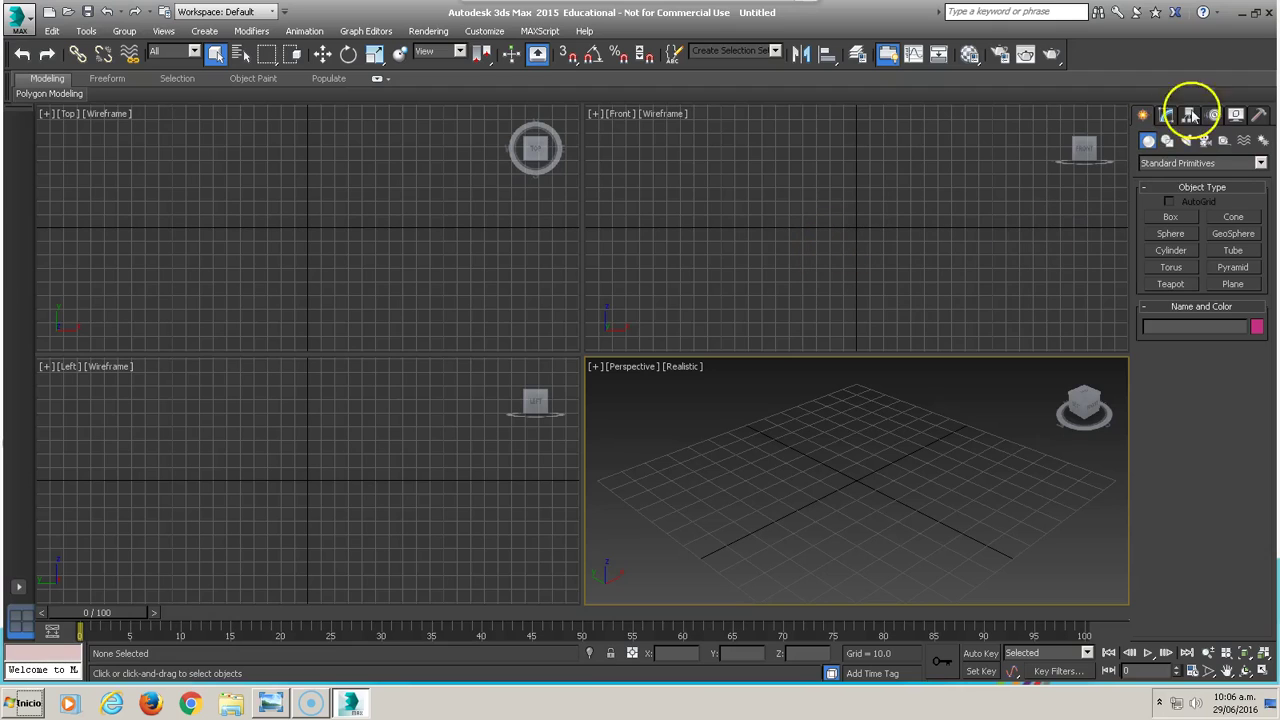
Select the Line tool under Shapes > Splines and maximize the Front viewport
left_click(1167, 139)
left_click(1171, 229)
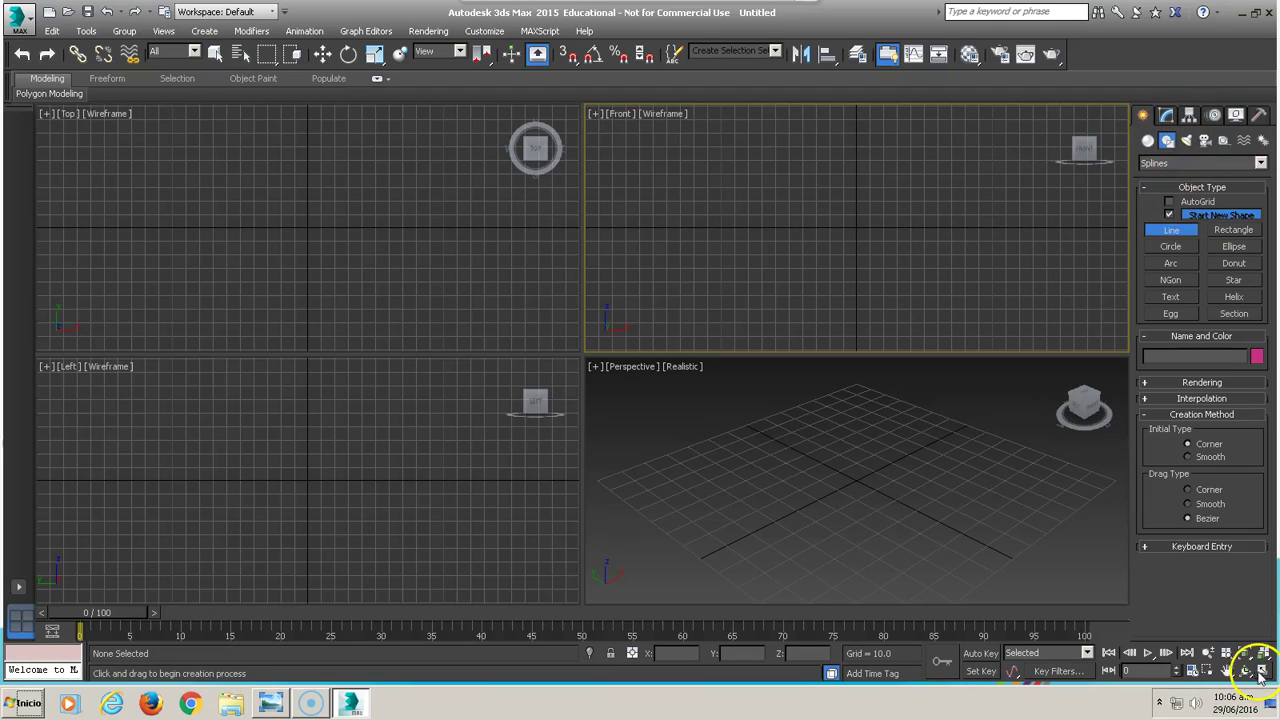
left_click(1262, 671)
Draw the upper profile: the small top step, the drop, a curved corner, then back to centre
left_click(580, 140)
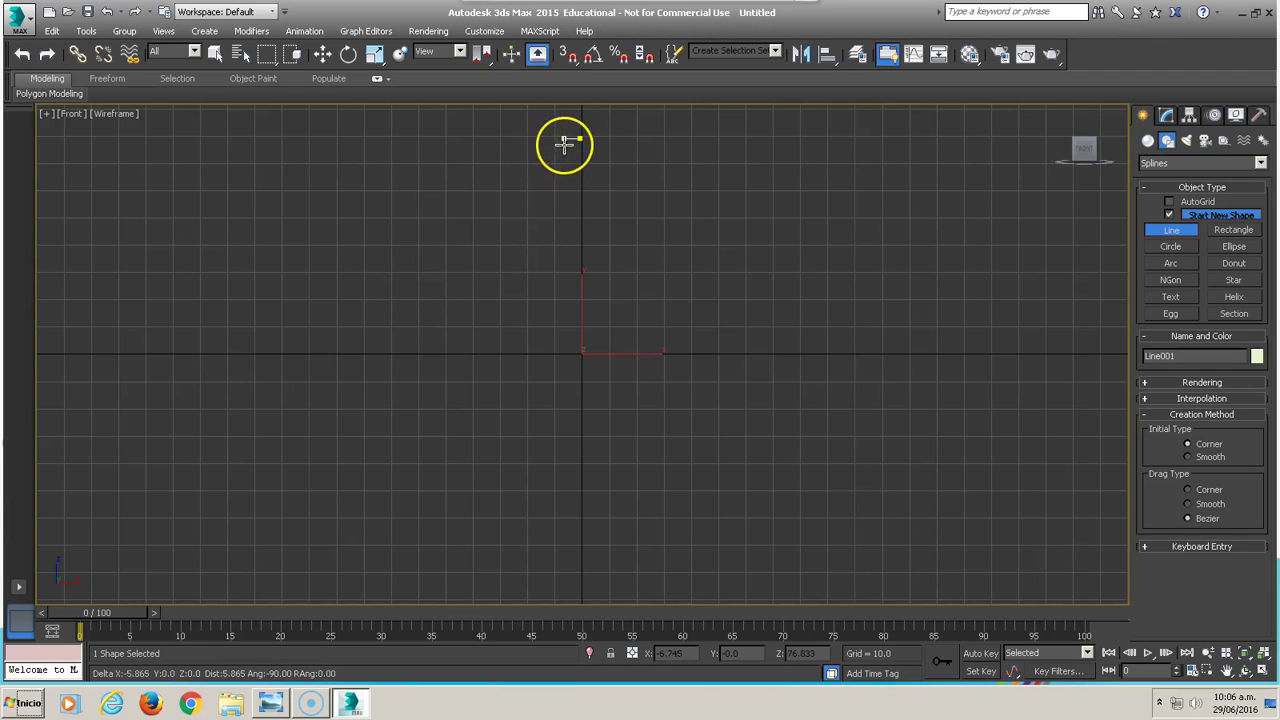
left_click(572, 169)
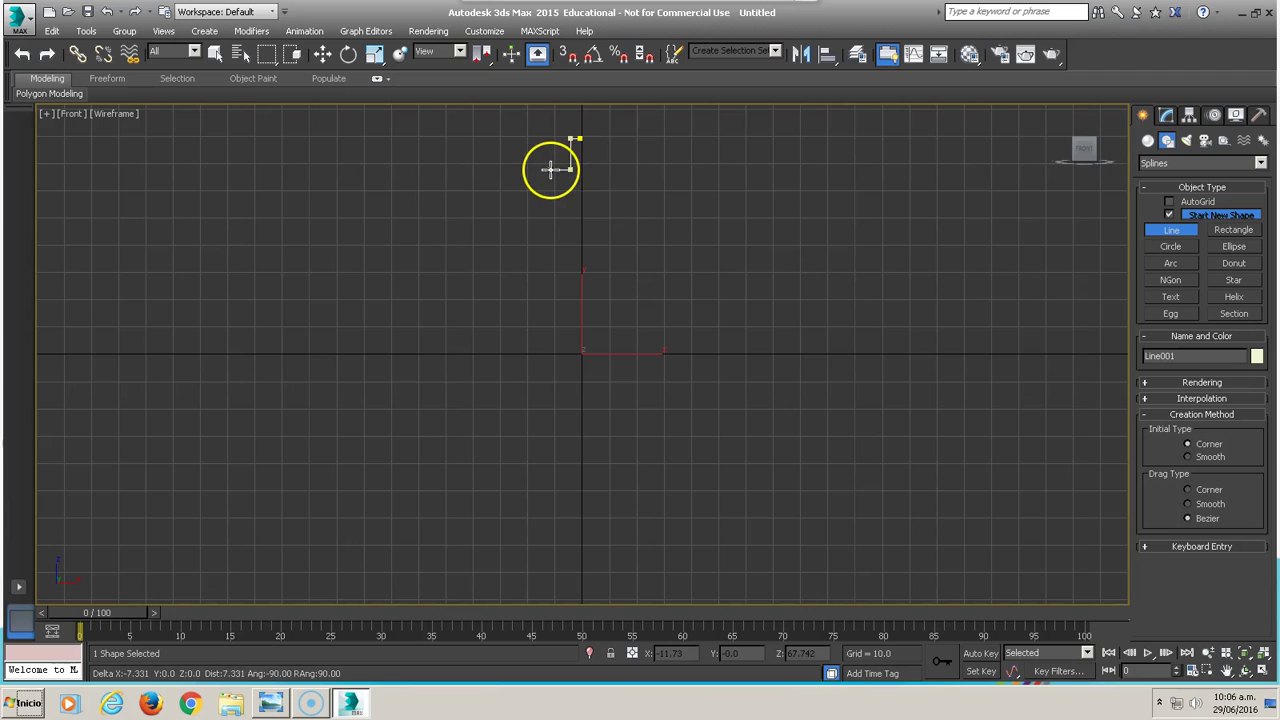
left_click(550, 170)
left_click(551, 180)
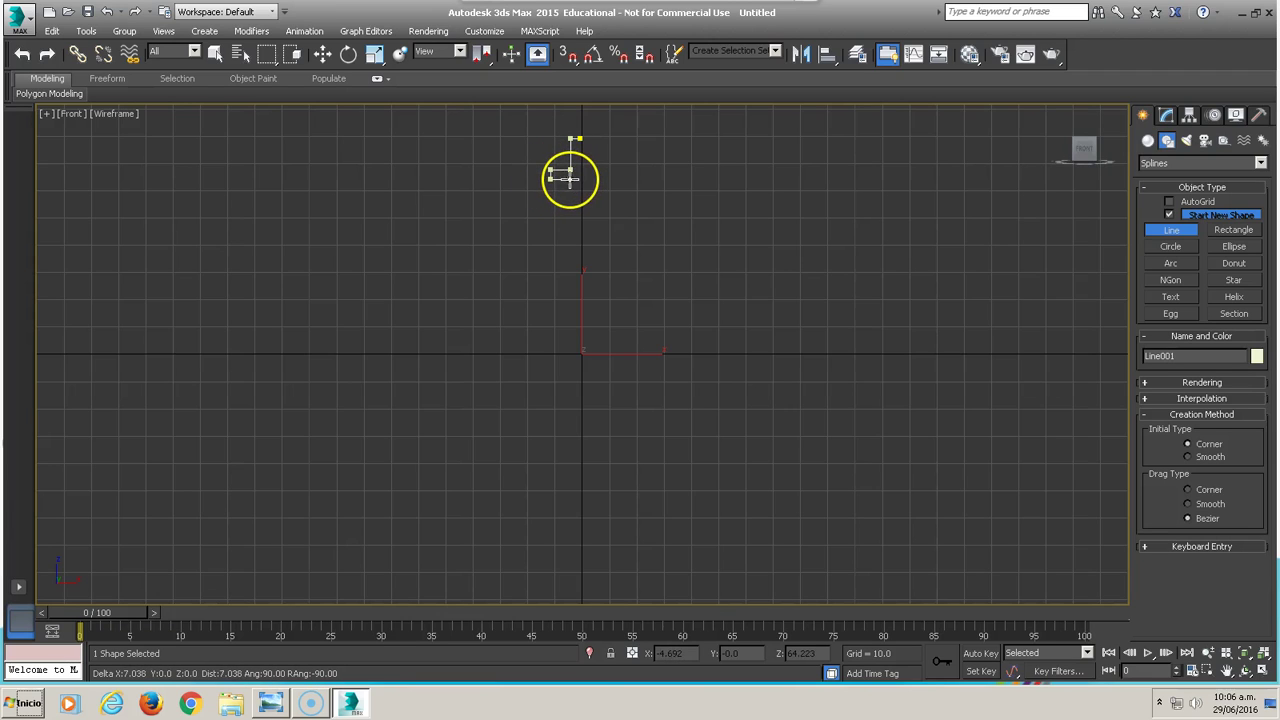
left_click(569, 180)
left_click(570, 227)
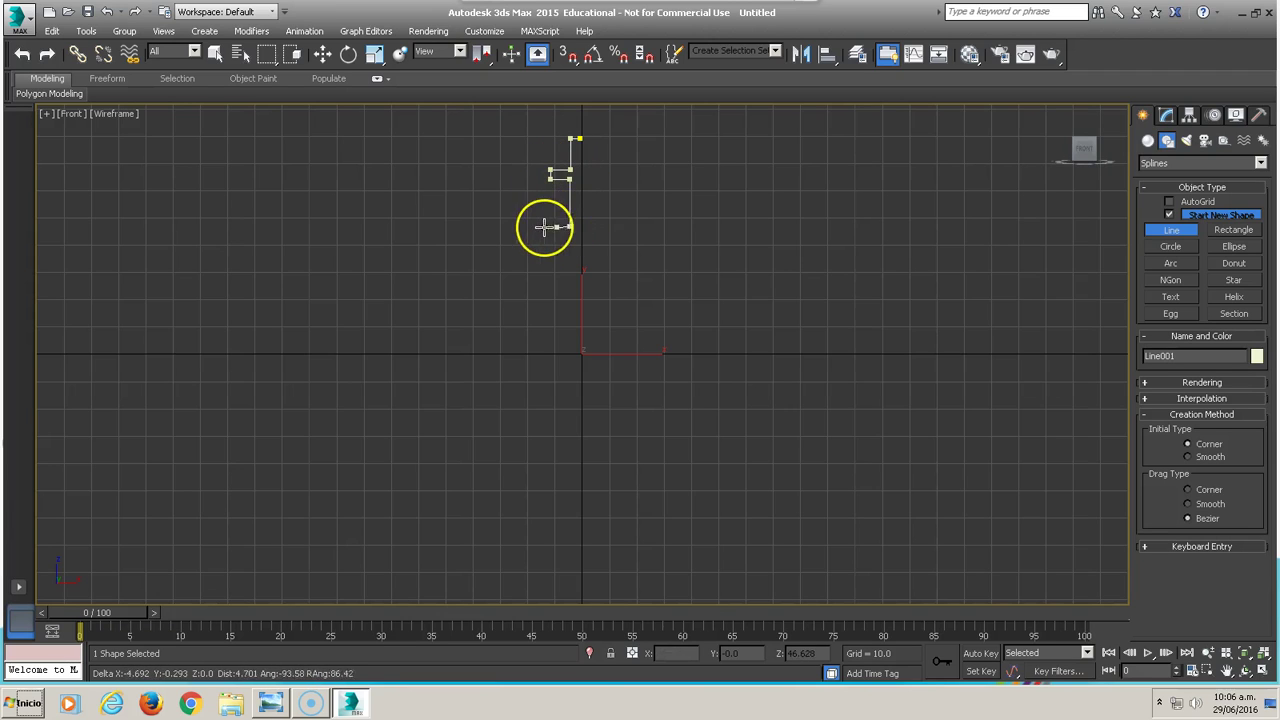
left_click(514, 227)
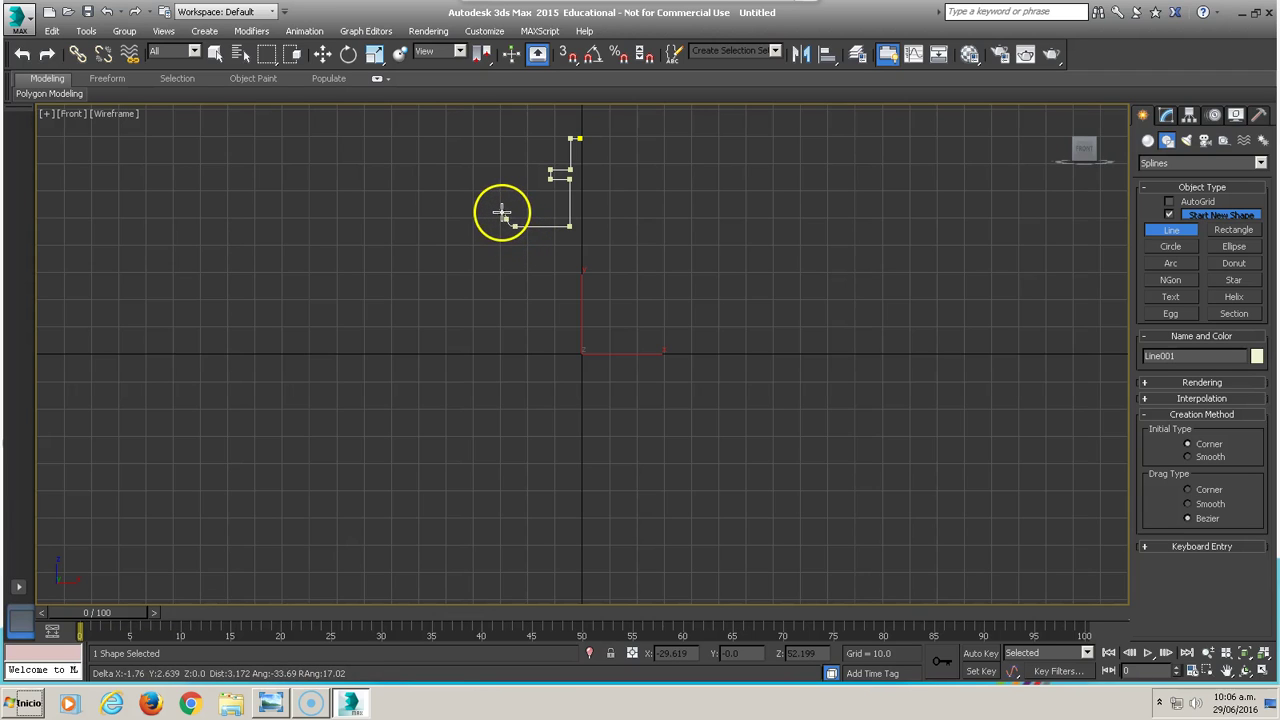
left_click(499, 210)
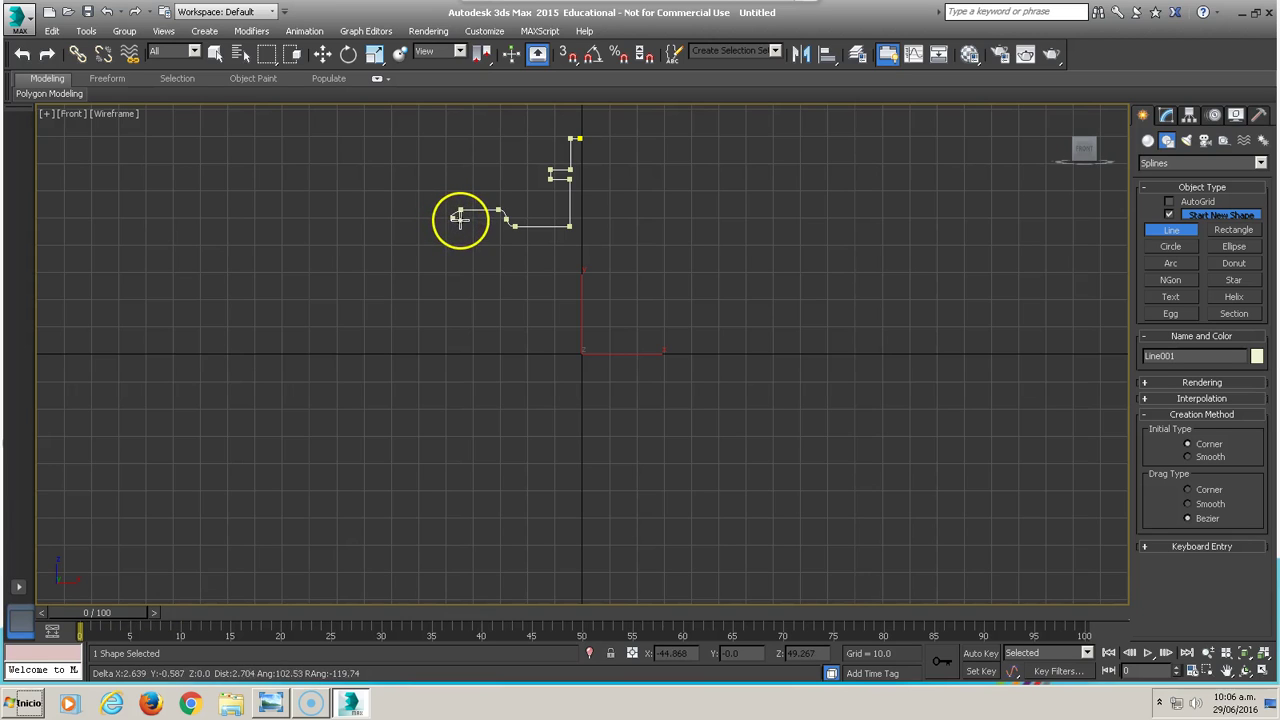
left_click(506, 245)
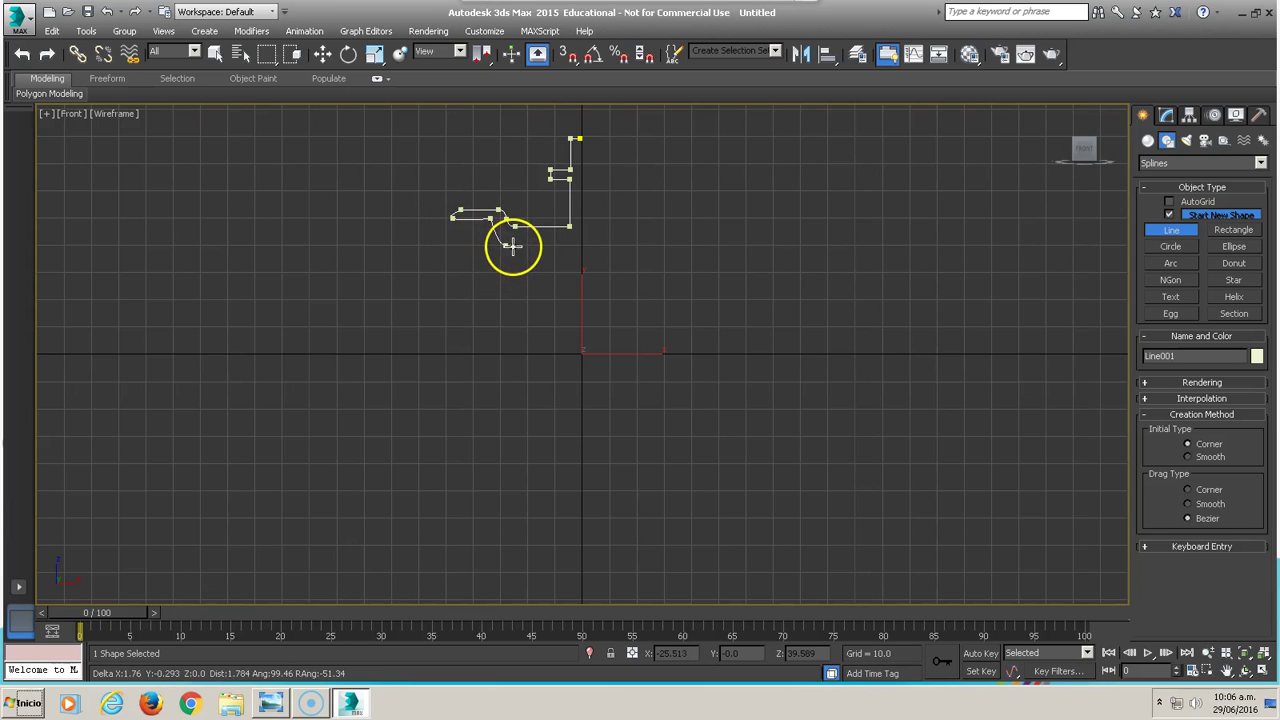
left_click(571, 246)
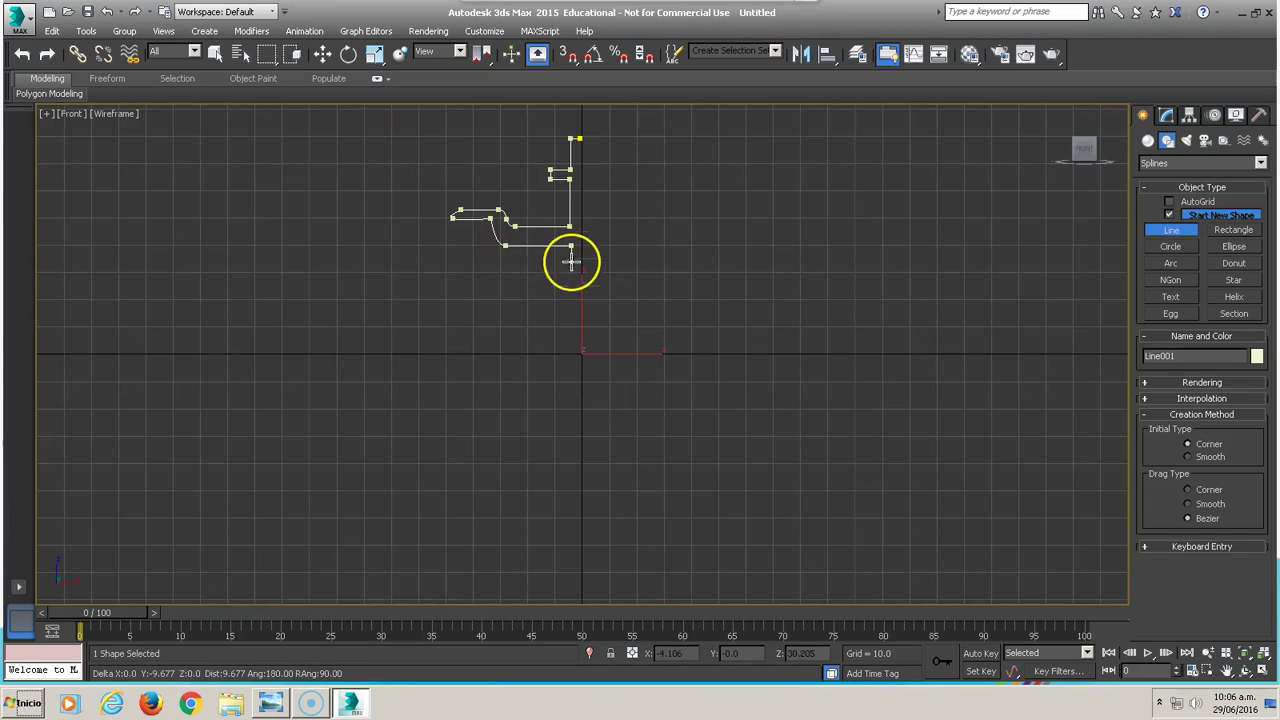
Draw the lower profile with the outward lip, a curved outer wall and a flat base, then finish Line001
left_click(571, 341)
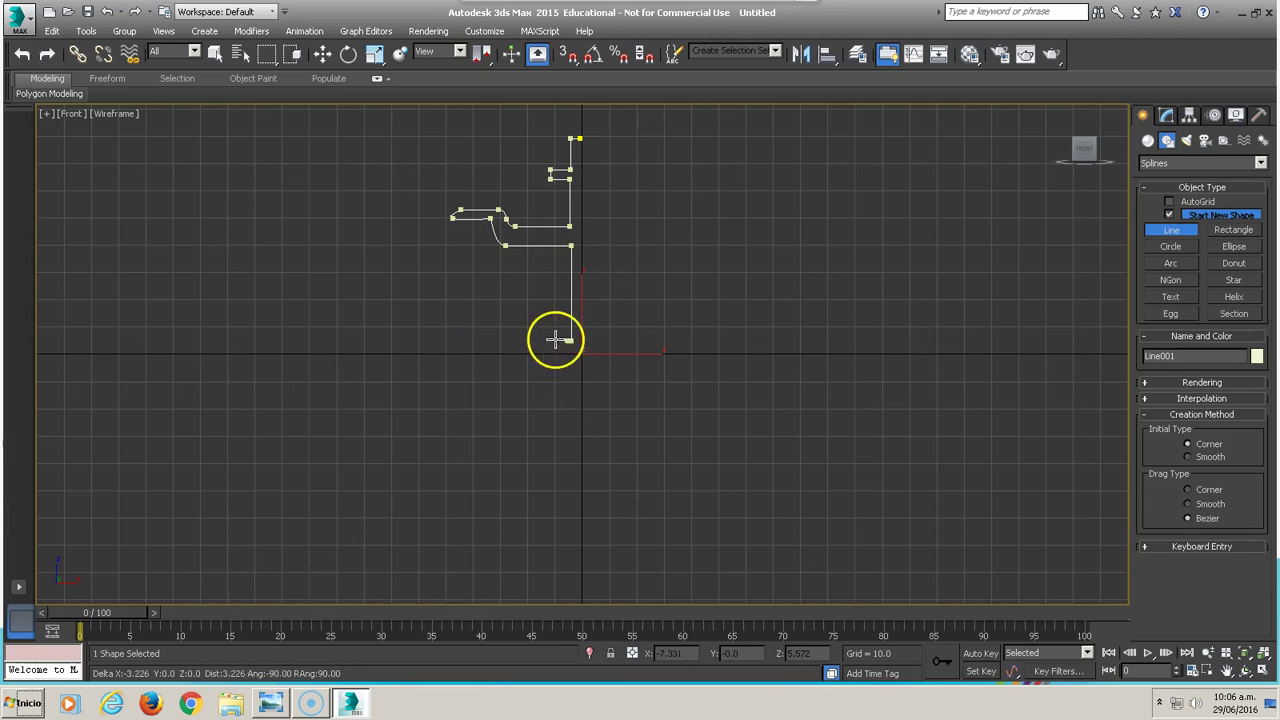
left_click(462, 340)
left_click(462, 276)
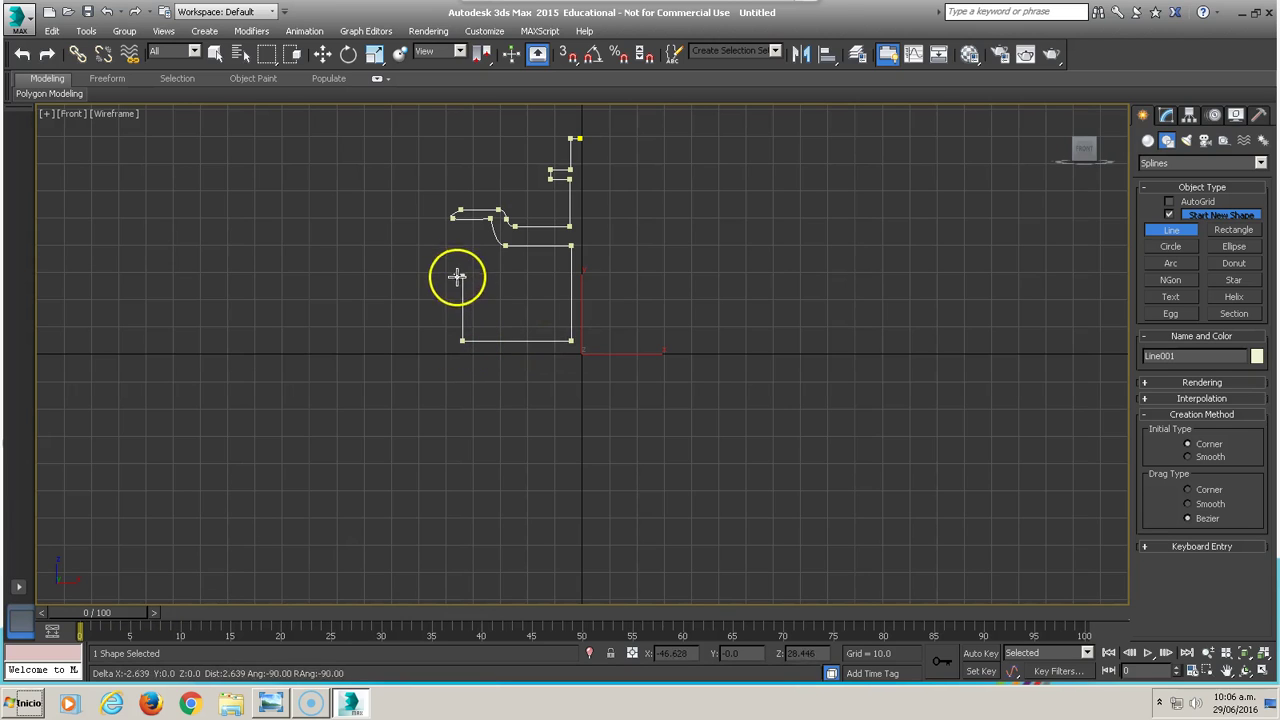
left_click(390, 281)
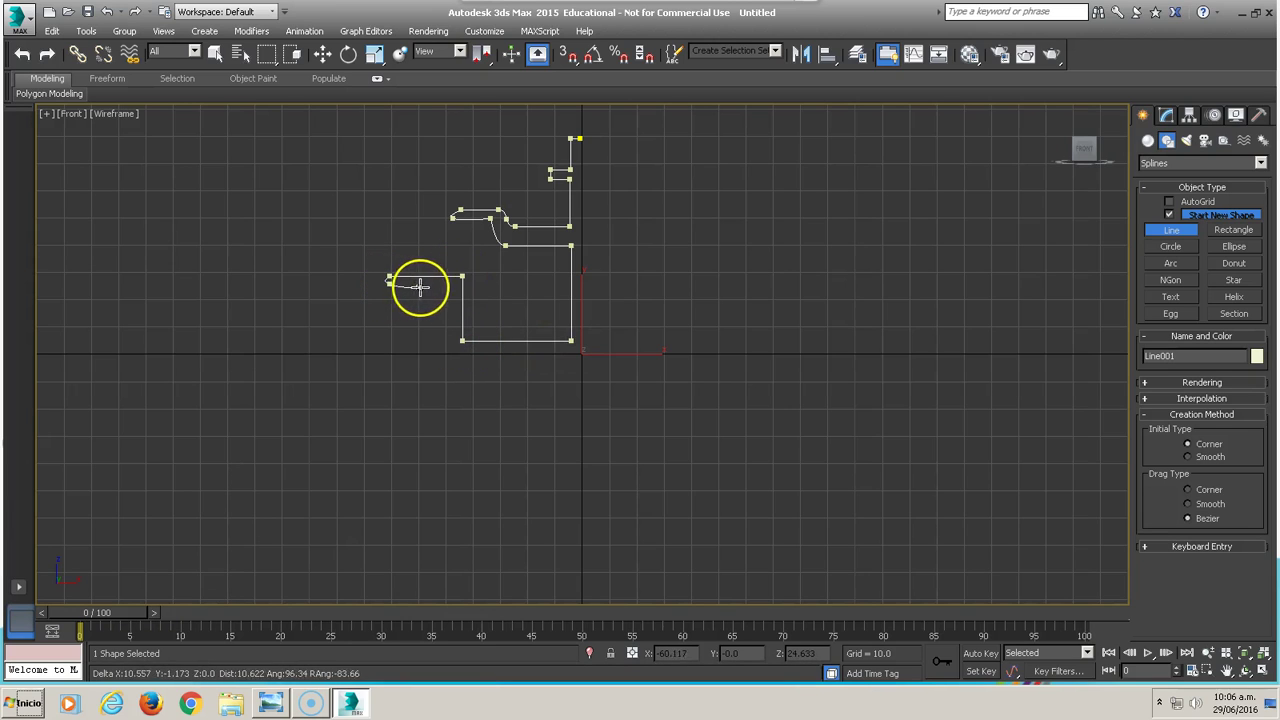
left_click(436, 287)
left_click_drag(409, 327, 403, 343)
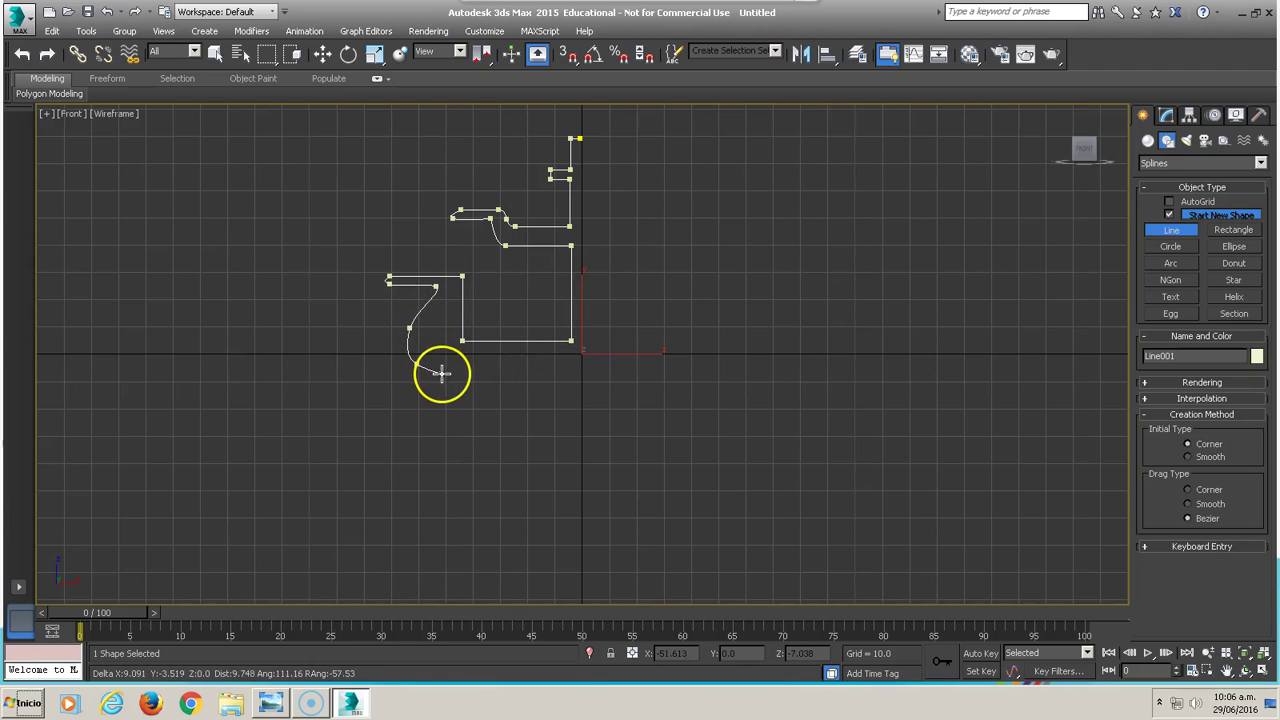
left_click(441, 371)
left_click(580, 372)
right_click(581, 373)
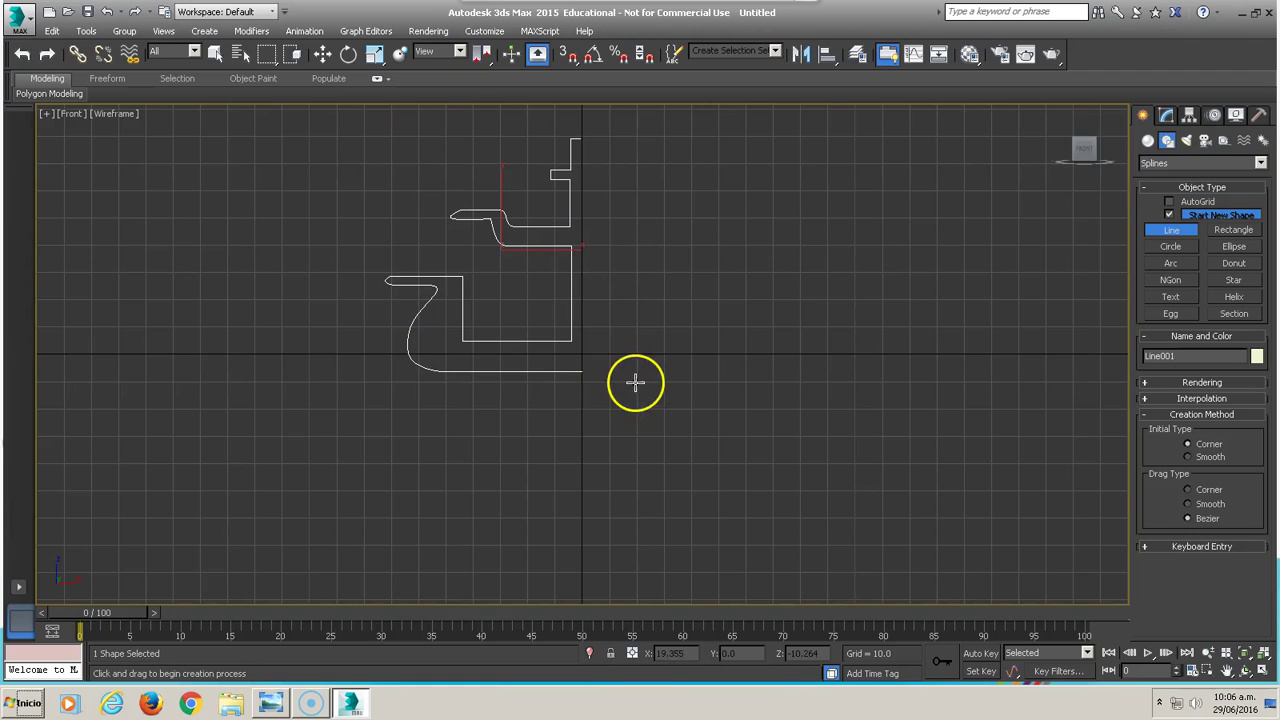
At Line001's Vertex level, move the four vertices of the small top step to reshape it
left_click(1165, 118)
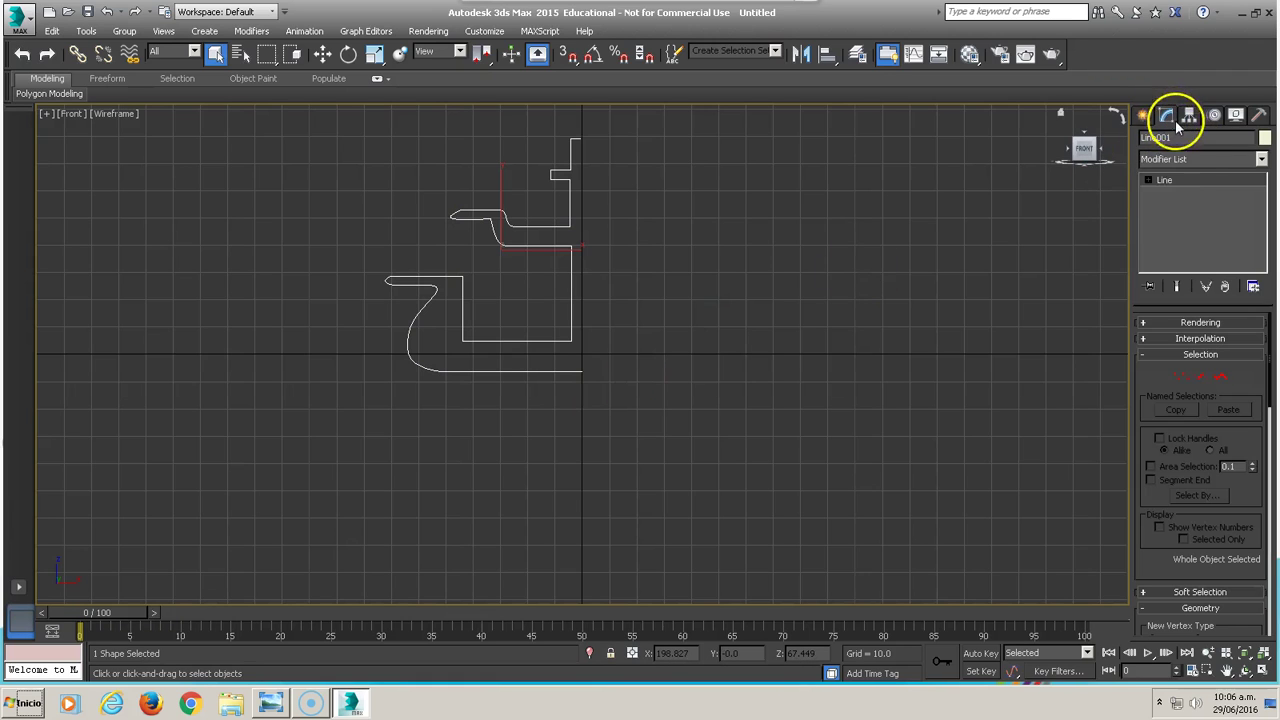
left_click(1148, 180)
left_click(1177, 192)
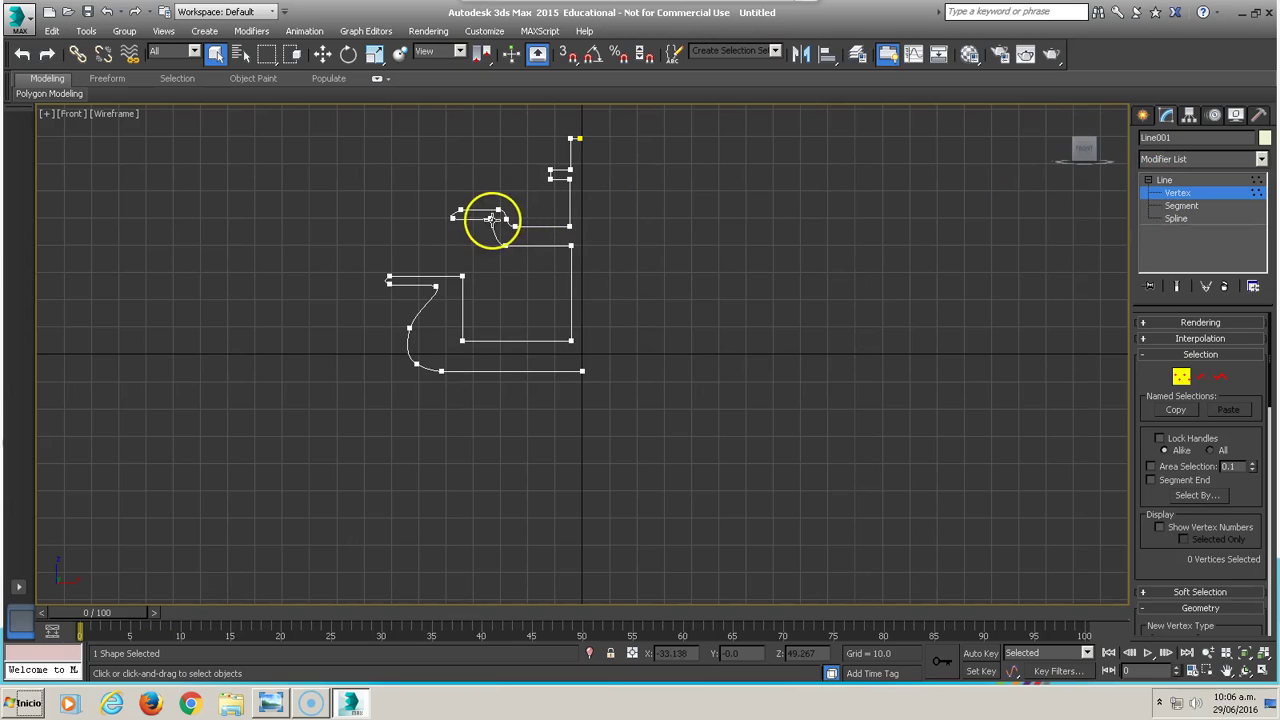
key("w")
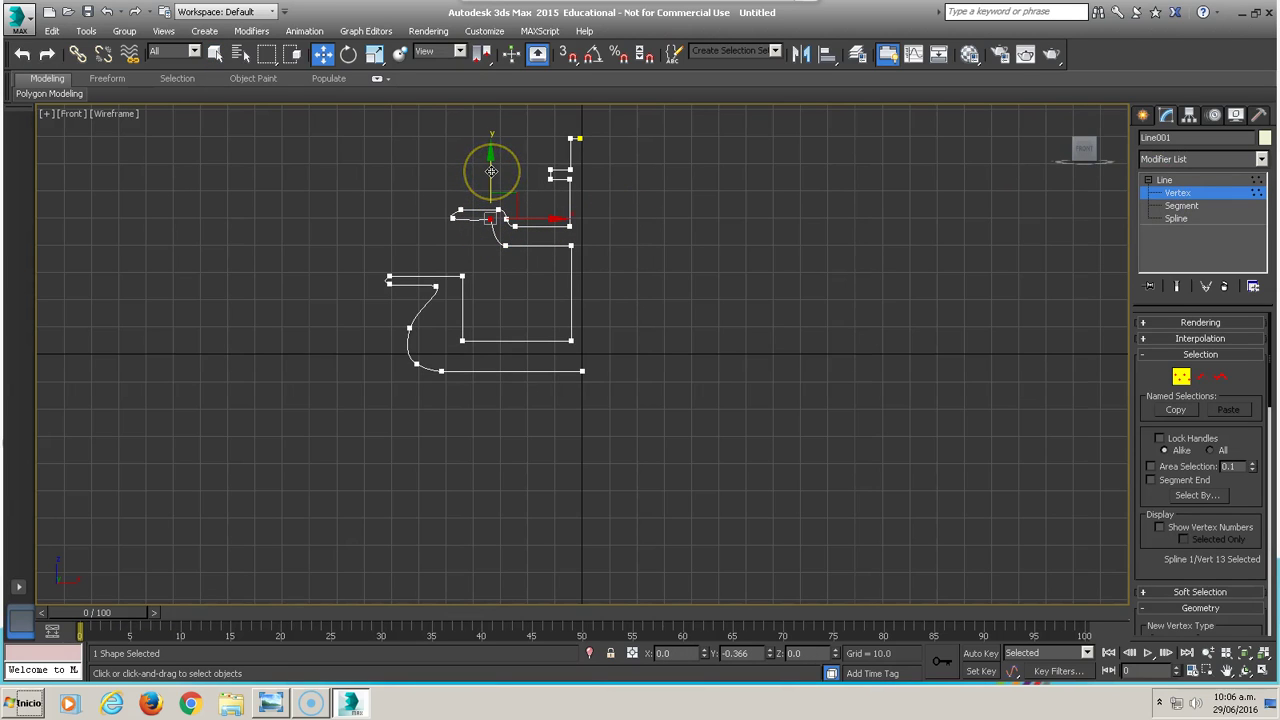
left_click(655, 285)
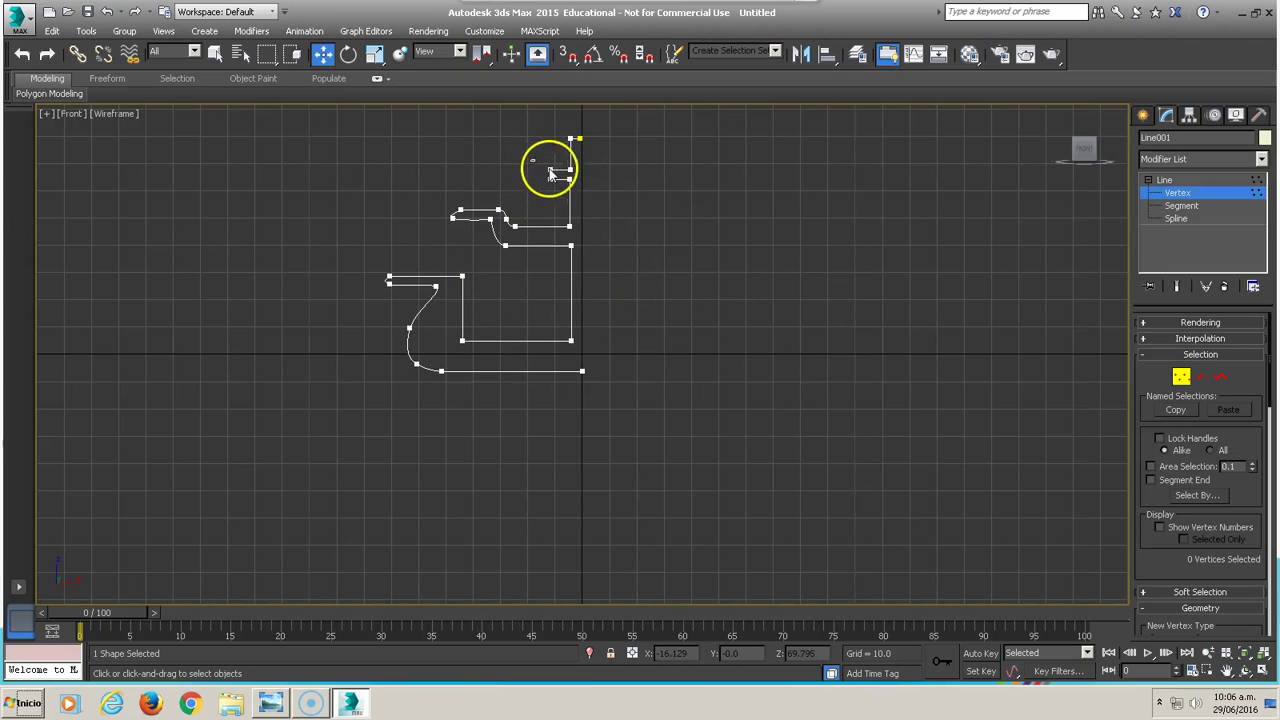
left_click_drag(545, 158, 580, 185)
left_click(743, 191)
Apply a Lathe modifier to Line001 and align it to Max
left_click(1261, 161)
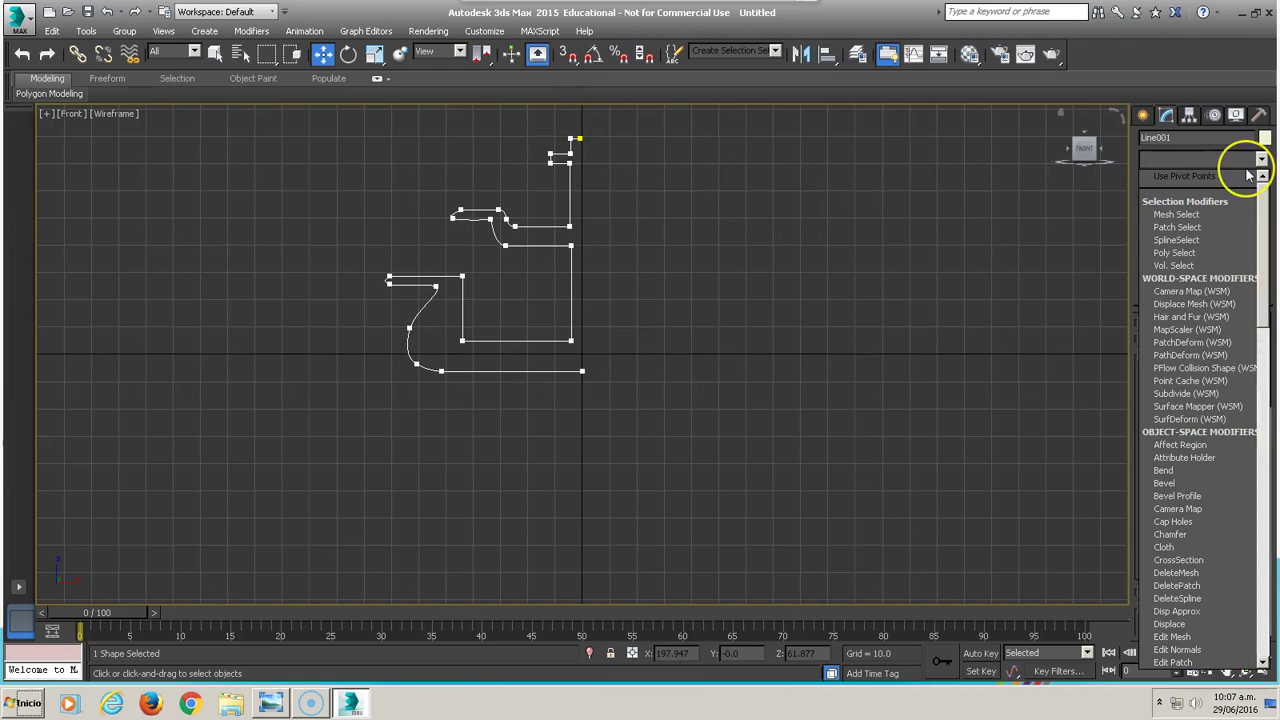
key("l")
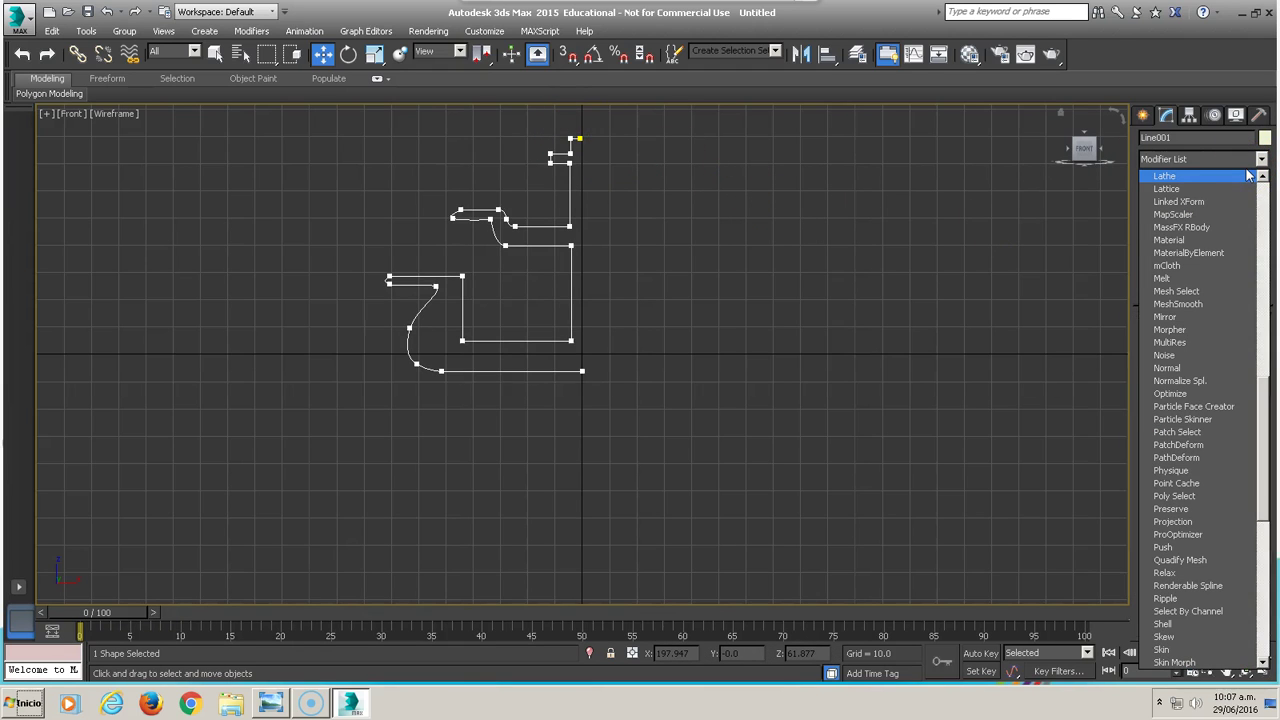
left_click(1248, 175)
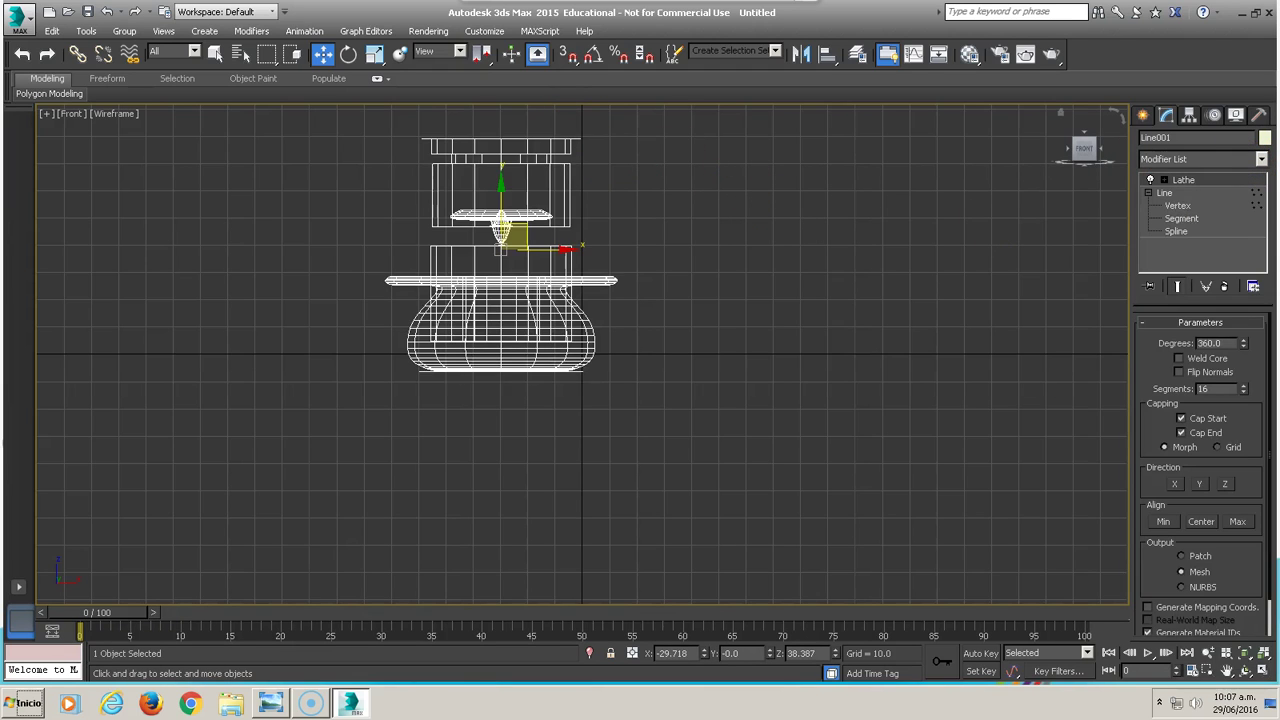
left_click(1237, 521)
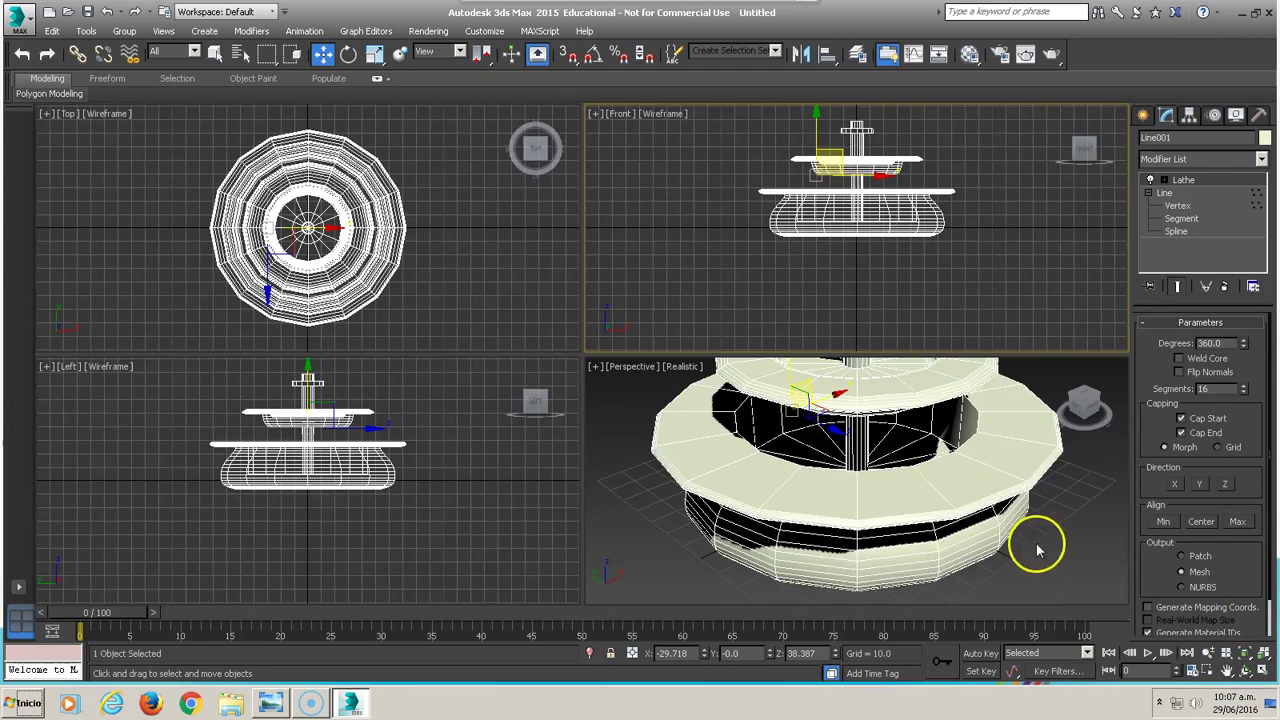
Restore the four-viewport layout and set the Lathe Segments to 32, then scrub the timeline
left_click(1262, 670)
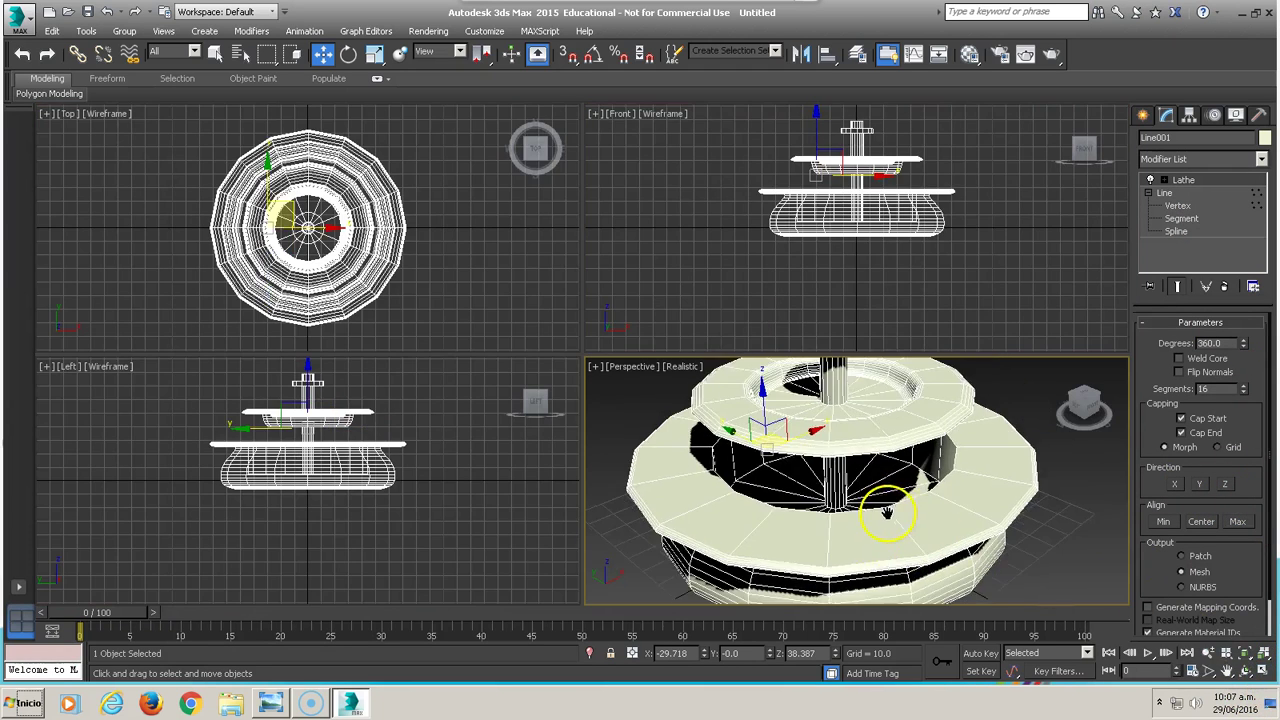
scroll(869, 495, "down", 5)
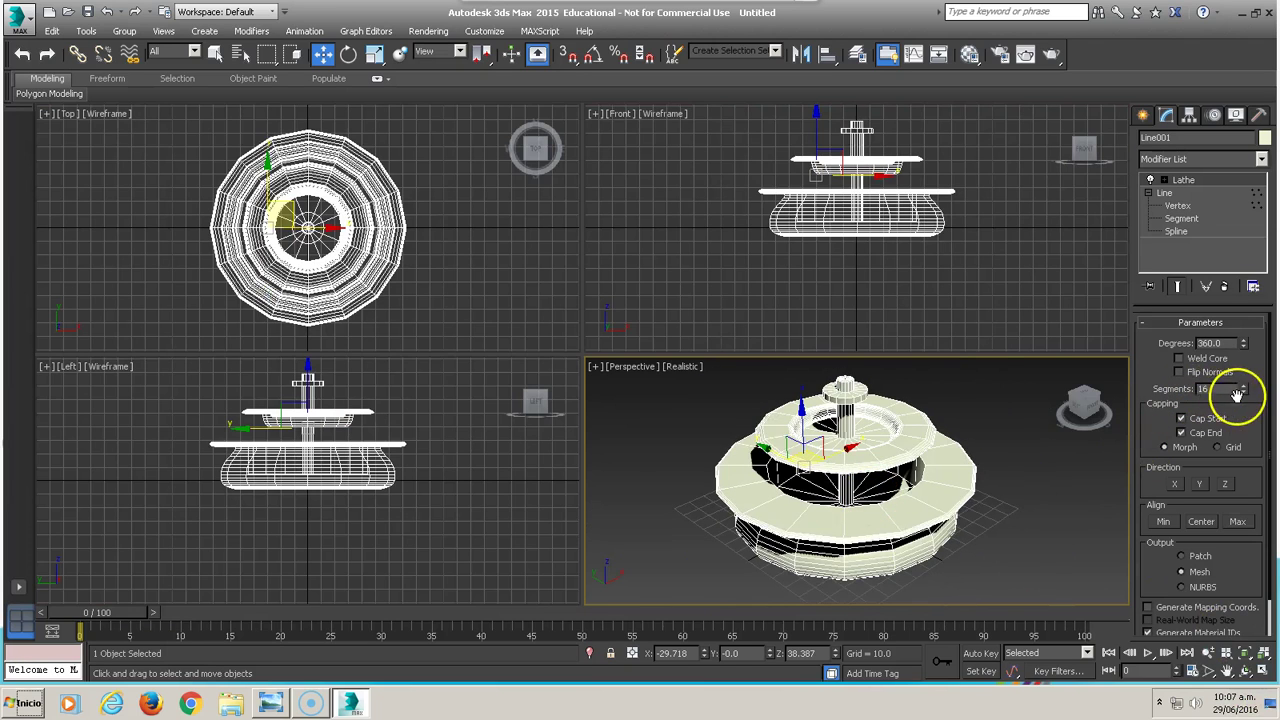
type("32")
key("Return")
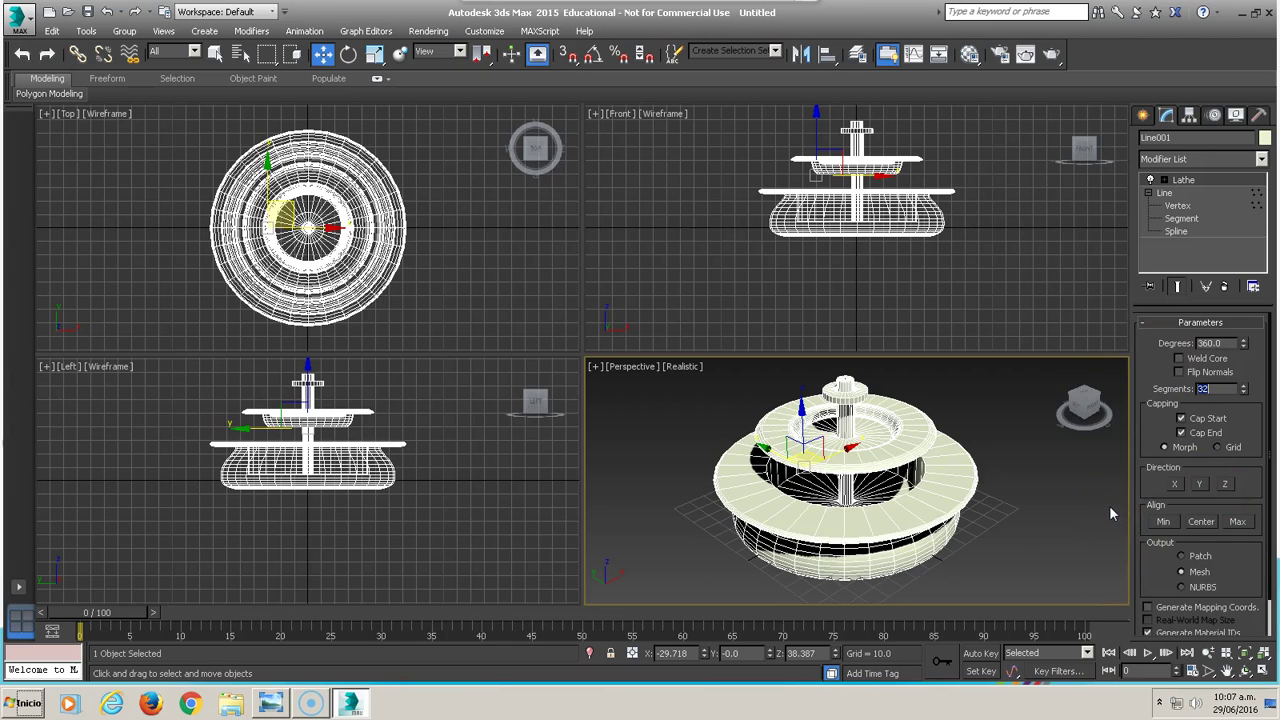
key("q")
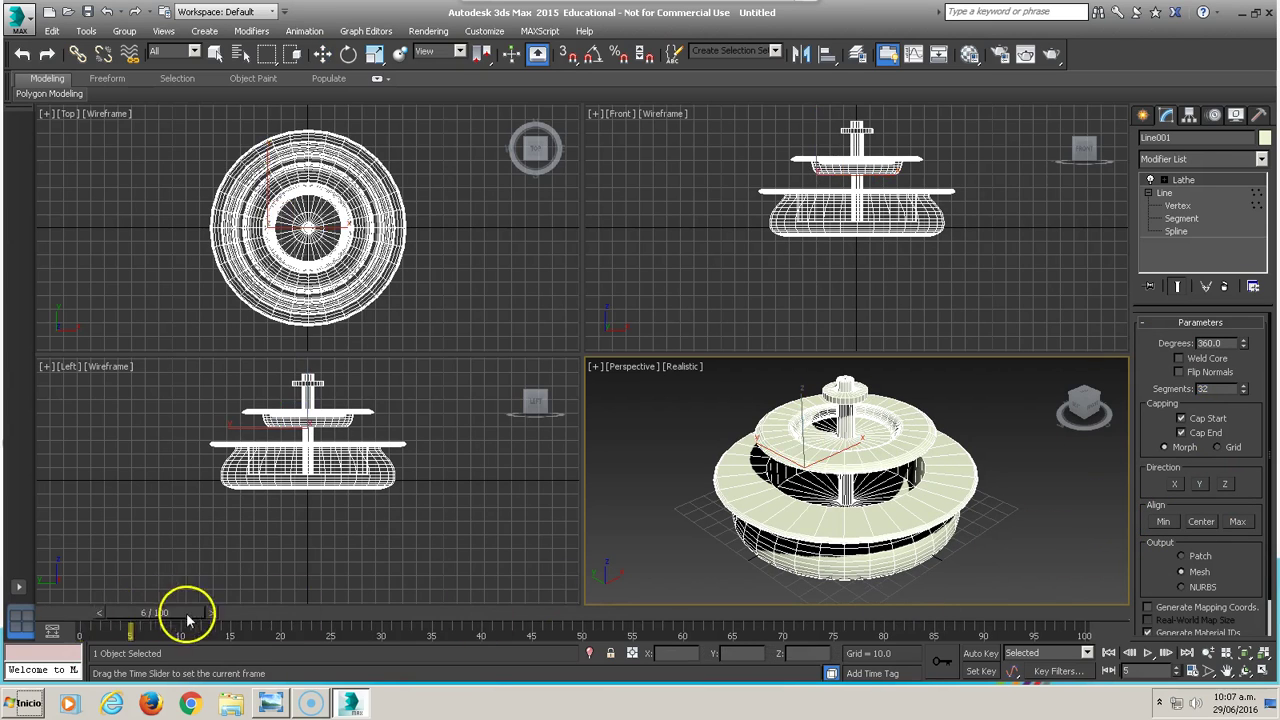
key("w")
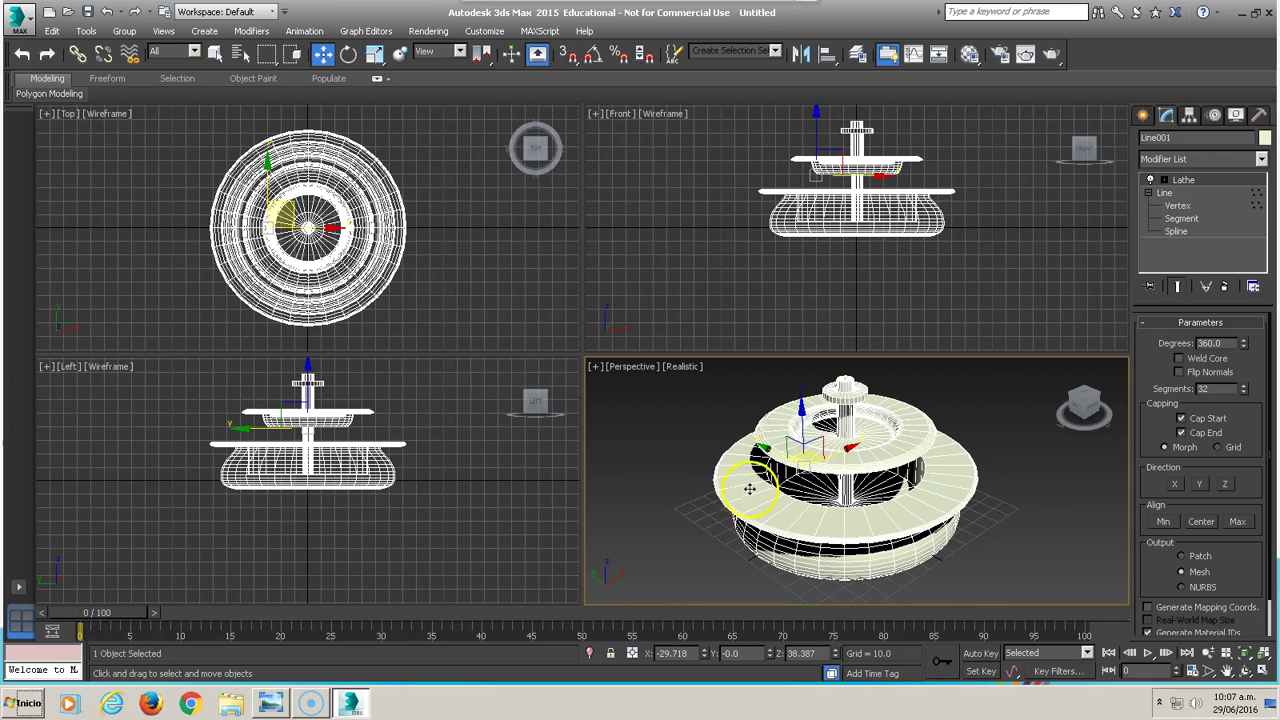
left_click_drag(114, 610, 100, 610)
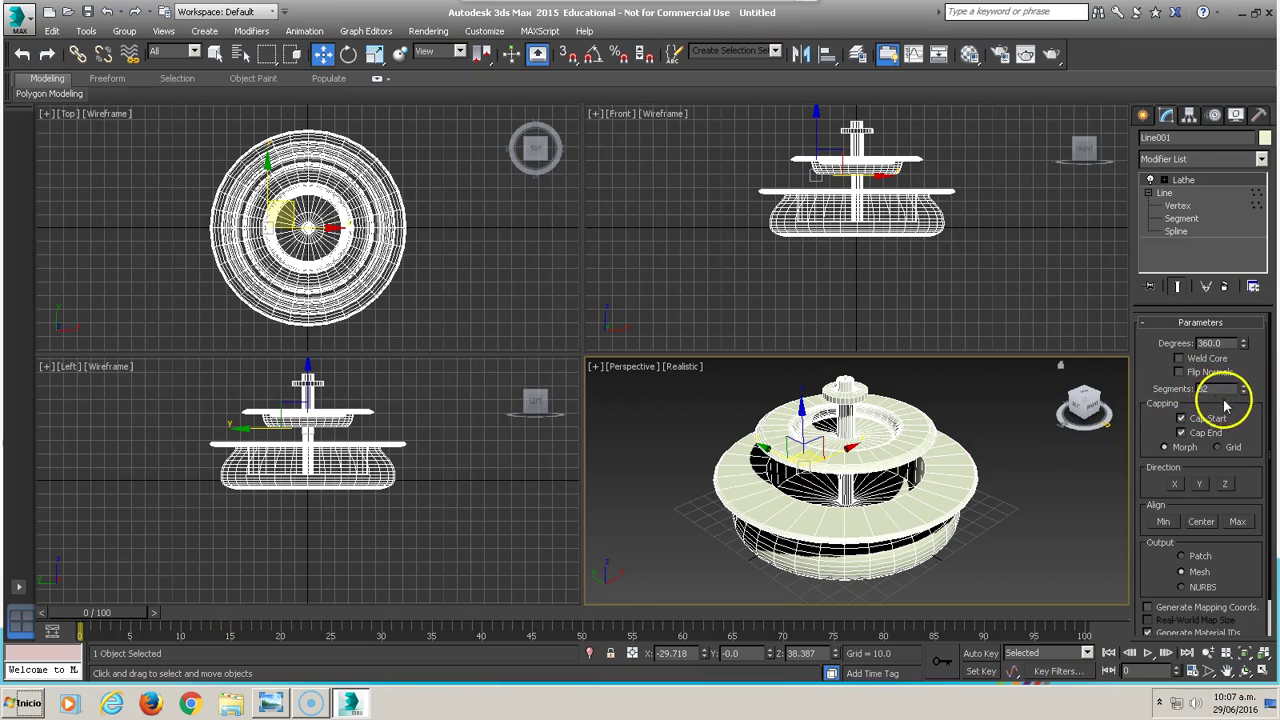
left_click(1140, 117)
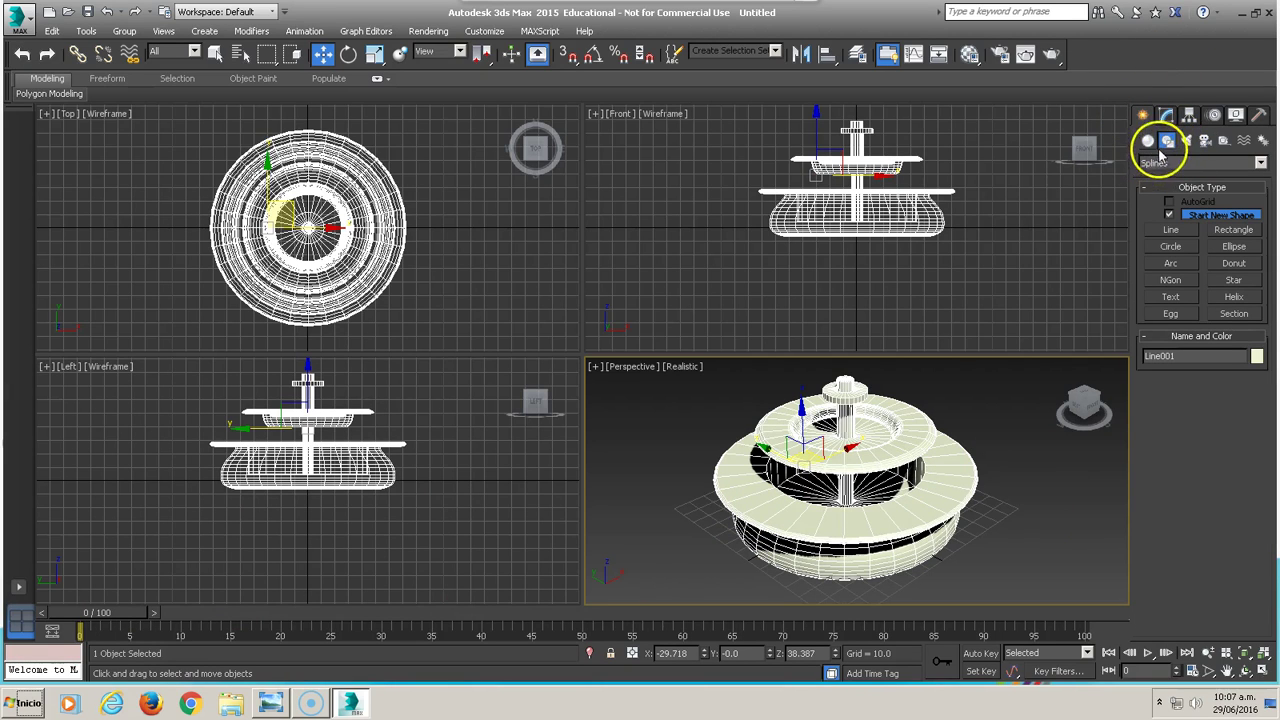
Create a Spray emitter over the cup in the Top view and scrub to frame 95
left_click(1149, 141)
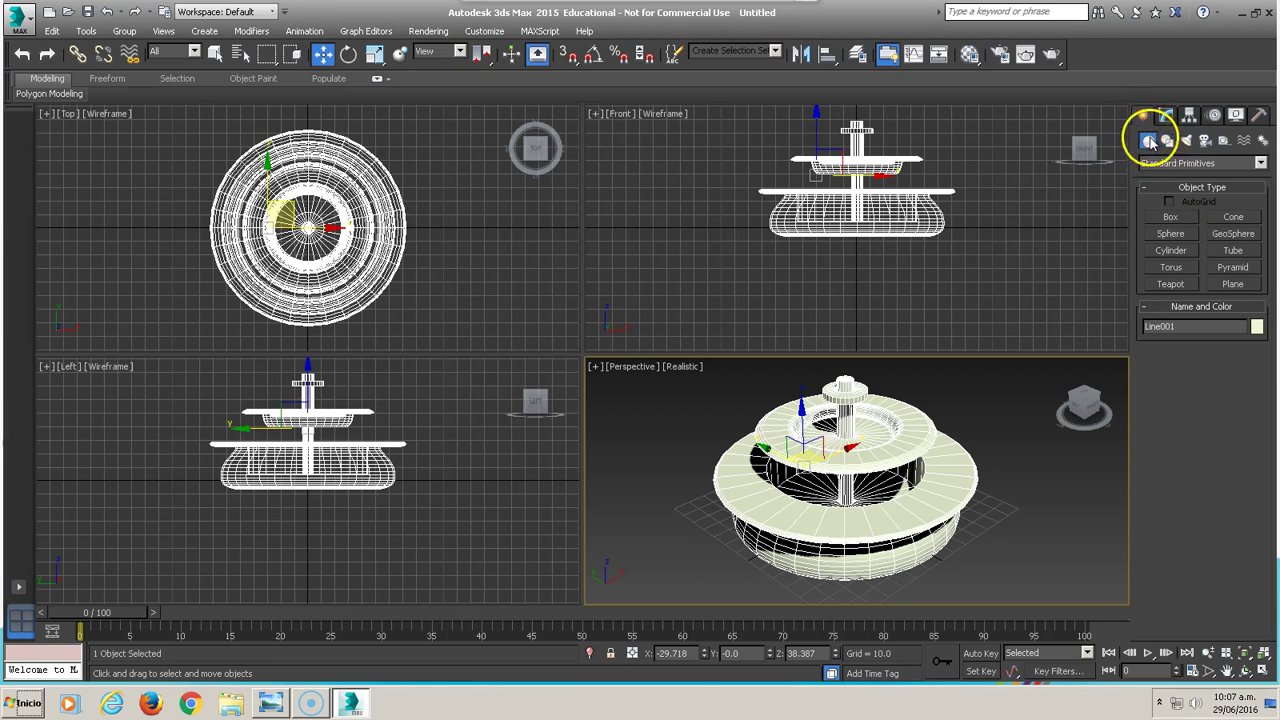
left_click(1155, 163)
left_click(1155, 206)
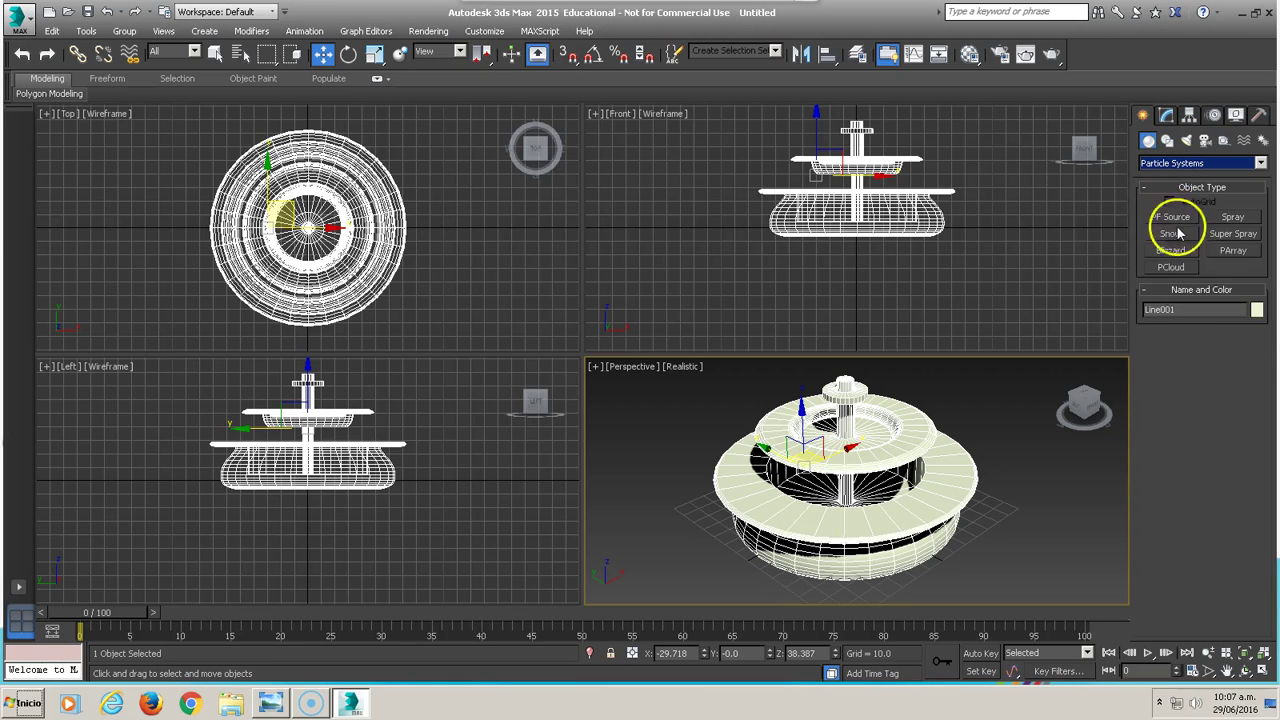
left_click(1232, 218)
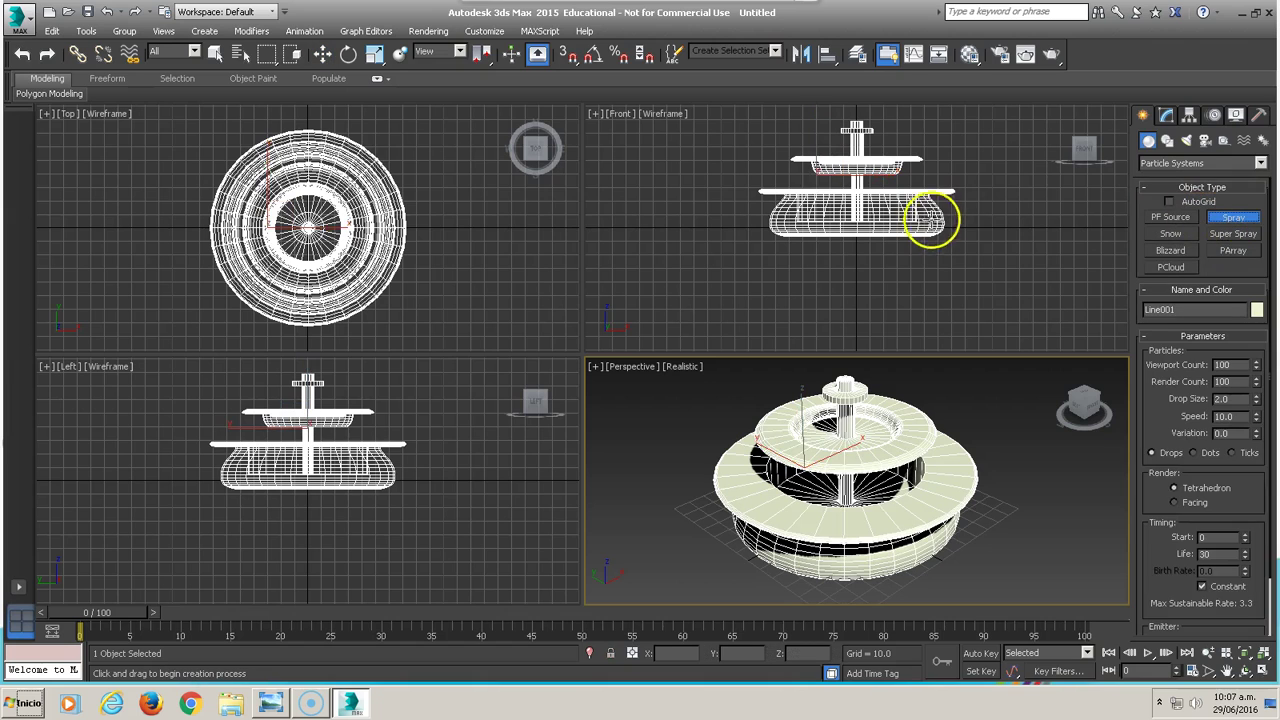
left_click_drag(308, 228, 338, 250)
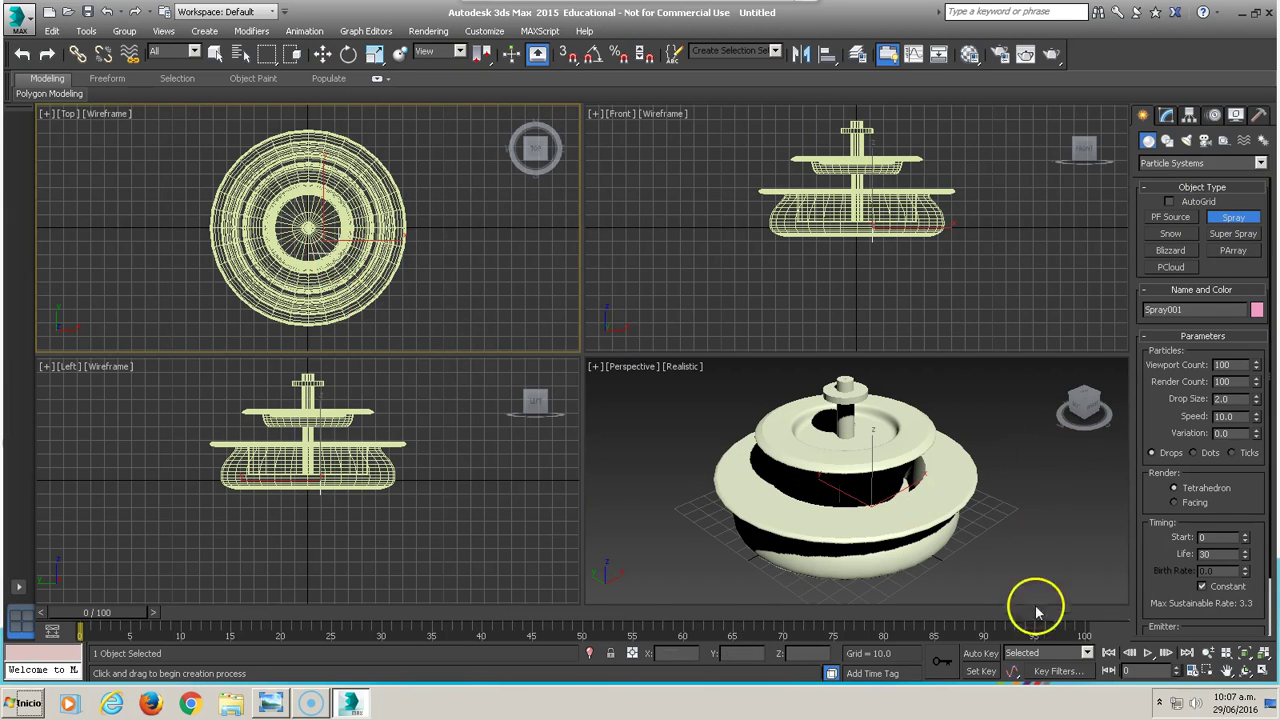
left_click_drag(150, 612, 1033, 630)
middle_click_drag(875, 305, 829, 306)
Rotate Spray001 180° with Angle Snap on, then move it up above the stem
key("w")
right_click(829, 305)
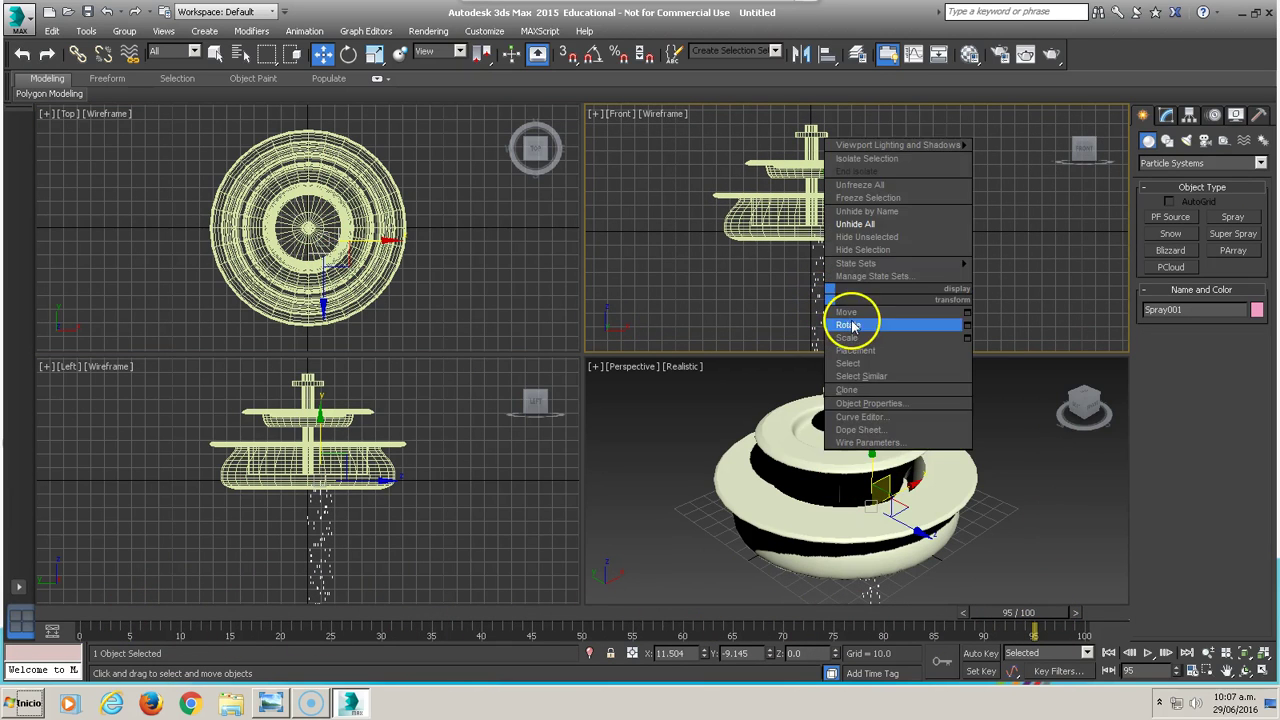
left_click(845, 325)
left_click(591, 52)
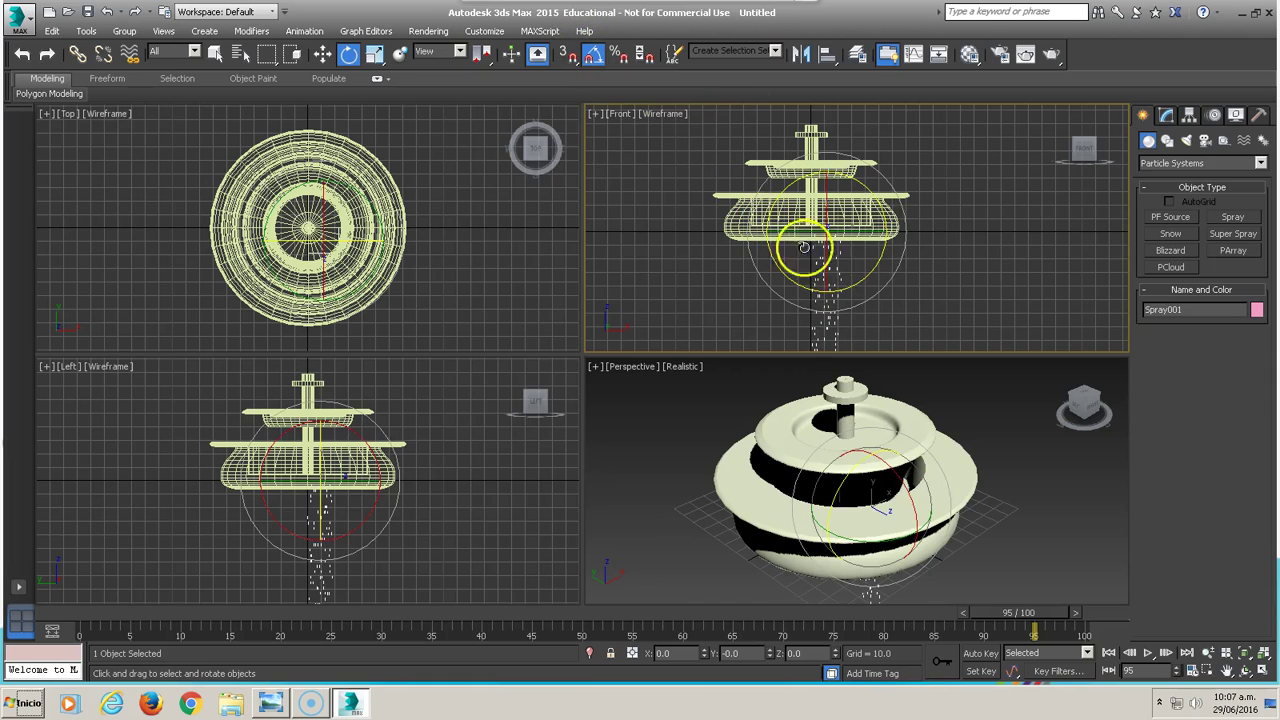
left_click_drag(881, 197, 652, 215)
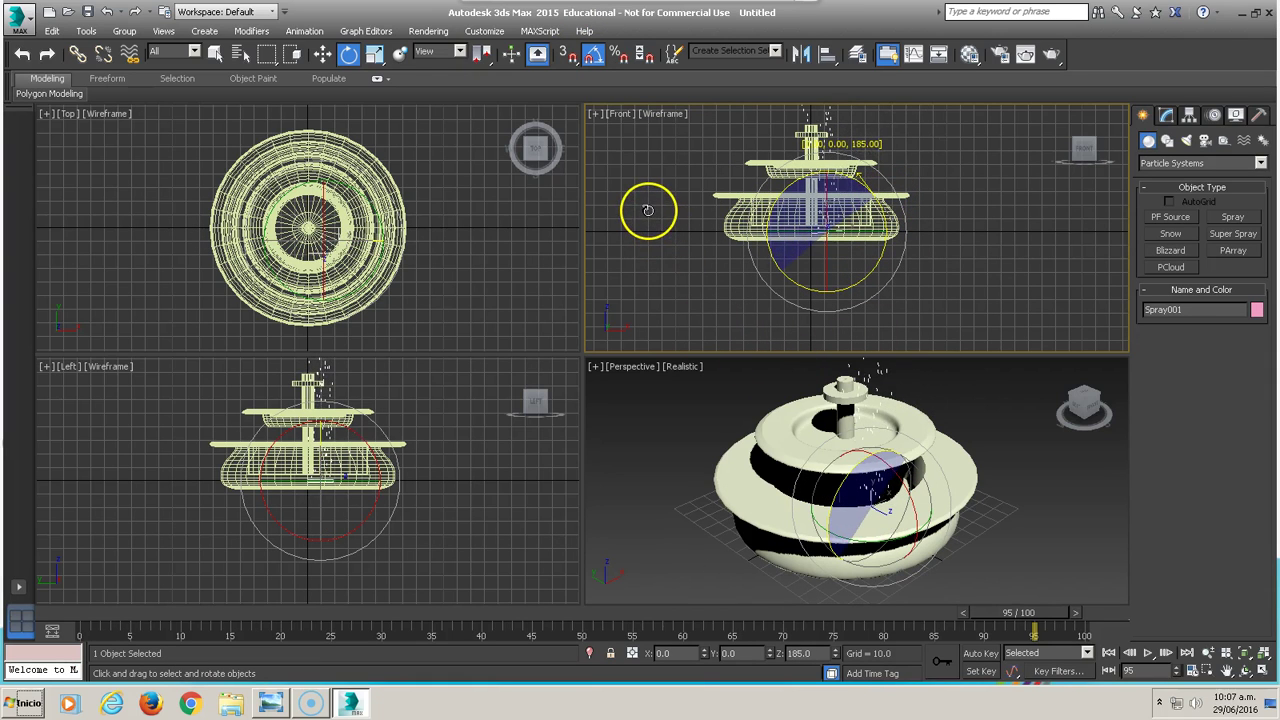
left_click_drag(652, 215, 687, 212)
middle_click_drag(687, 212, 748, 262)
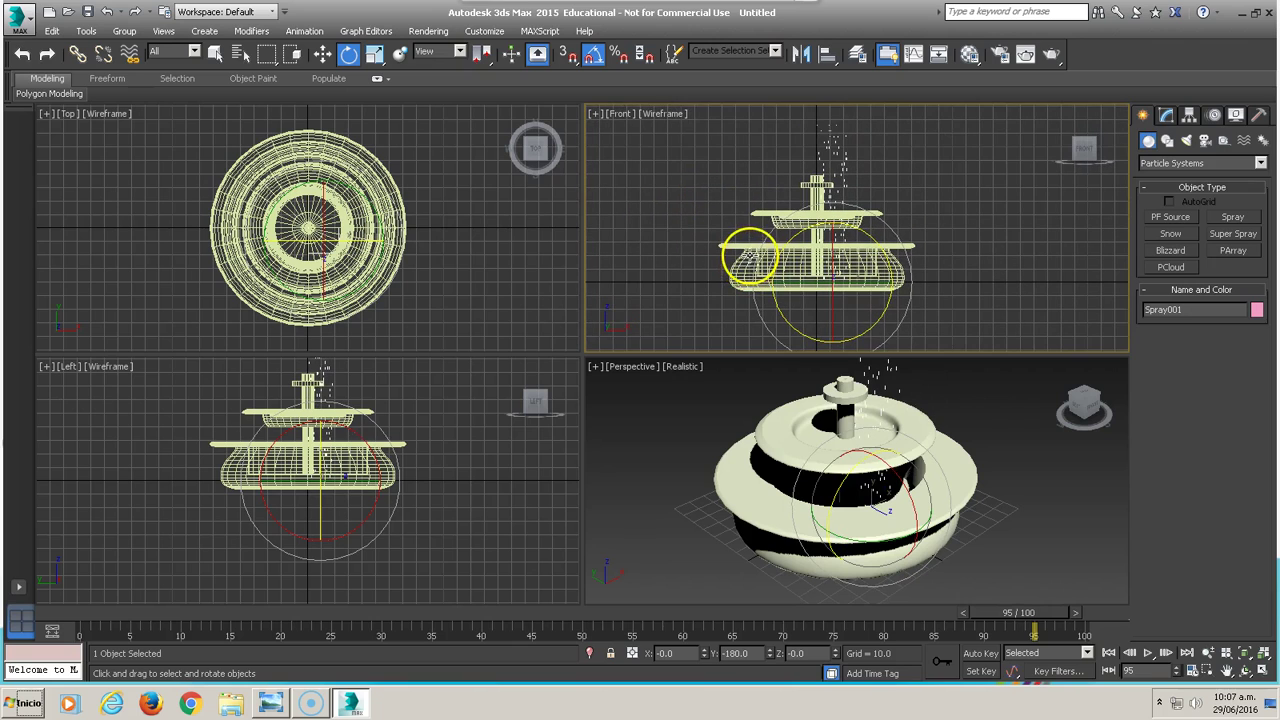
key("w")
left_click_drag(830, 234, 823, 126)
left_click(847, 170)
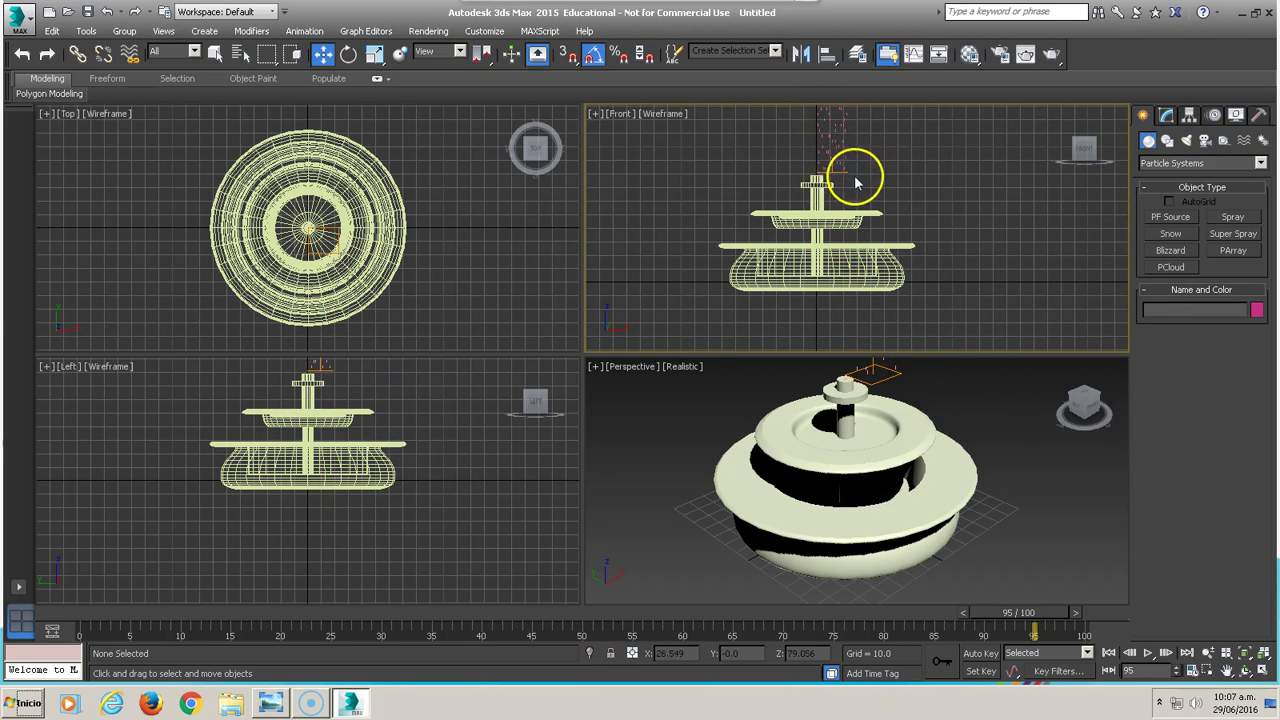
Reselect Spray001 and check its position in the Left view, cancelling the stray move
left_click_drag(845, 170, 816, 168)
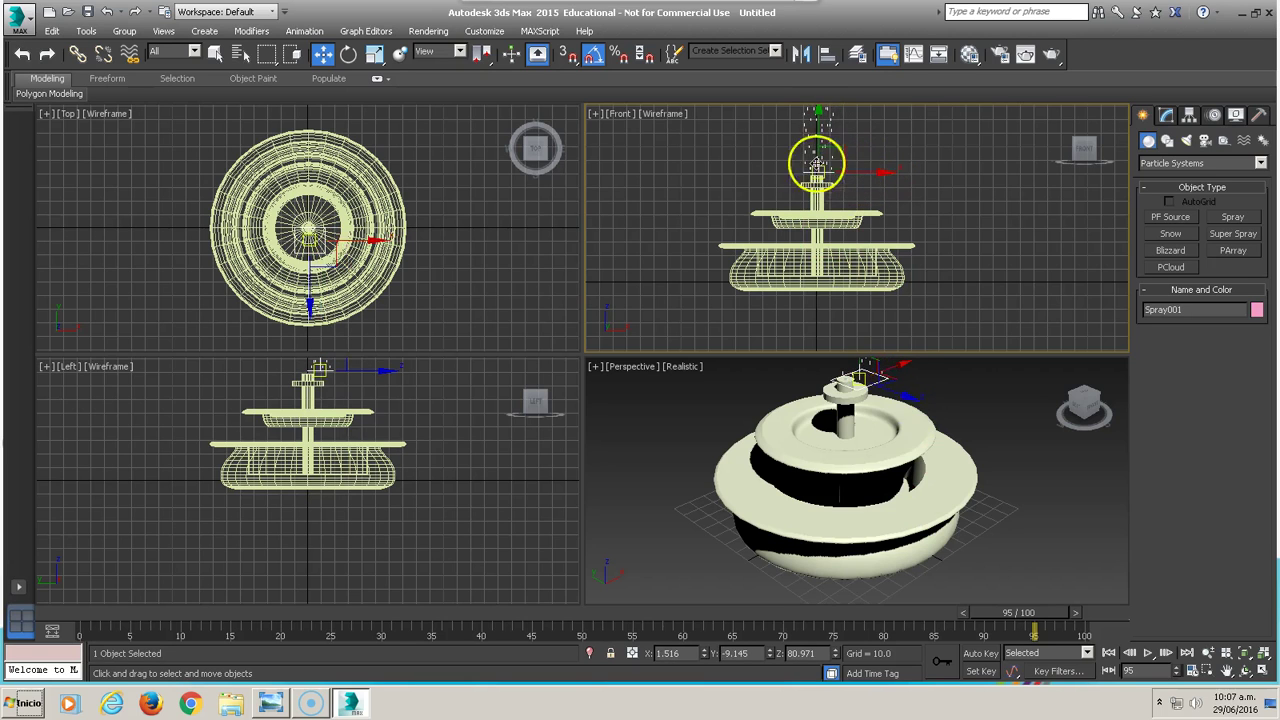
middle_click_drag(350, 370, 376, 449)
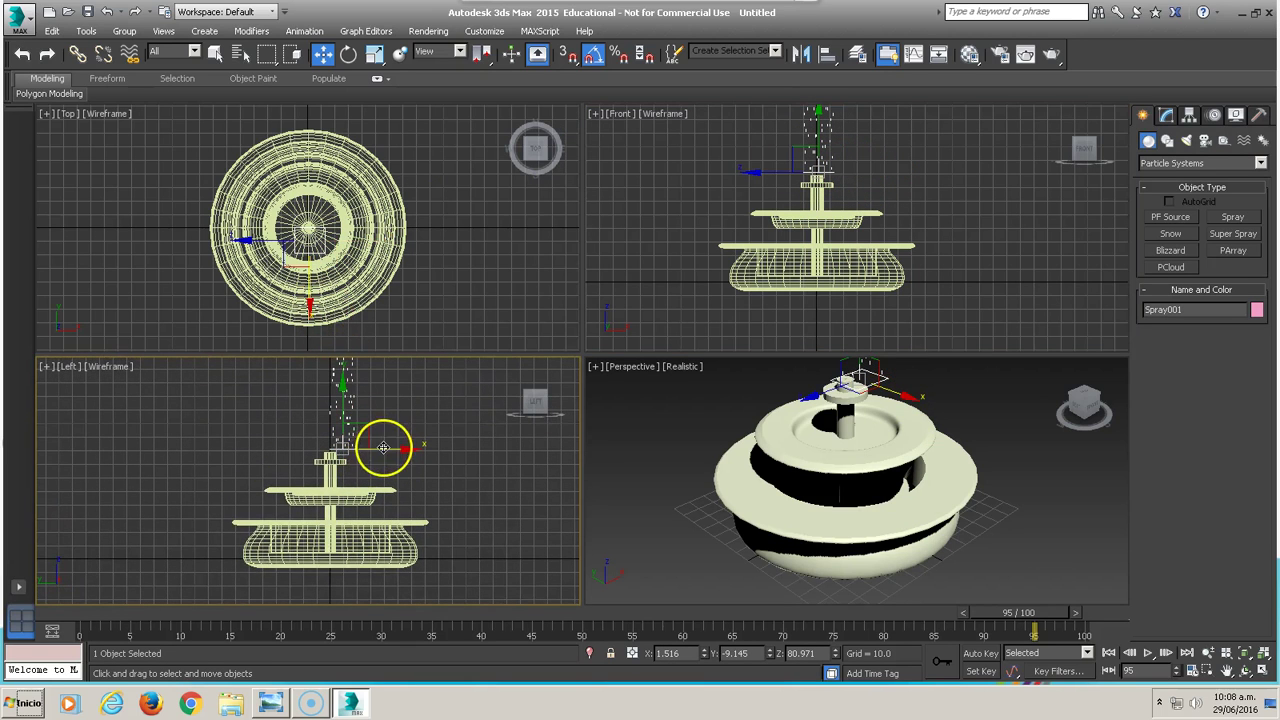
mouse_move(376, 449)
left_mouse_down()
mouse_move(335, 407)
mouse_move(368, 447)
left_mouse_up()
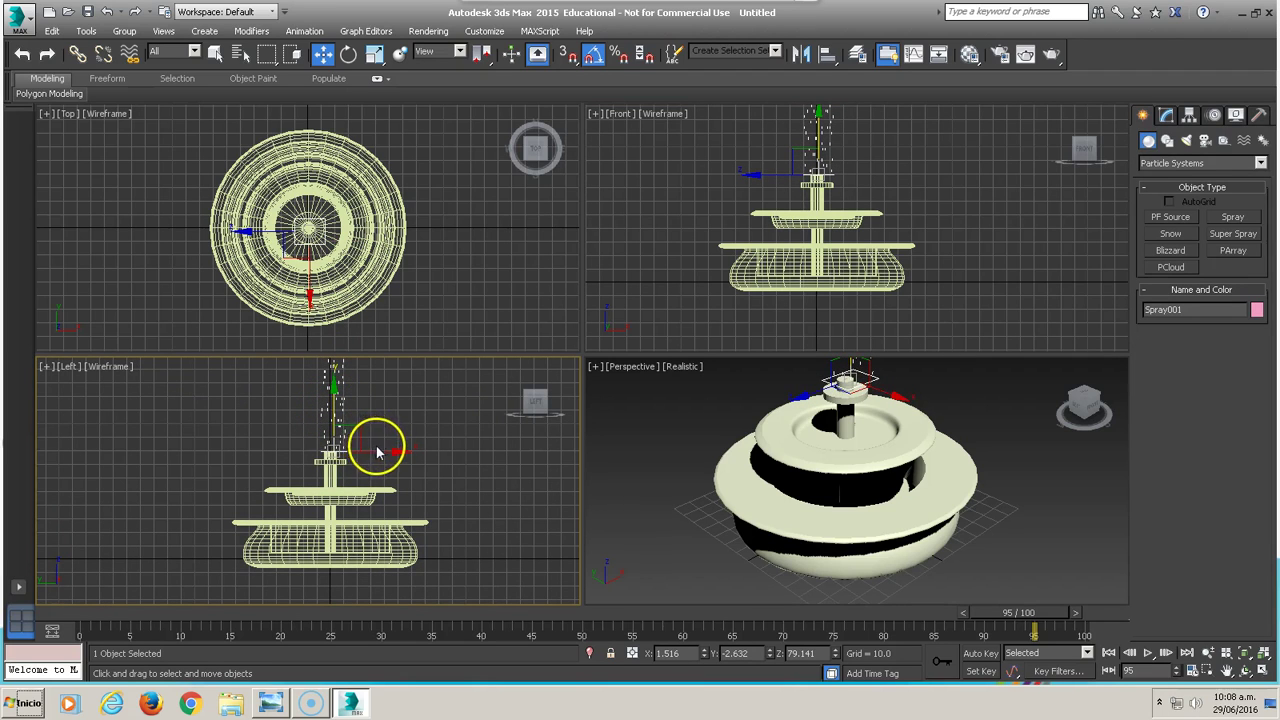
right_click(368, 447)
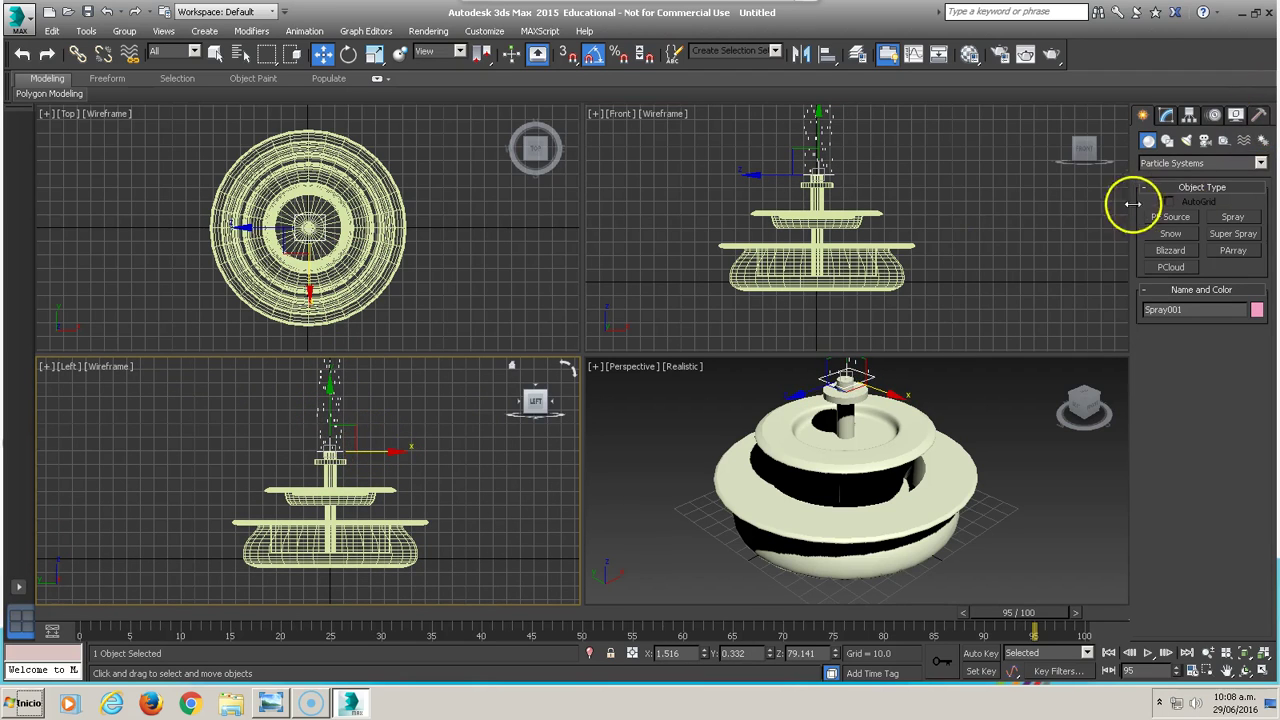
Set the Spray's Timing Start to frame -30
left_click(1160, 118)
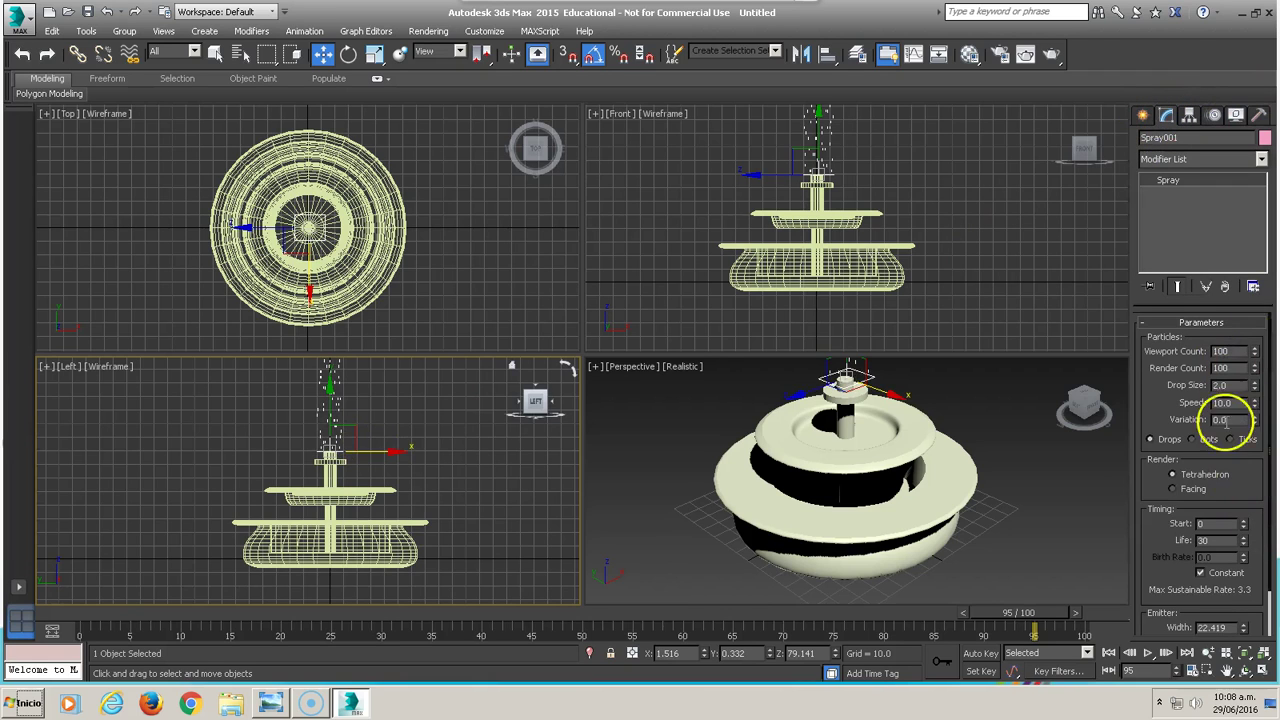
left_click_drag(1237, 486, 1200, 309)
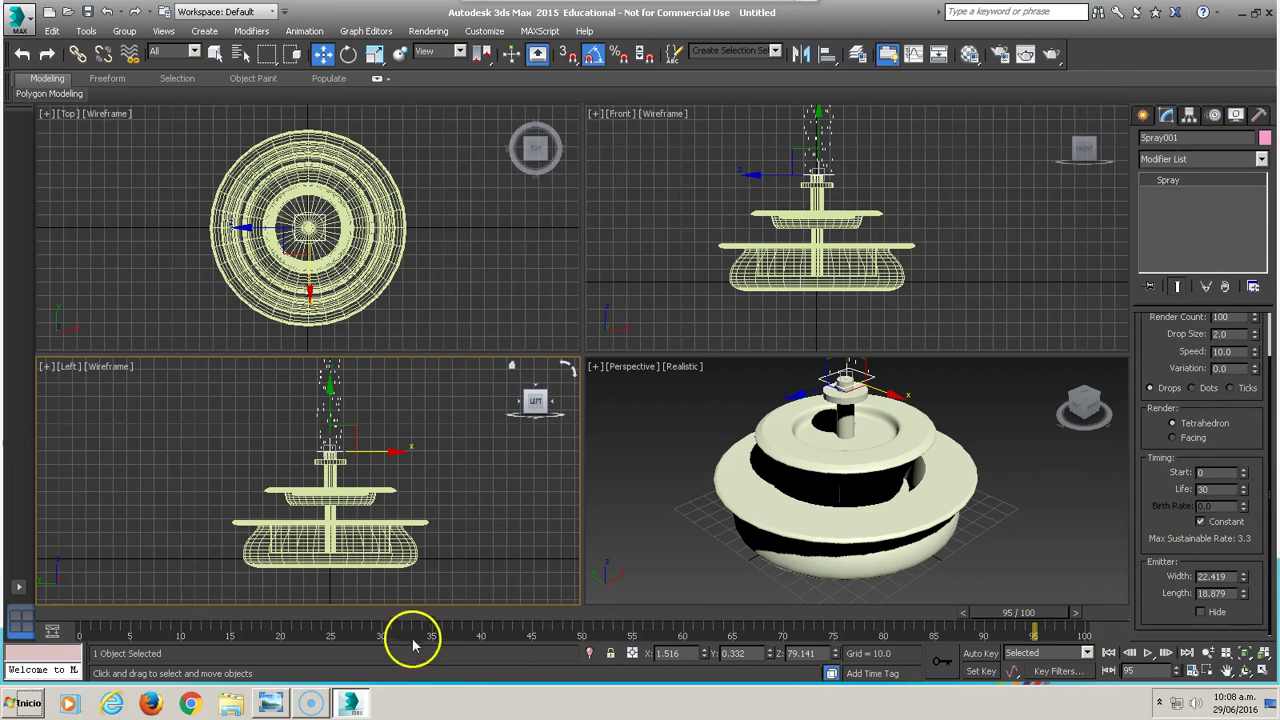
mouse_move(94, 613)
left_mouse_down()
mouse_move(181, 612)
mouse_move(116, 591)
mouse_move(151, 586)
left_mouse_up()
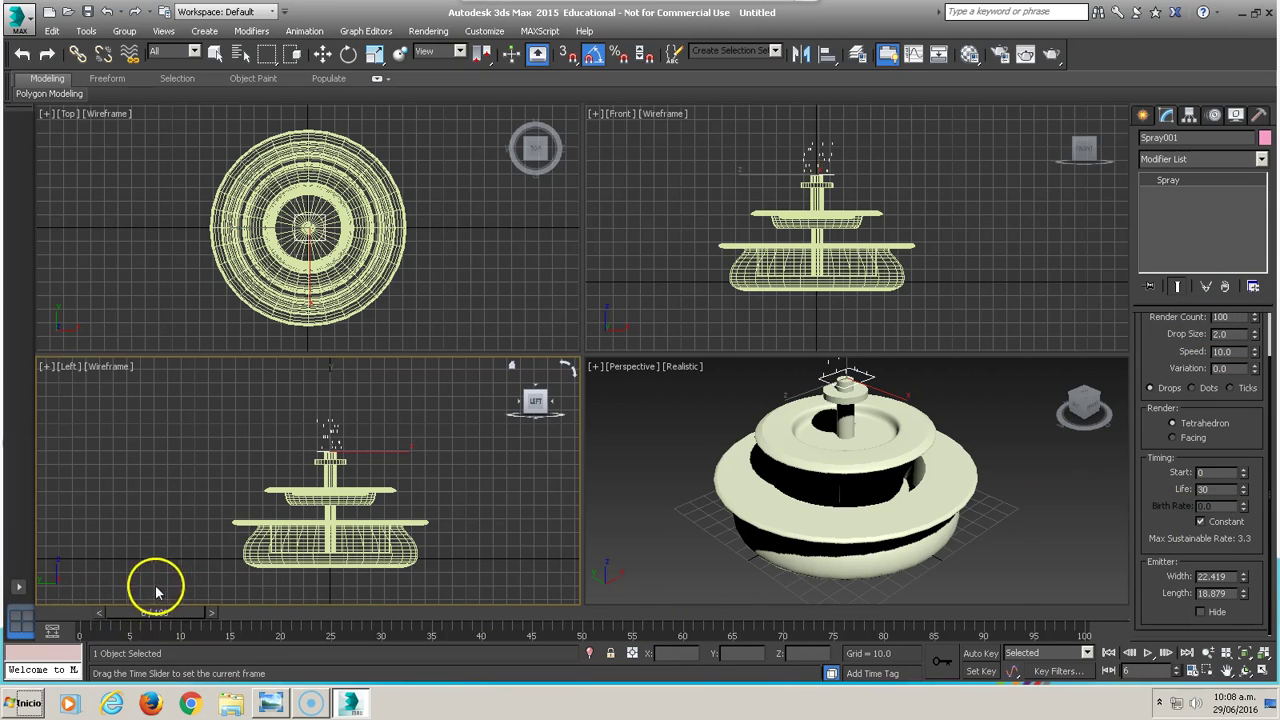
key("w")
double_click(1214, 471)
type("-30")
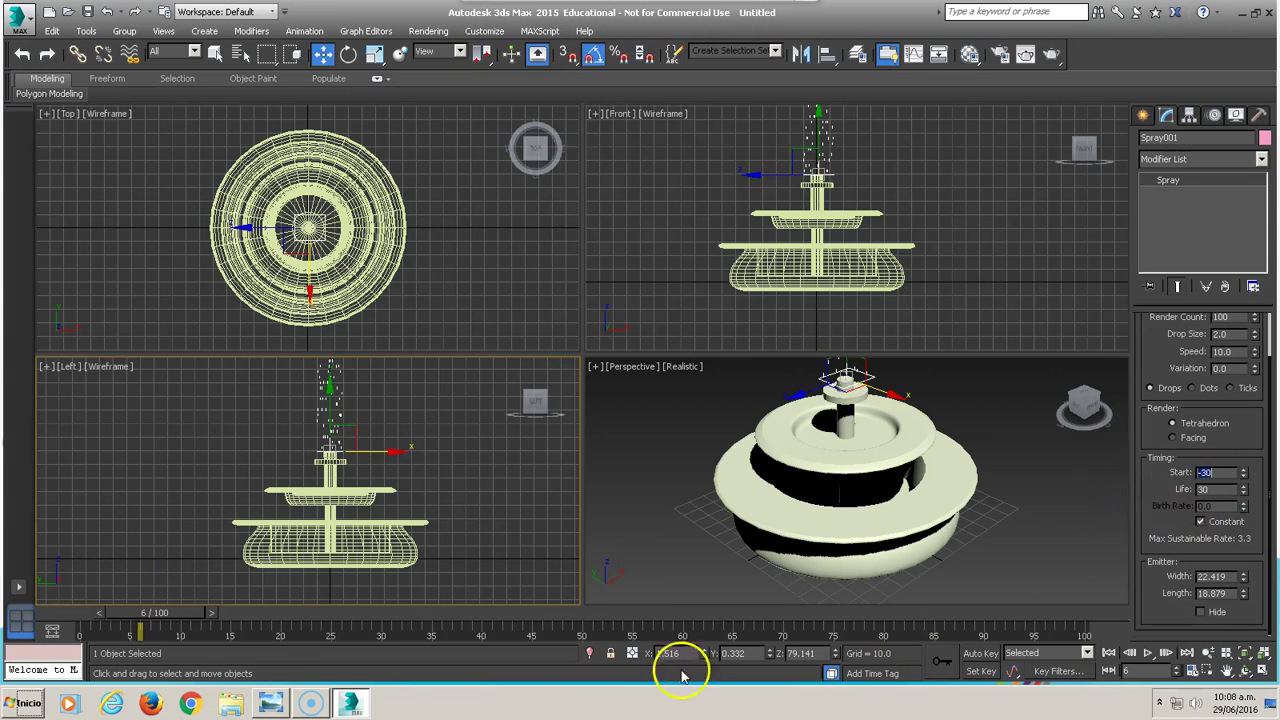
mouse_move(145, 612)
left_mouse_down()
mouse_move(70, 625)
mouse_move(514, 600)
mouse_move(1054, 632)
mouse_move(67, 628)
mouse_move(277, 612)
mouse_move(94, 610)
mouse_move(683, 612)
mouse_move(1146, 594)
left_mouse_up()
key("w")
key("w")
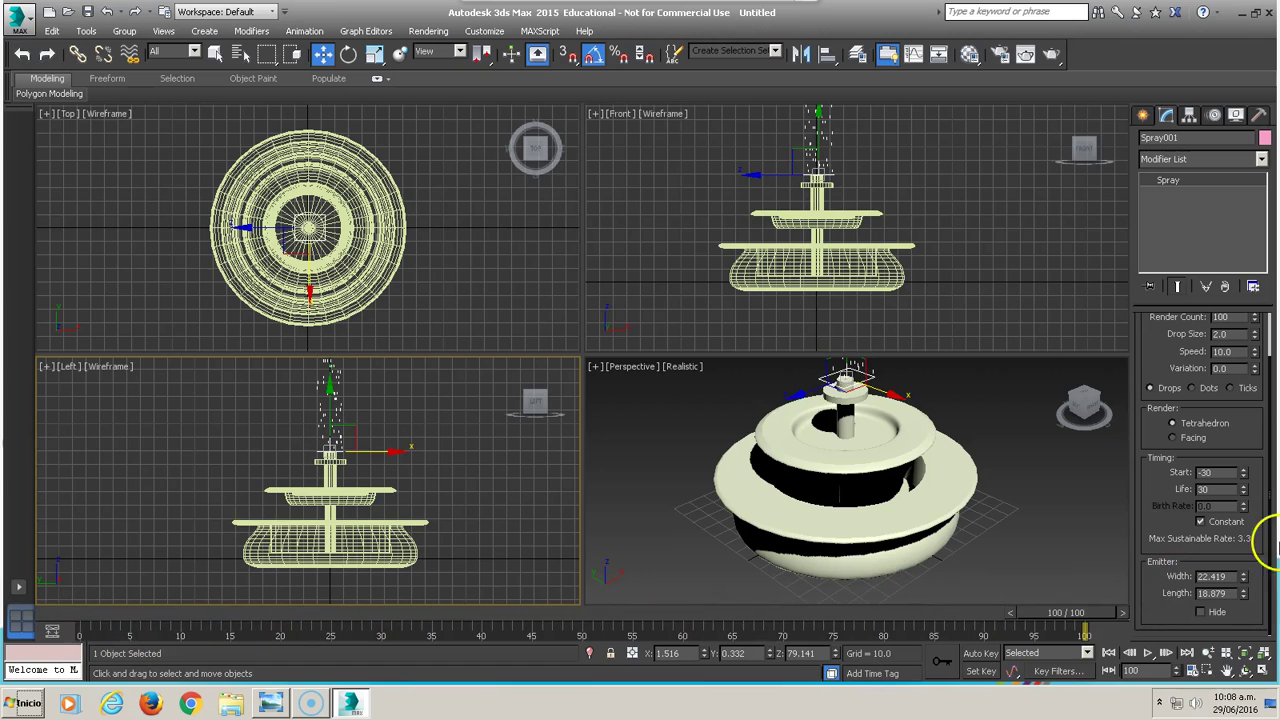
Narrow the emitter width to 13.465 and set viewport count 1000, render count 10000
left_click_drag(1243, 578, 1249, 630)
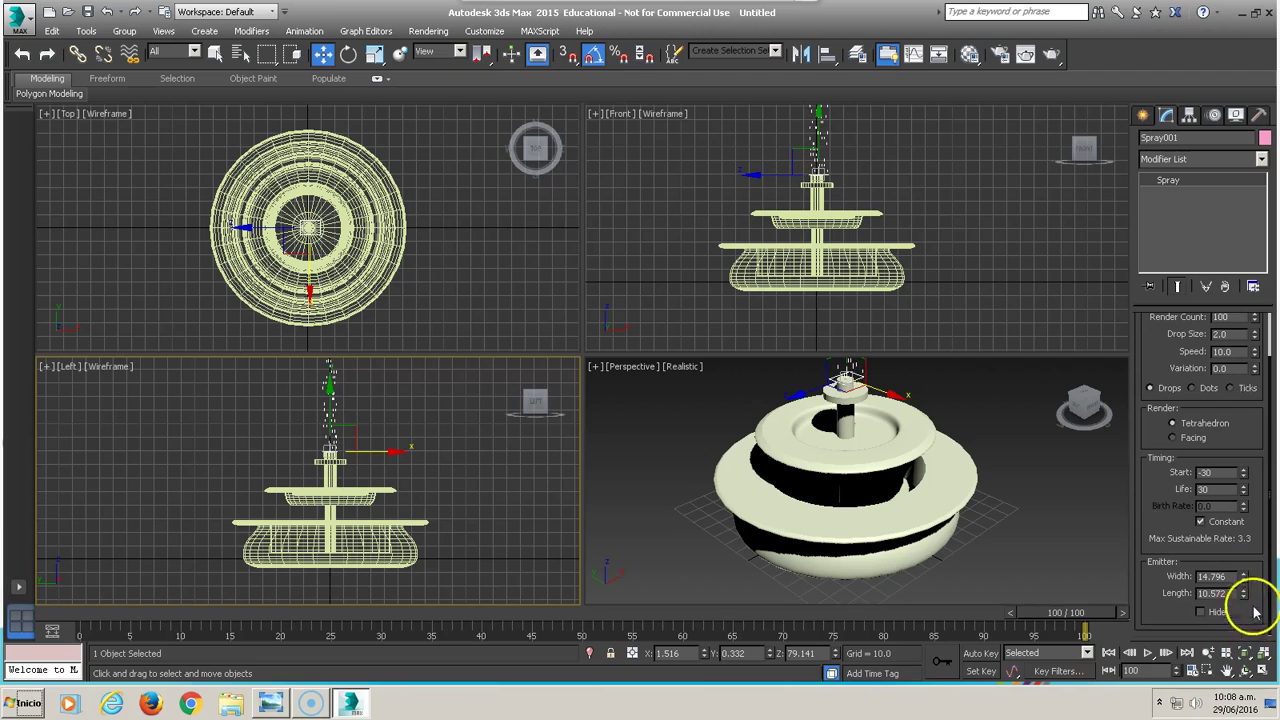
left_click_drag(1247, 585, 1247, 590)
left_click(345, 610)
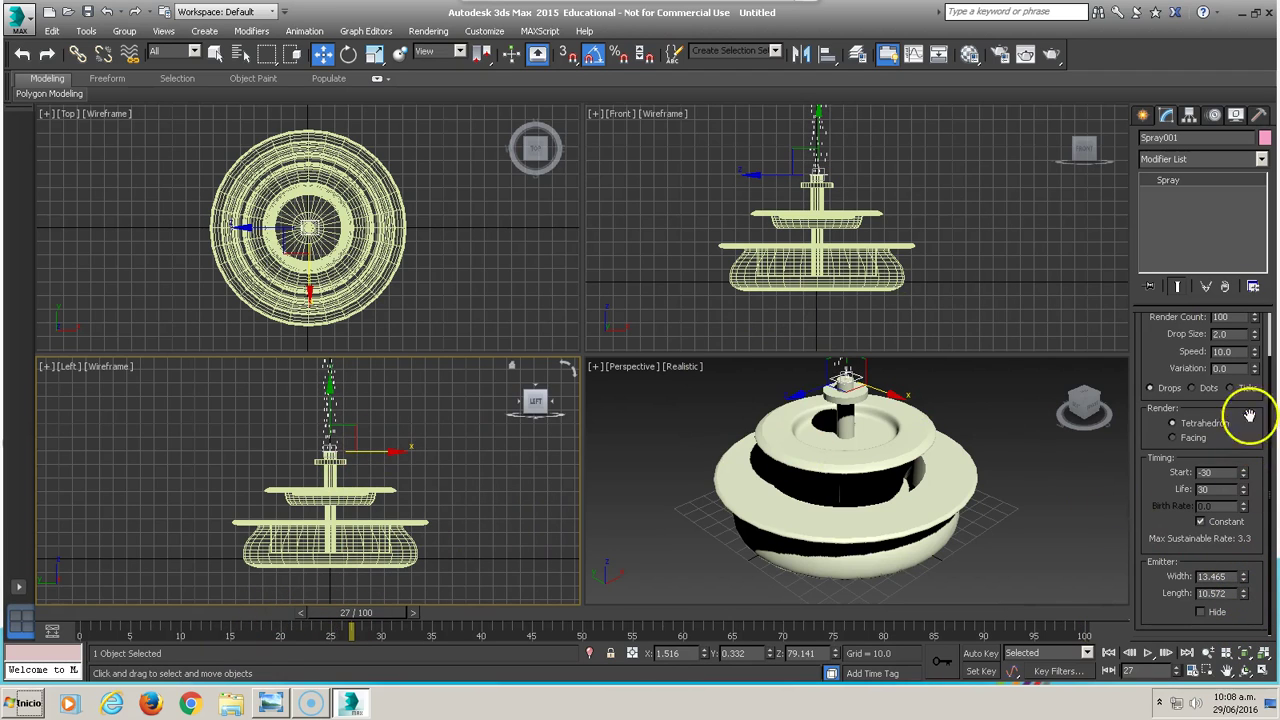
scroll(1249, 415, "up", 2)
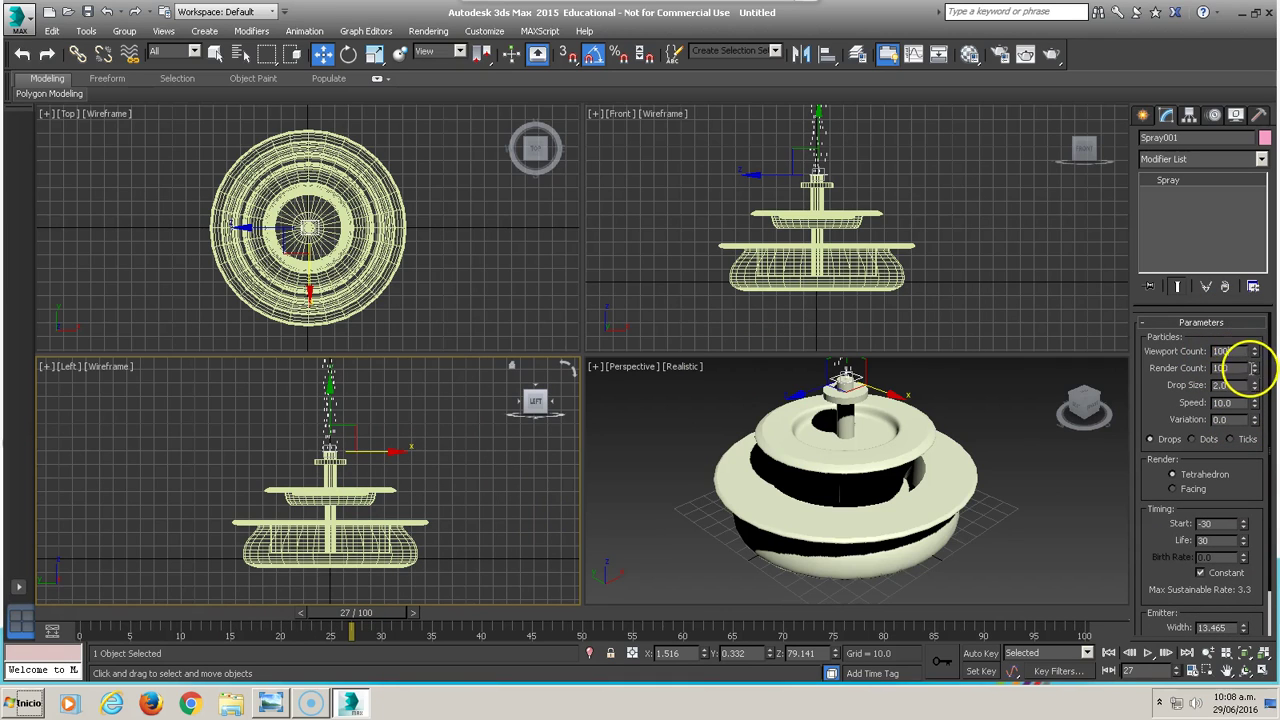
type("00")
key("Return")
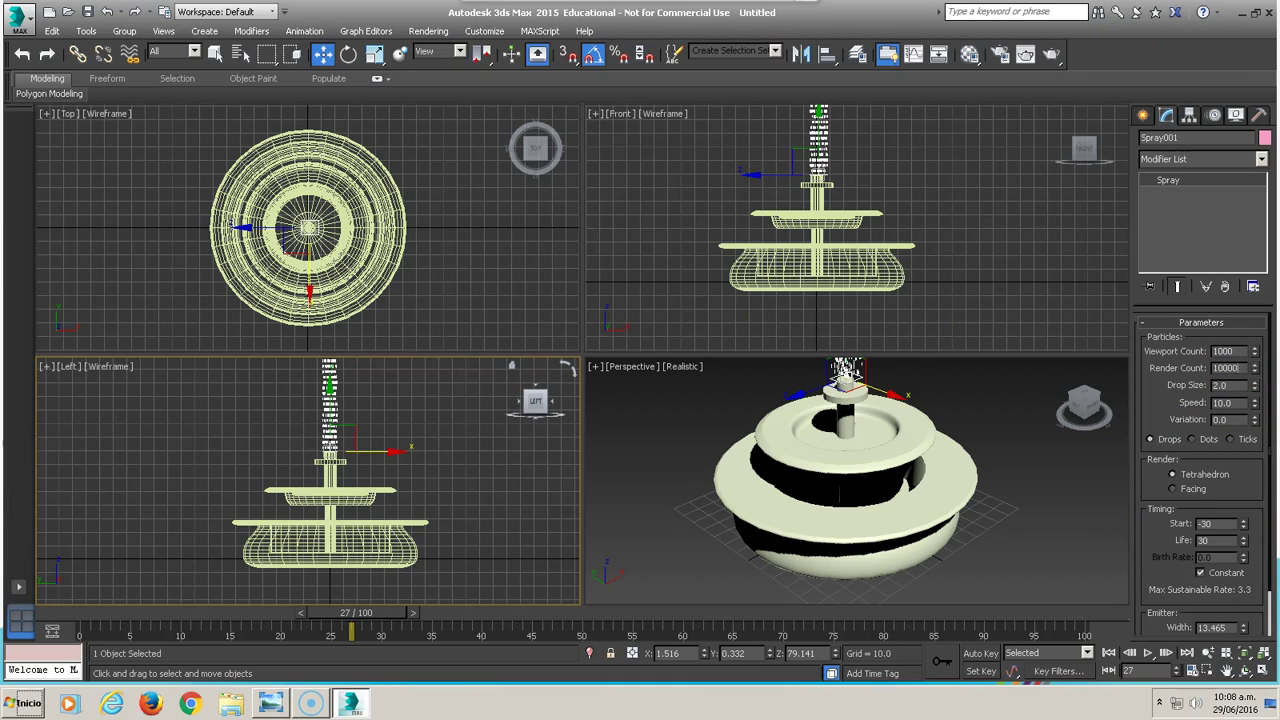
mouse_move(757, 294)
middle_mouse_down()
mouse_move(766, 271)
mouse_move(742, 233)
middle_mouse_up()
key("shift+q")
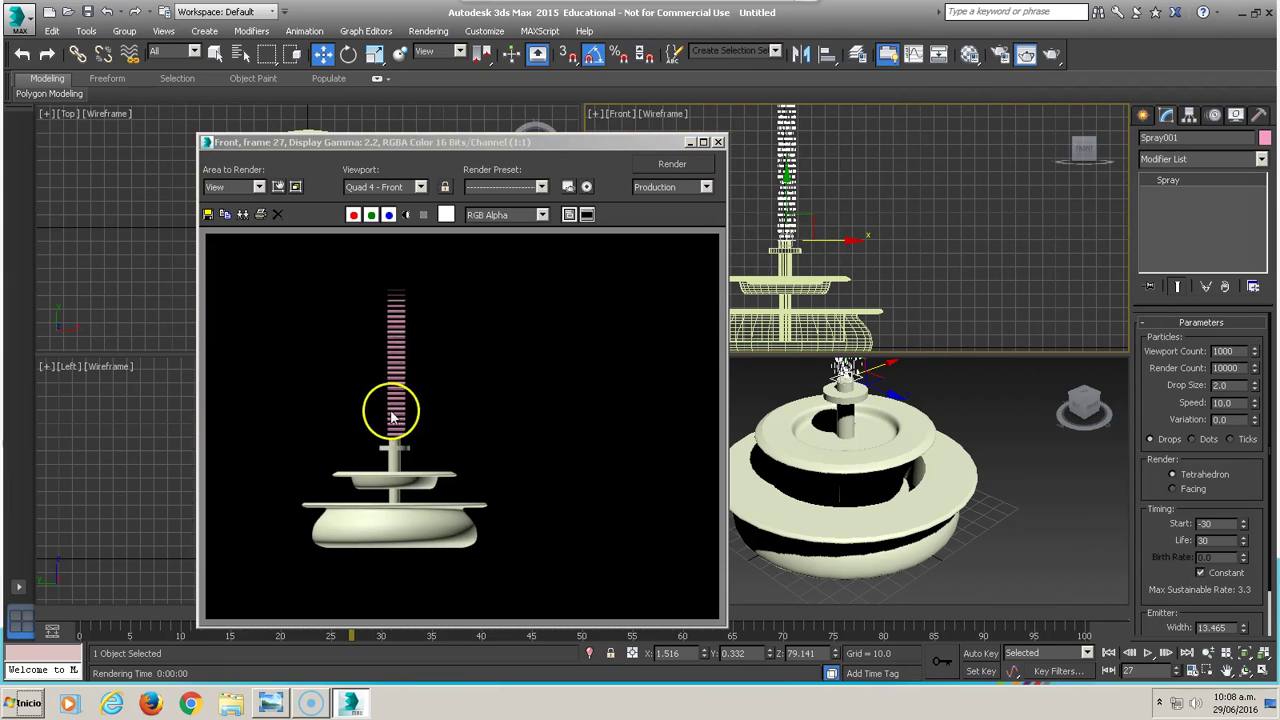
left_click(718, 142)
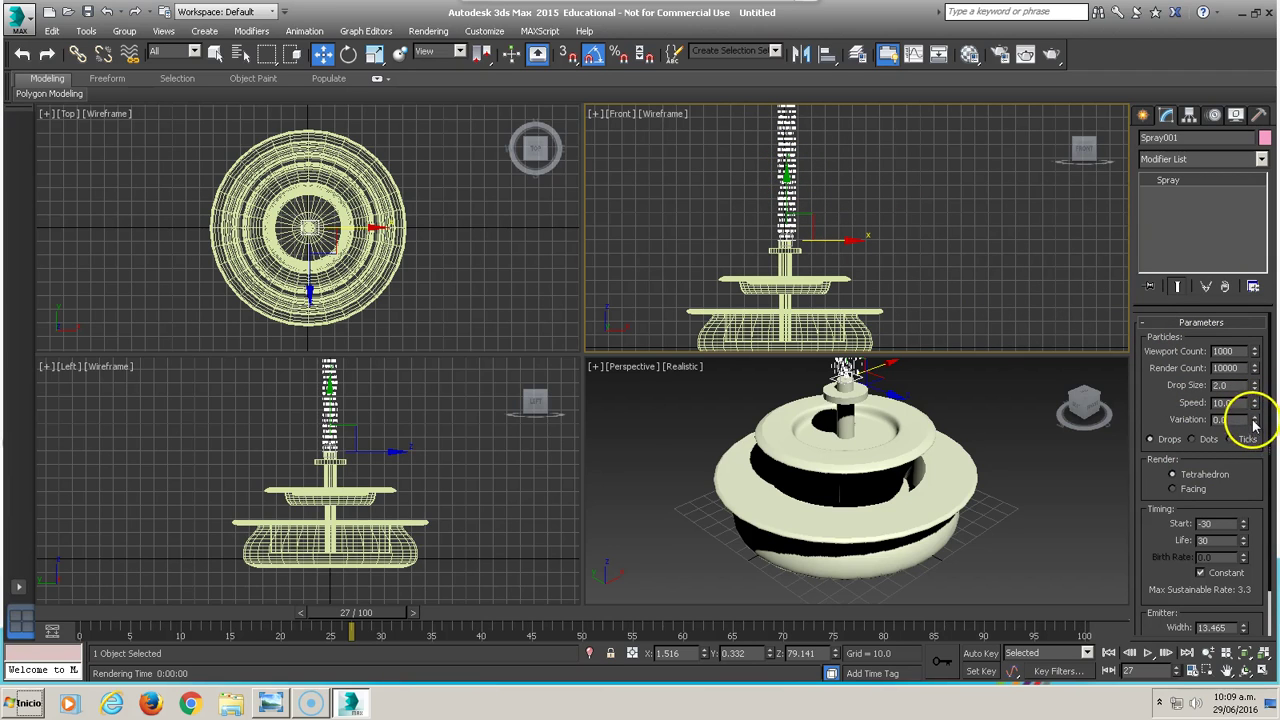
In Spray Parameters, set Variation to 2.14 and Speed to 7.715
left_click_drag(1265, 463, 1252, 78)
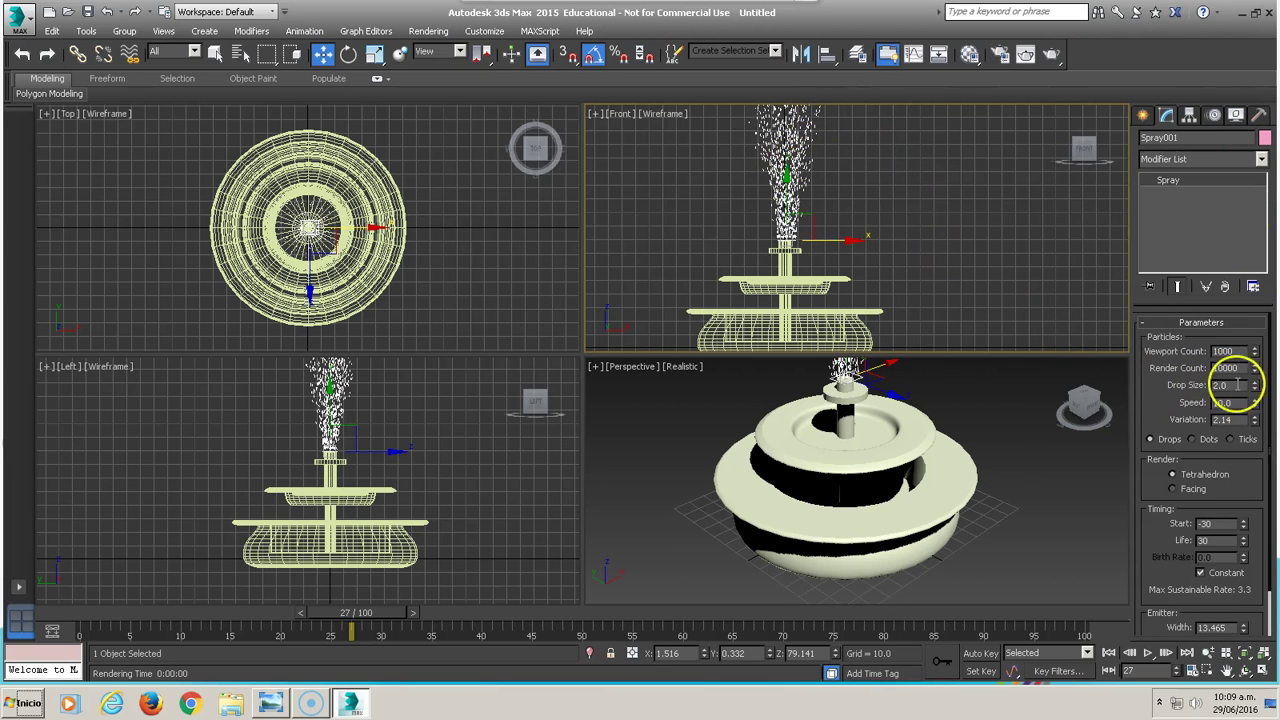
mouse_move(1257, 404)
left_mouse_down()
mouse_move(1248, 383)
mouse_move(1248, 466)
mouse_move(1248, 186)
mouse_move(1188, 615)
mouse_move(1194, 57)
mouse_move(1217, 93)
left_mouse_up()
left_click_drag(1243, 473, 1229, 257)
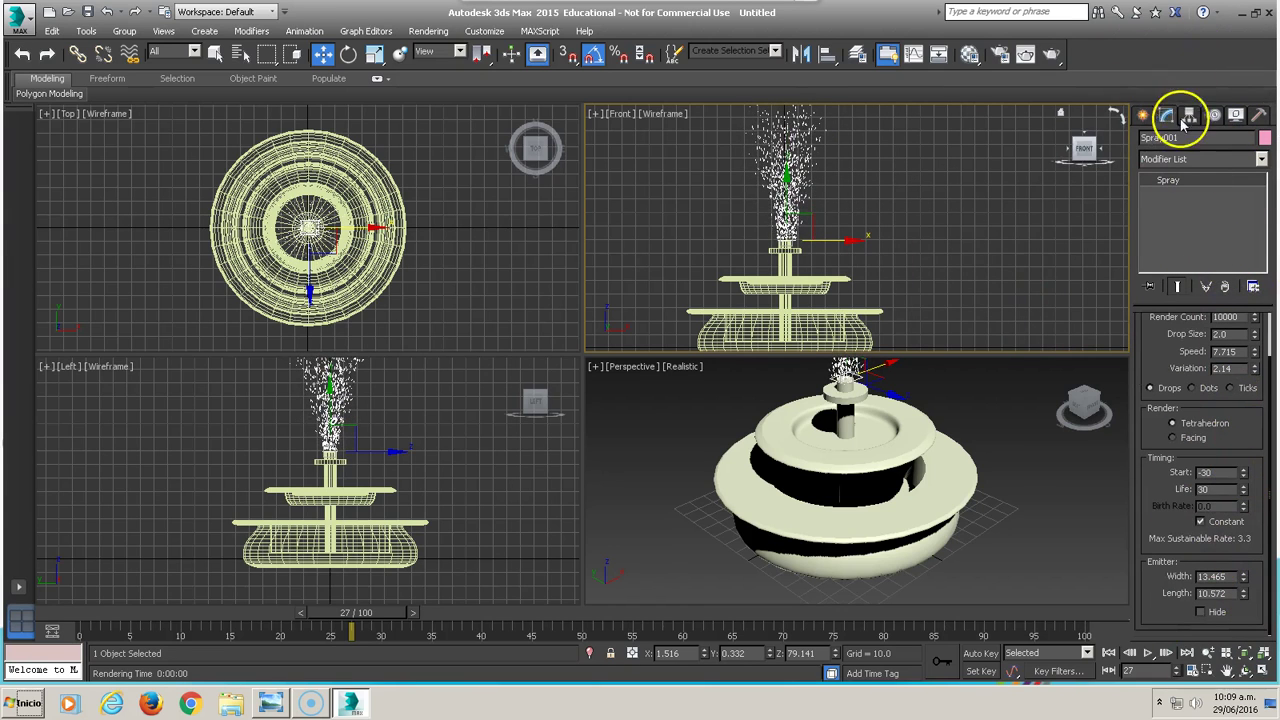
Create a Wind space warp left of the fountain and rotate it toward the spray
left_click(1145, 116)
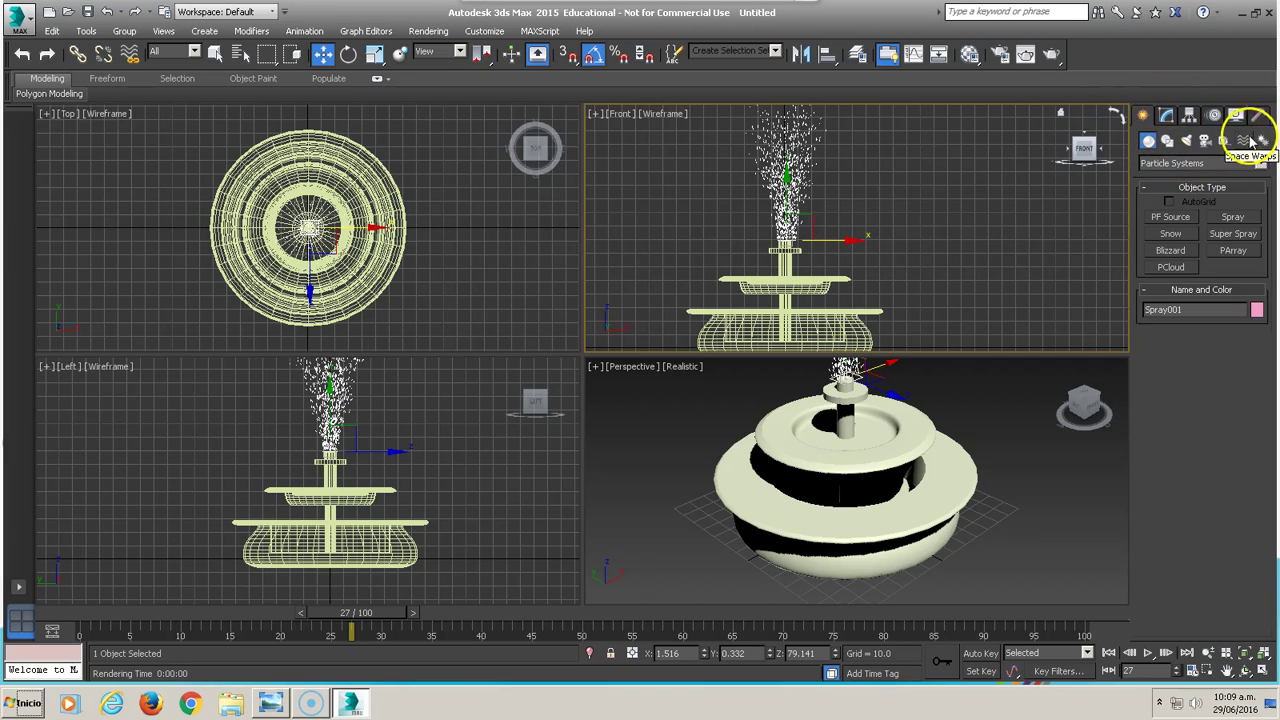
left_click(1245, 145)
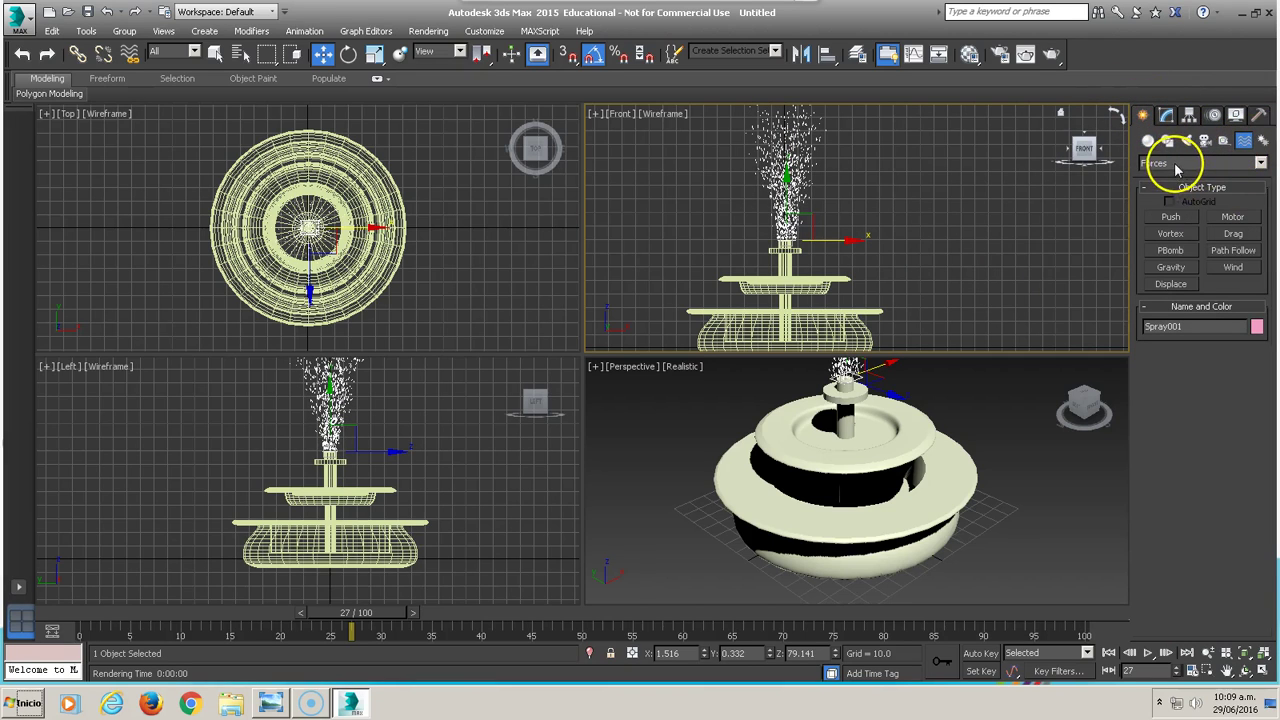
left_click(1234, 268)
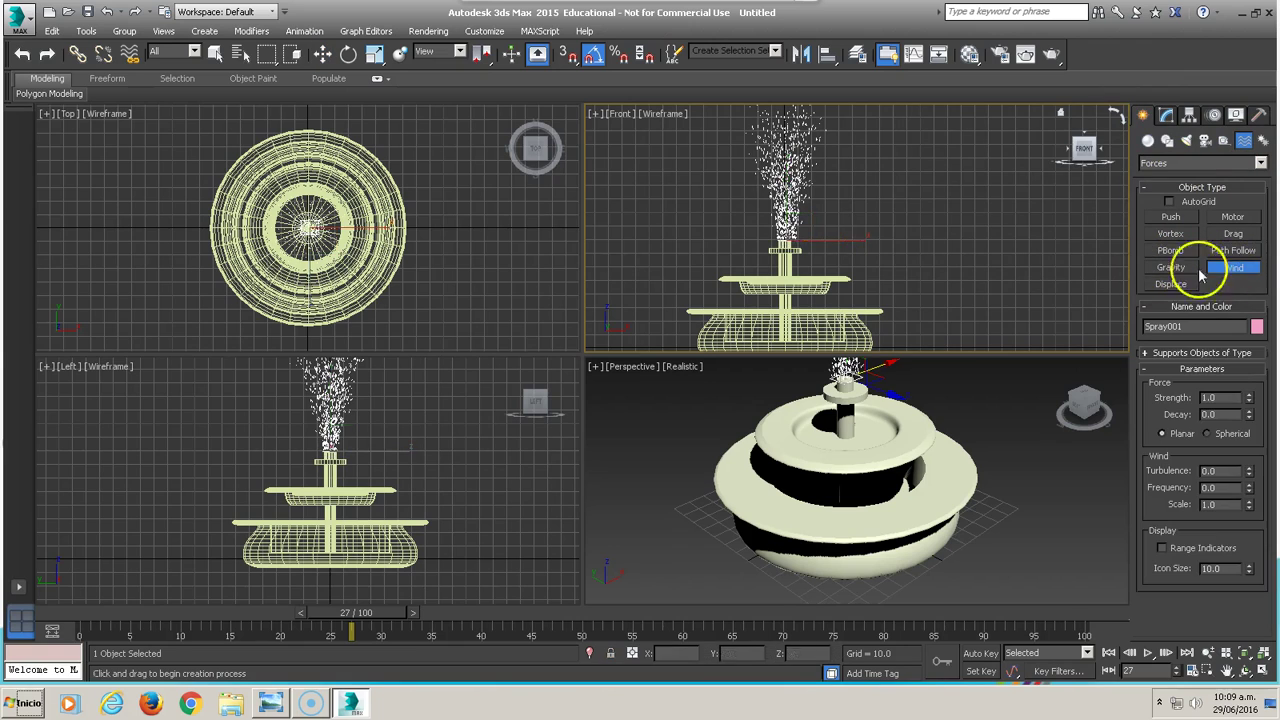
middle_click_drag(813, 239, 908, 266)
mouse_move(703, 165)
left_mouse_down()
mouse_move(793, 216)
mouse_move(765, 209)
left_mouse_up()
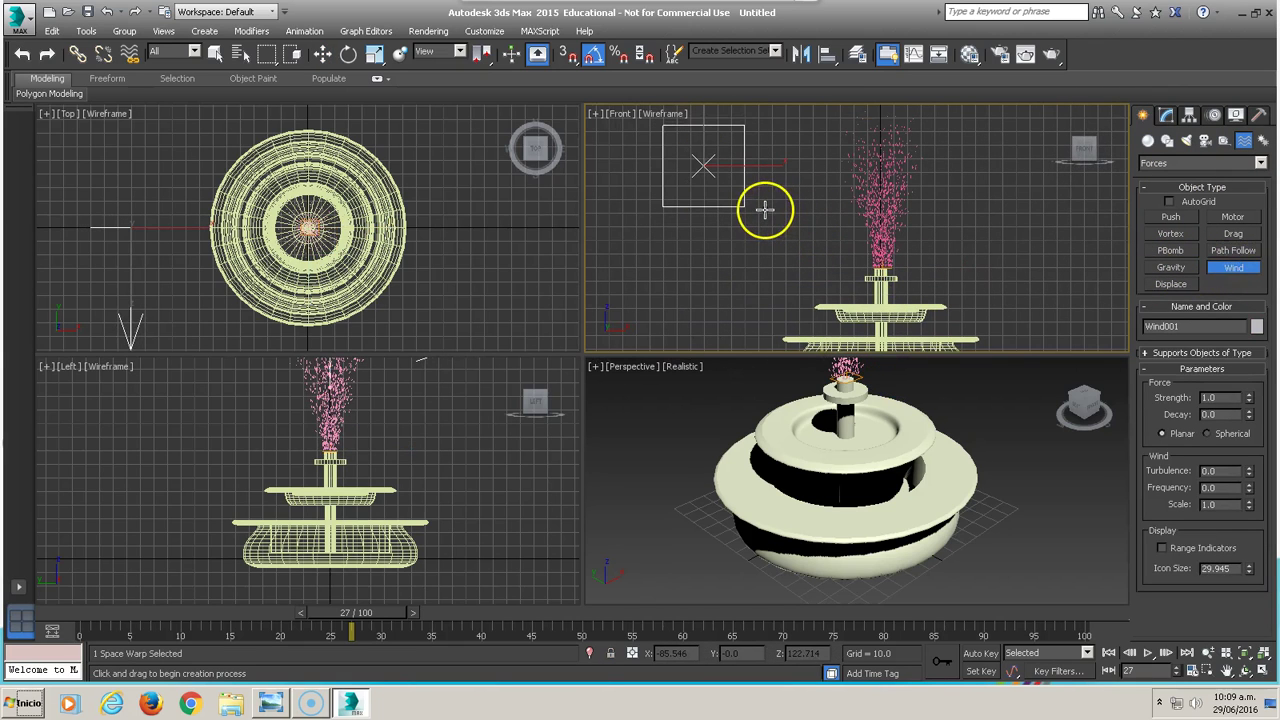
key("e")
mouse_move(751, 166)
left_mouse_down()
mouse_move(866, 178)
mouse_move(784, 153)
mouse_move(766, 163)
mouse_move(771, 149)
left_mouse_up()
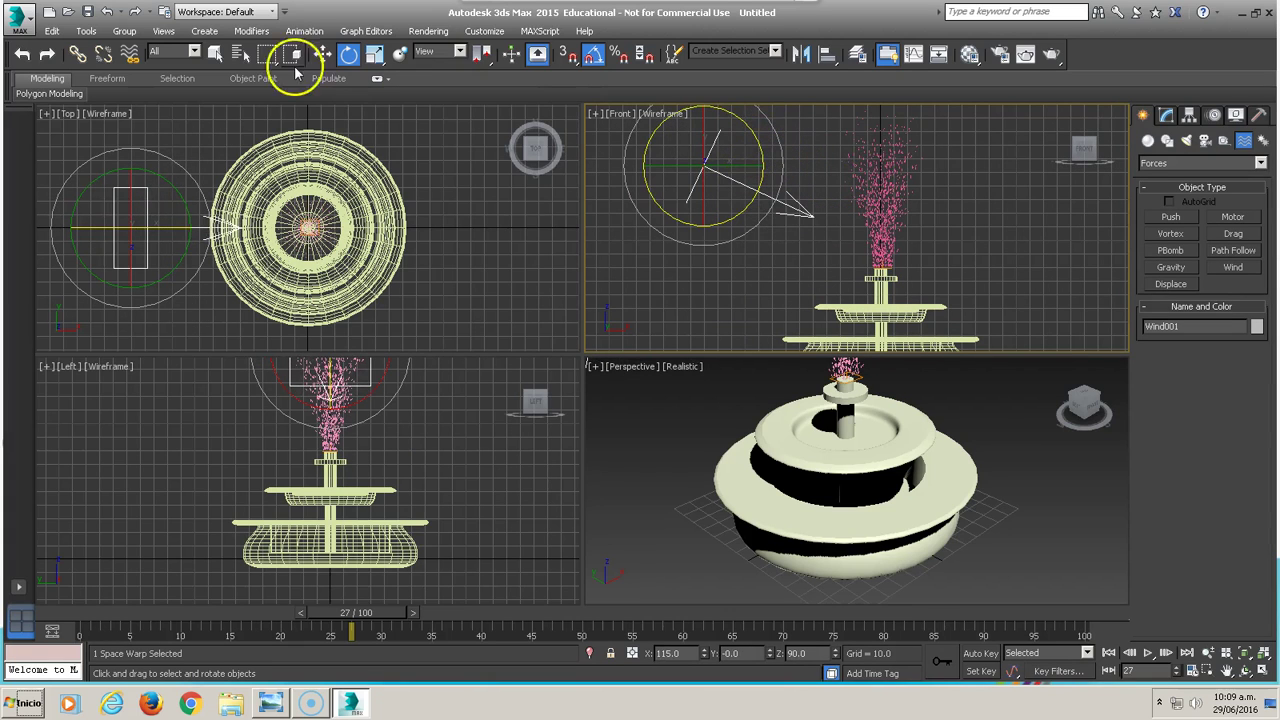
Bind Spray001 to Wind001, preview the bent spray, then rotate the wind to blow downward
left_click(129, 54)
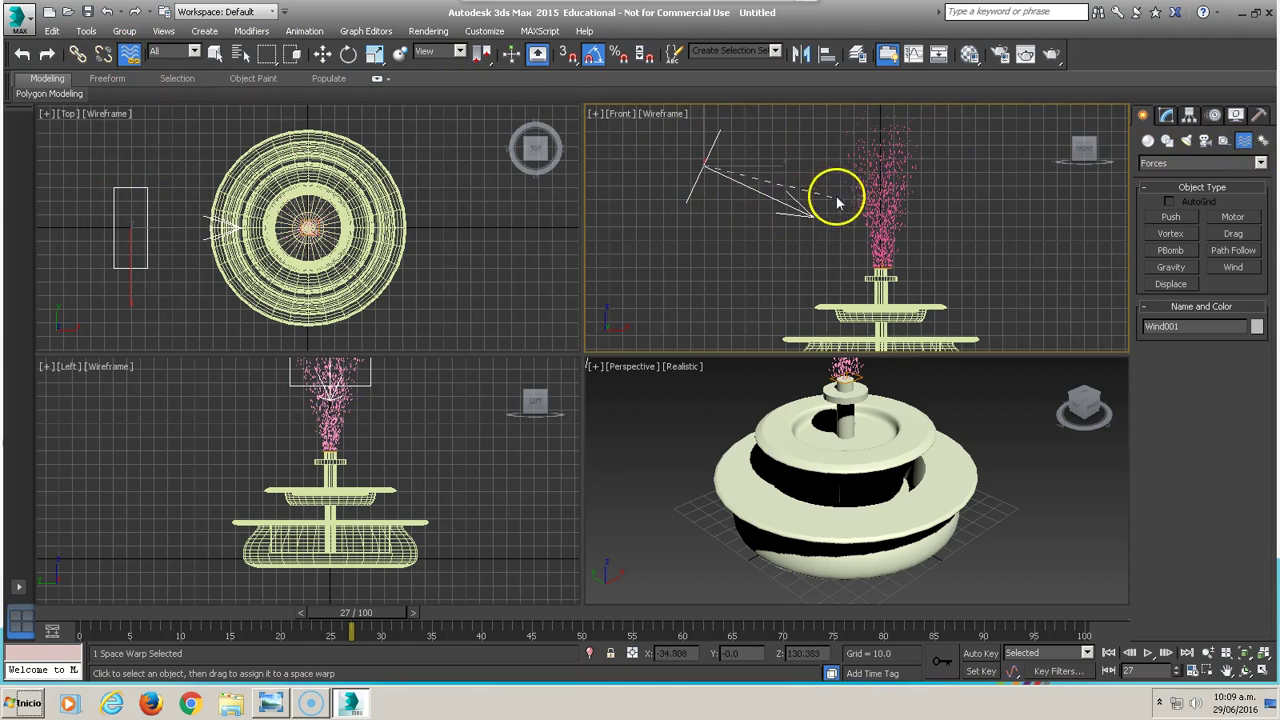
left_click_drag(818, 218, 872, 195)
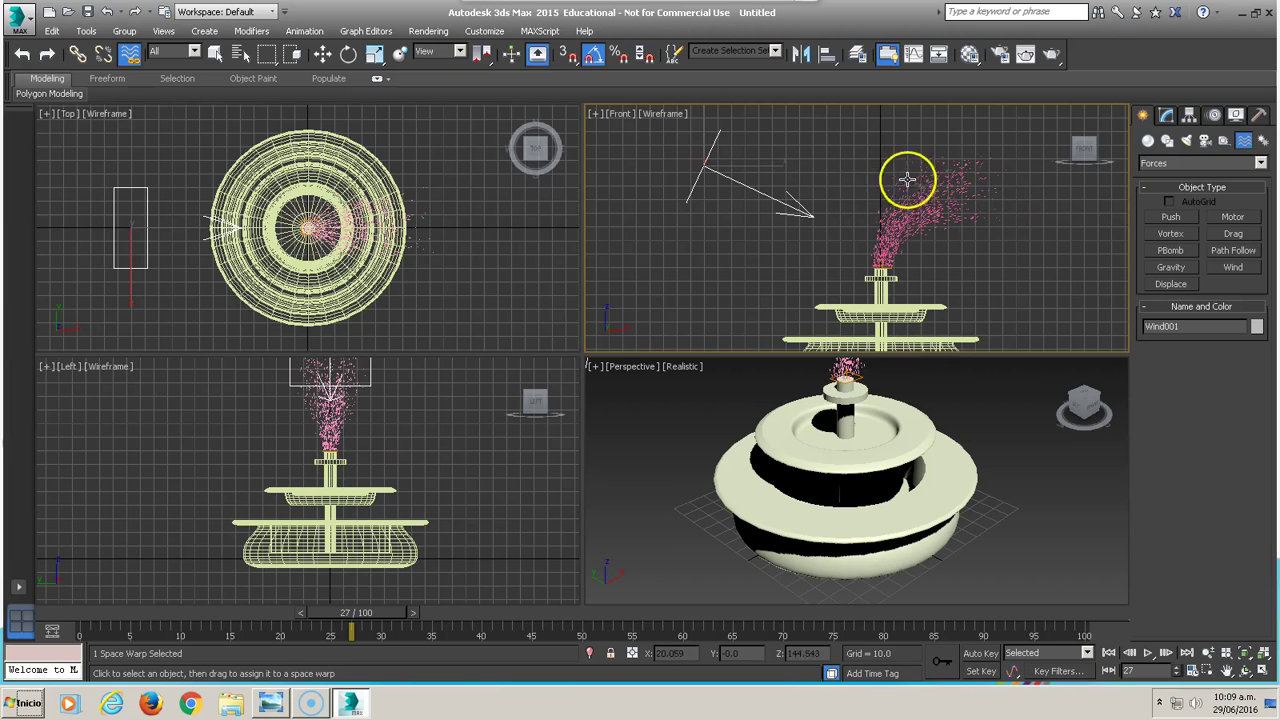
mouse_move(348, 598)
left_mouse_down()
mouse_move(447, 598)
mouse_move(414, 580)
mouse_move(229, 600)
mouse_move(503, 586)
mouse_move(212, 578)
mouse_move(494, 561)
left_mouse_up()
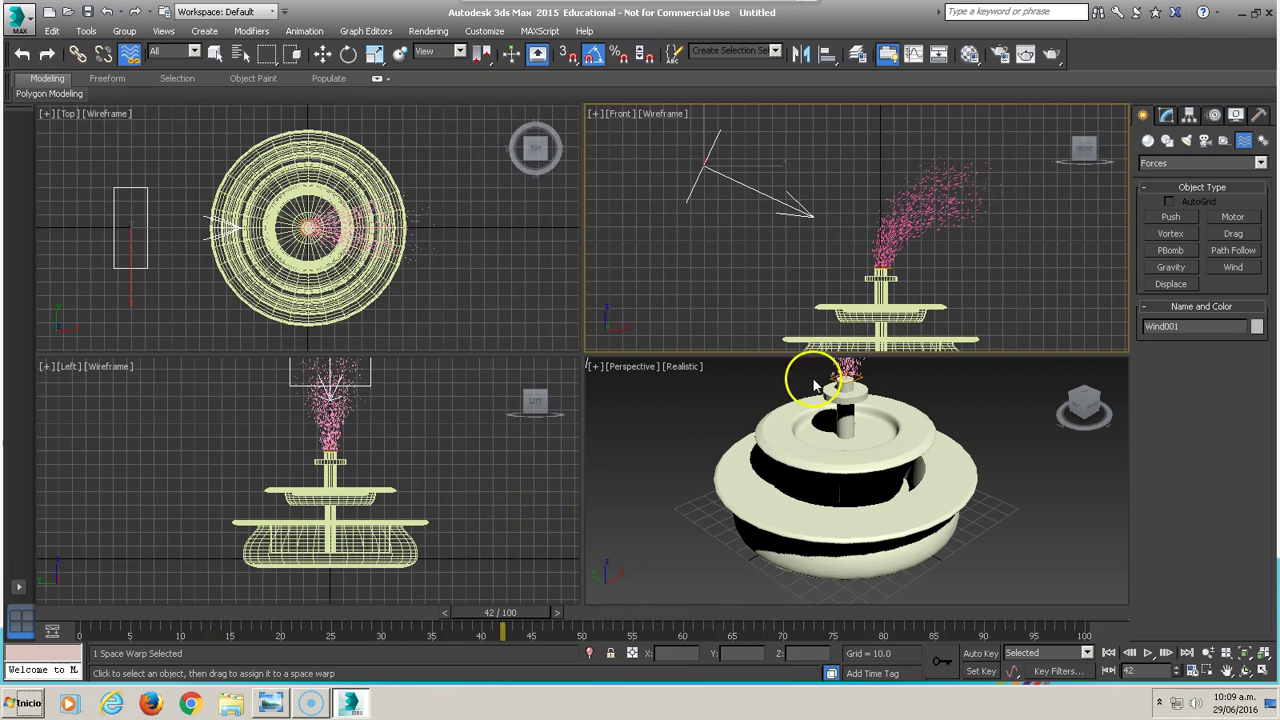
left_click(779, 200)
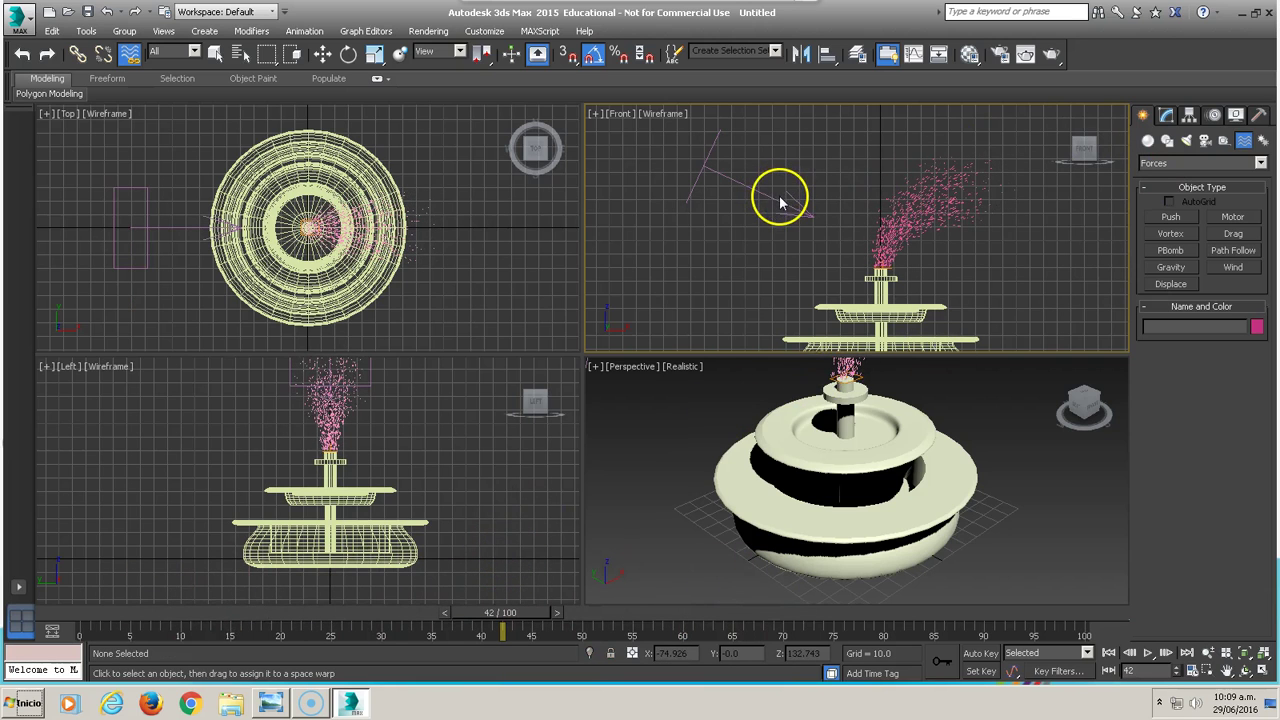
key("e")
left_click(764, 193)
left_click_drag(766, 177, 769, 206)
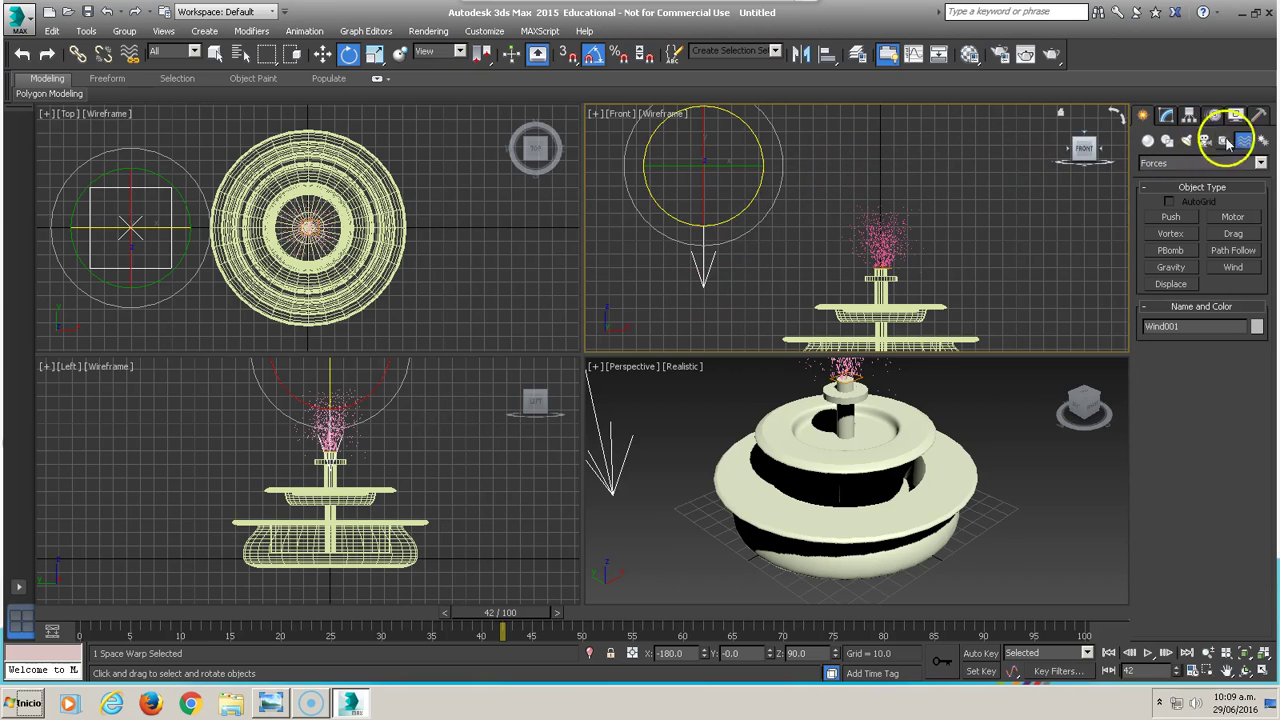
Draw a planar Deflector over the fountain and raise it above the top tier
left_click(1261, 163)
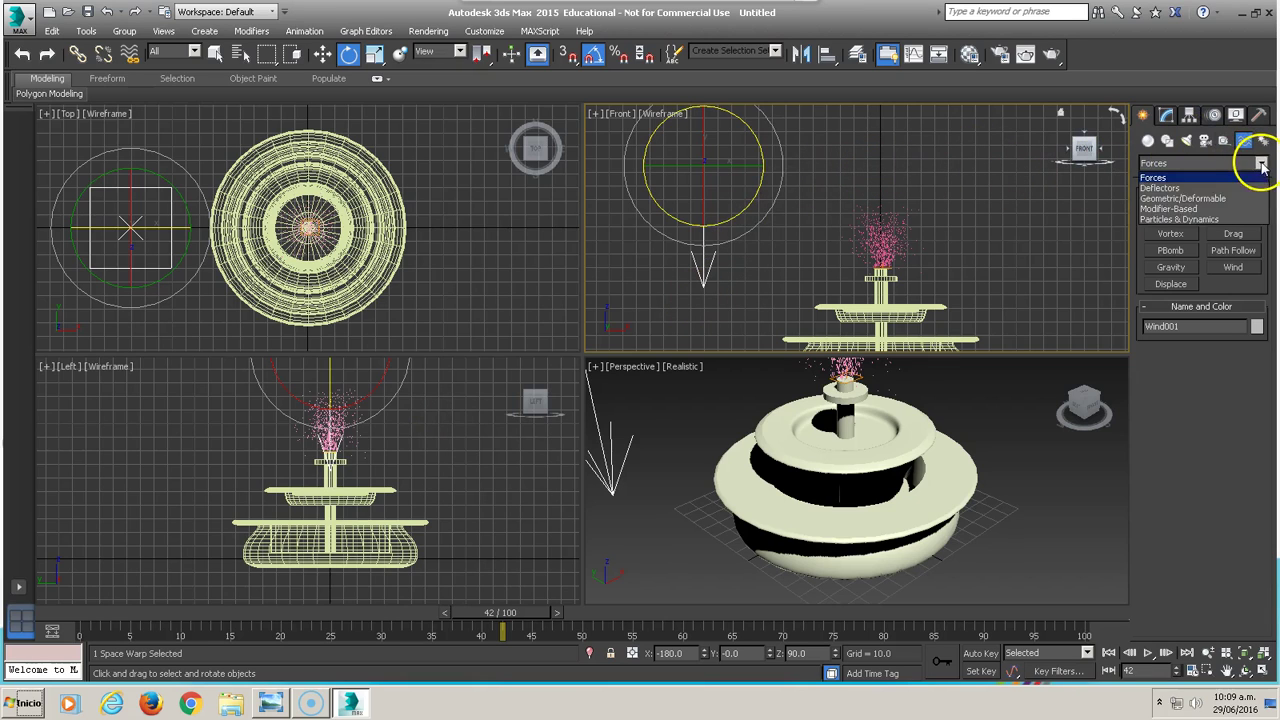
left_click(1163, 188)
left_click(1232, 251)
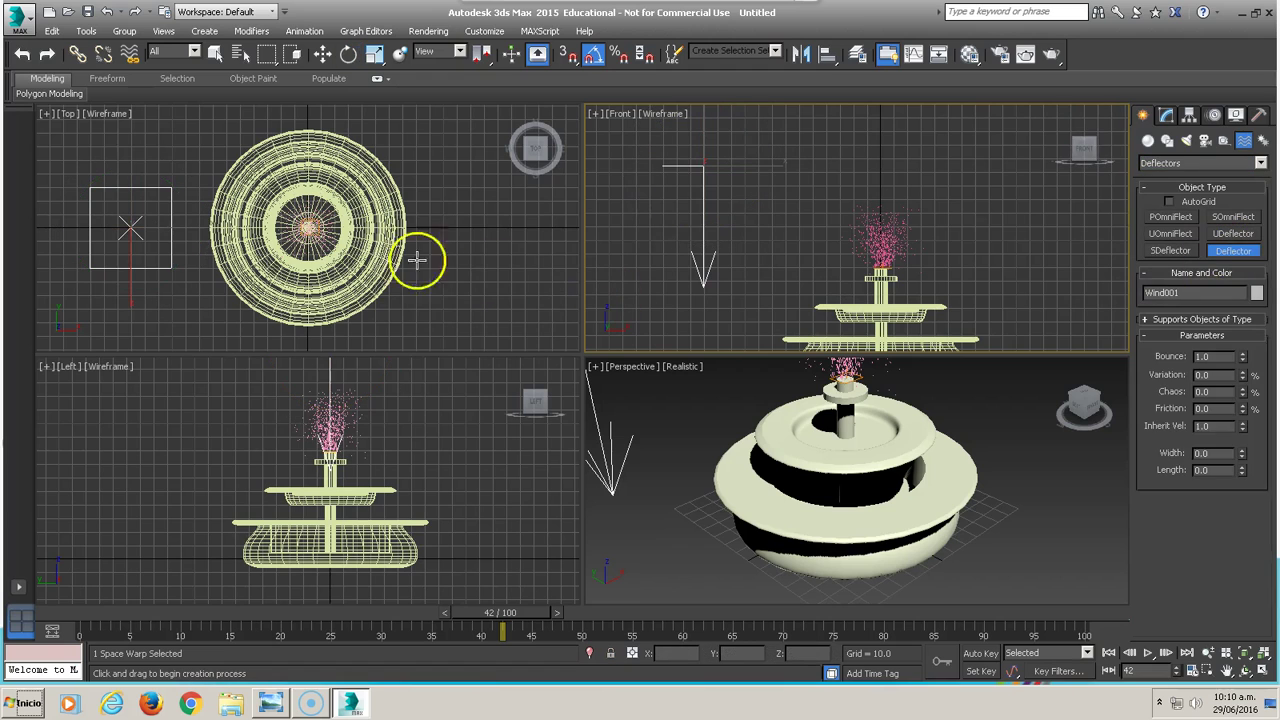
left_click_drag(181, 127, 457, 340)
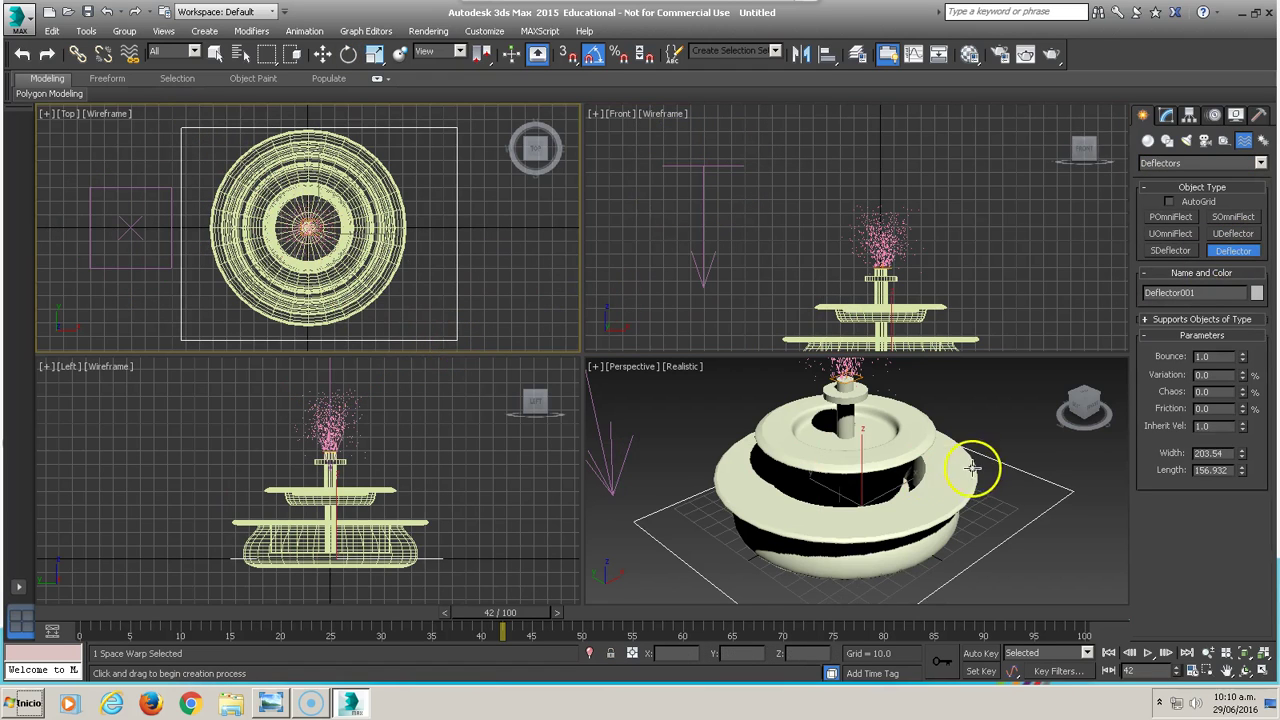
middle_click_drag(972, 467, 965, 463)
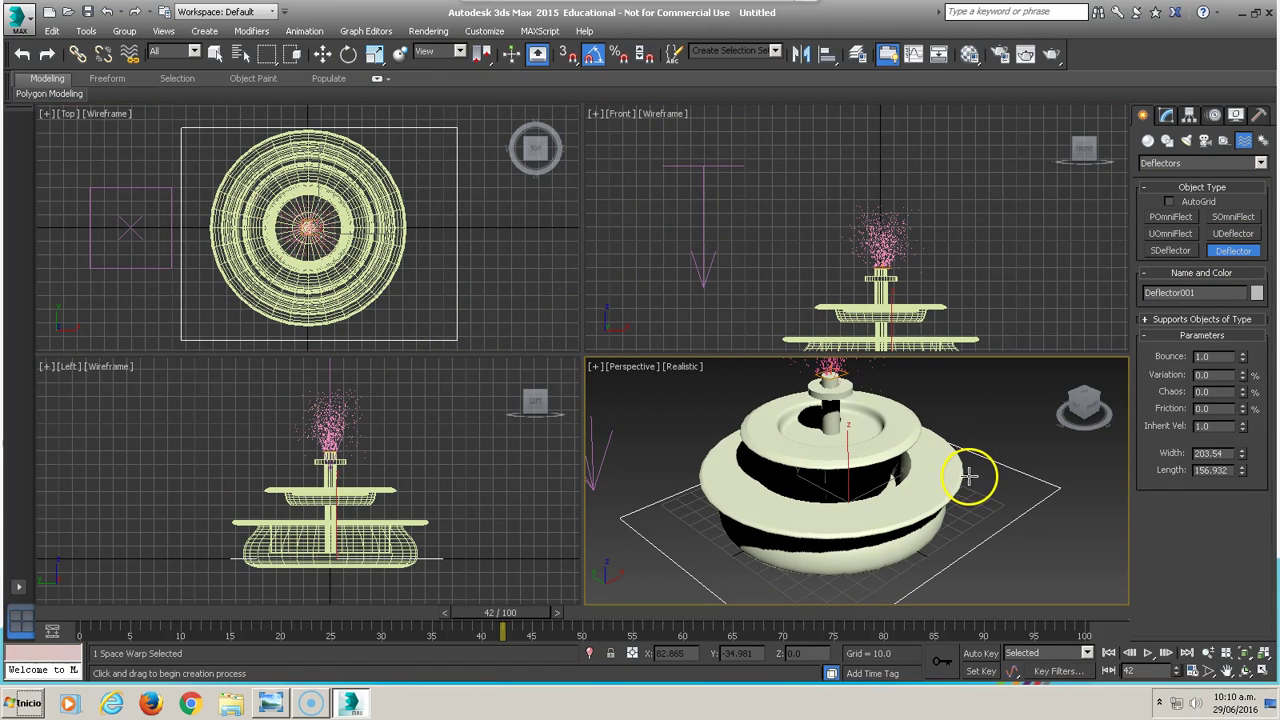
key("w")
mouse_move(848, 452)
left_mouse_down()
mouse_move(857, 277)
mouse_move(852, 337)
left_mouse_up()
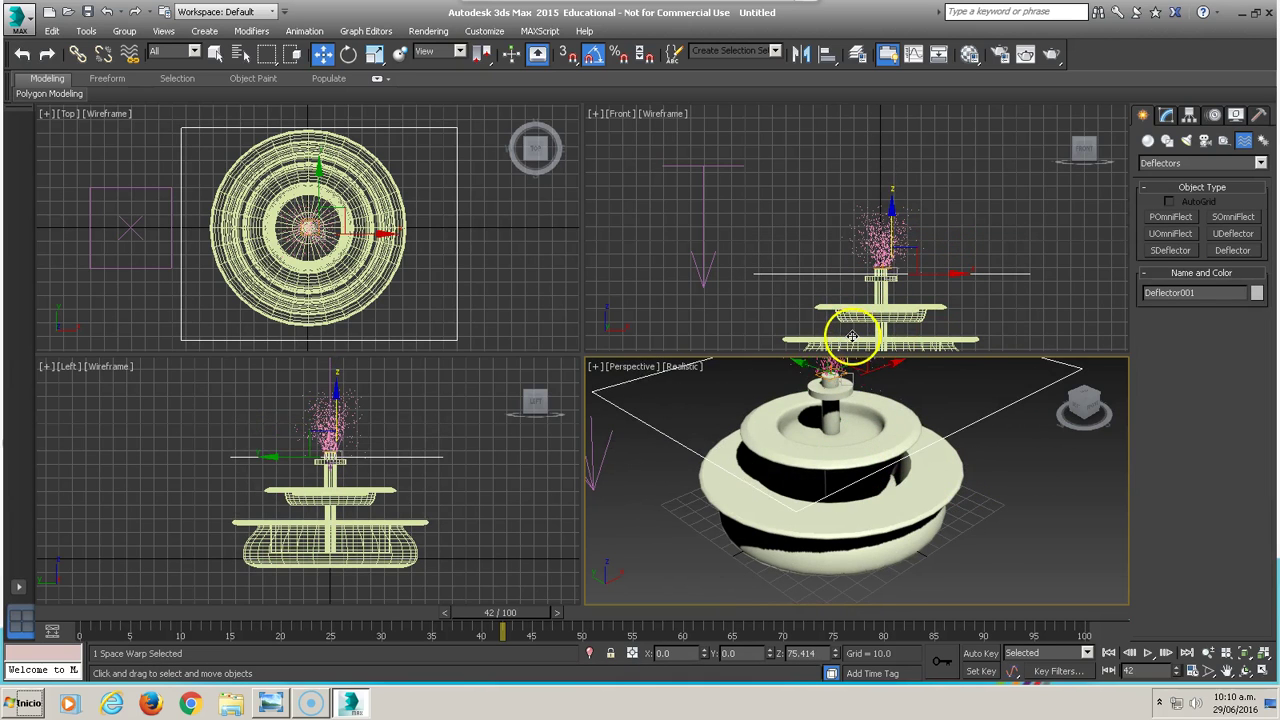
Bind from the wind force, scrub the animation to check particles, then select the spray
left_click(129, 54)
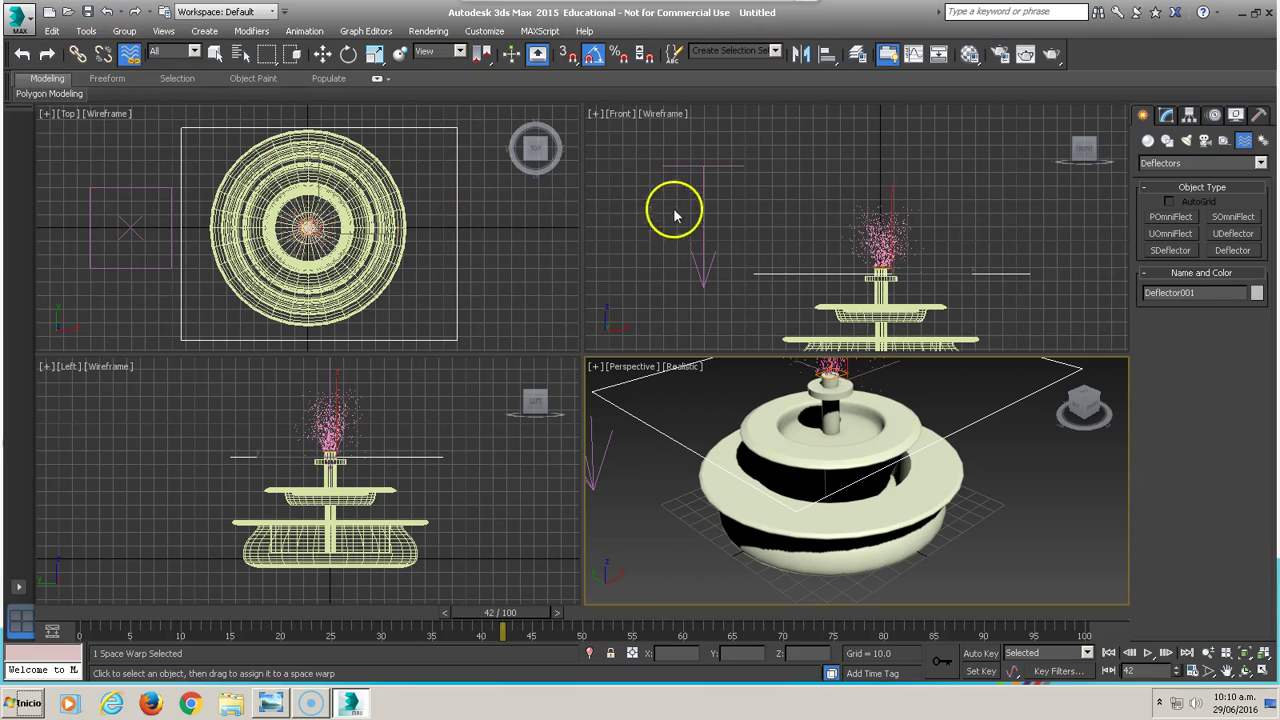
mouse_move(703, 170)
left_mouse_down()
mouse_move(797, 281)
mouse_move(797, 270)
left_mouse_up()
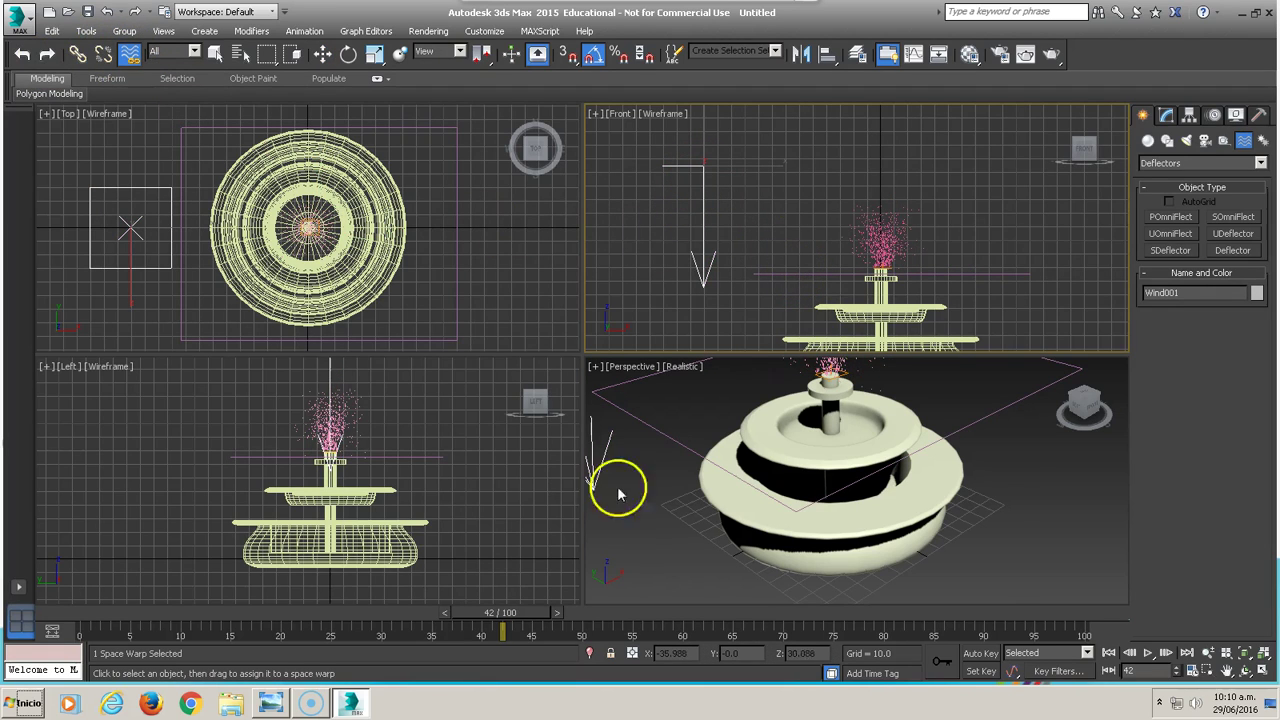
left_click_drag(505, 612, 713, 601)
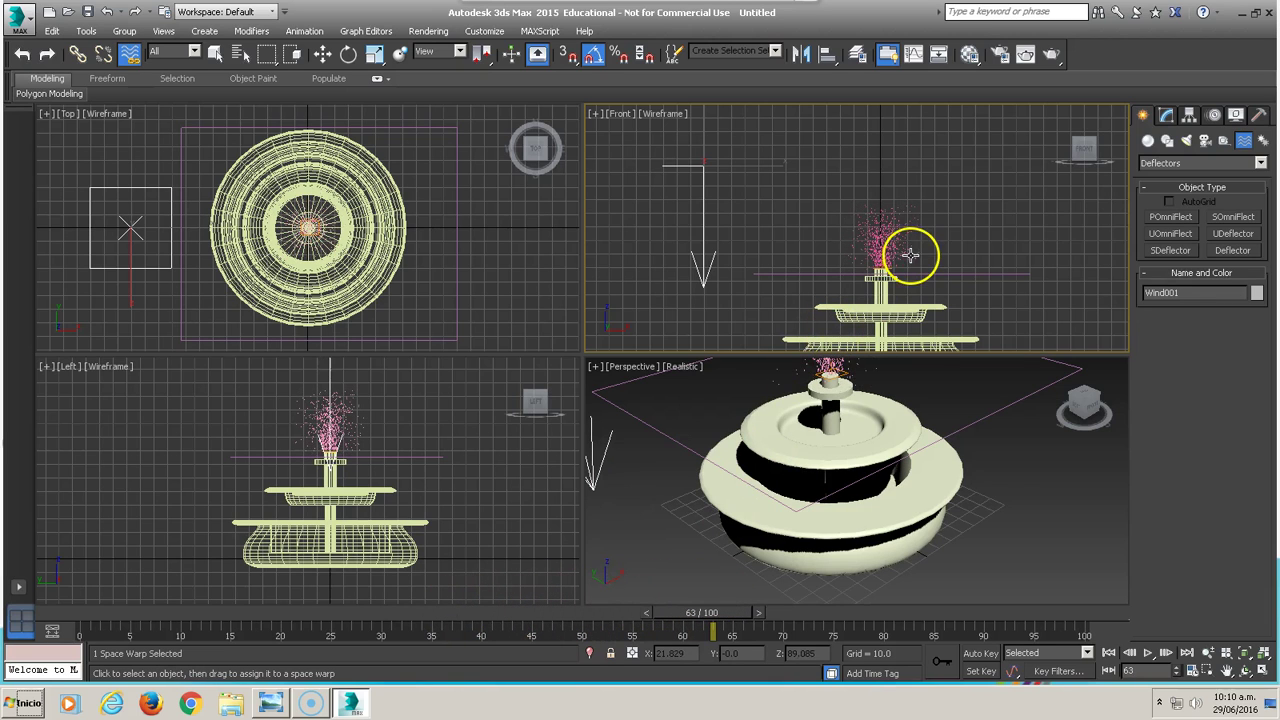
right_click(871, 227)
left_click(884, 229)
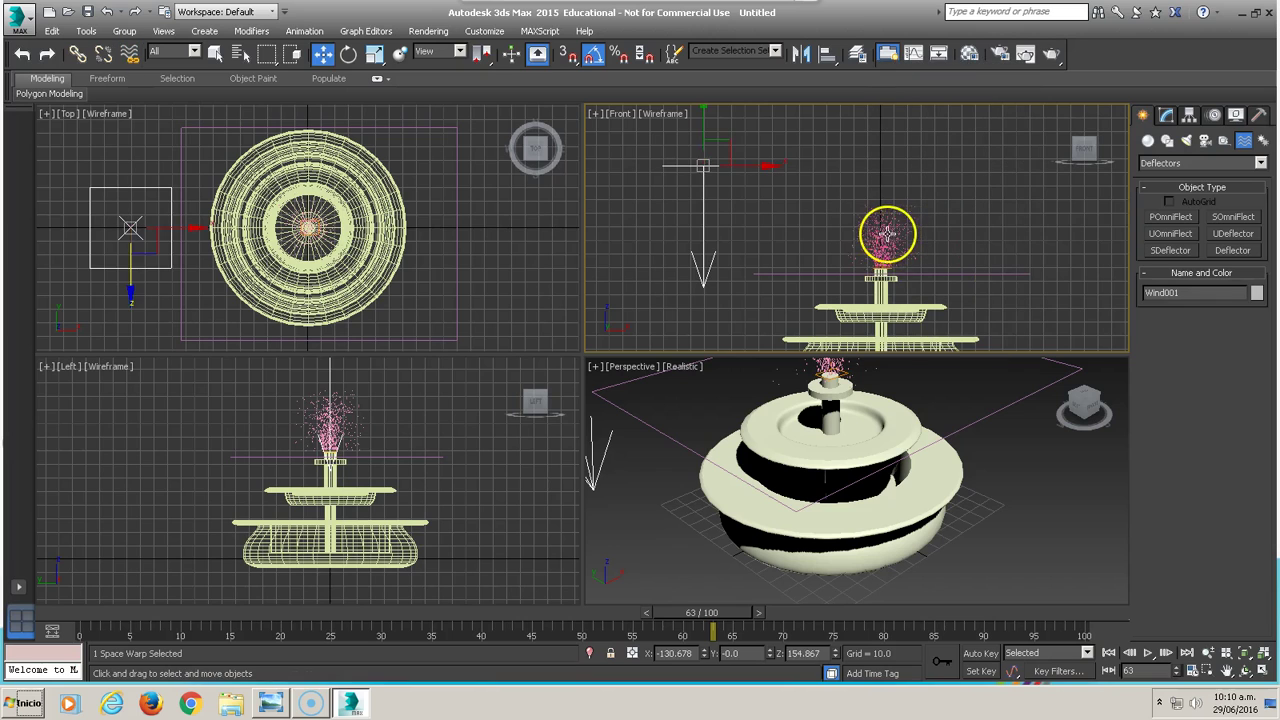
Lower Deflector001's Bounce to 0.81
left_click(1010, 412)
left_click(1168, 117)
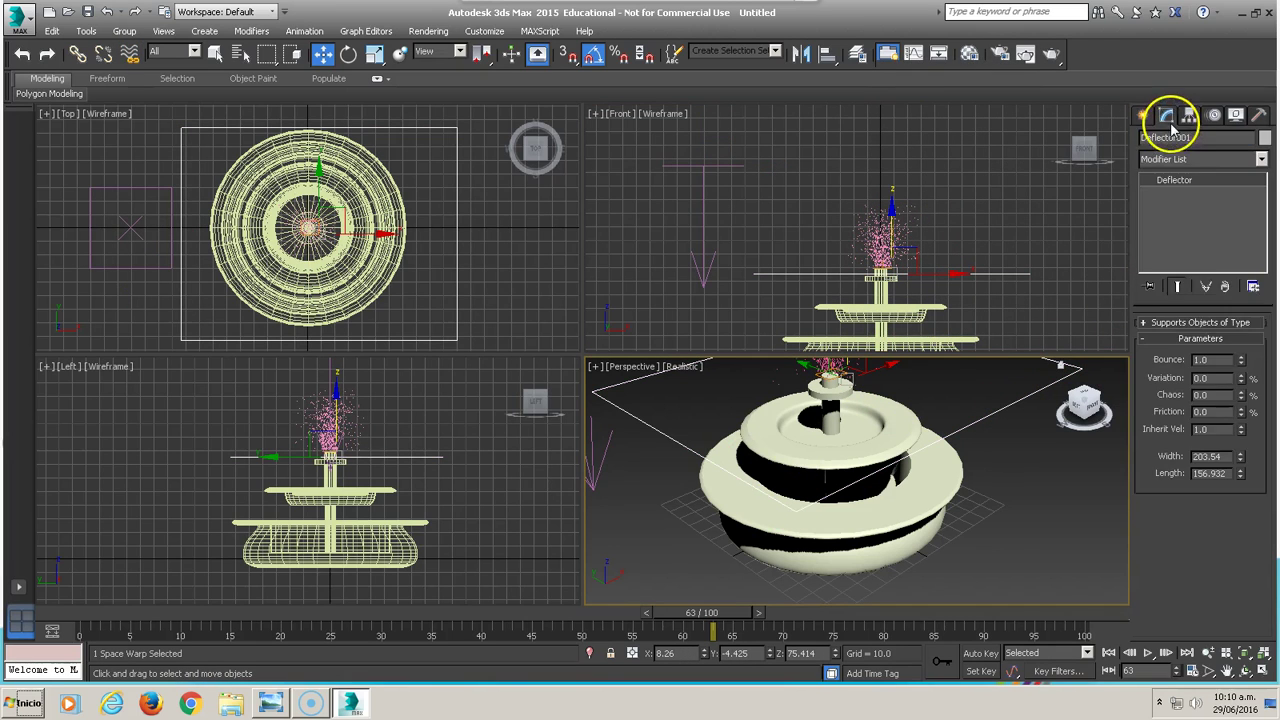
left_click_drag(1241, 359, 1237, 374)
middle_click(956, 253)
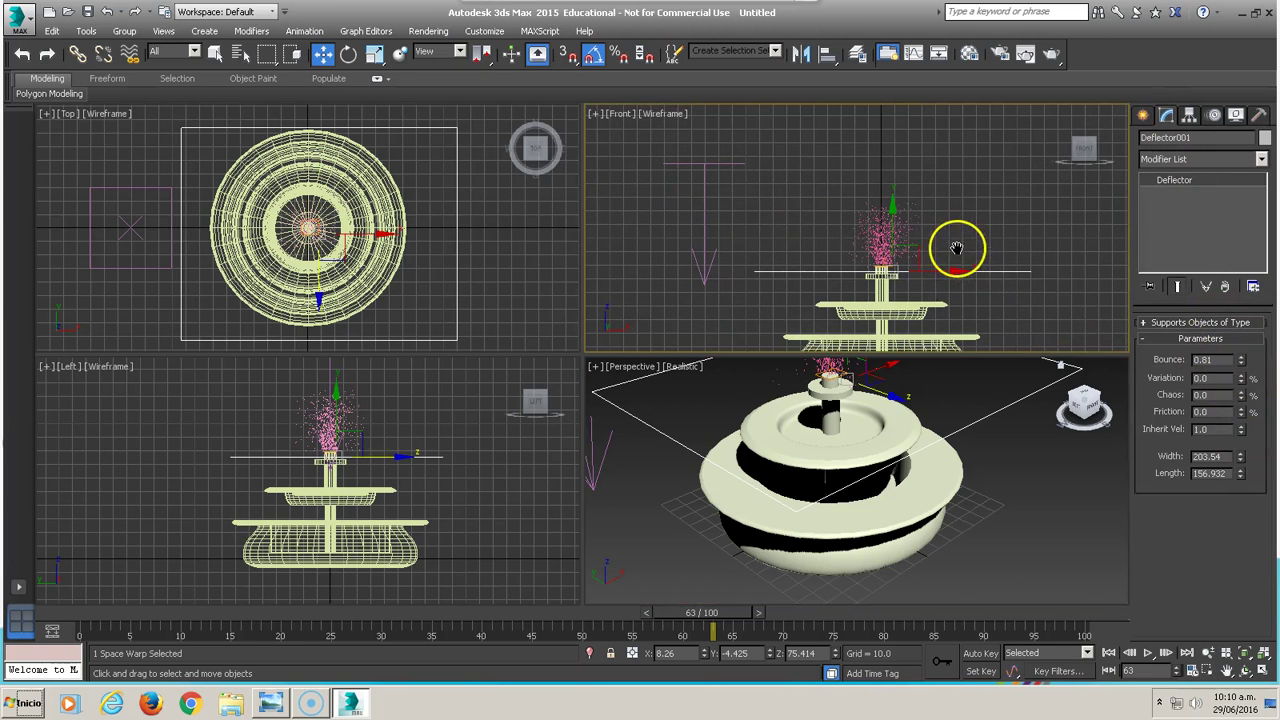
Slow Spray001's Speed to 5.12
left_click(879, 235)
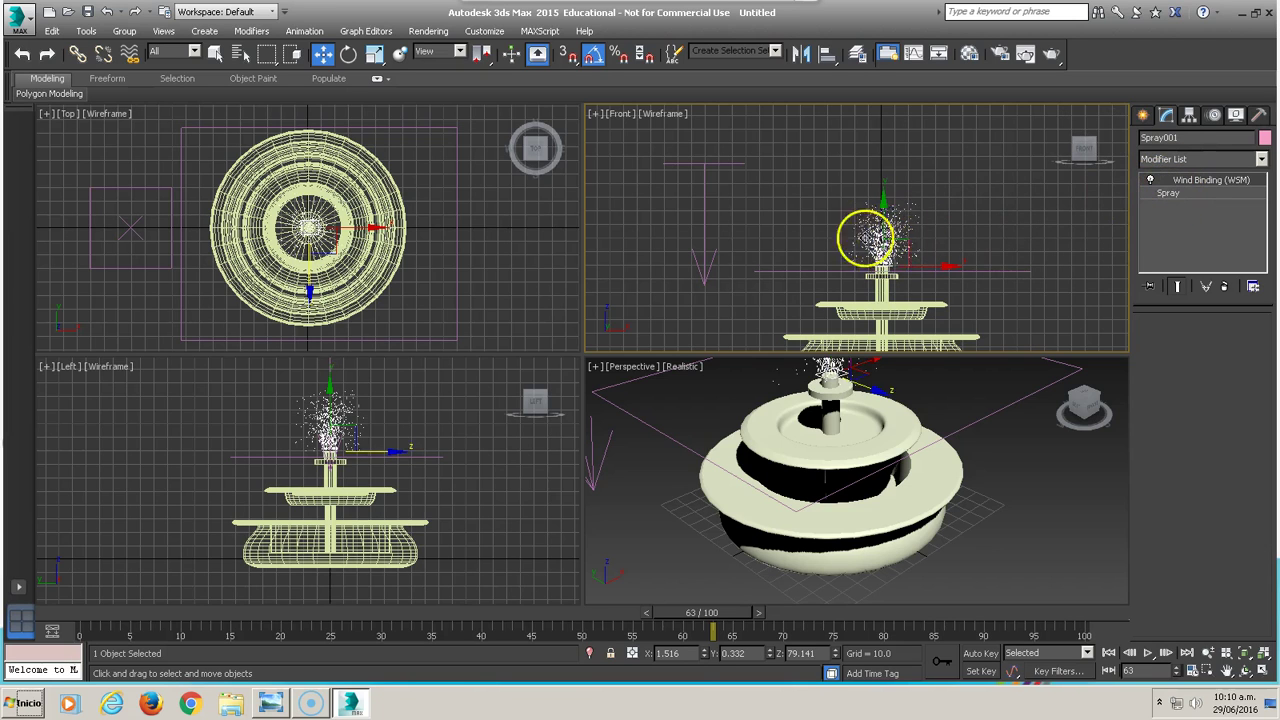
left_click(1170, 196)
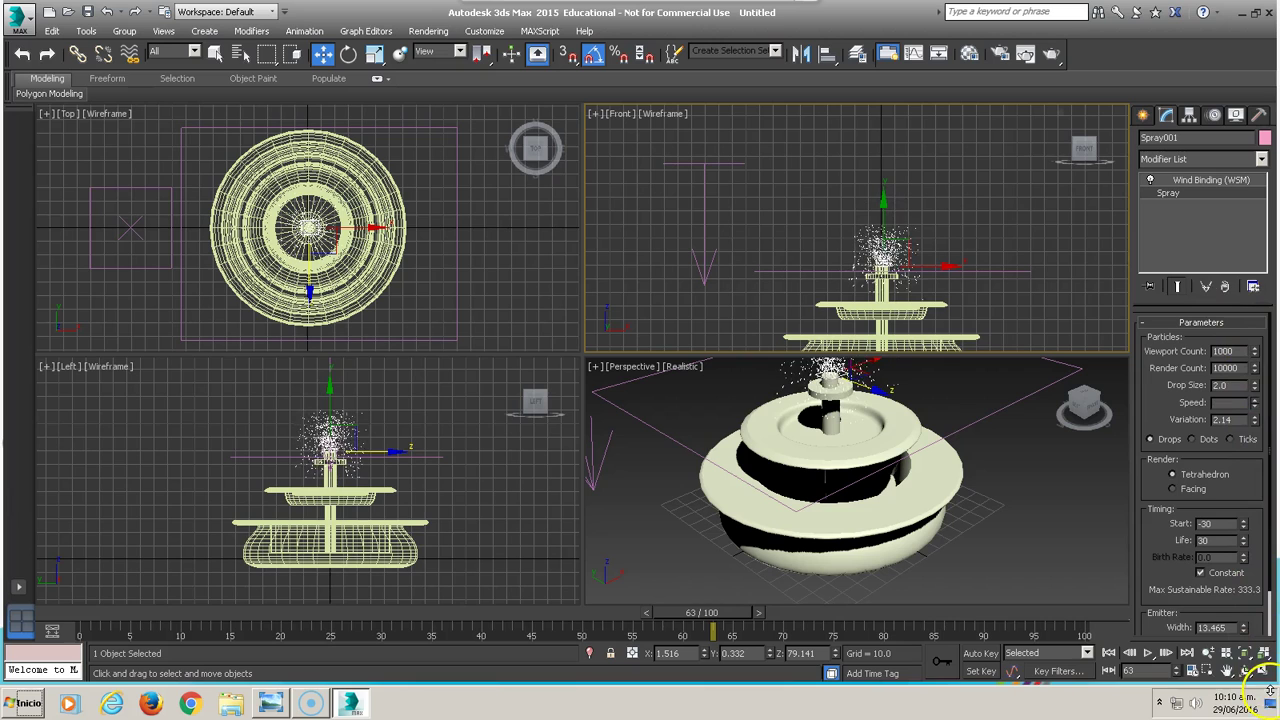
left_click_drag(1255, 410, 1249, 537)
Select the deflector plane and lower it slightly
right_click(960, 275)
left_click(960, 275)
left_click(966, 271)
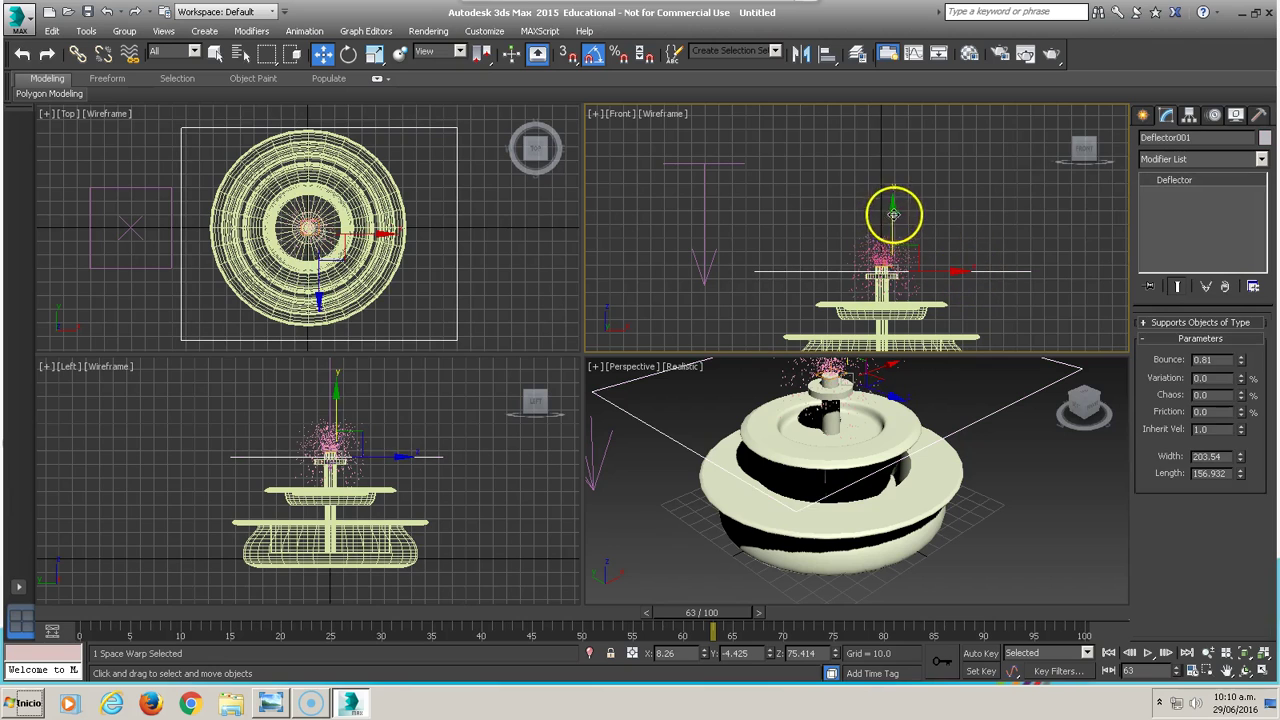
left_click(892, 245)
left_click(966, 270)
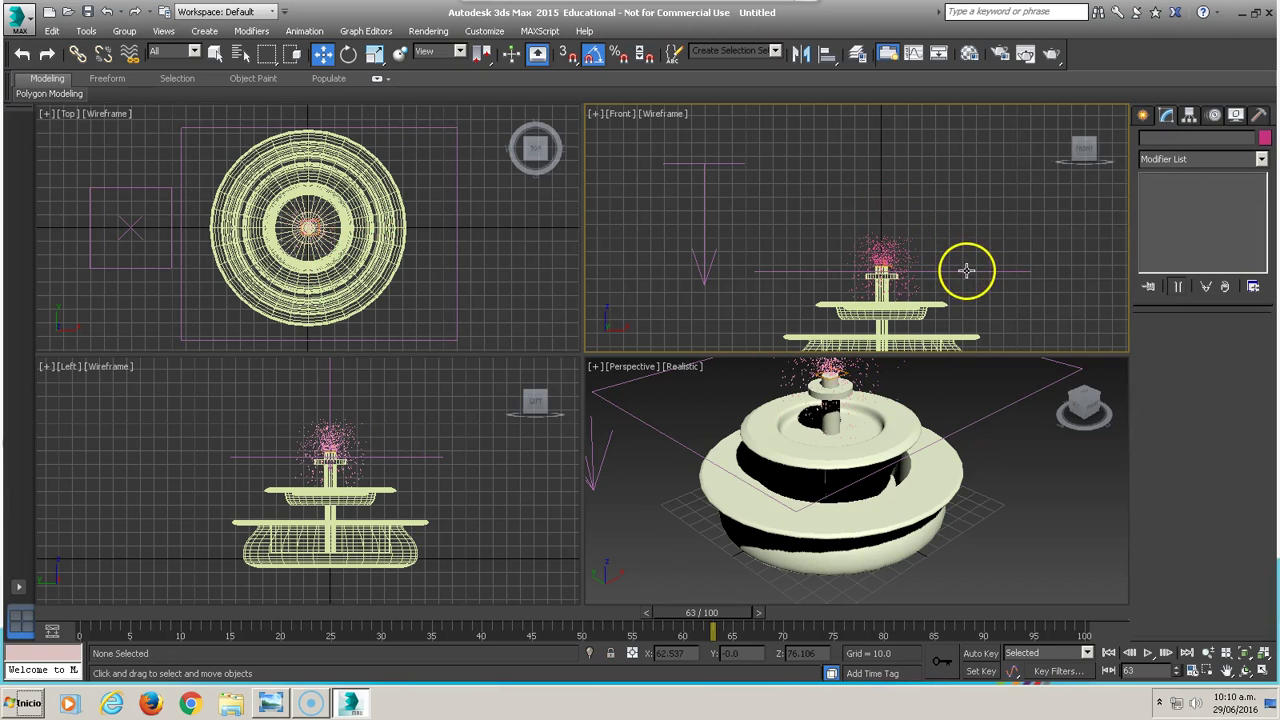
left_click_drag(894, 214, 899, 246)
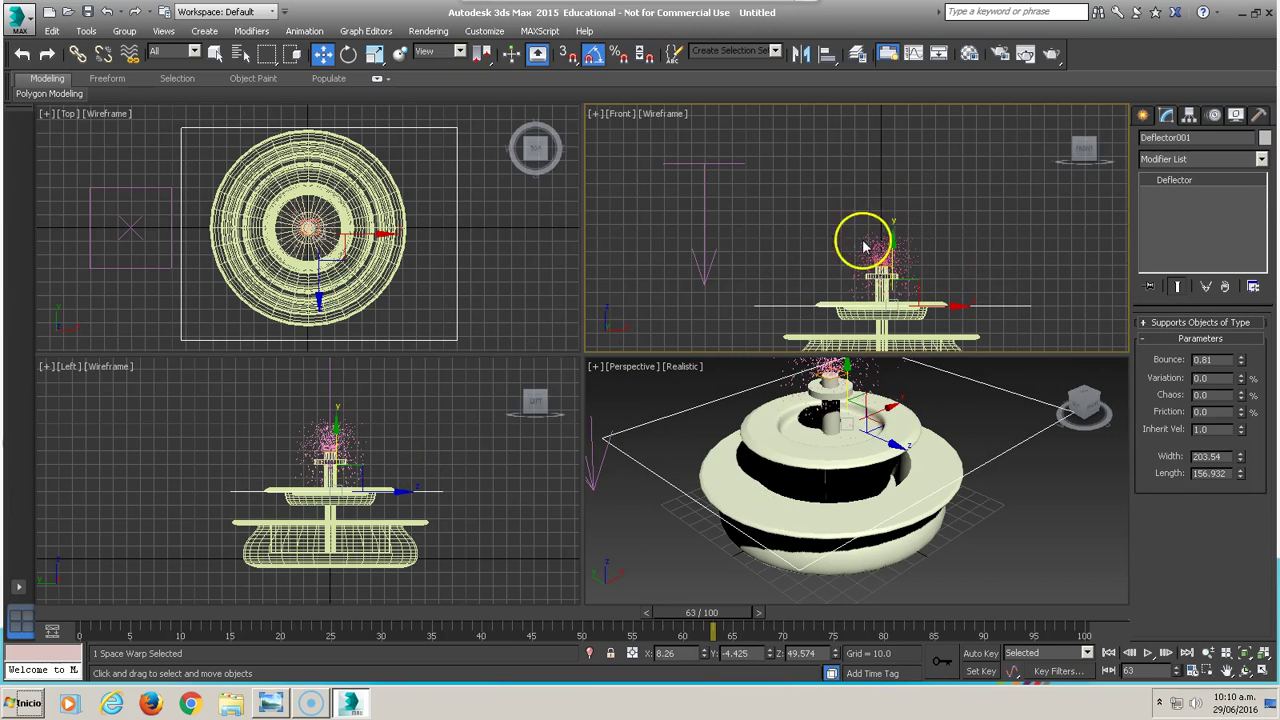
Try binding the spray to the deflector, dismiss the dependency loop error, and advance to frame 87
left_click(130, 55)
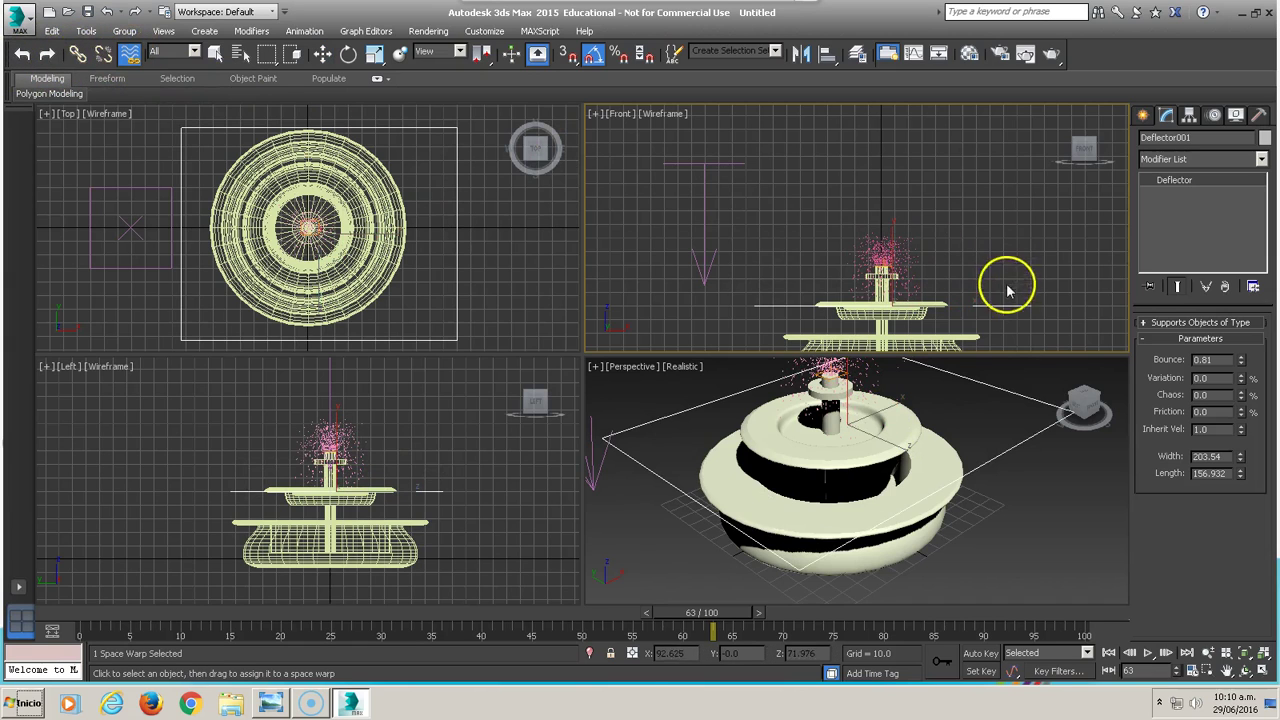
left_click_drag(880, 280, 704, 226)
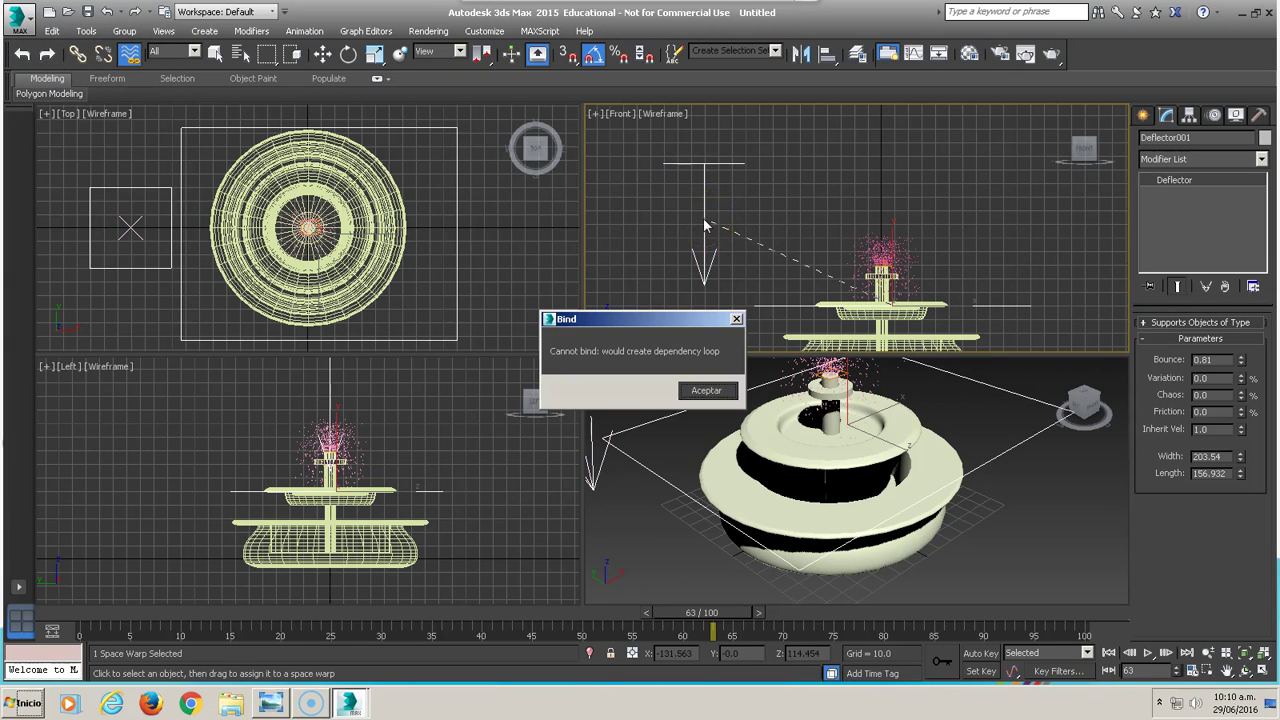
left_click(705, 391)
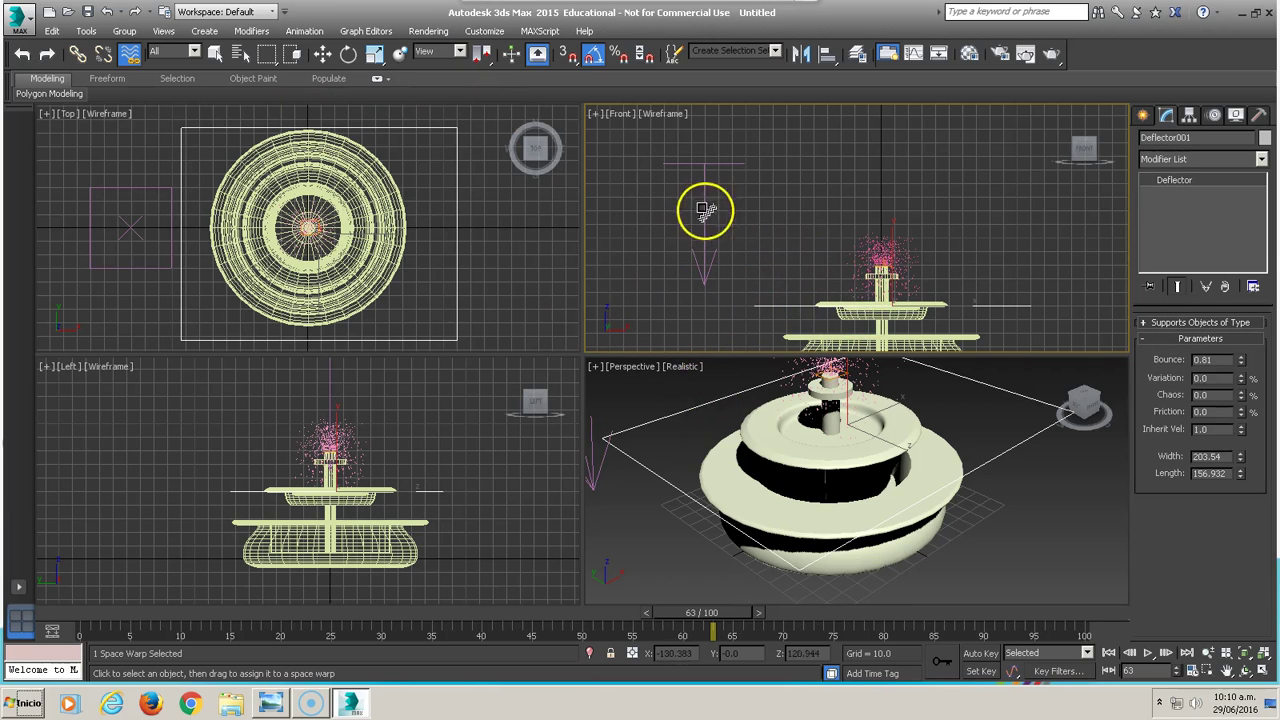
left_click(677, 598)
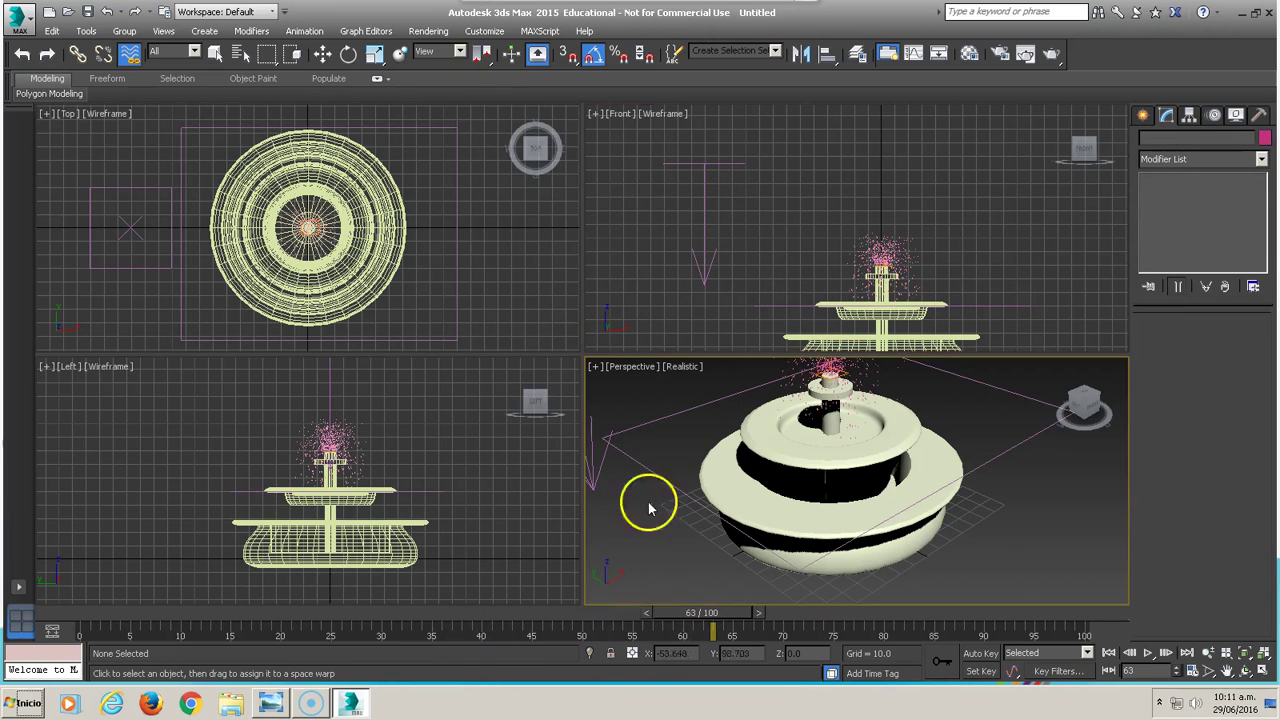
left_click_drag(710, 612, 943, 443)
left_click(971, 303)
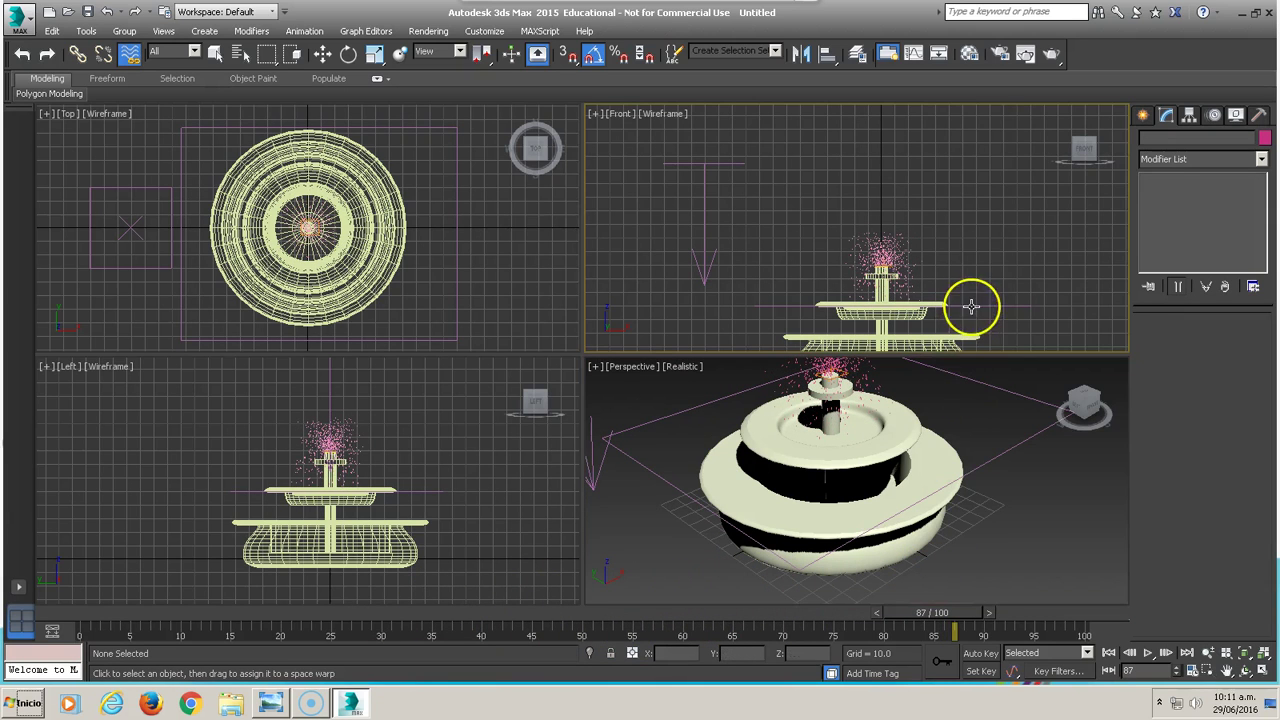
Exit binding mode and raise the deflector plane a bit
right_click(990, 306)
left_click(1010, 318)
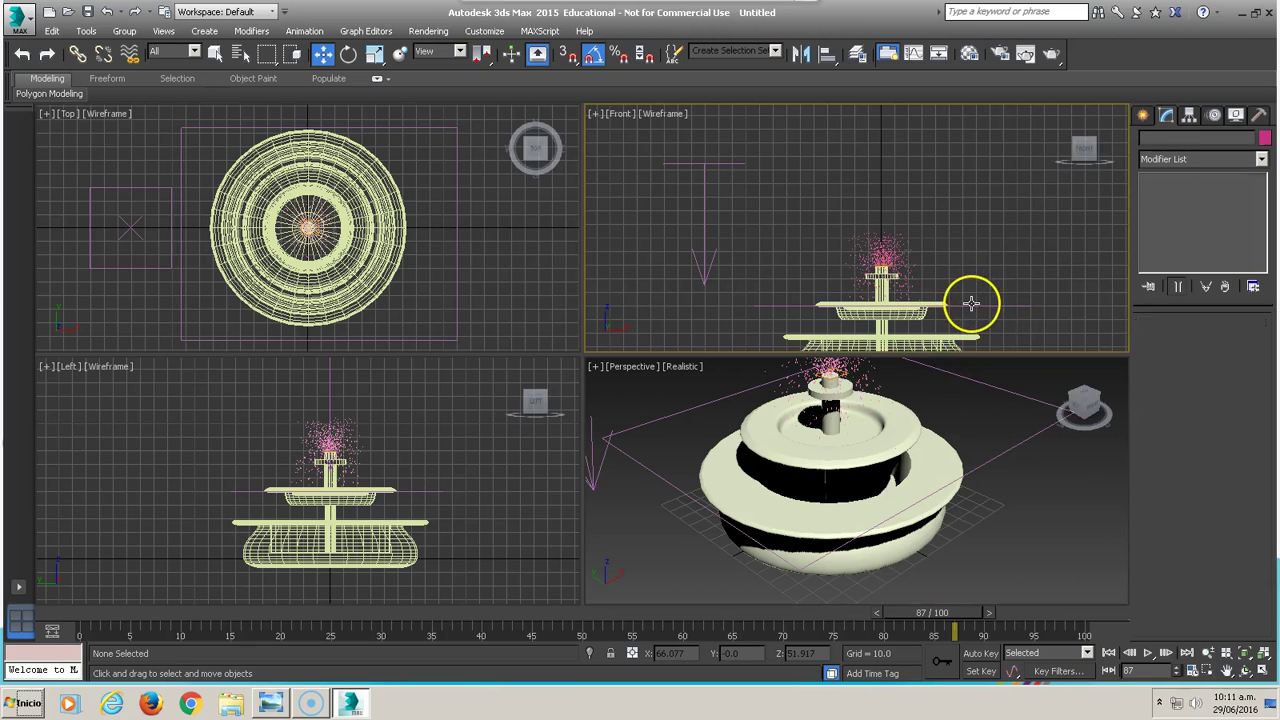
left_click(971, 303)
left_click_drag(890, 246, 894, 228)
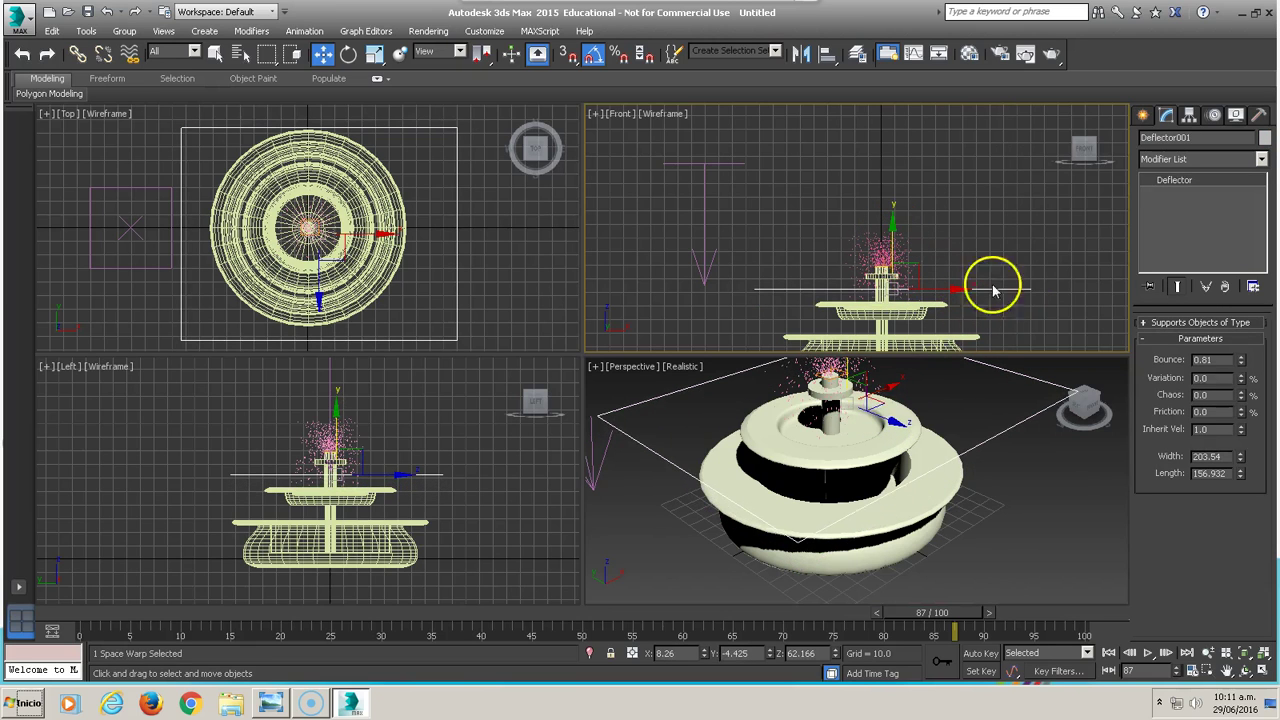
left_click(995, 318)
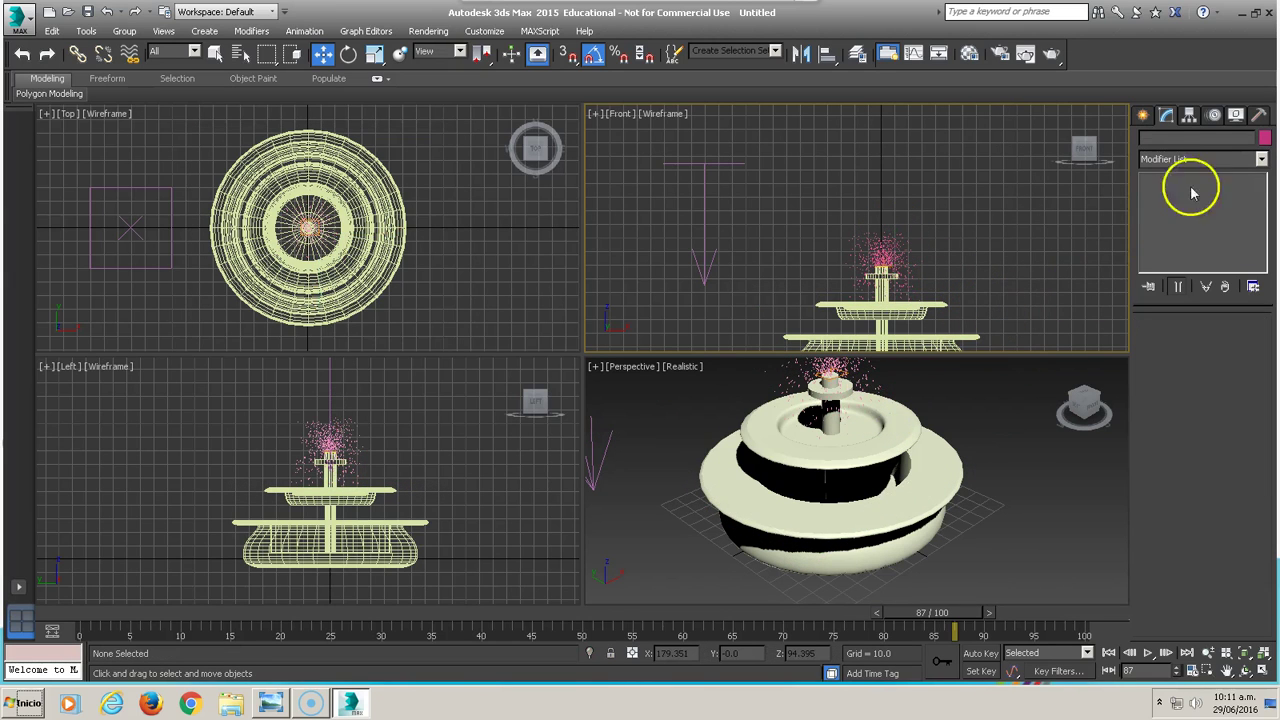
Cancel a new deflector and move the existing deflector plane upward
left_click(1145, 116)
left_click(1233, 250)
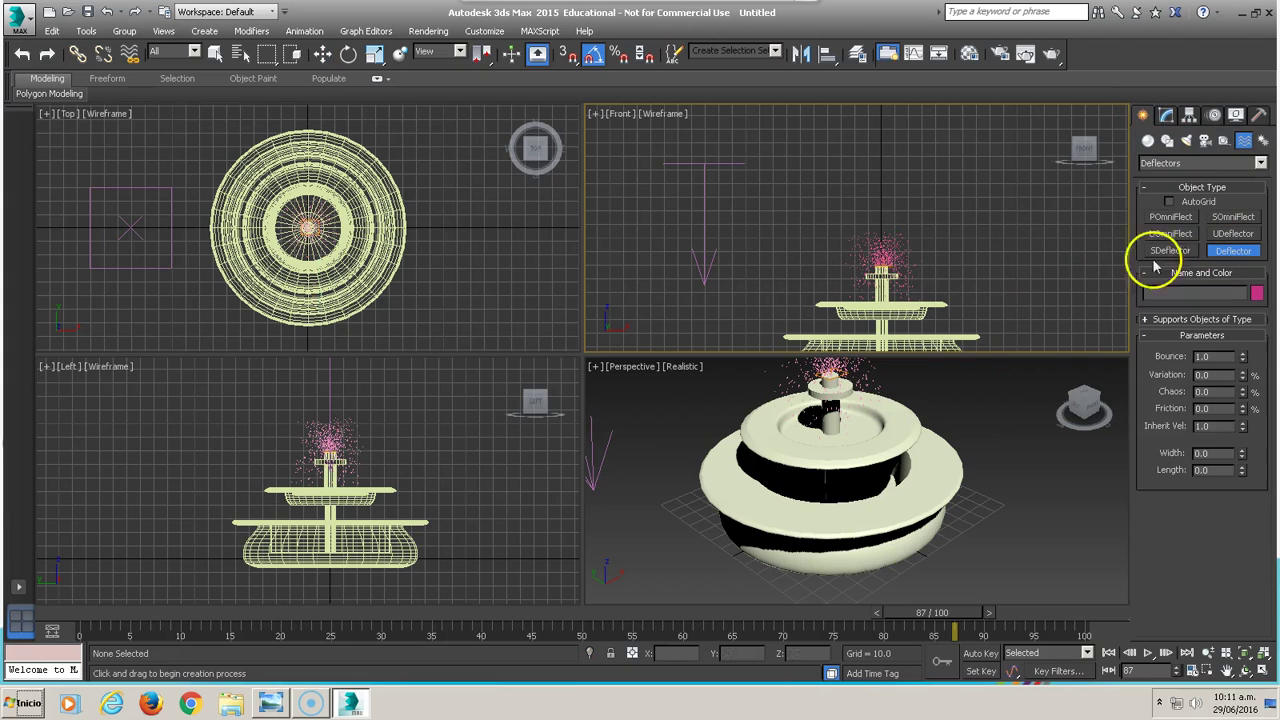
right_click(275, 203)
left_click(845, 345)
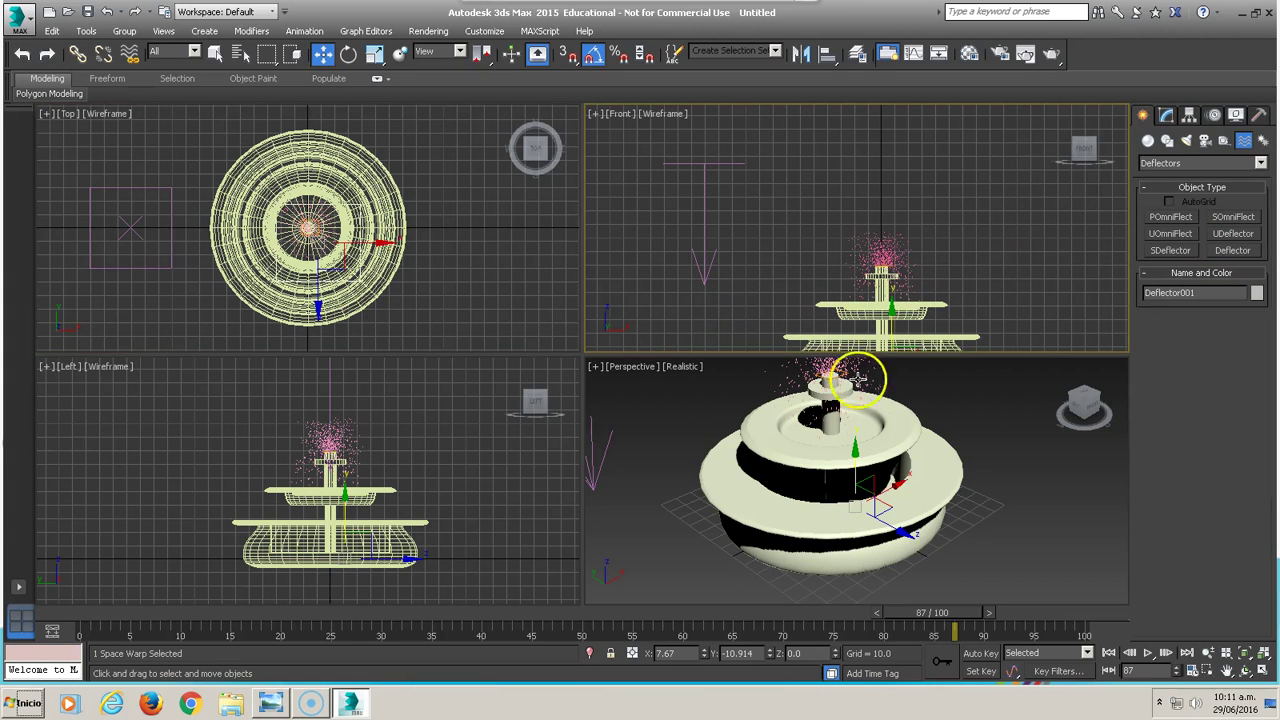
right_click(880, 293)
key("Escape")
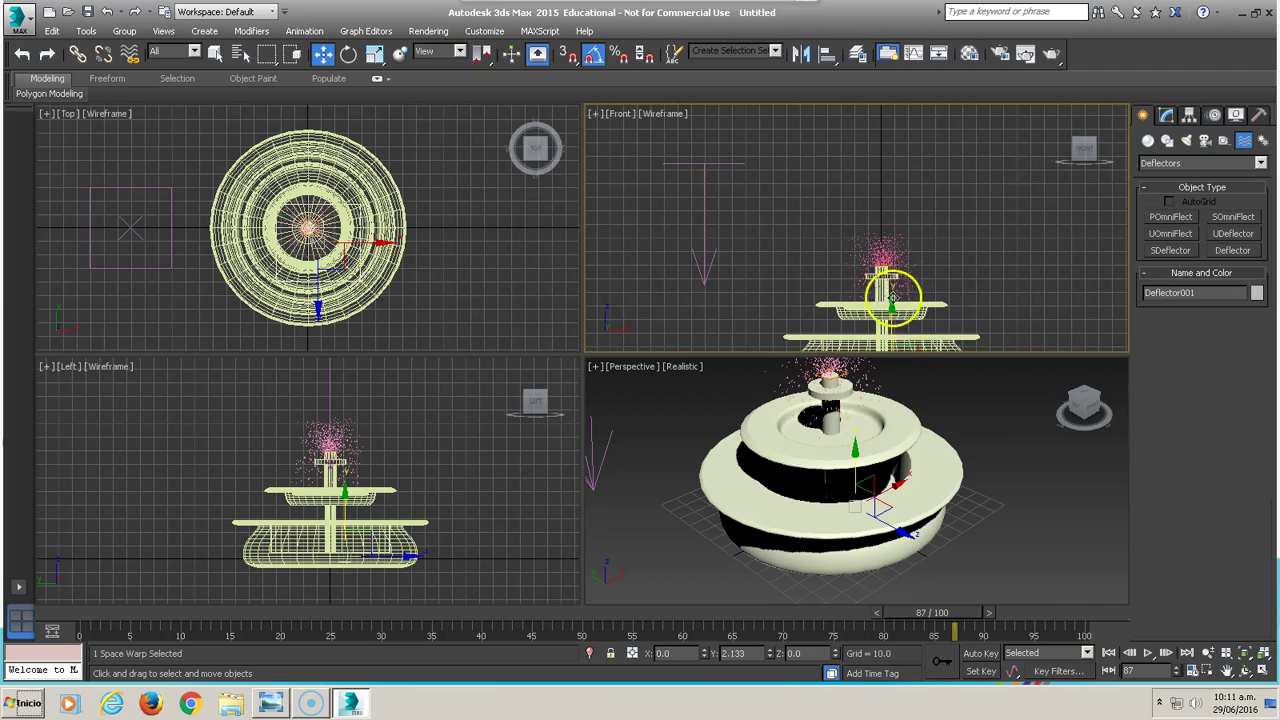
left_click_drag(880, 293, 886, 236)
left_click(60, 78)
Bind the deflector to the particle spray at frame 86 in the Perspective view
left_click(129, 53)
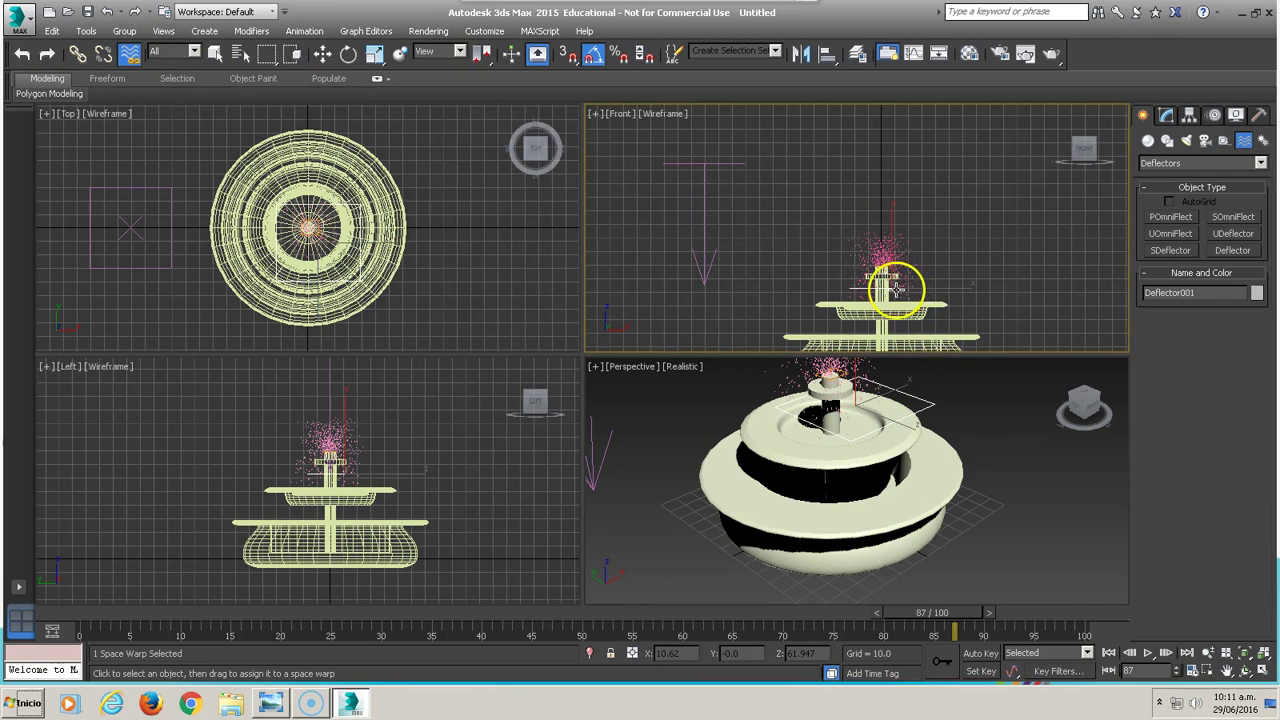
left_click_drag(903, 287, 913, 316)
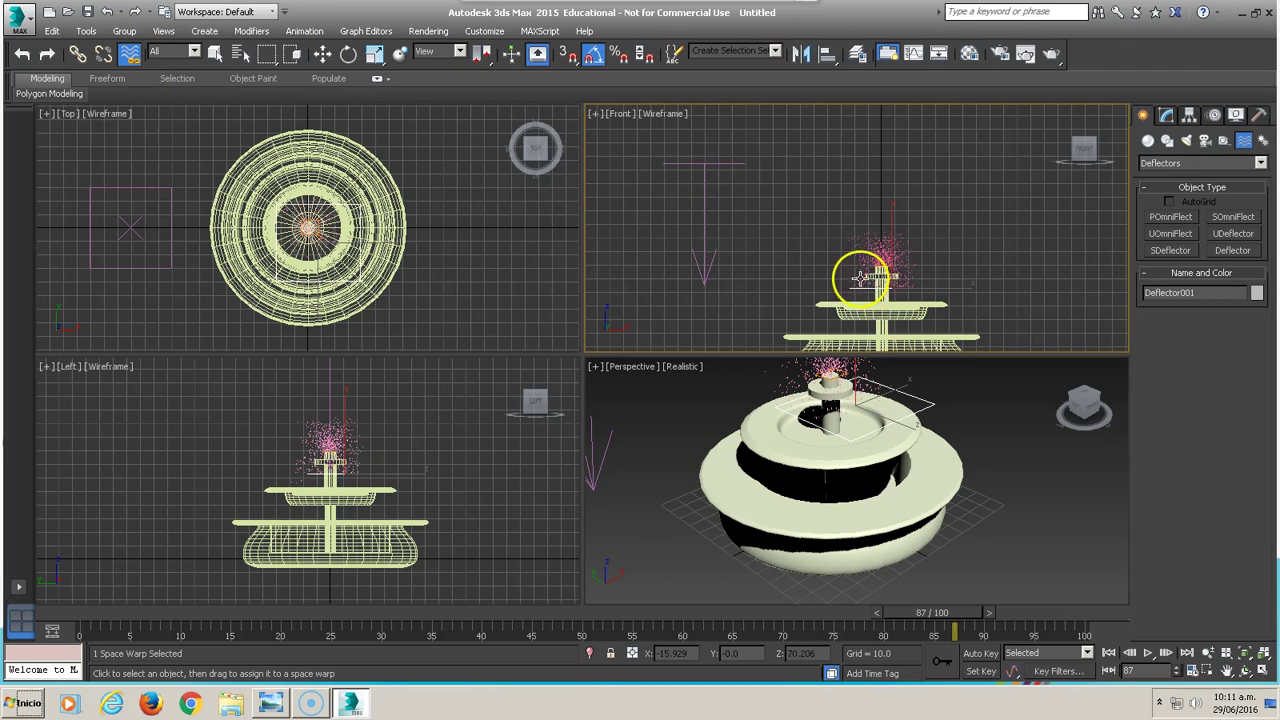
middle_click_drag(860, 278, 857, 224)
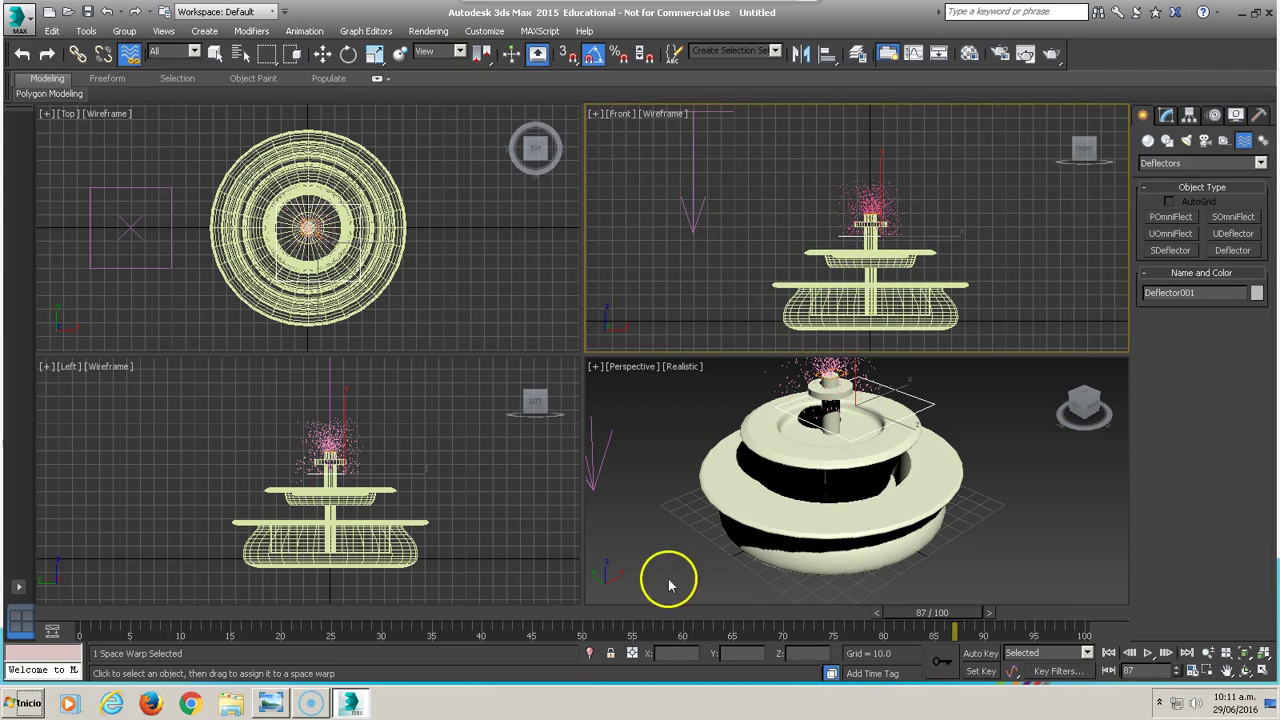
left_click_drag(912, 618, 912, 586)
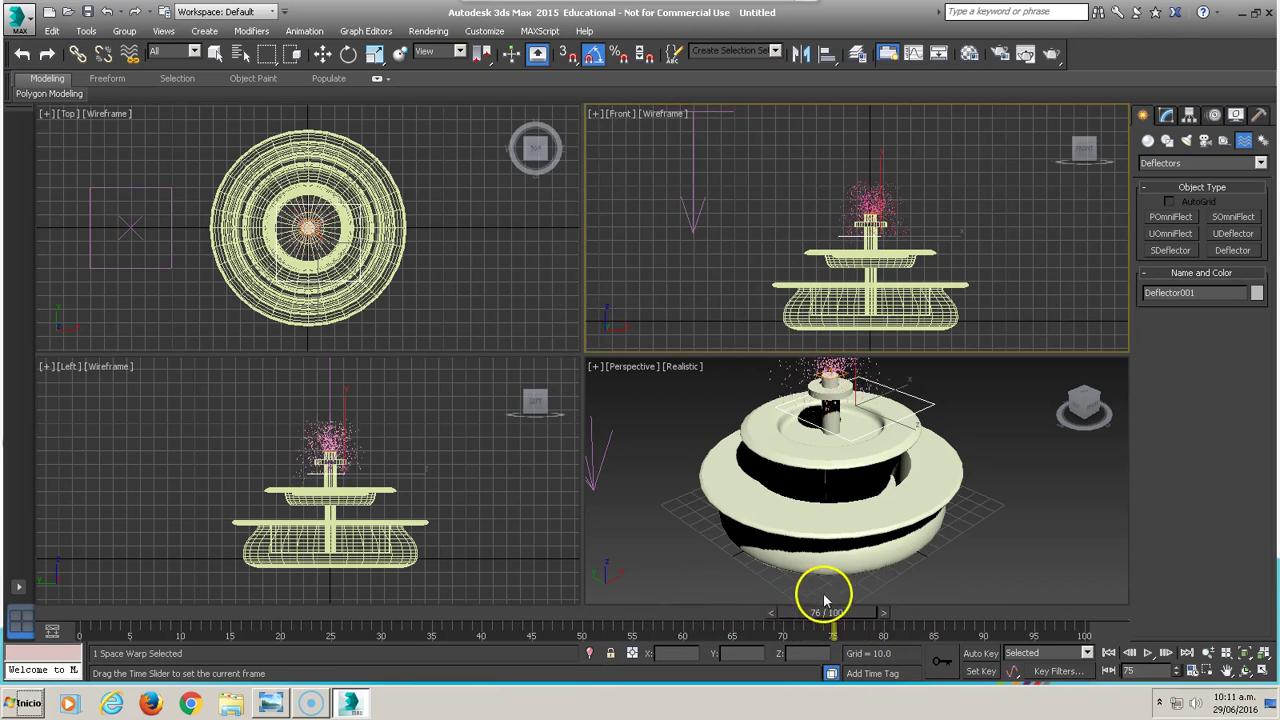
left_click(918, 405)
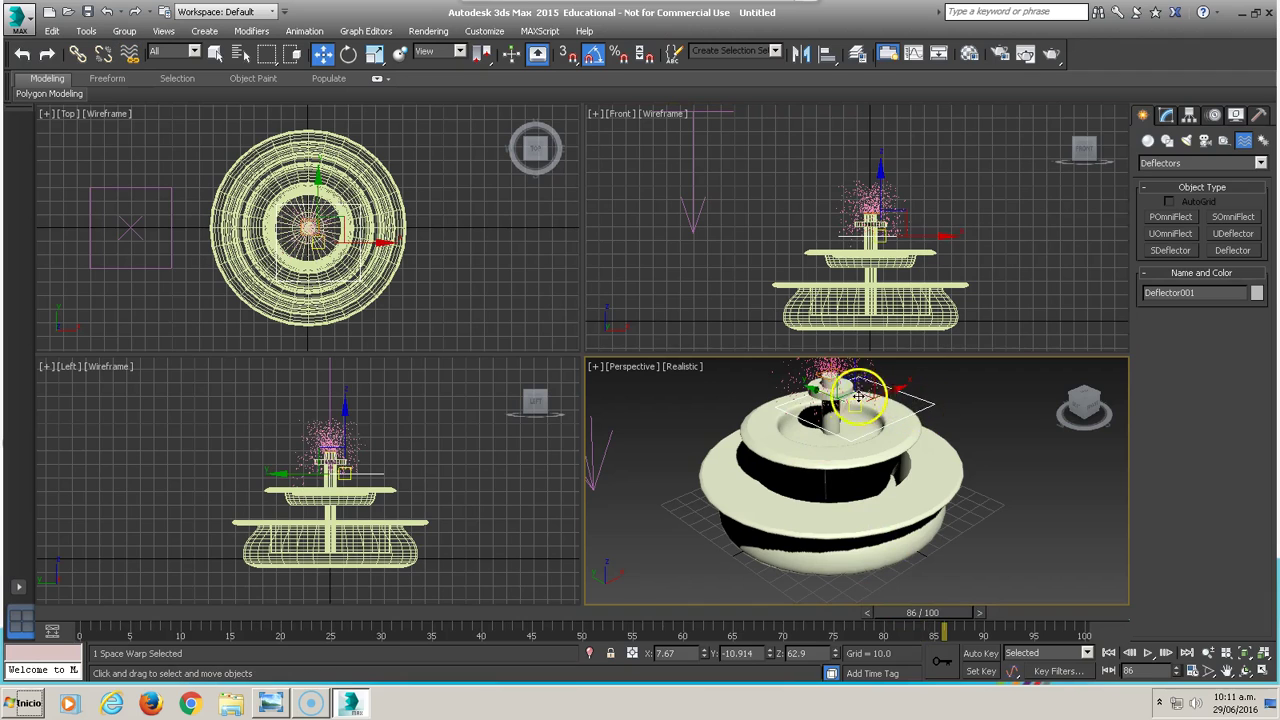
left_click_drag(918, 405, 816, 388)
Lower the deflector slightly over the fountain top and reframe the Perspective view
key("w")
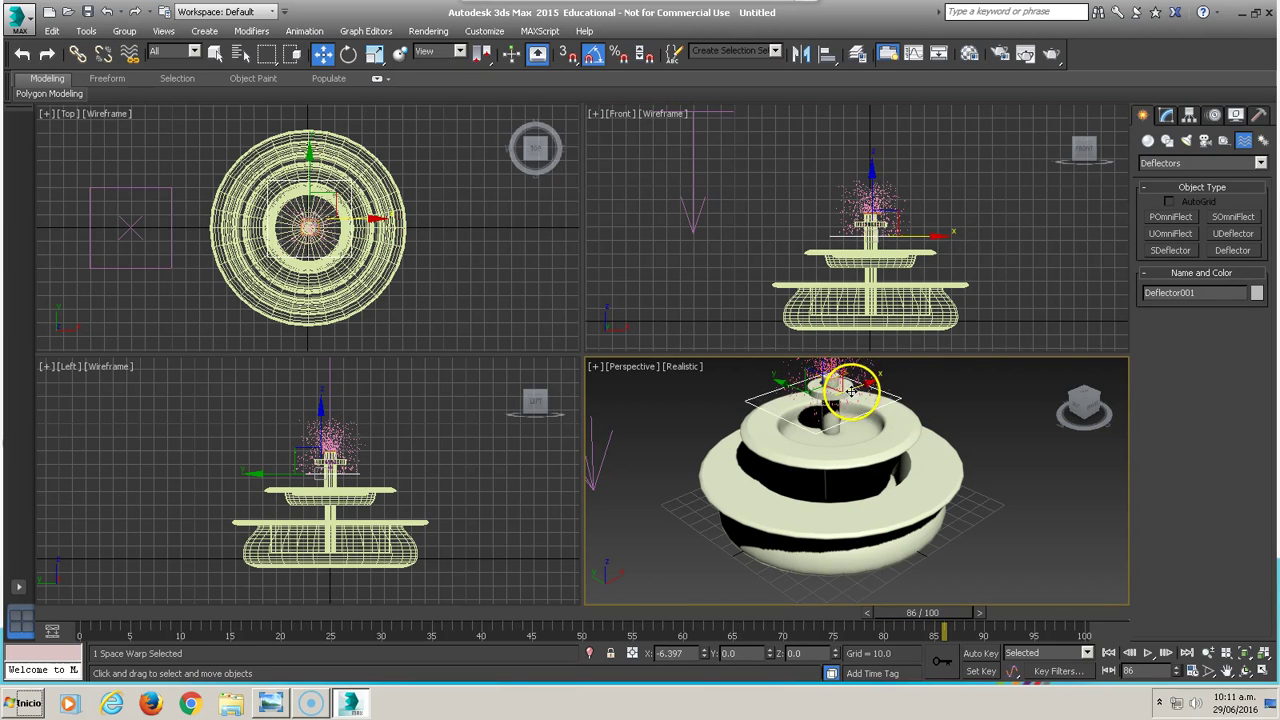
left_click(868, 215)
left_click_drag(869, 207, 866, 200)
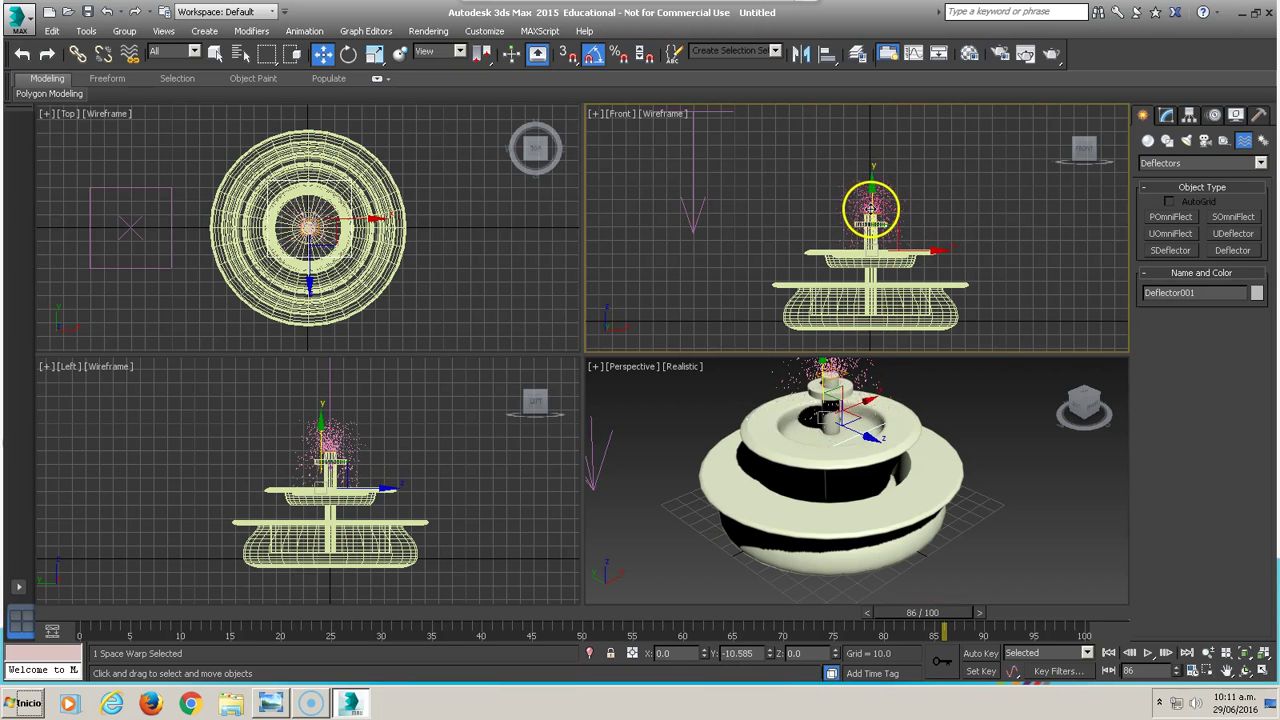
middle_click_drag(871, 471, 878, 530)
scroll(870, 480, "up", 3)
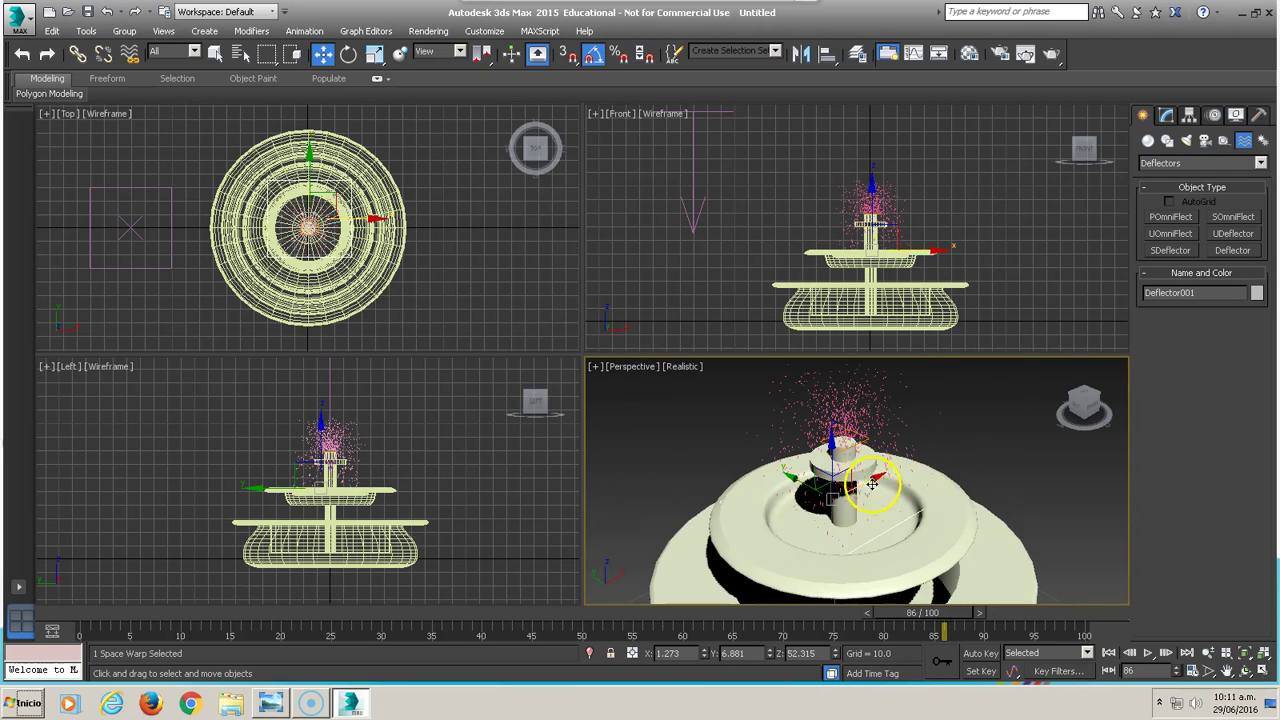
left_click(858, 405)
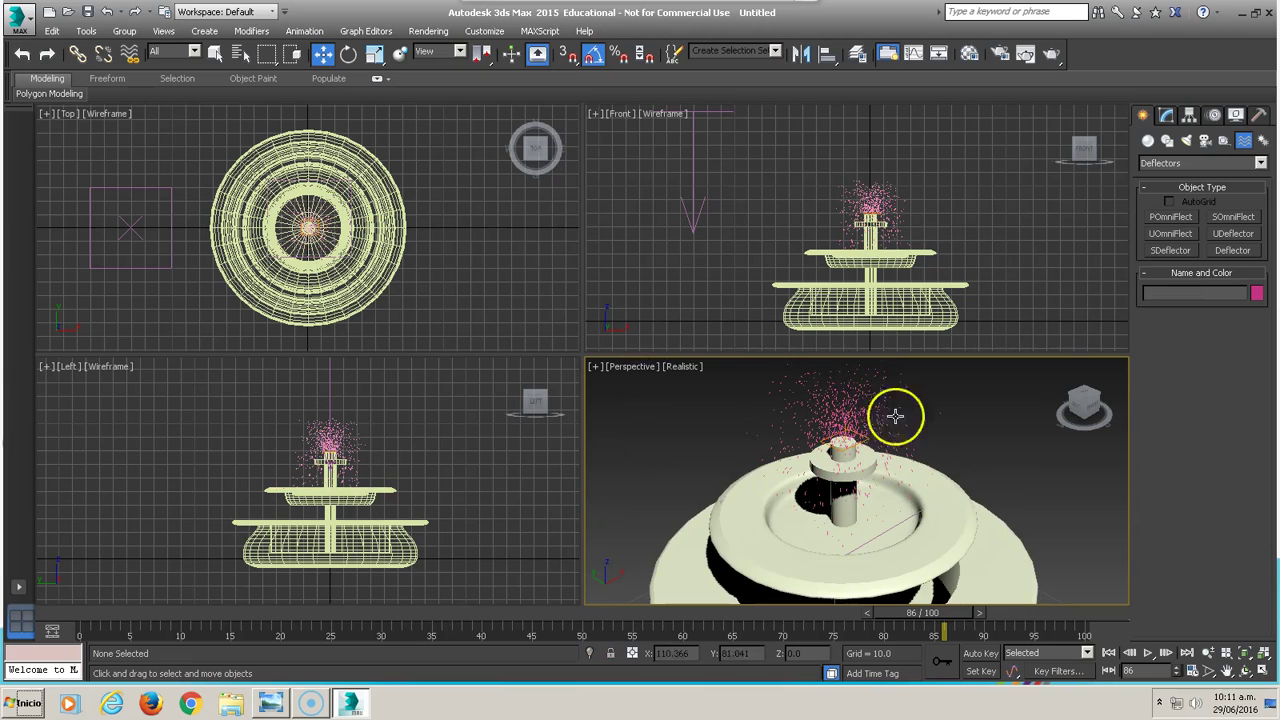
right_click(908, 199)
right_click(881, 193)
Raise Spray001's Drop Size to 3.68 and render the Perspective view
left_click(899, 211)
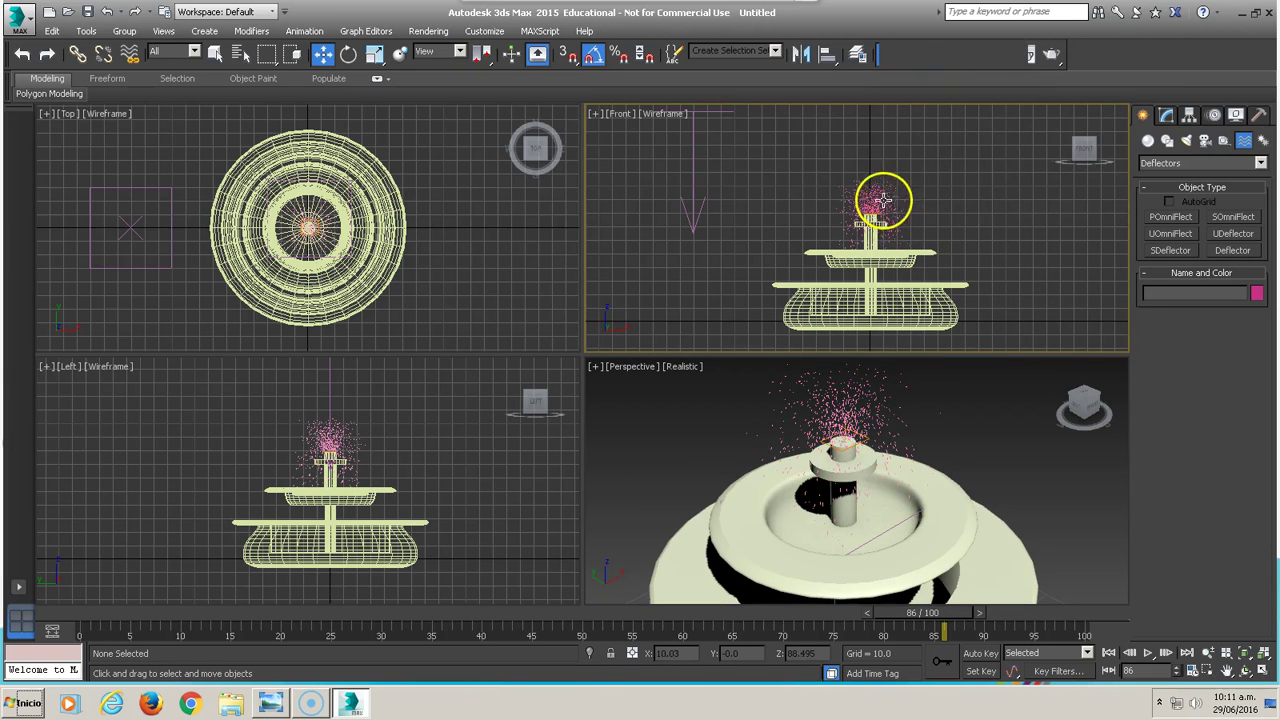
left_click(878, 200)
left_click(1166, 115)
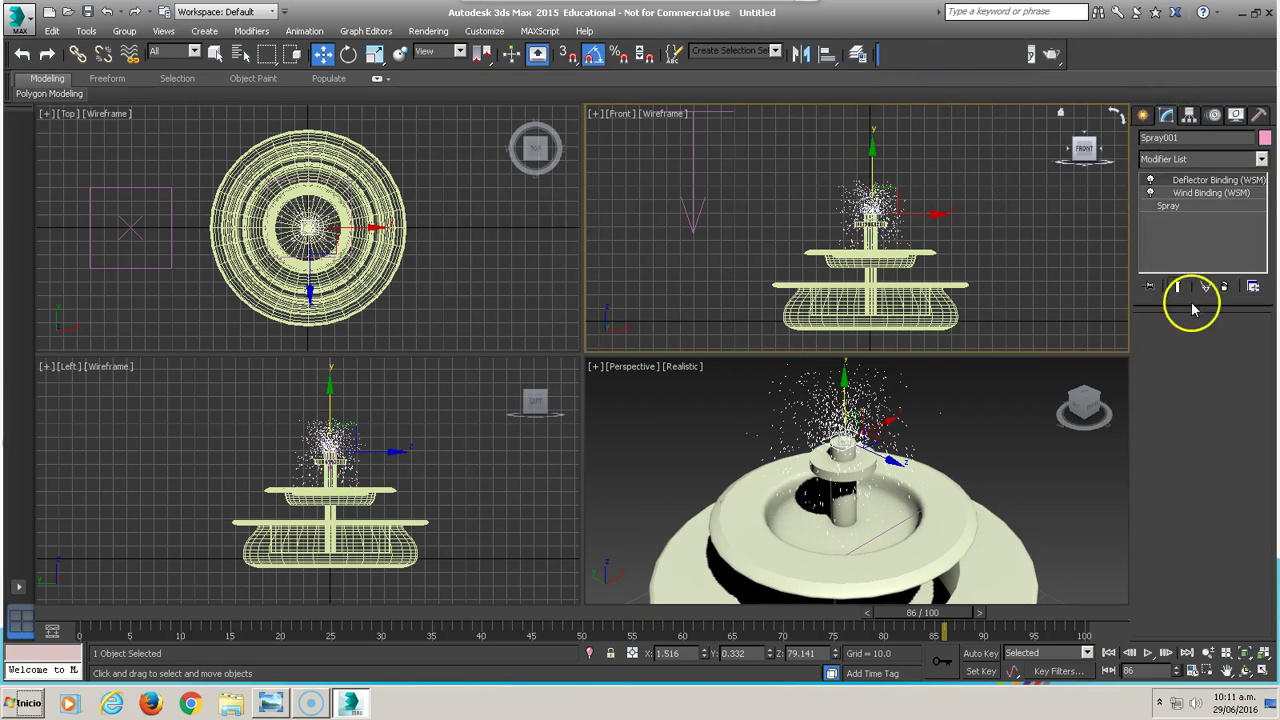
left_click(1168, 206)
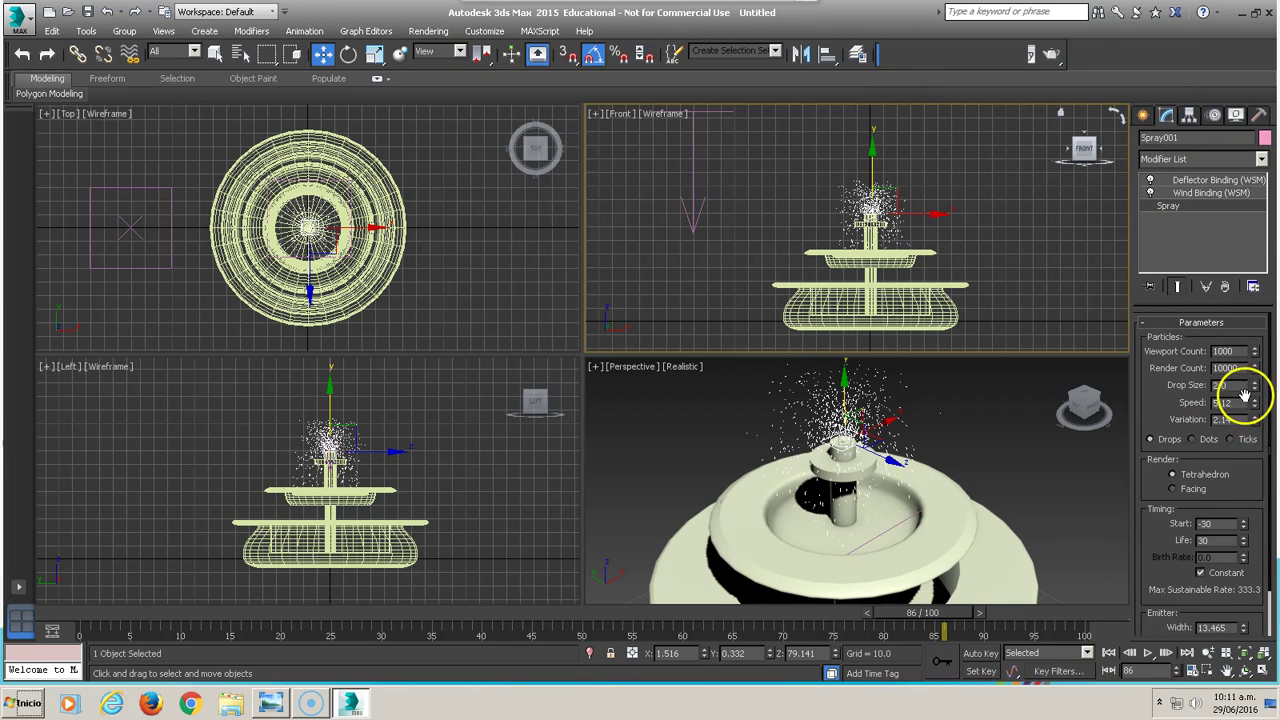
left_click_drag(1256, 388, 1257, 314)
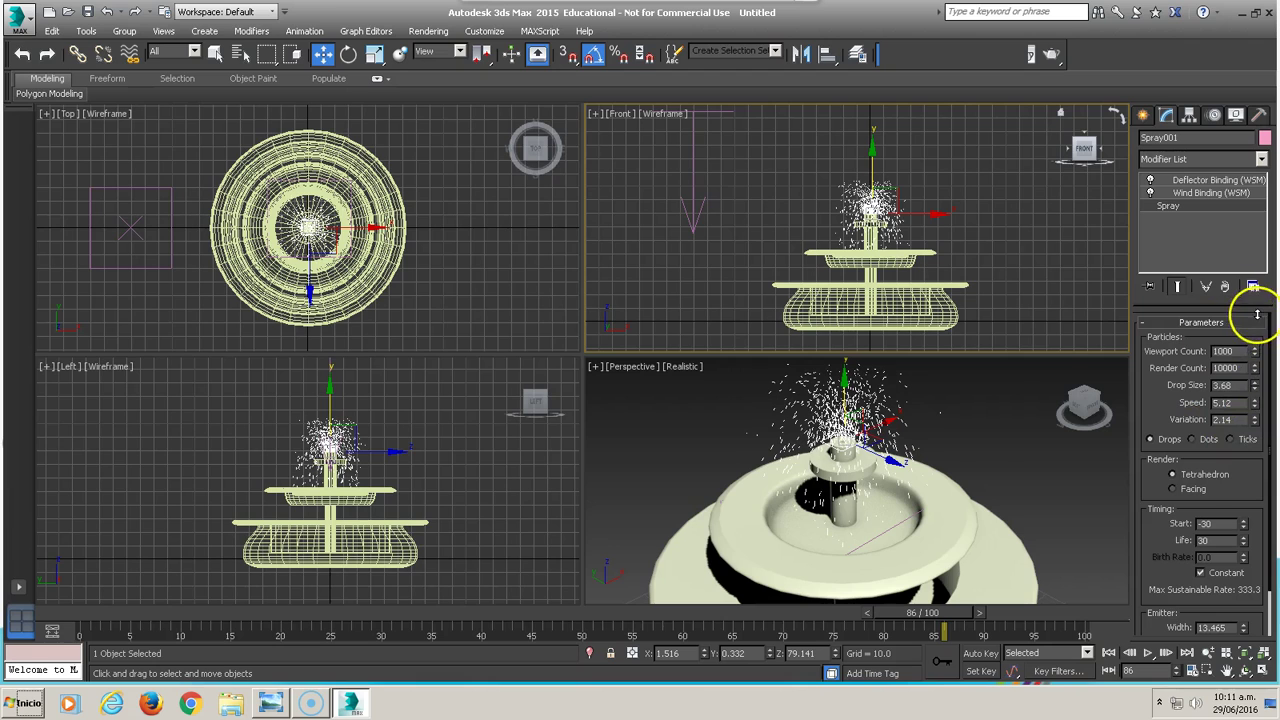
right_click(951, 430)
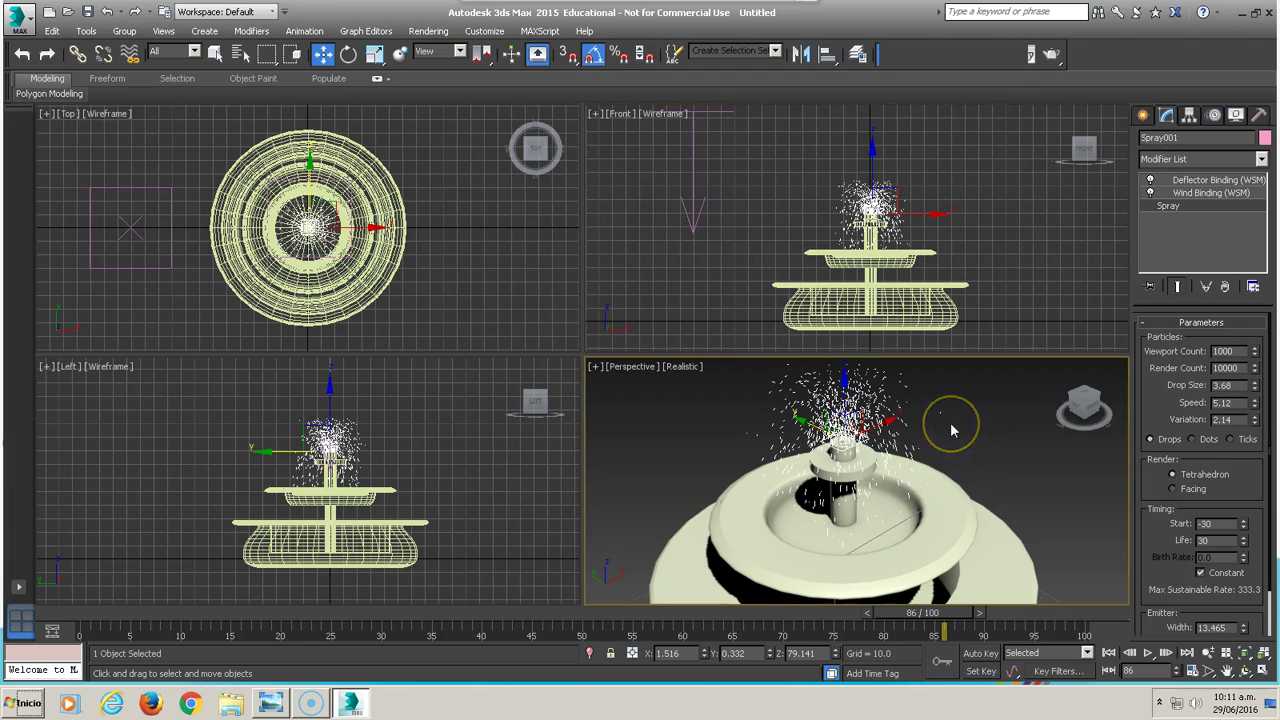
key("shift+q")
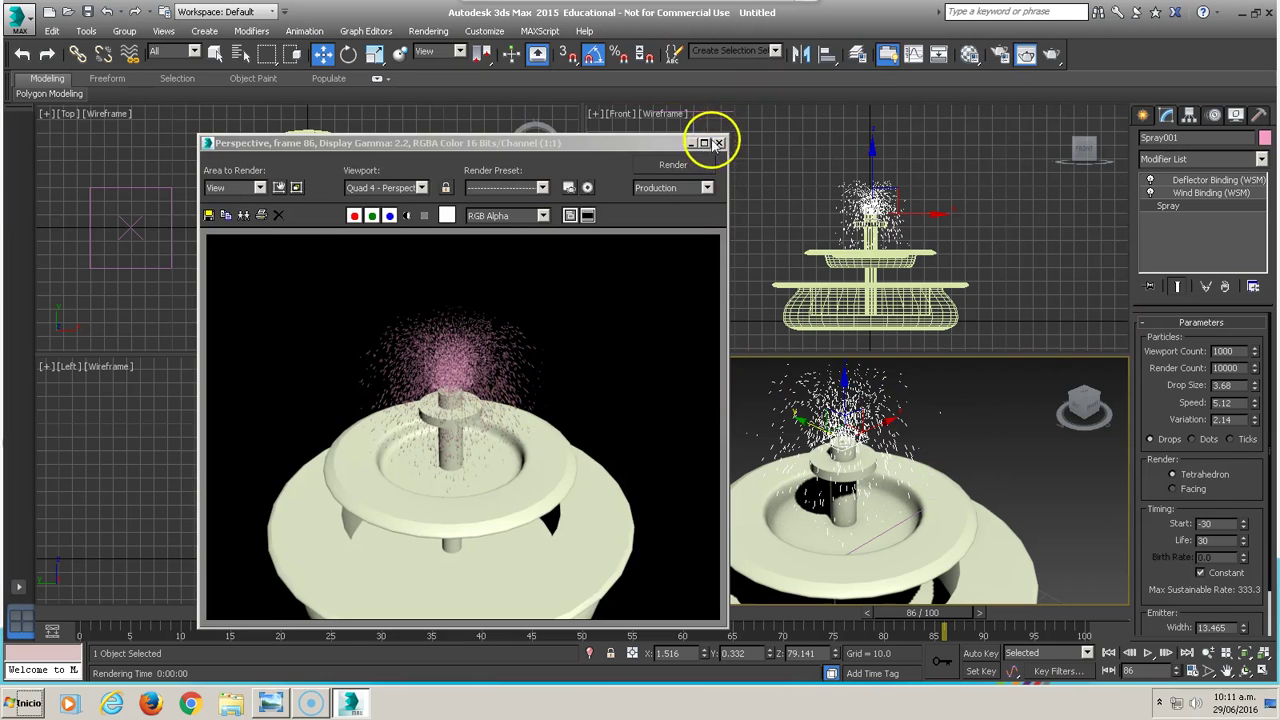
Raise the Drop Size to 5.446 and apply the first material slot to the spray
left_click(718, 143)
left_click_drag(1257, 390, 1250, 372)
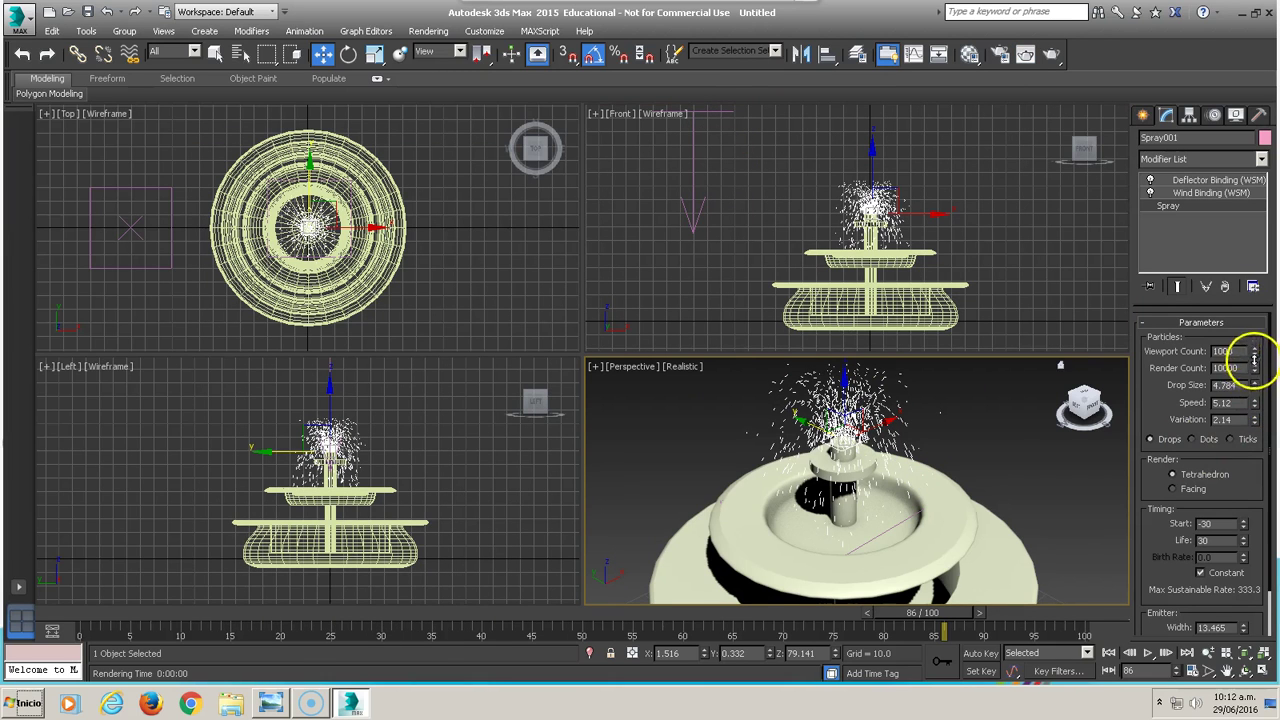
key("m")
left_click_drag(247, 172, 778, 410)
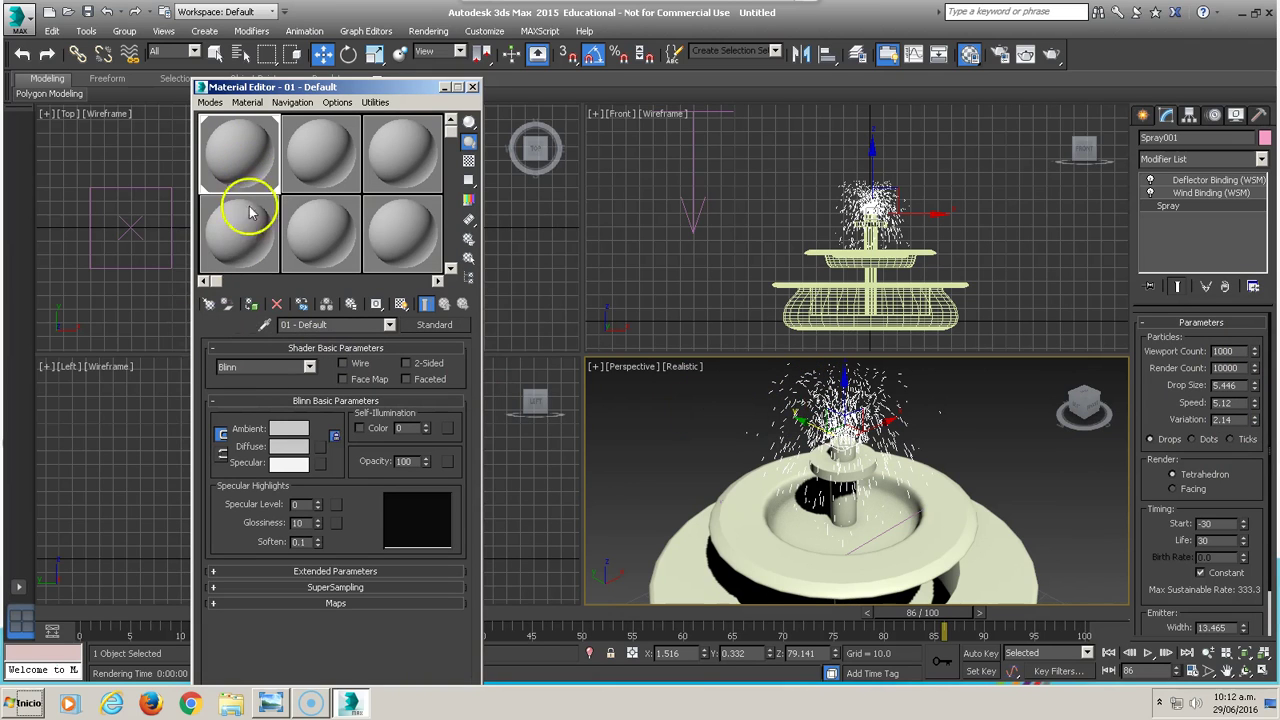
Set the material's Diffuse to grey 213 and re-render the Perspective view
left_click(295, 446)
left_click_drag(455, 192, 469, 200)
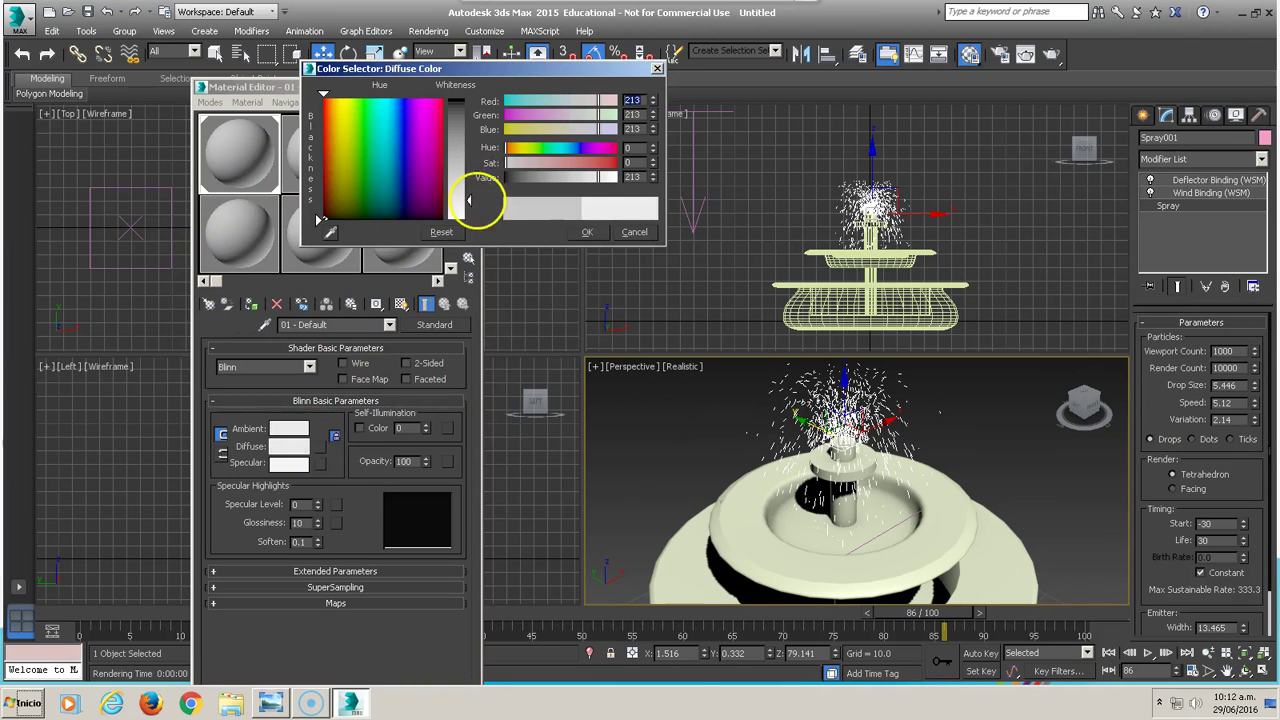
left_click(587, 234)
right_click(728, 388)
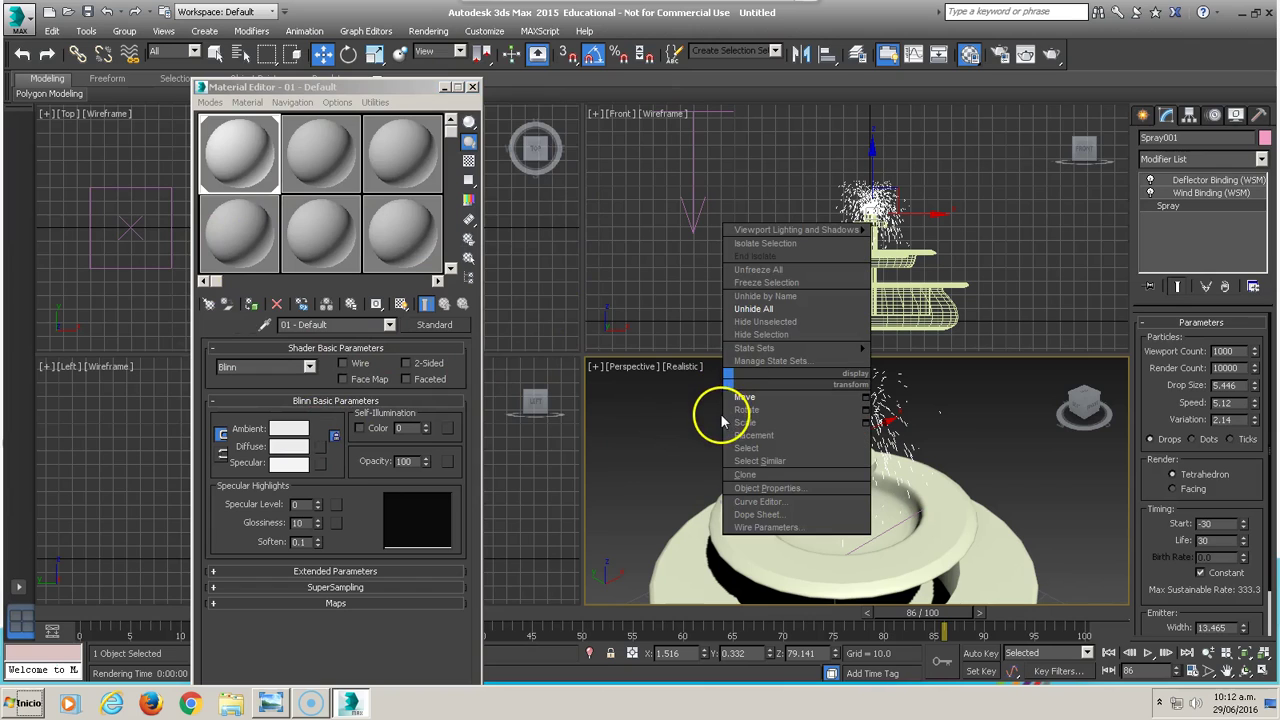
left_click(670, 445)
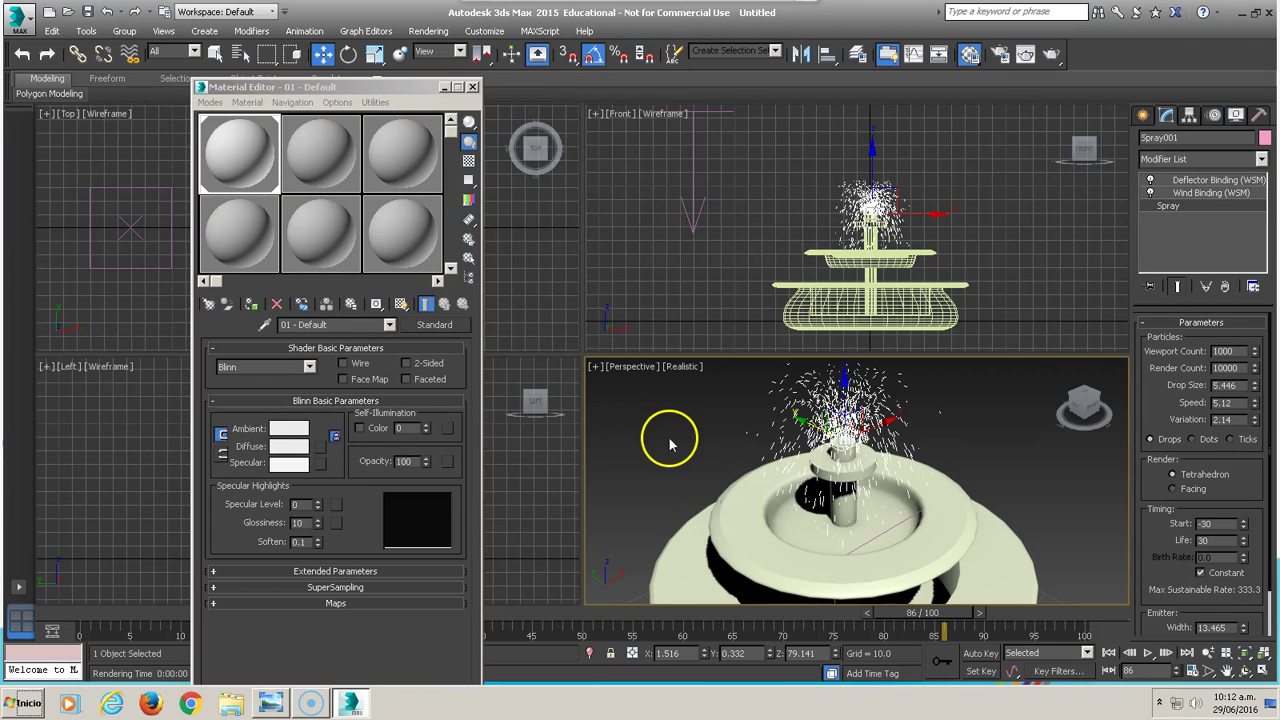
key("shift+q")
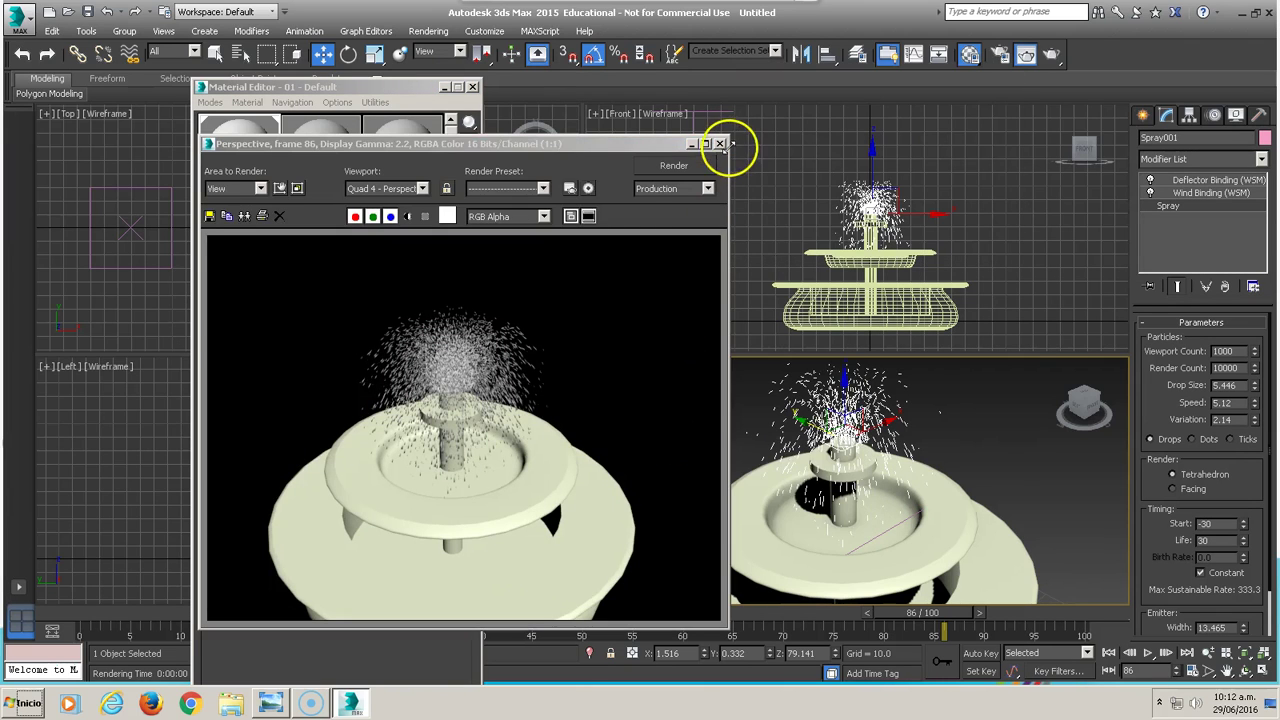
left_click(720, 143)
left_click(760, 527)
Draw a cylinder at the fountain centre, then undo it
middle_click_drag(759, 531, 747, 507, "alt")
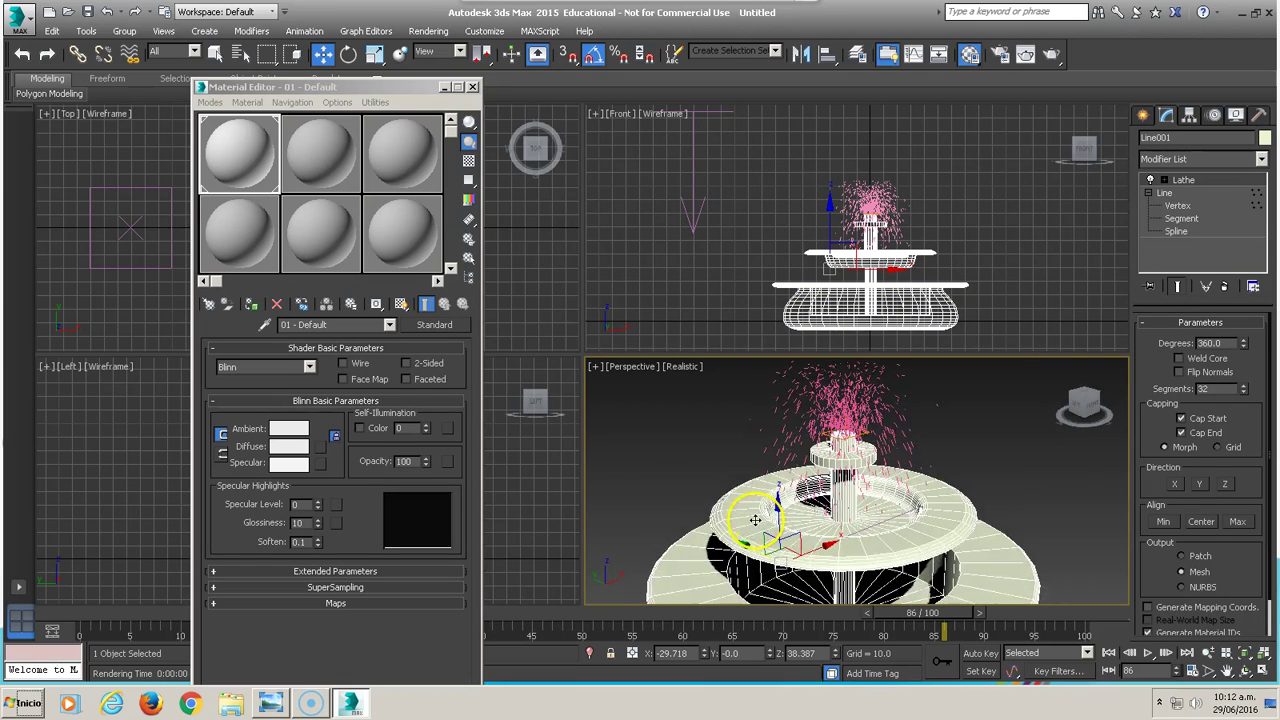
left_click(1143, 115)
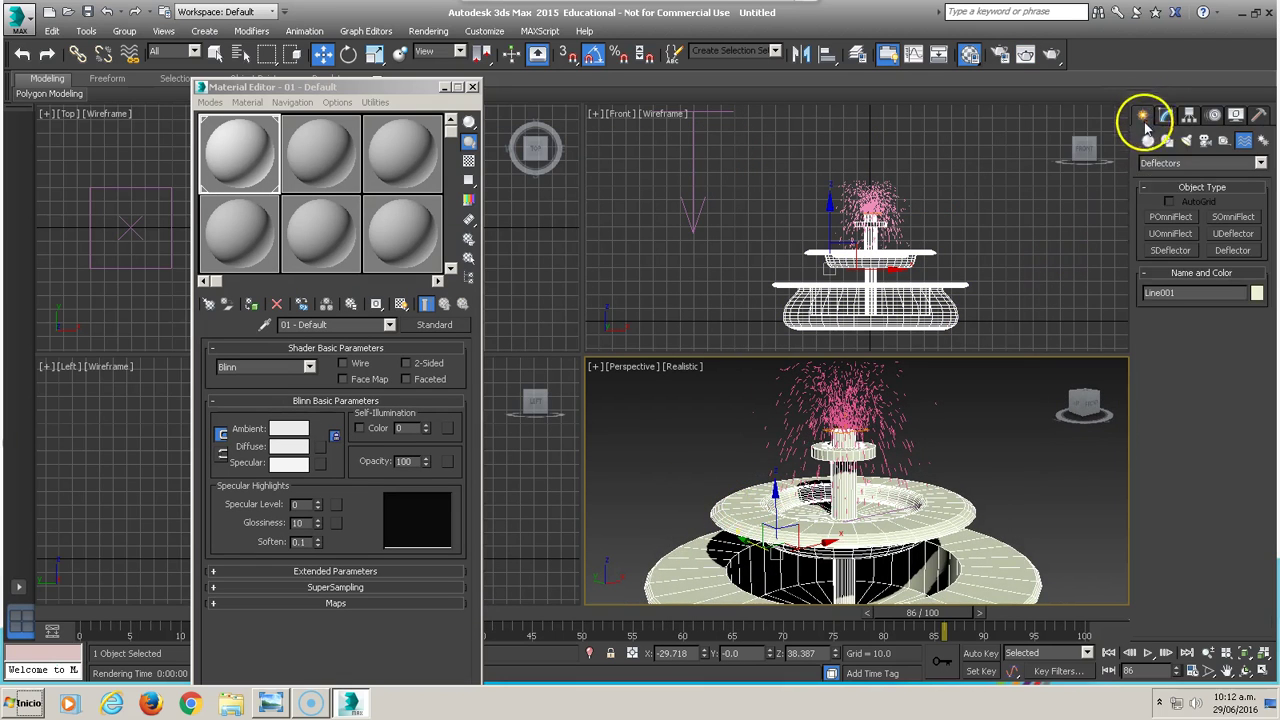
left_click(1165, 143)
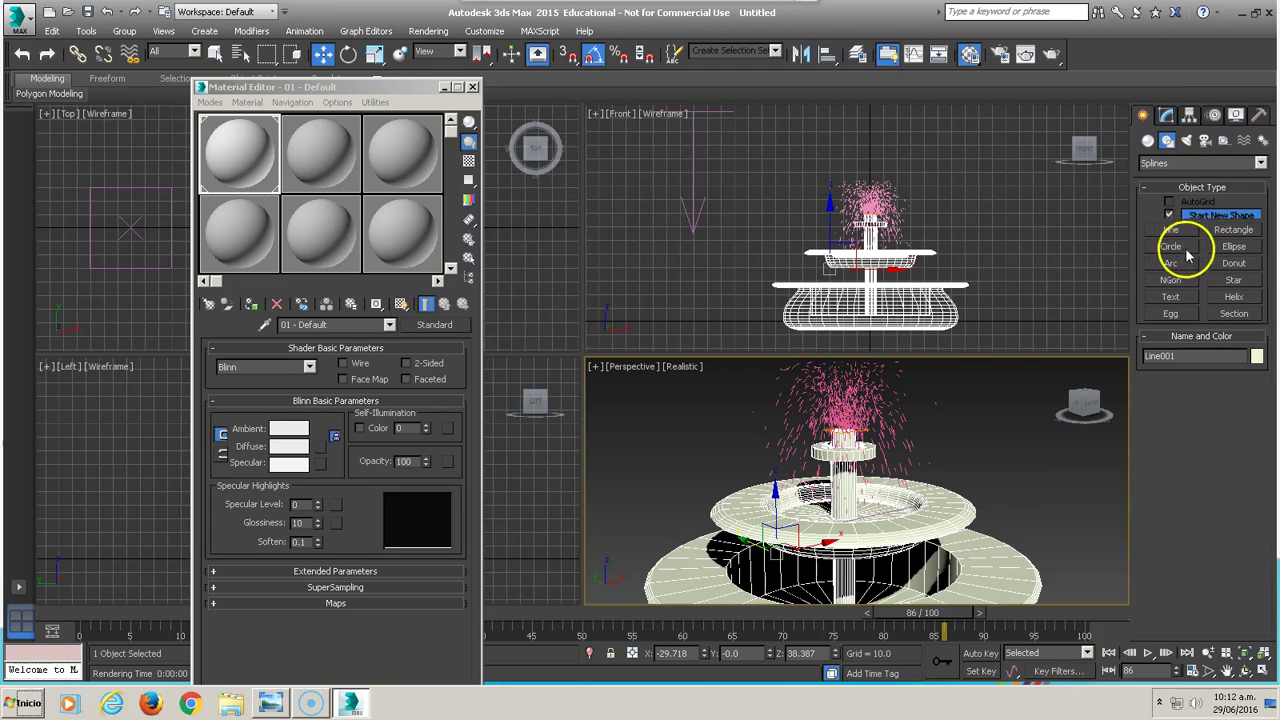
left_click(1148, 140)
left_click(1163, 165)
left_click(1168, 176)
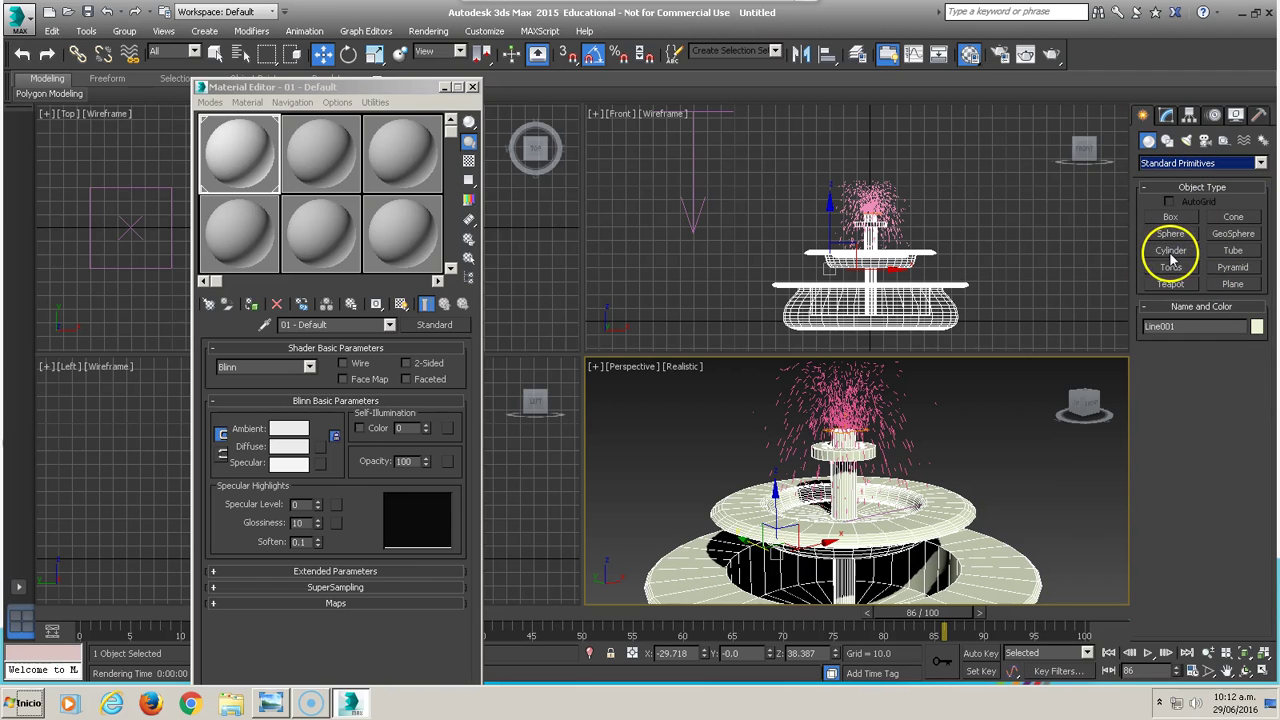
left_click(1171, 250)
left_click_drag(400, 87, 455, 400)
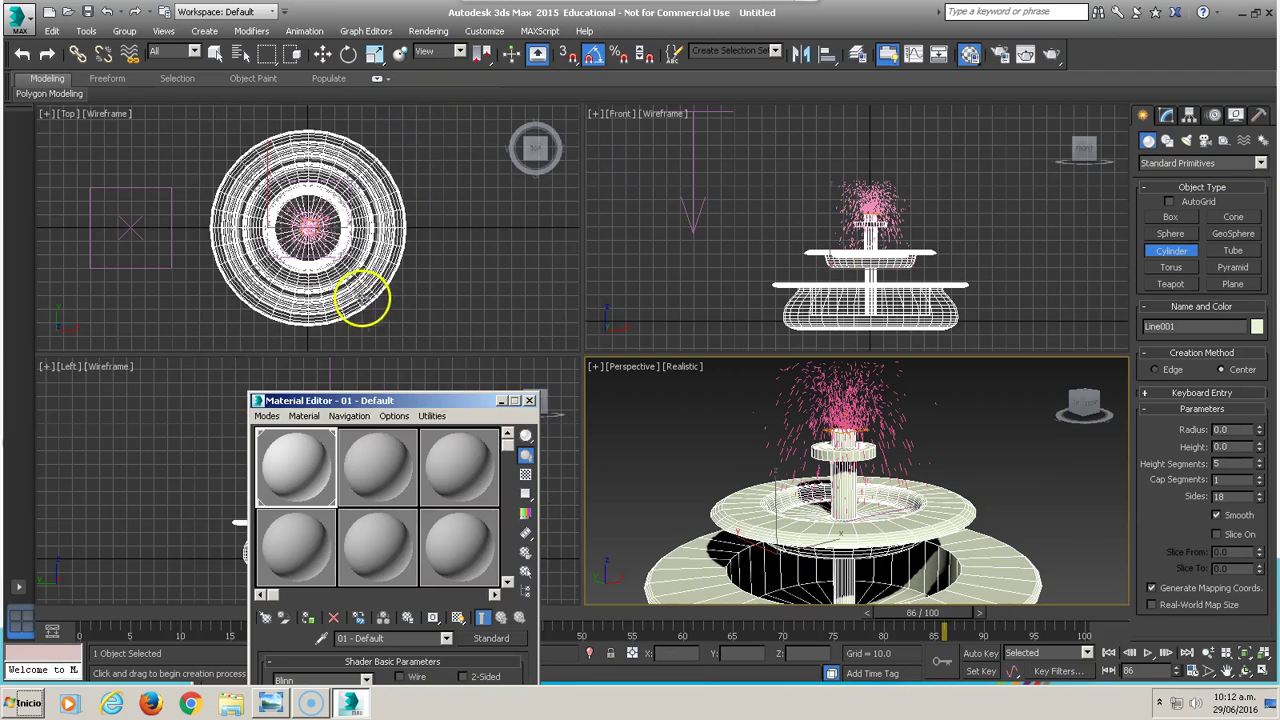
left_click_drag(308, 228, 369, 289)
left_click(363, 257)
right_click(913, 333)
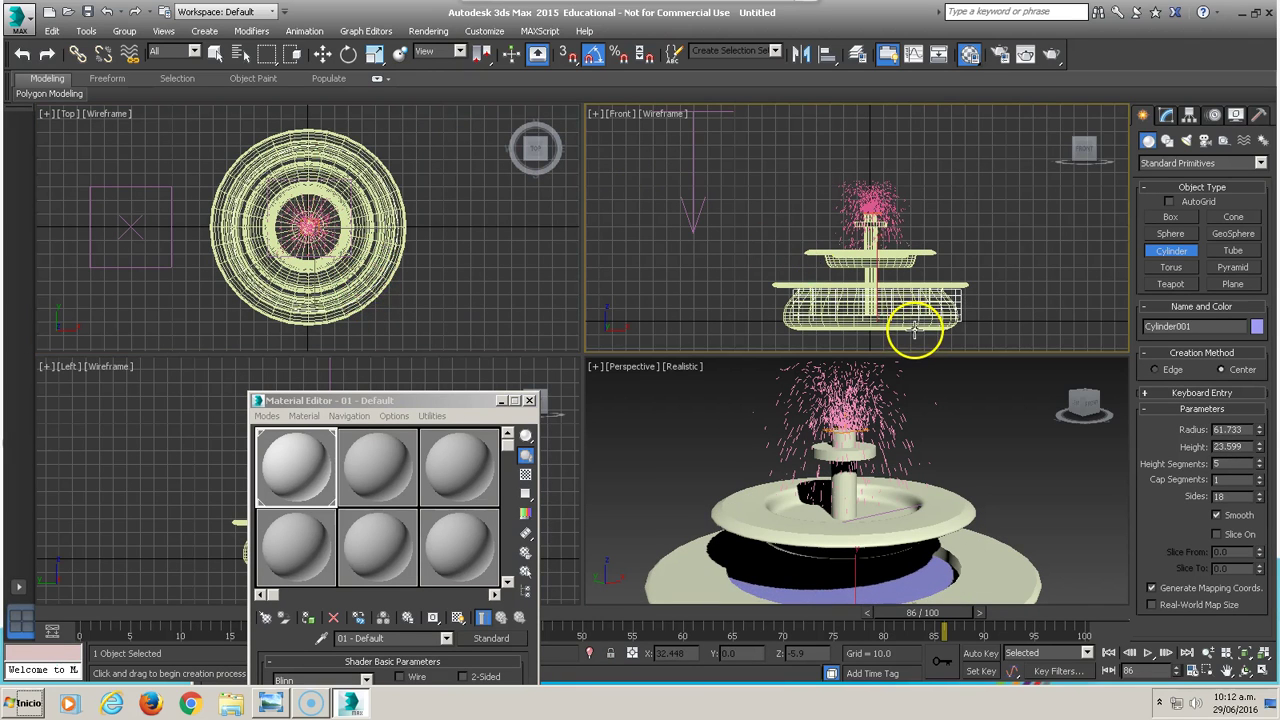
key("ctrl+z")
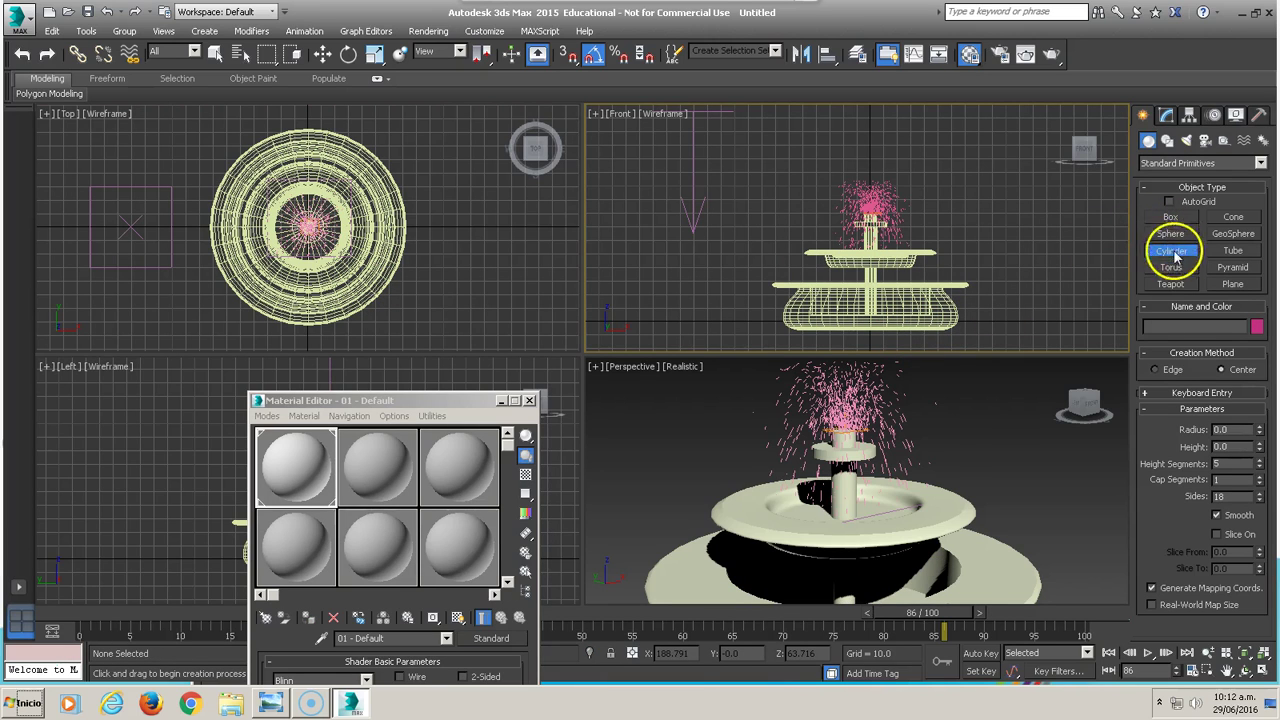
Create Cone001 at the fountain centre with radii 50.768/51.948 and height 26.549
left_click(1233, 220)
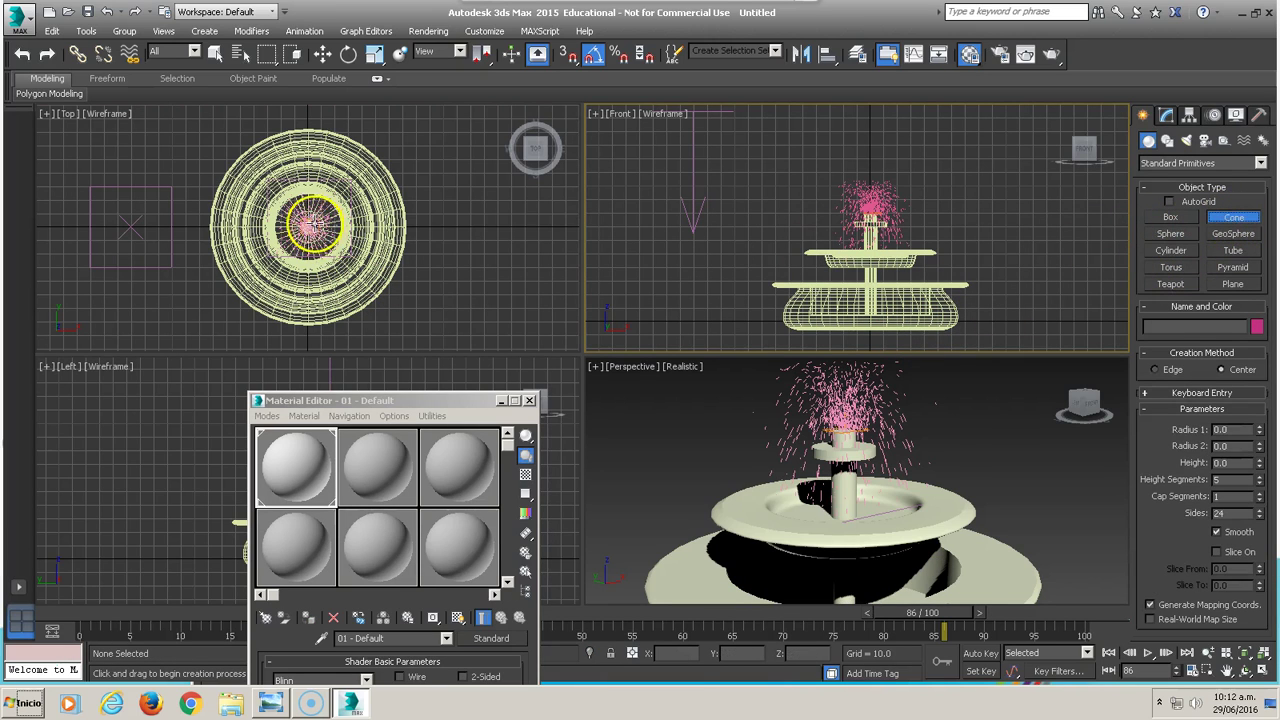
left_click_drag(313, 225, 371, 286)
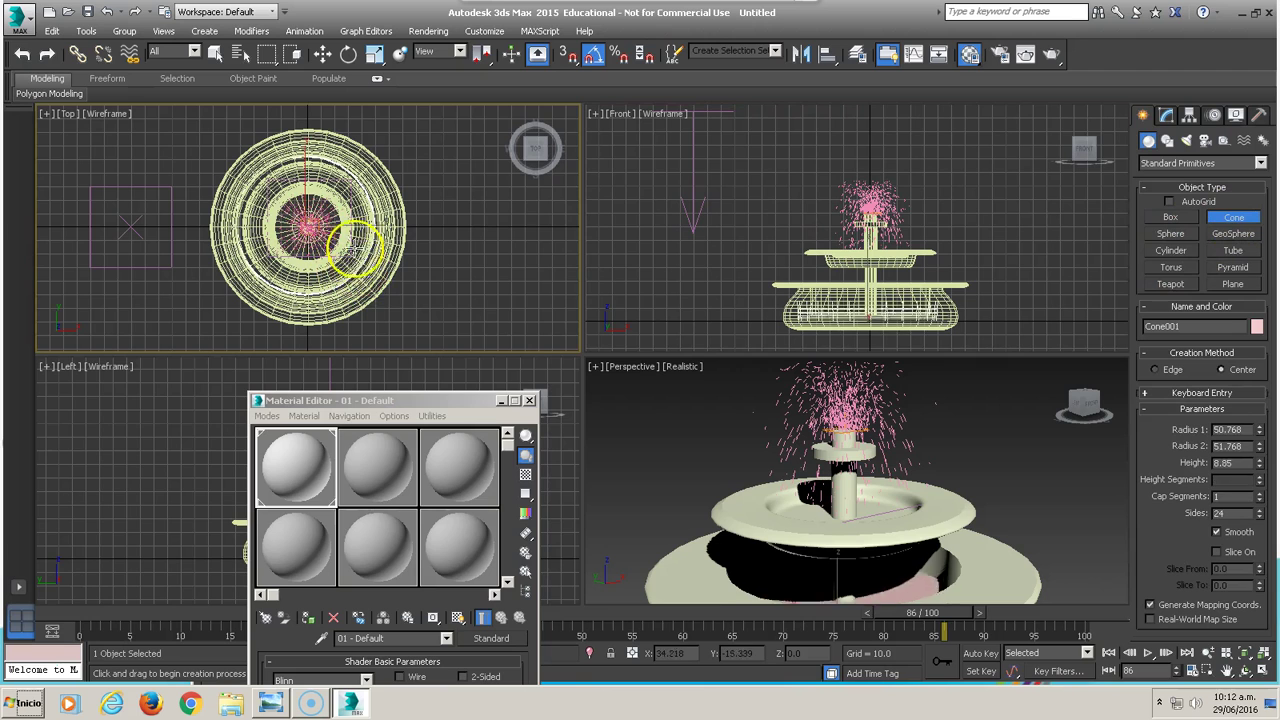
left_click(349, 224)
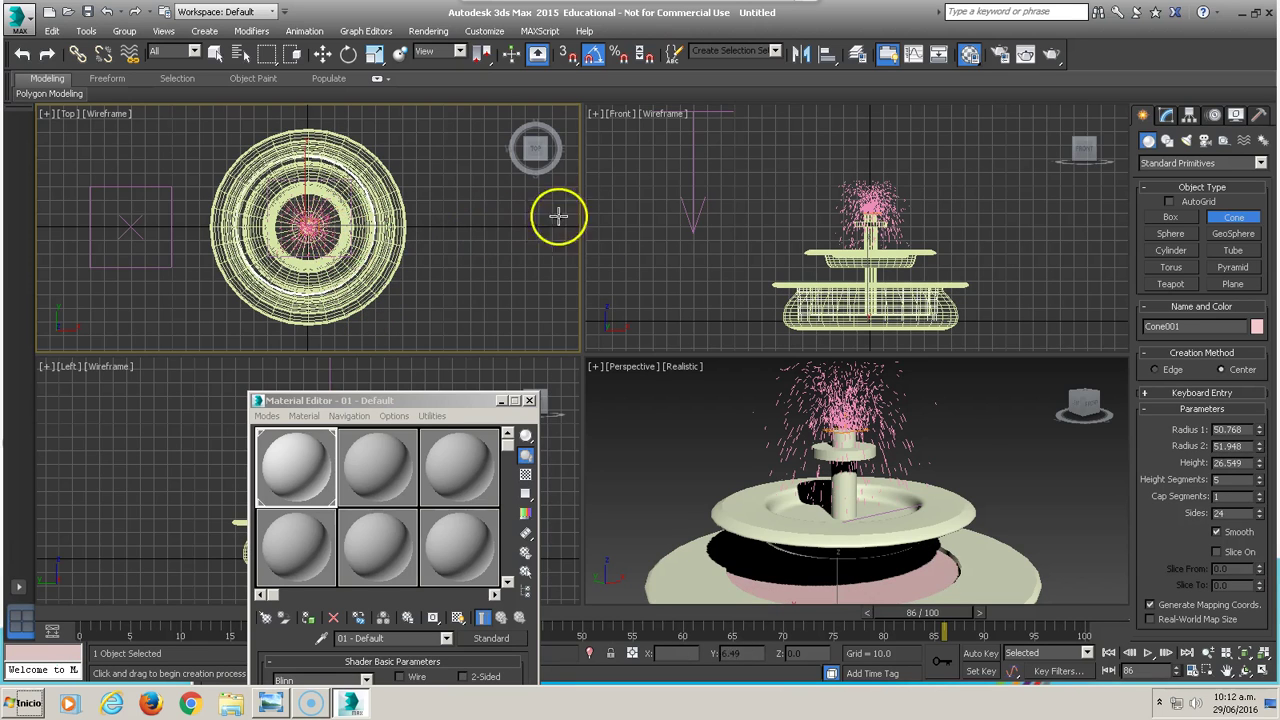
scroll(820, 286, "up", 2)
scroll(782, 290, "up", 1)
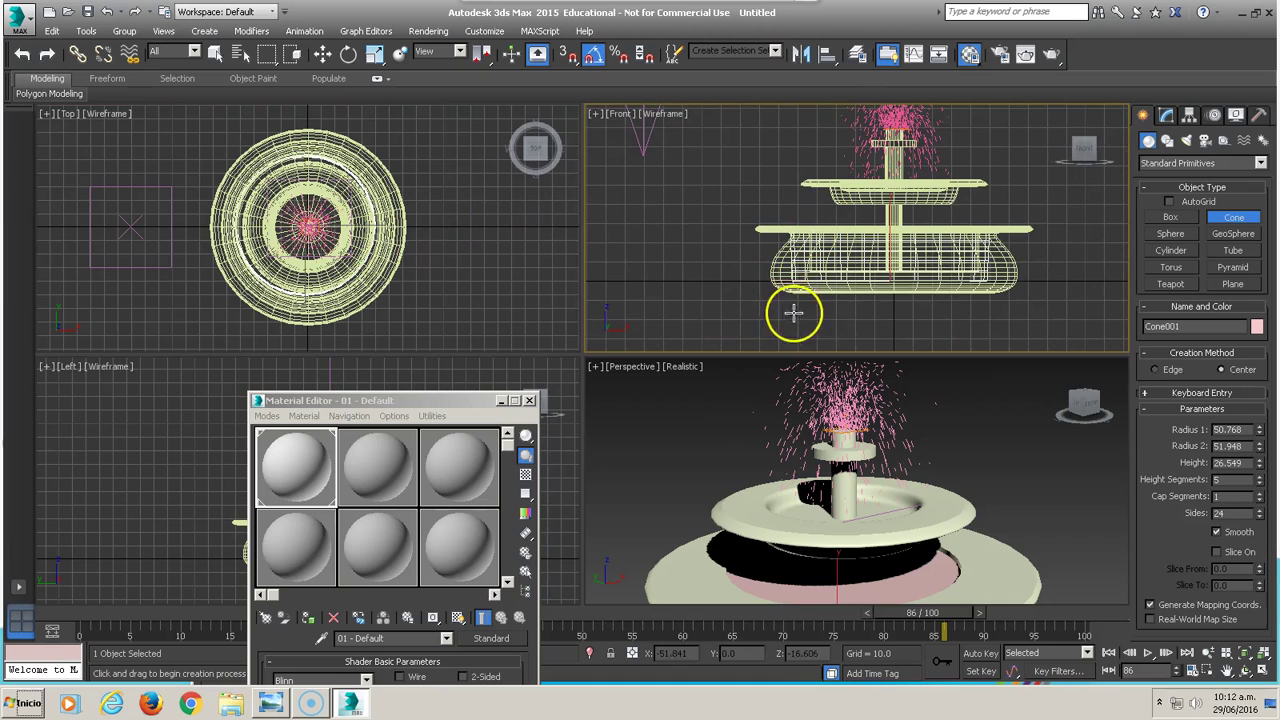
key("t")
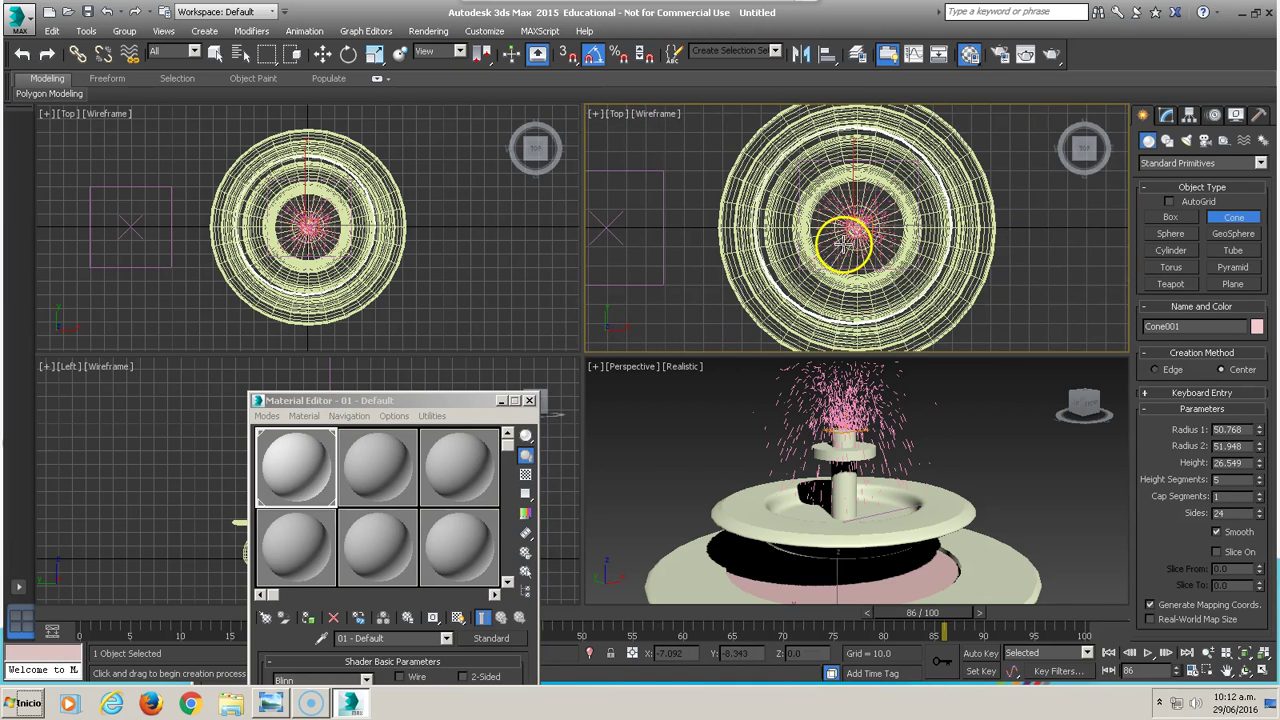
key("f")
scroll(850, 246, "up", 1)
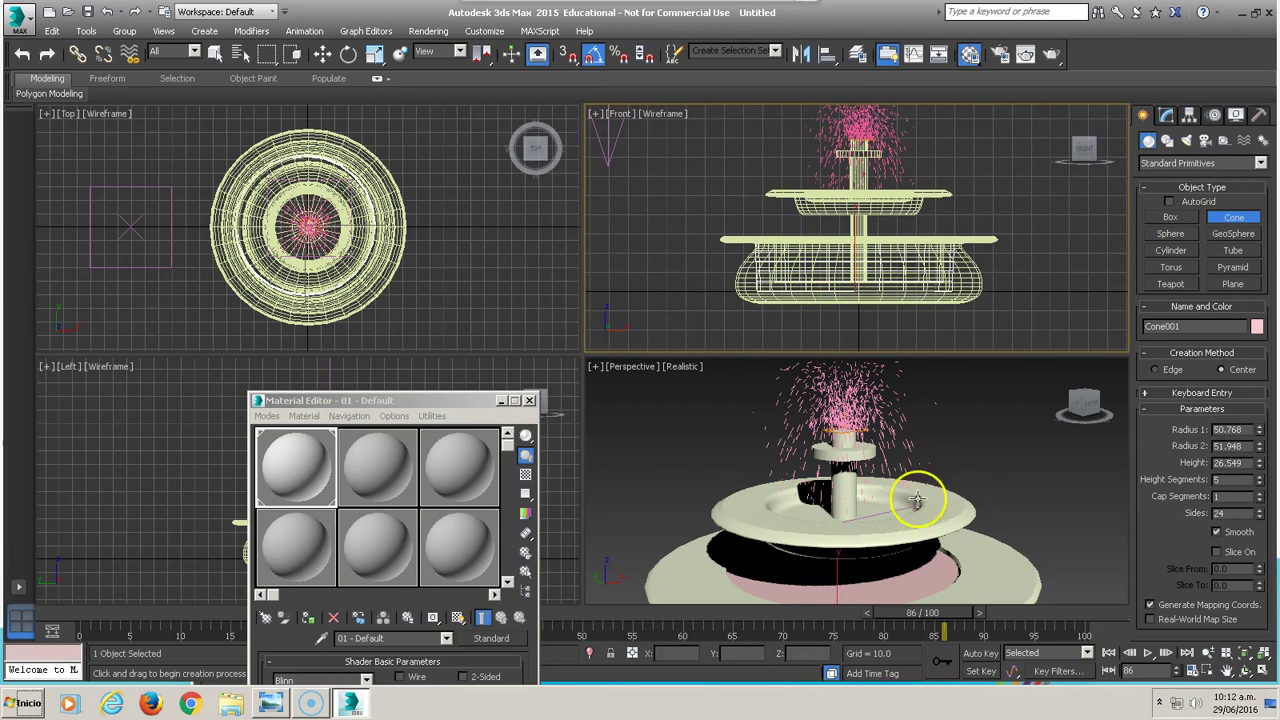
scroll(800, 560, "up", 2)
scroll(857, 491, "up", 2)
Isolate Cone001 and set its Cap Segments to 6
key("w")
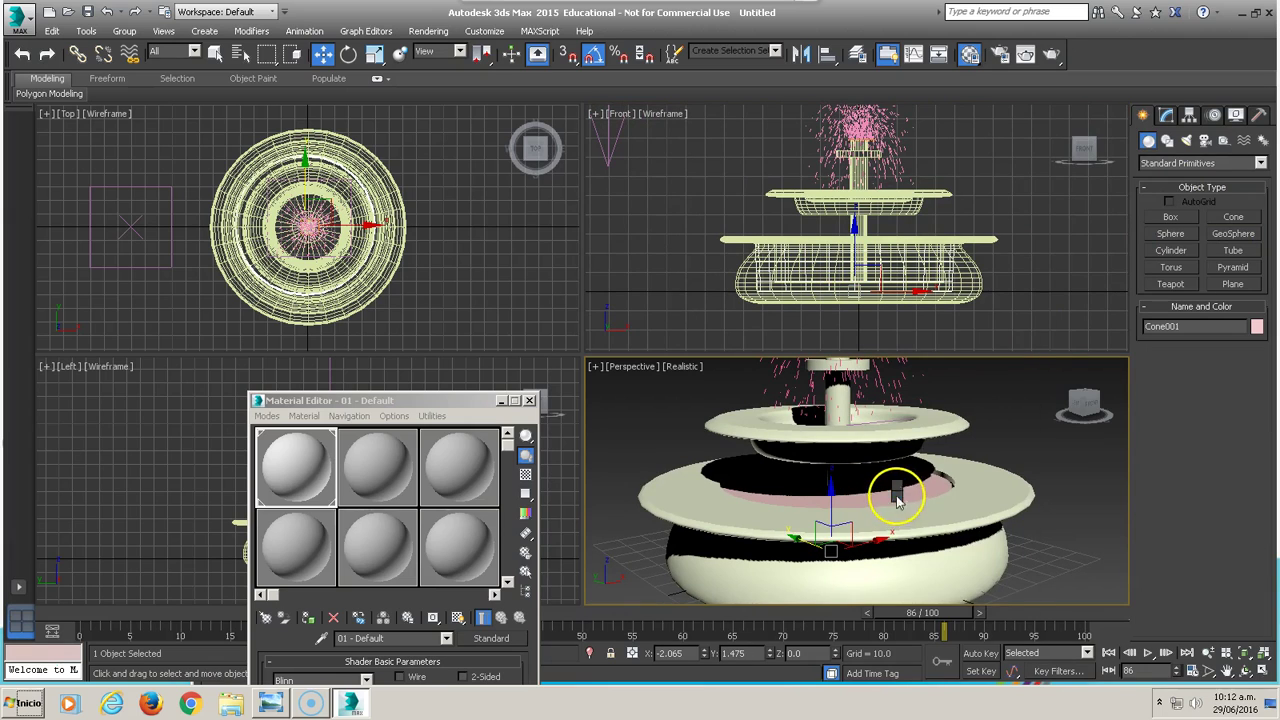
right_click(897, 500)
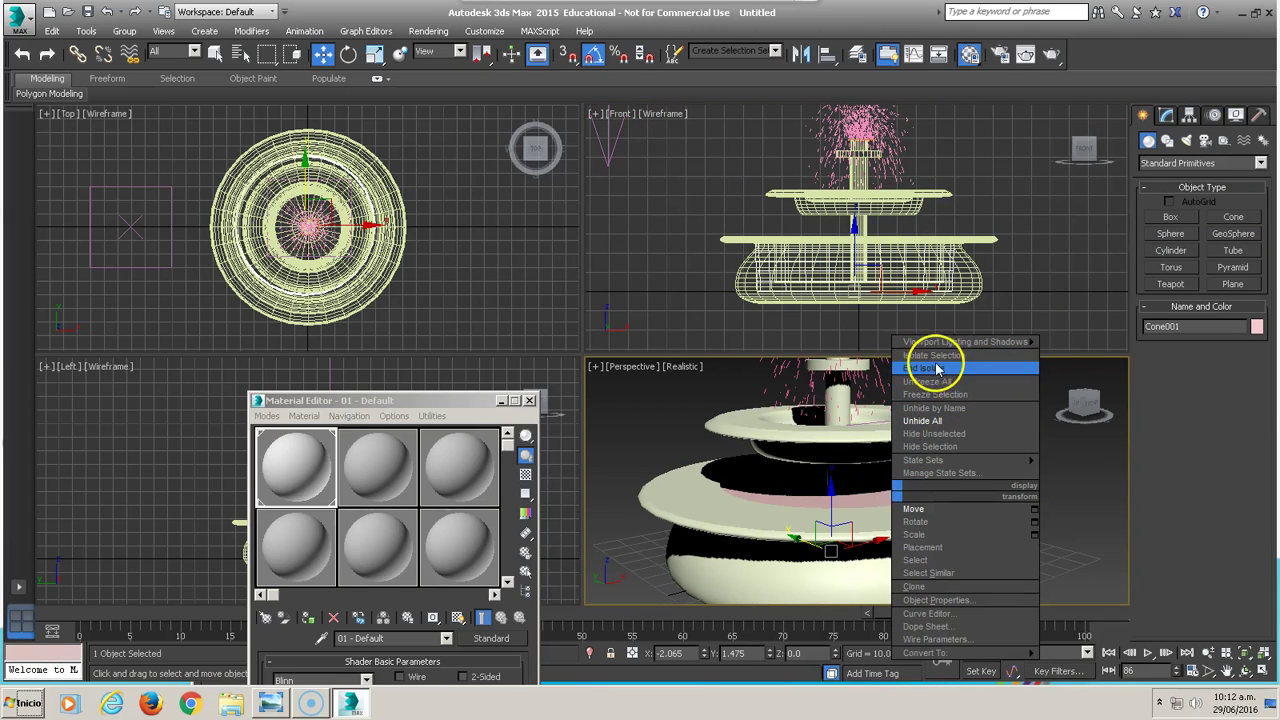
left_click(937, 355)
middle_click_drag(885, 492, 923, 474)
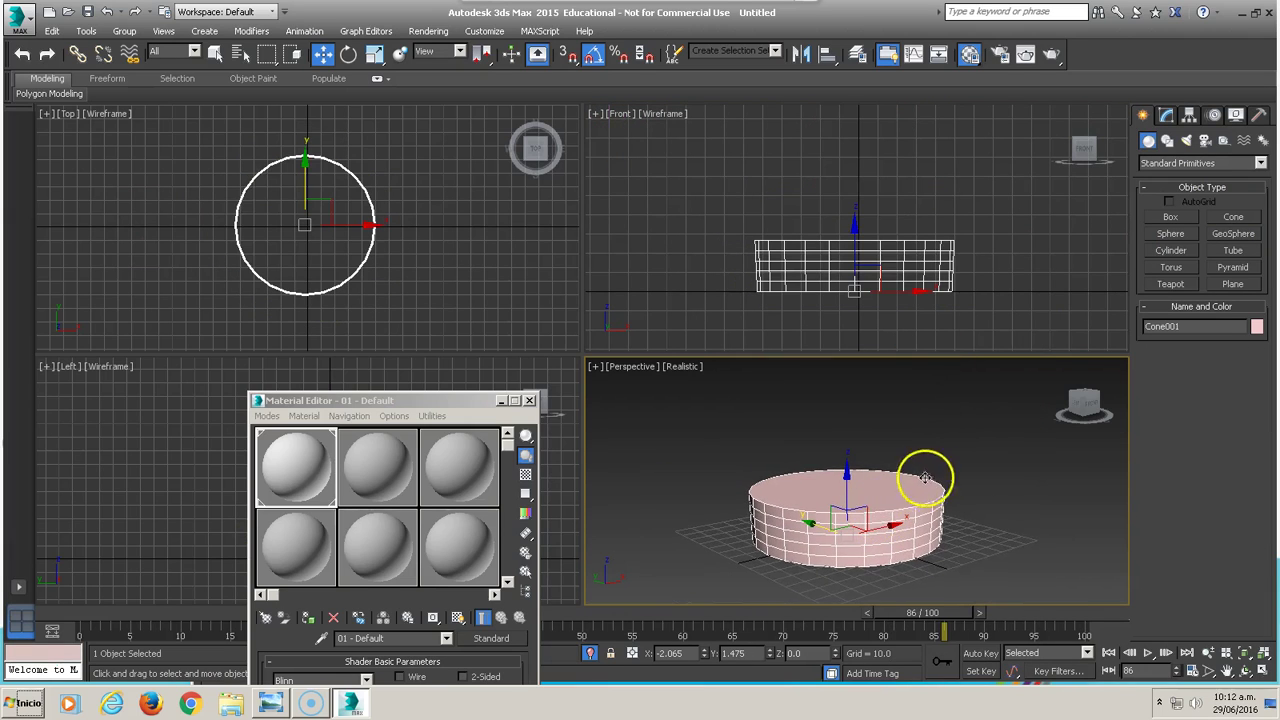
left_click(1166, 115)
left_click(841, 507)
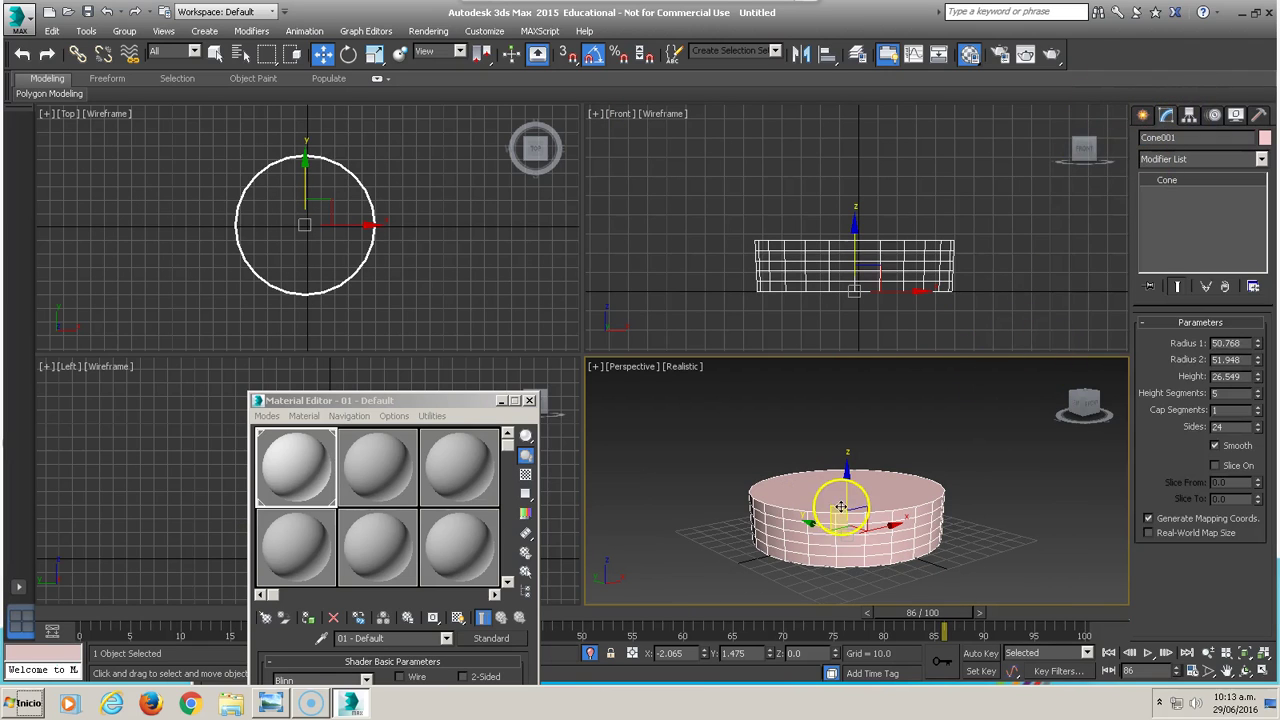
left_click_drag(1260, 420, 1252, 395)
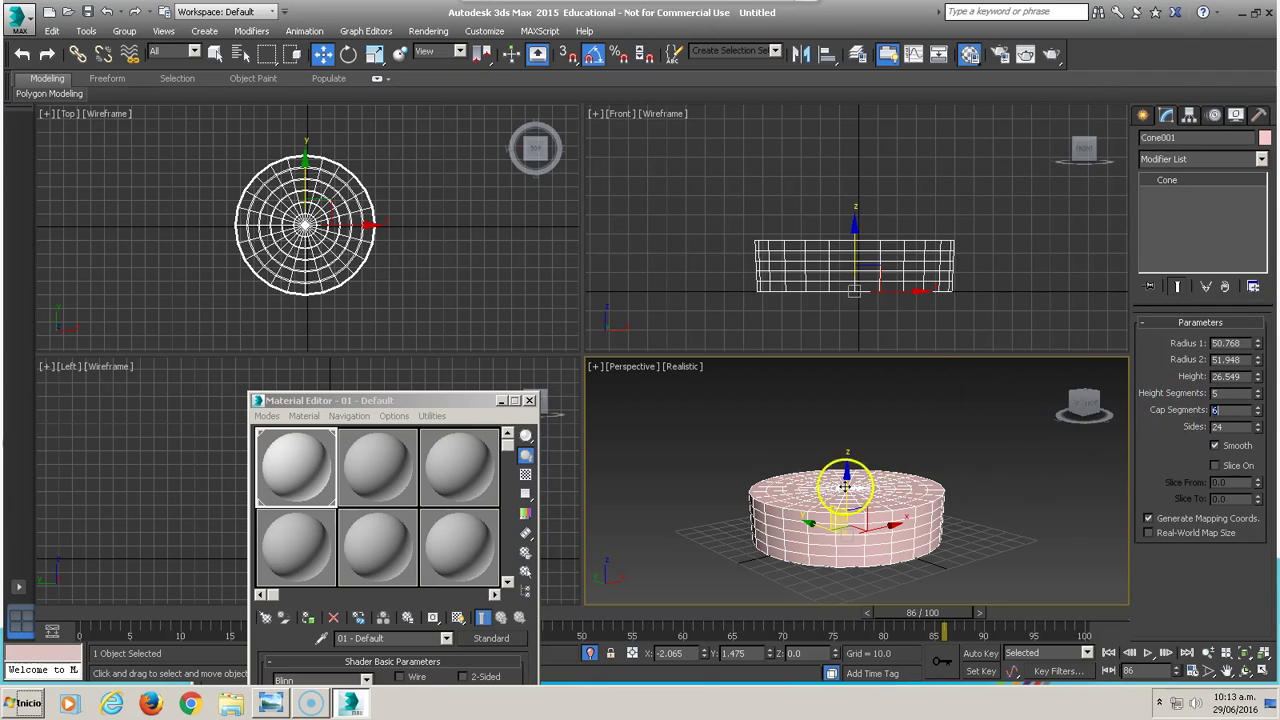
Convert the cone to Editable Poly and select its top vertices
right_click(789, 473)
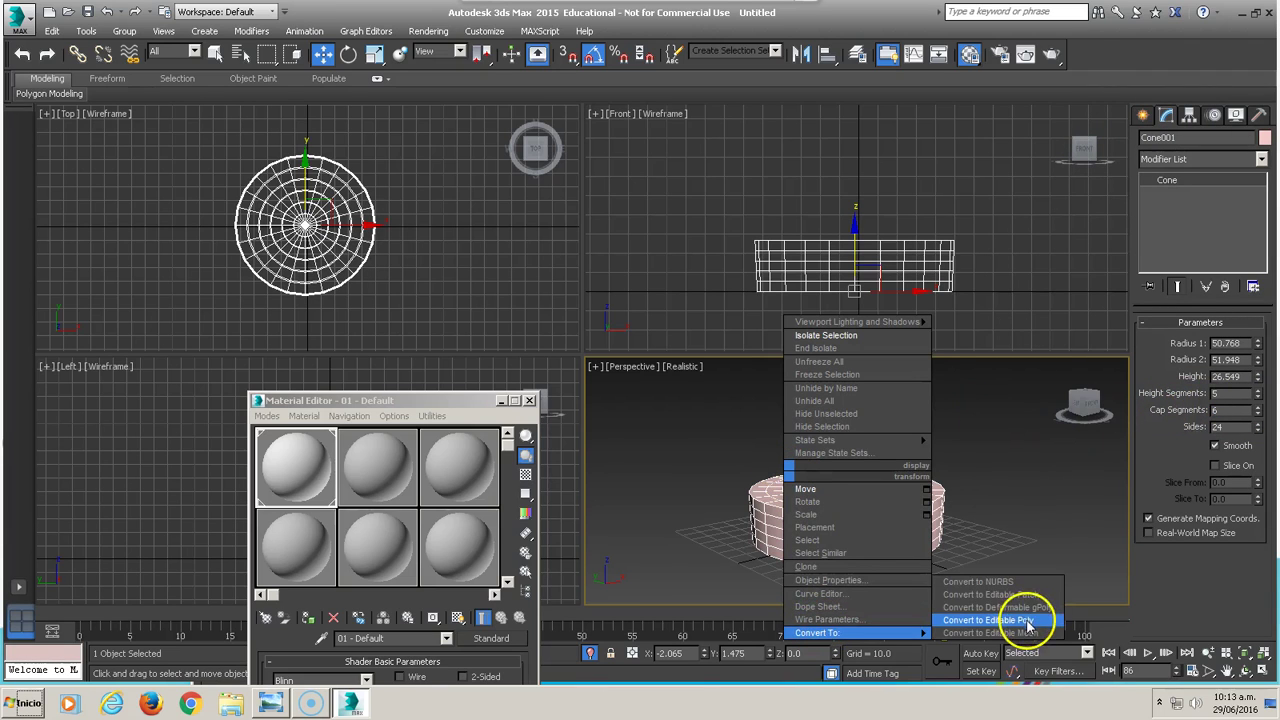
left_click(1027, 624)
left_click(1159, 340)
left_click_drag(745, 232, 966, 246)
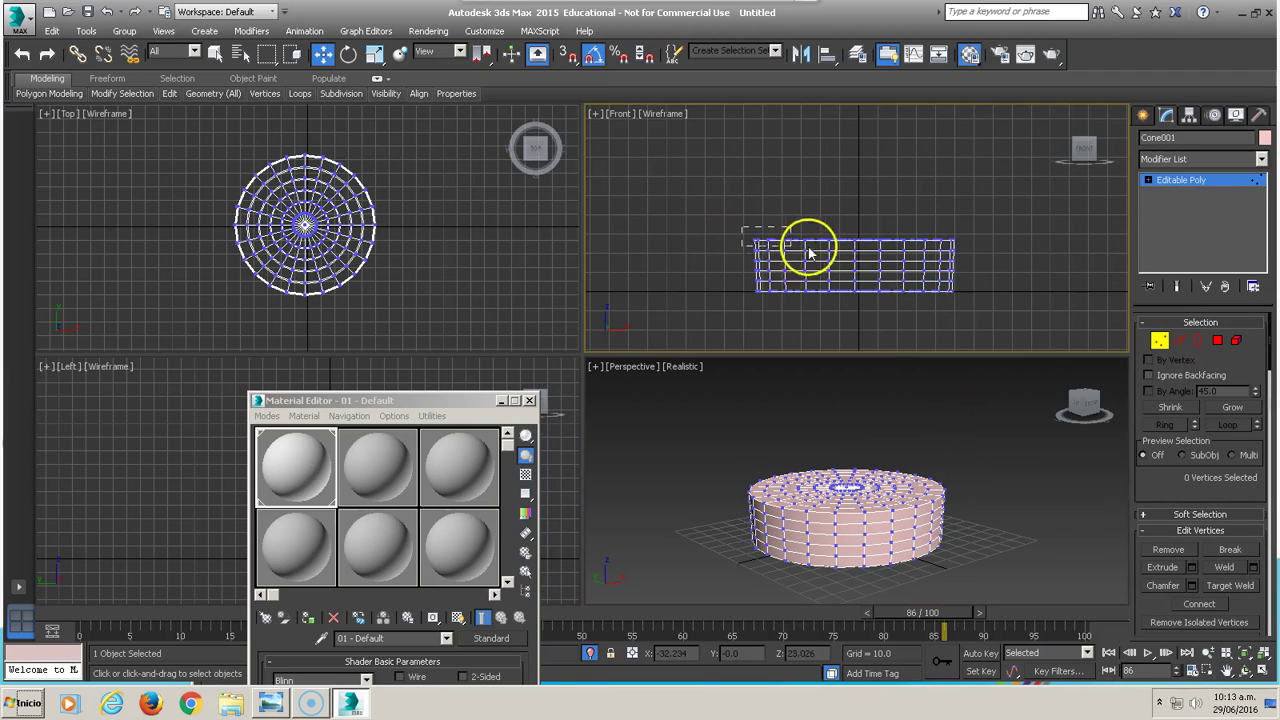
Add a Noise modifier with Scale 2.0 and Animate Noise on, then rewind the timeline
left_click(1262, 160)
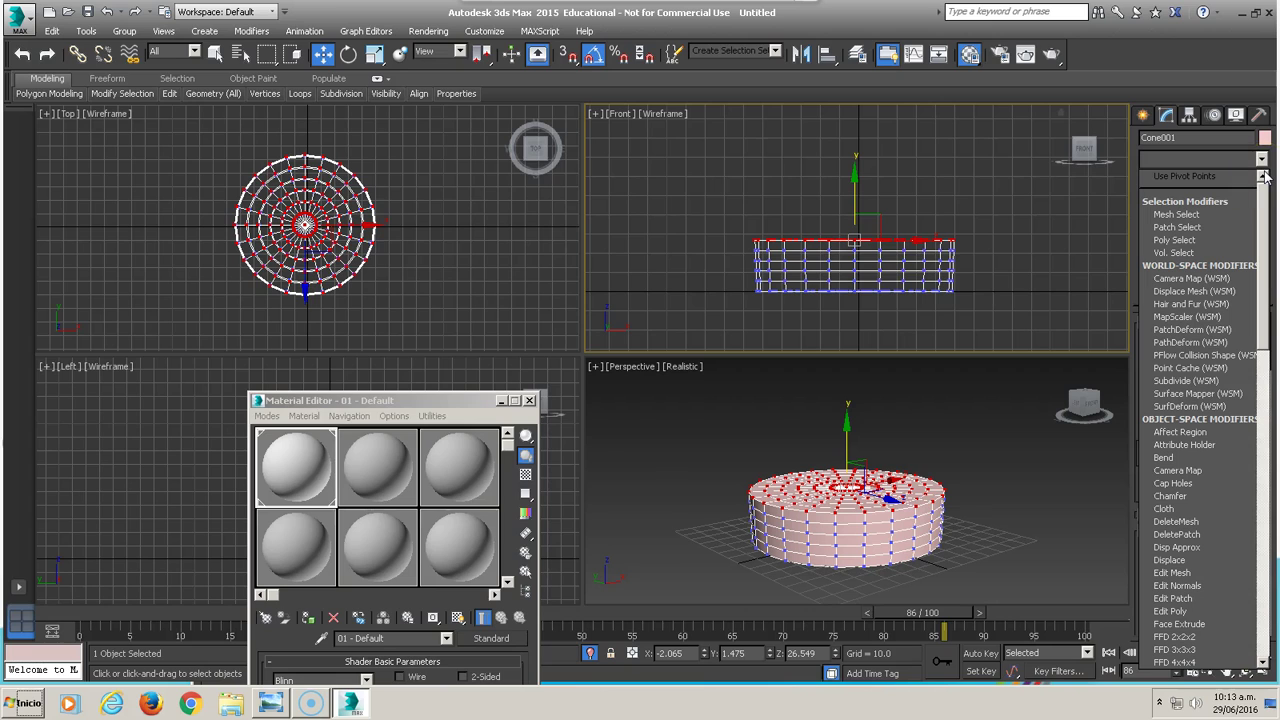
key("n")
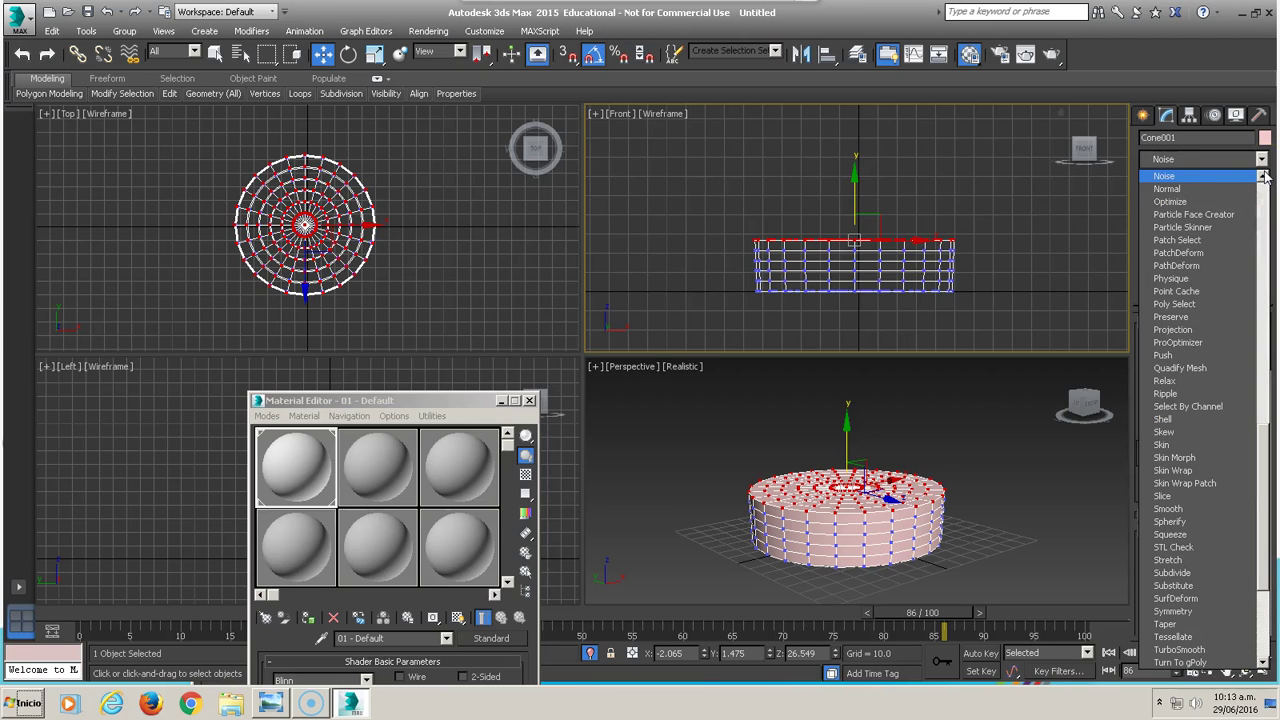
key("Return")
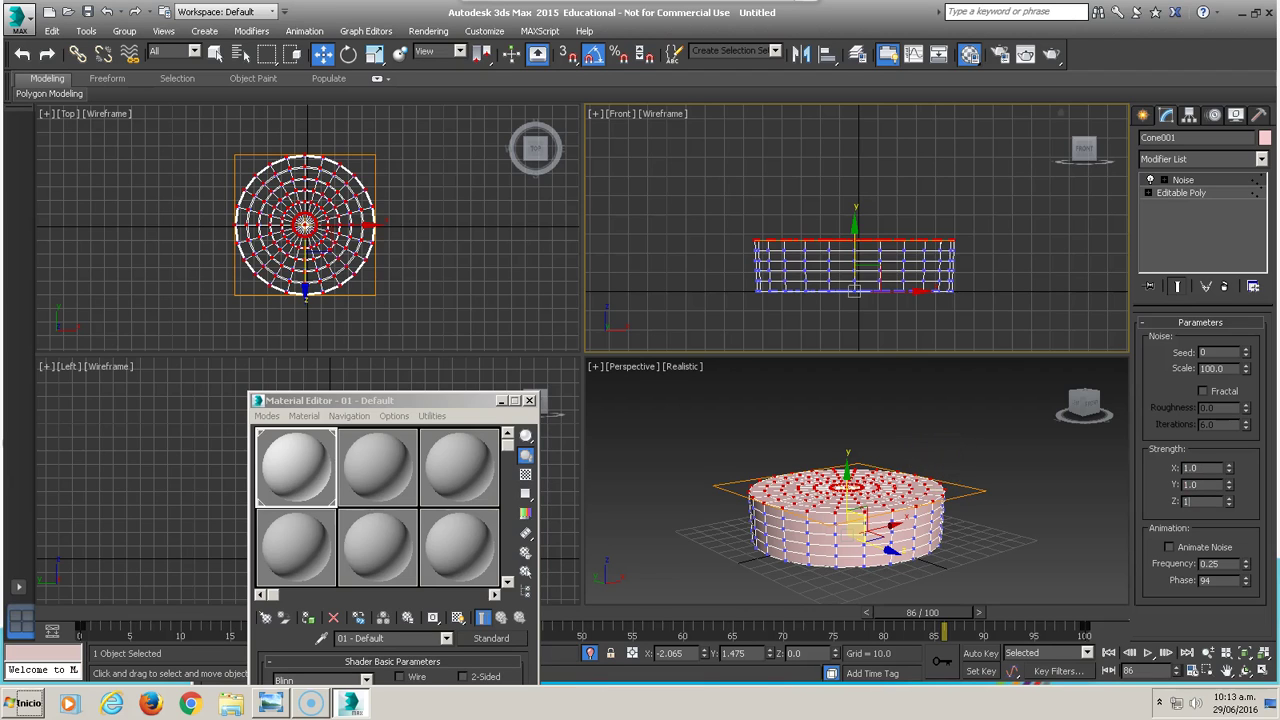
scroll(840, 265, "up", 3)
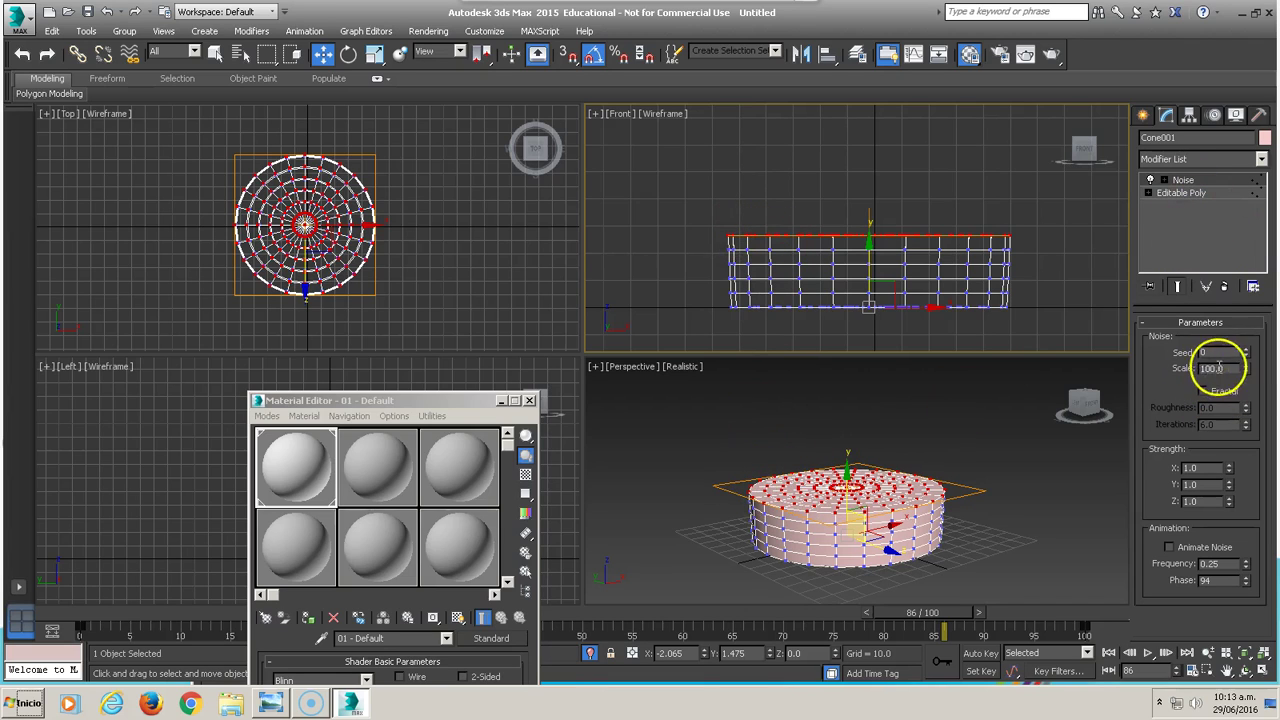
left_click_drag(1246, 375, 1237, 287)
mouse_move(1212, 75)
left_mouse_down()
mouse_move(1228, 449)
mouse_move(1217, 447)
left_mouse_up()
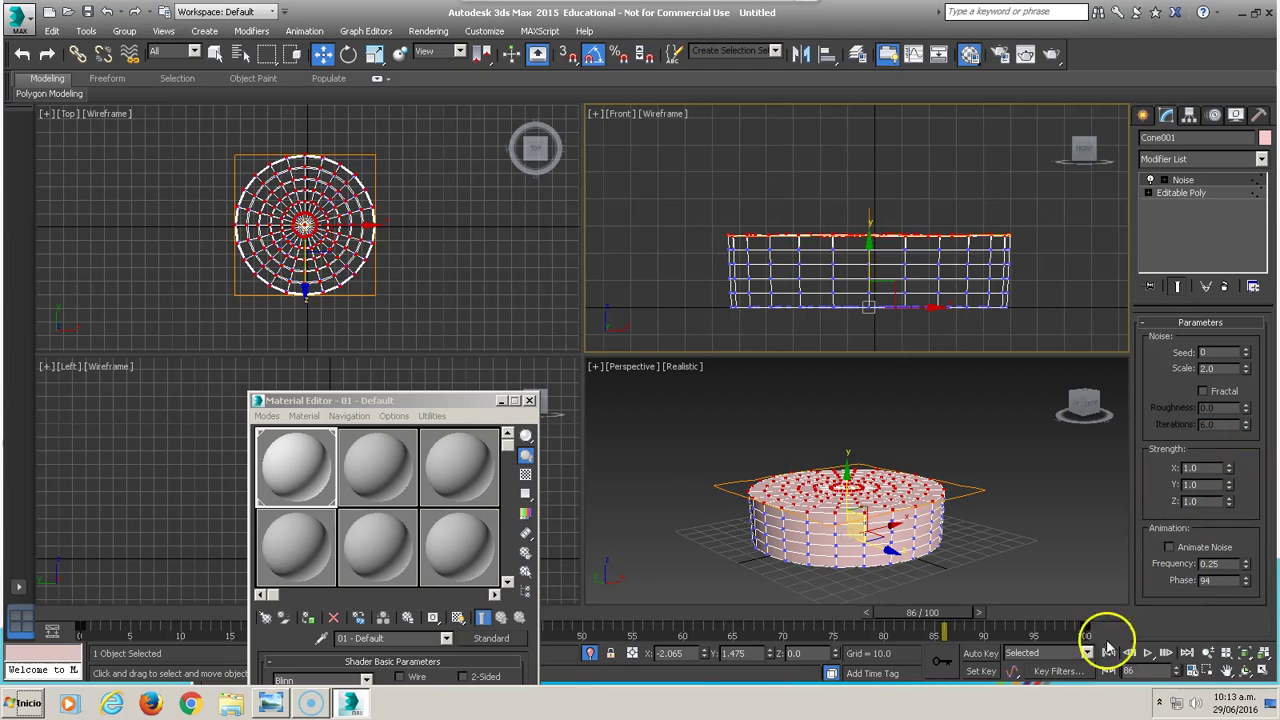
left_click(1170, 547)
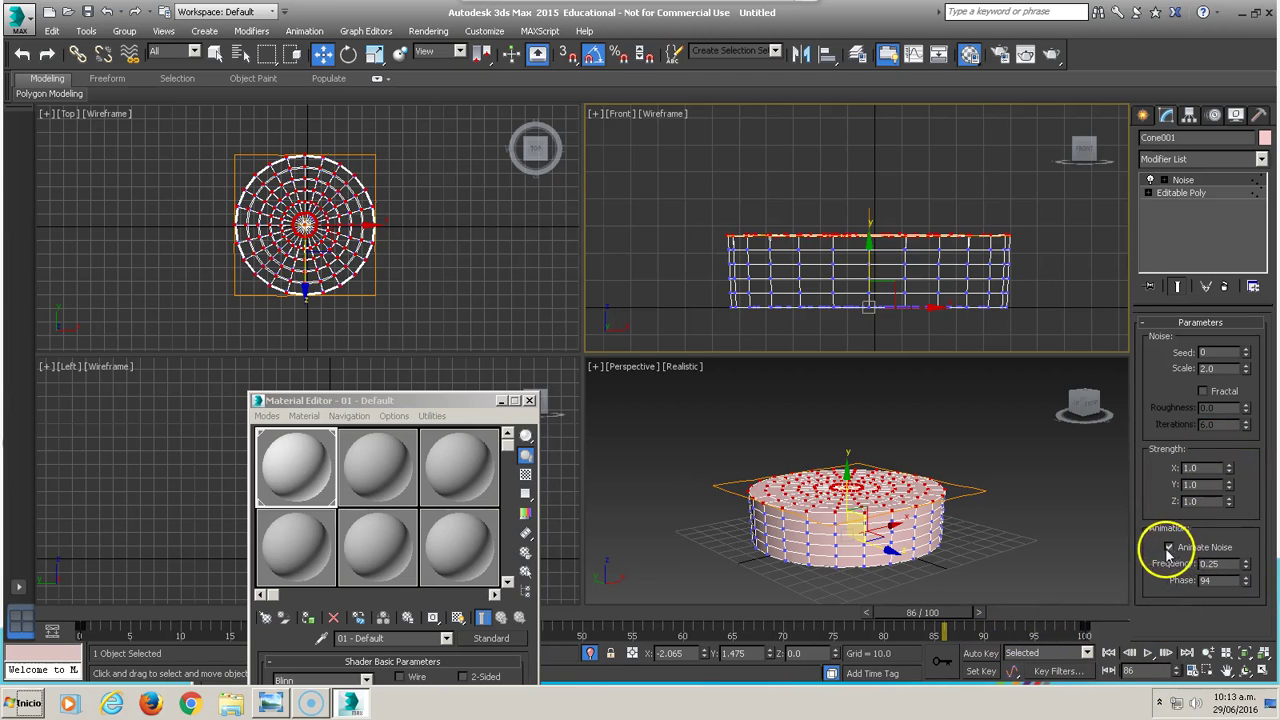
left_click_drag(925, 612, 95, 518)
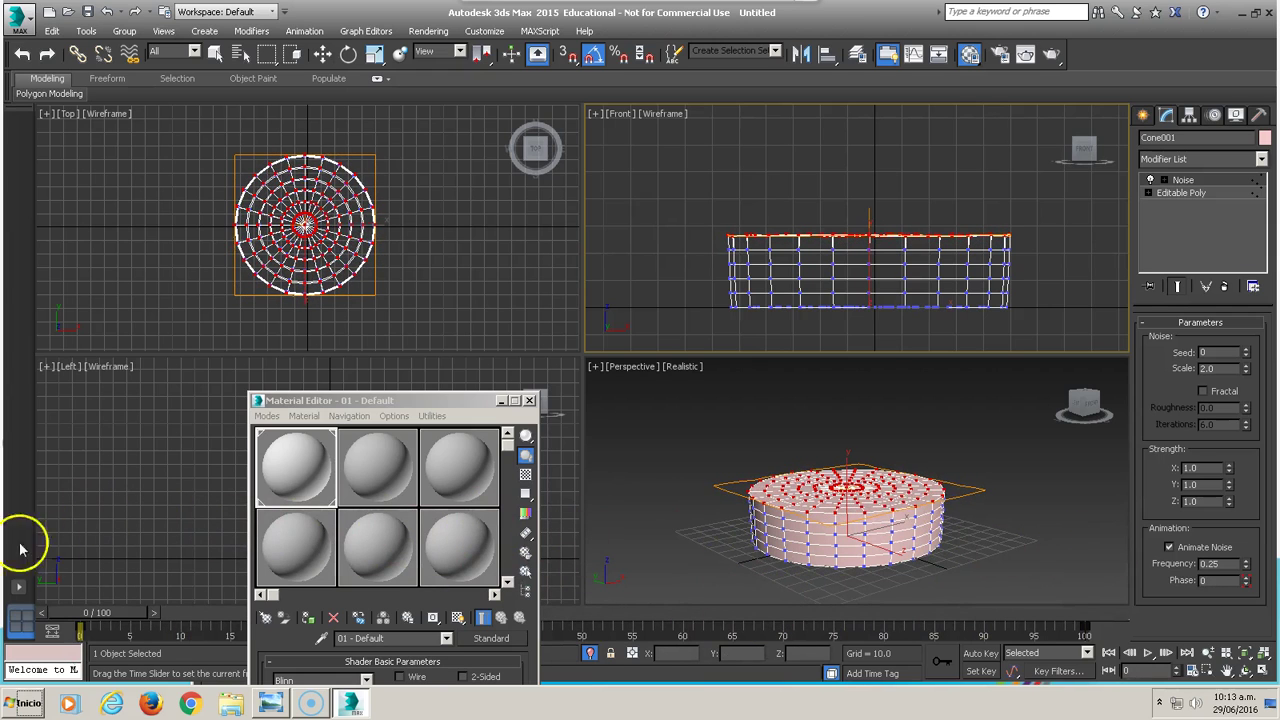
End isolation to show the whole fountain and copy the cone up into the upper tier as Cone002
key("w")
right_click(1030, 515)
right_click(986, 426)
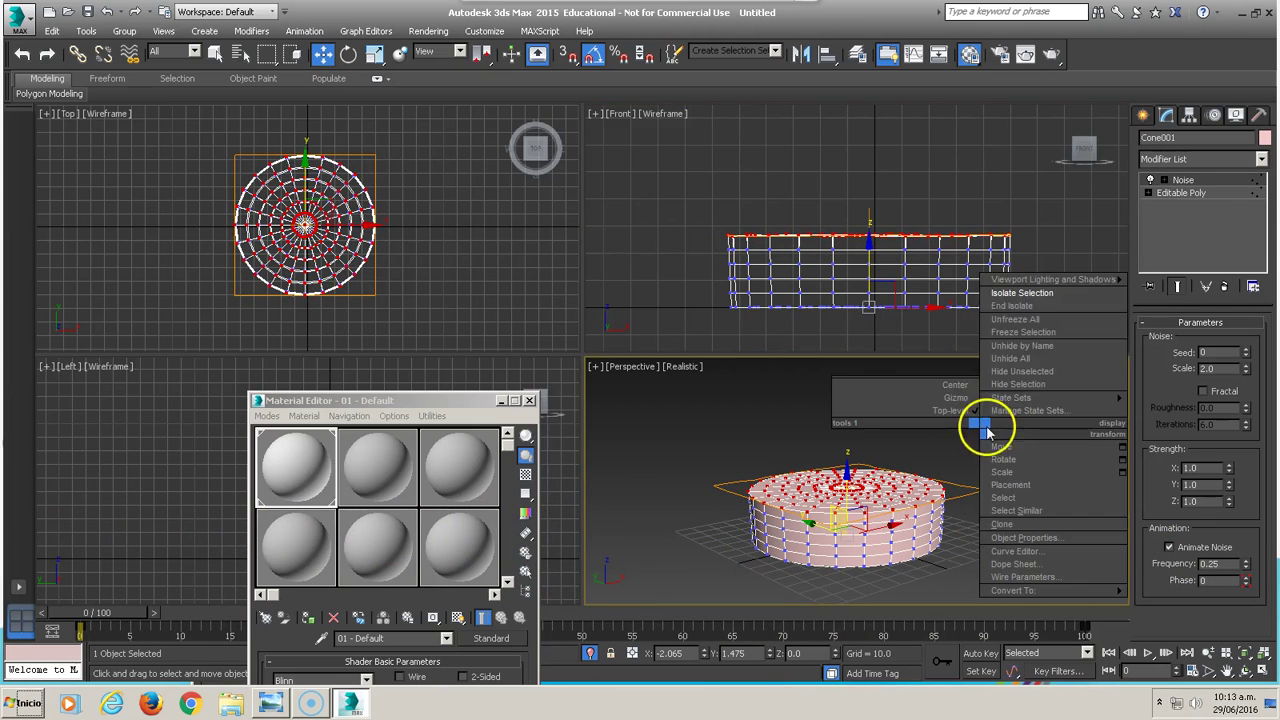
left_click(1012, 305)
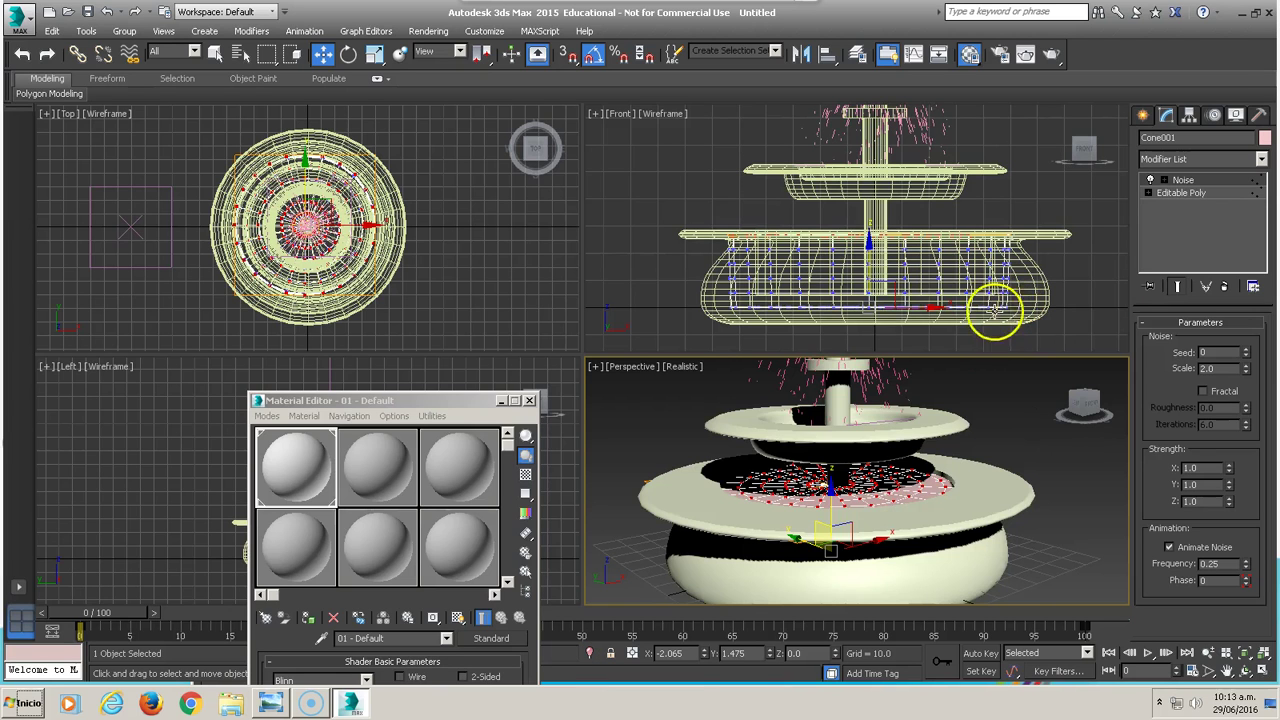
left_click(1065, 548)
left_click(886, 486)
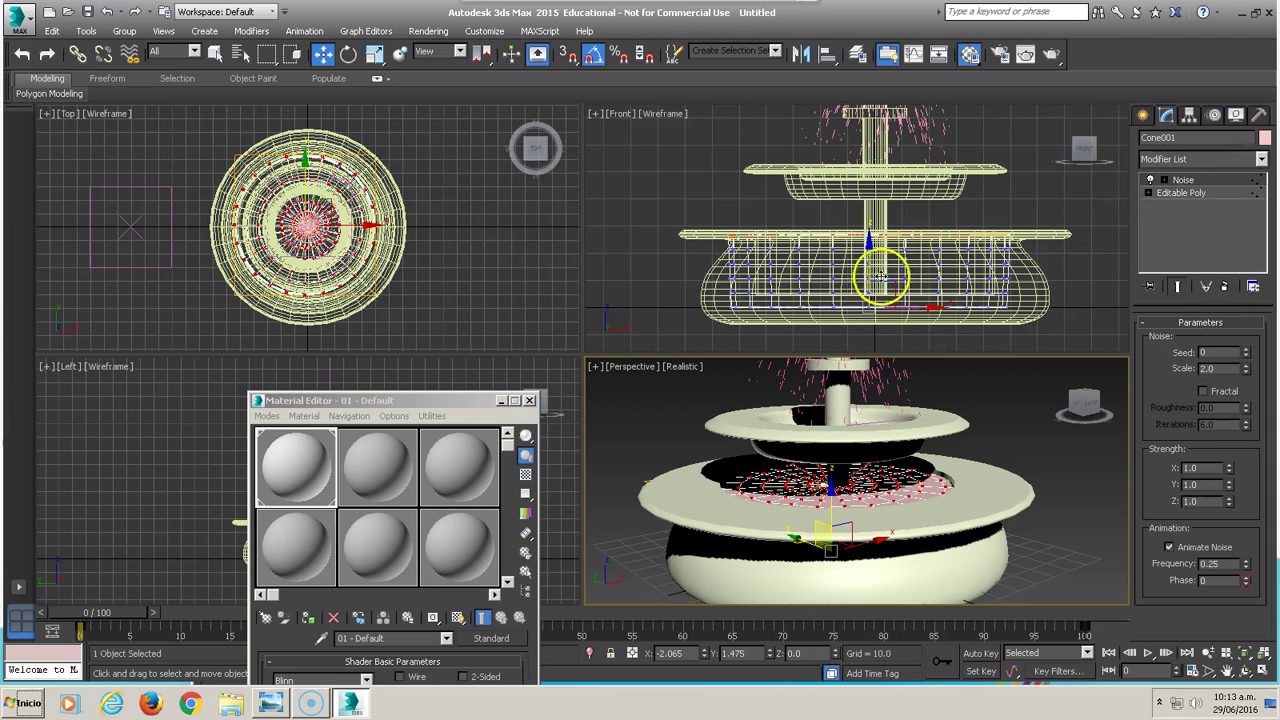
left_click_drag(870, 258, 877, 143, "shift")
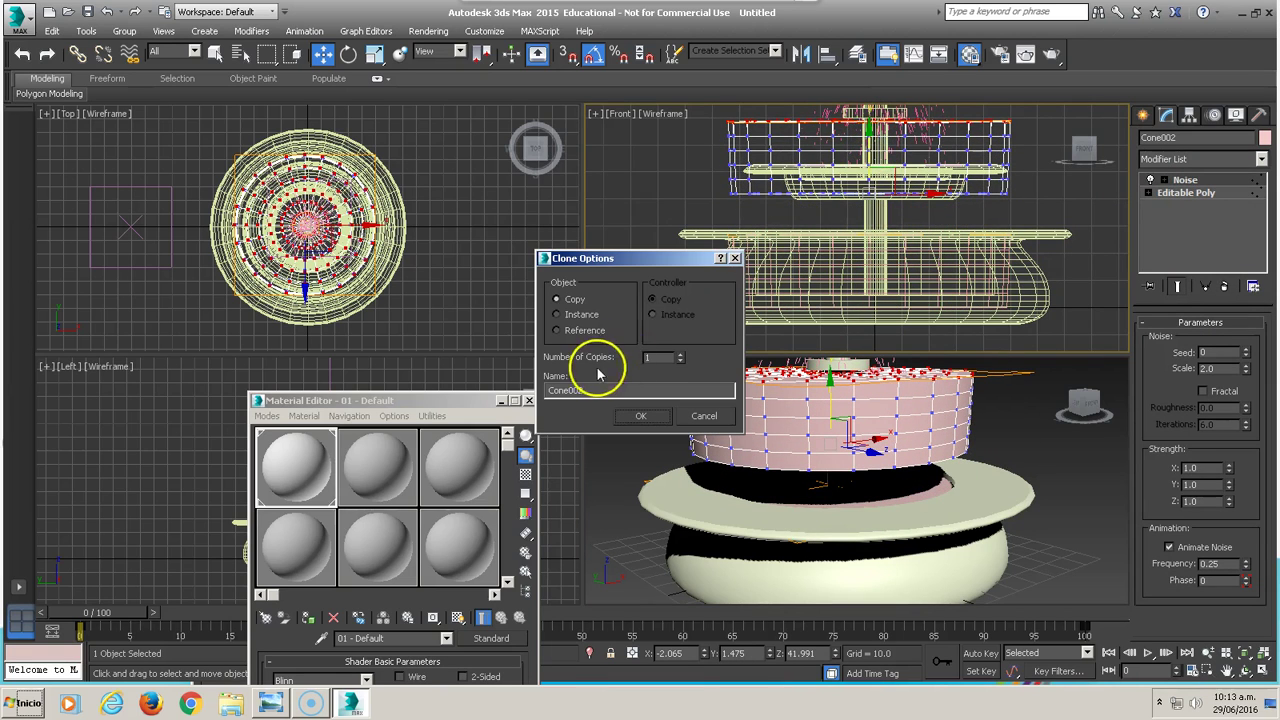
left_click(661, 421)
Scale Cone002 uniformly to 38%, then to 55% along X
right_click(838, 160)
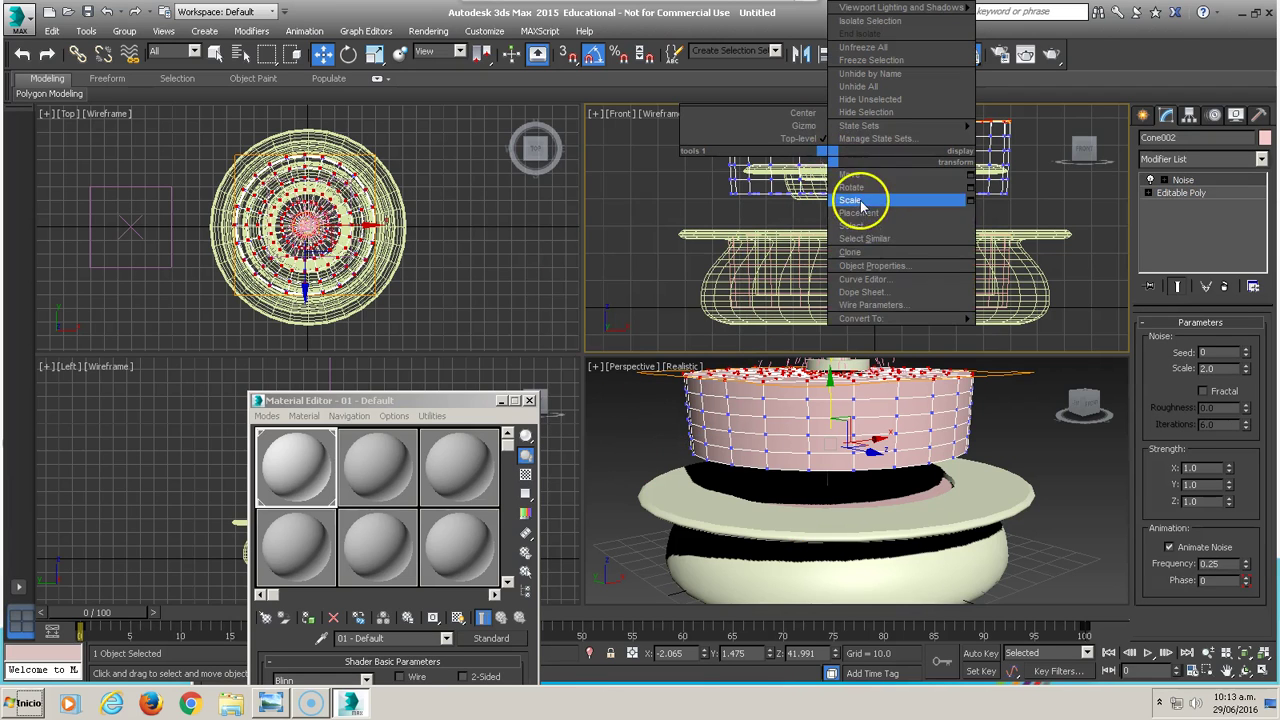
left_click(866, 200)
left_click_drag(890, 200, 946, 306)
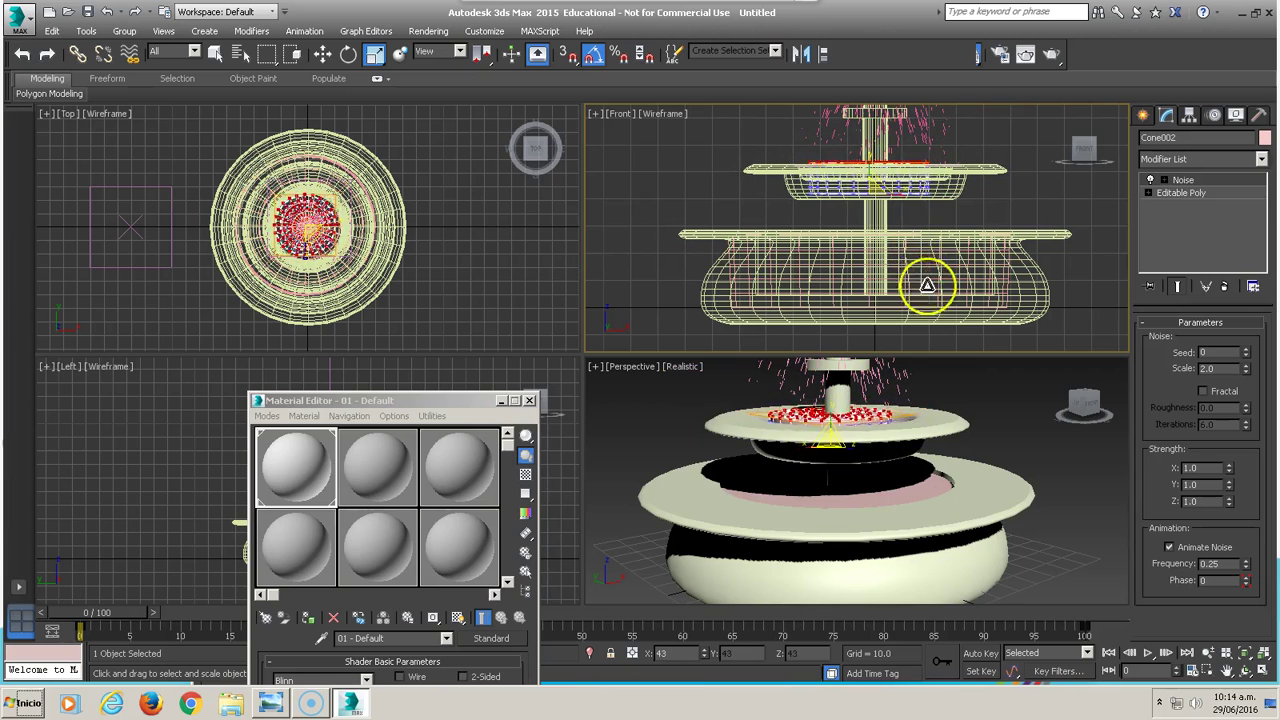
mouse_move(930, 185)
left_mouse_down()
mouse_move(873, 157)
mouse_move(864, 172)
left_mouse_up()
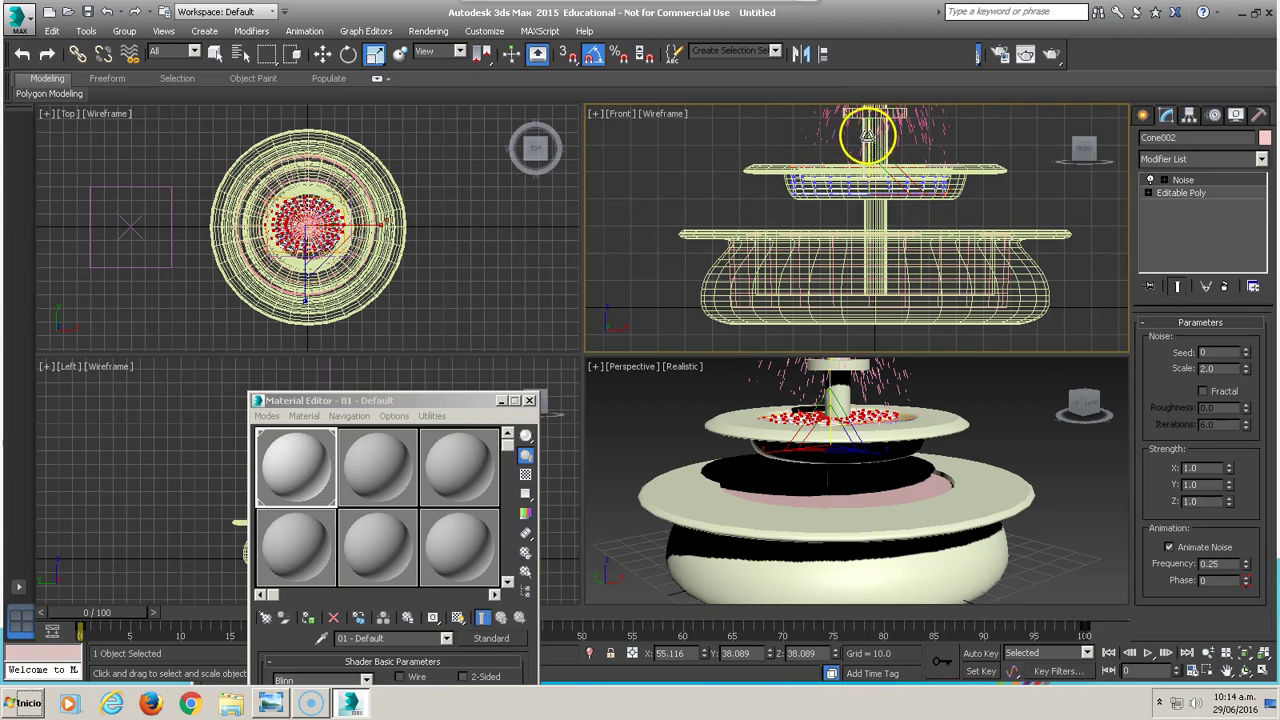
mouse_move(764, 512)
middle_mouse_down("alt")
mouse_move(794, 463)
mouse_move(836, 484)
middle_mouse_up("alt")
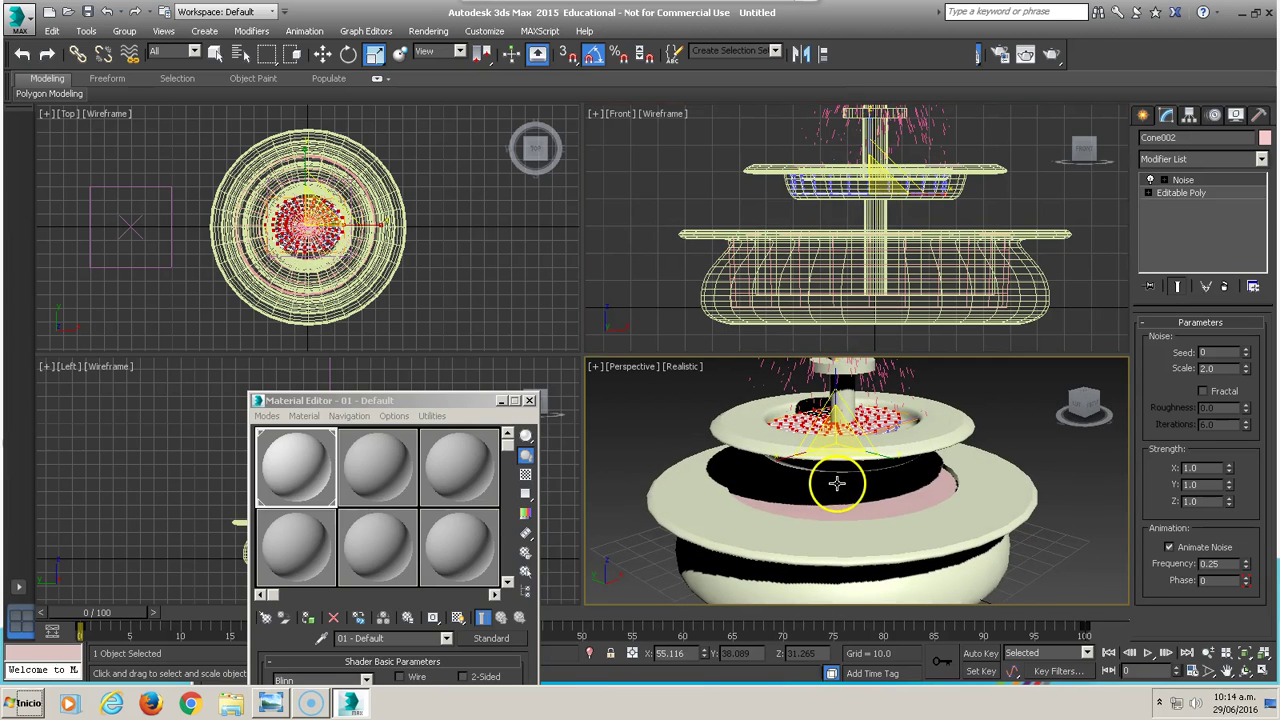
left_click_drag(380, 401, 359, 255)
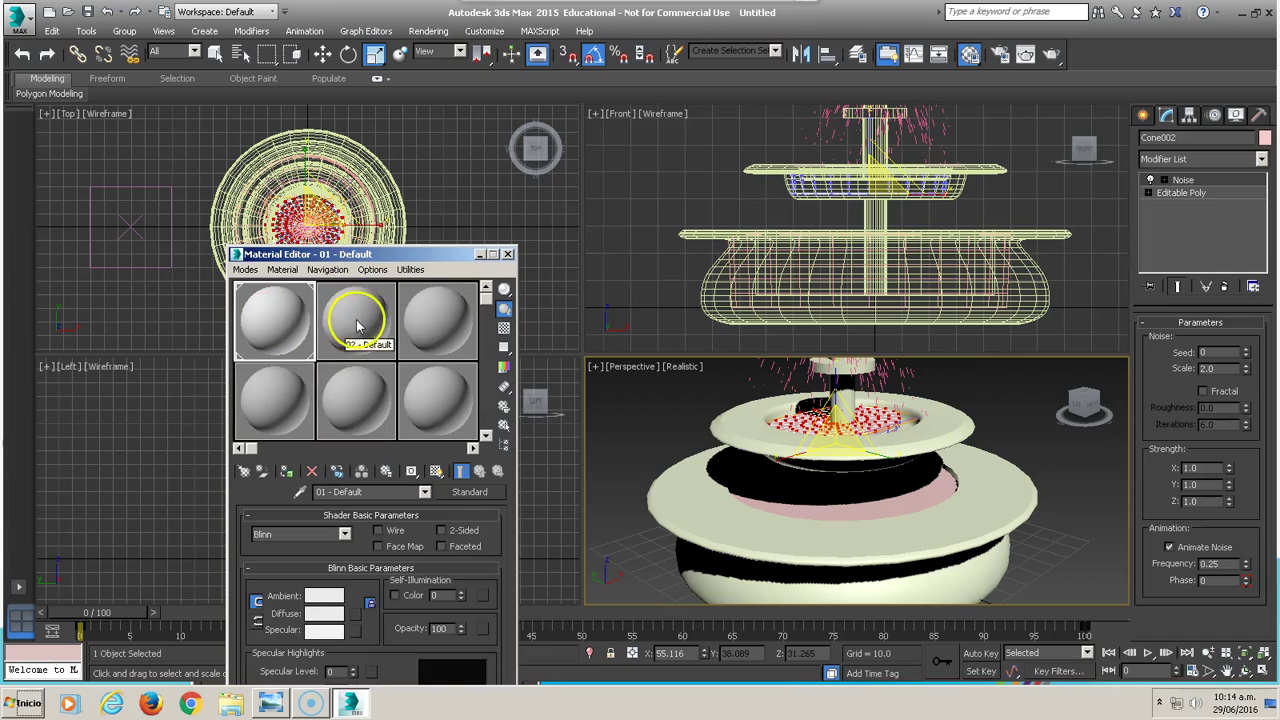
Apply the 02 - Default material to Cone002, shade the Perspective view, and advance to frame 100
left_click_drag(360, 315, 800, 495)
left_click_drag(357, 314, 805, 425)
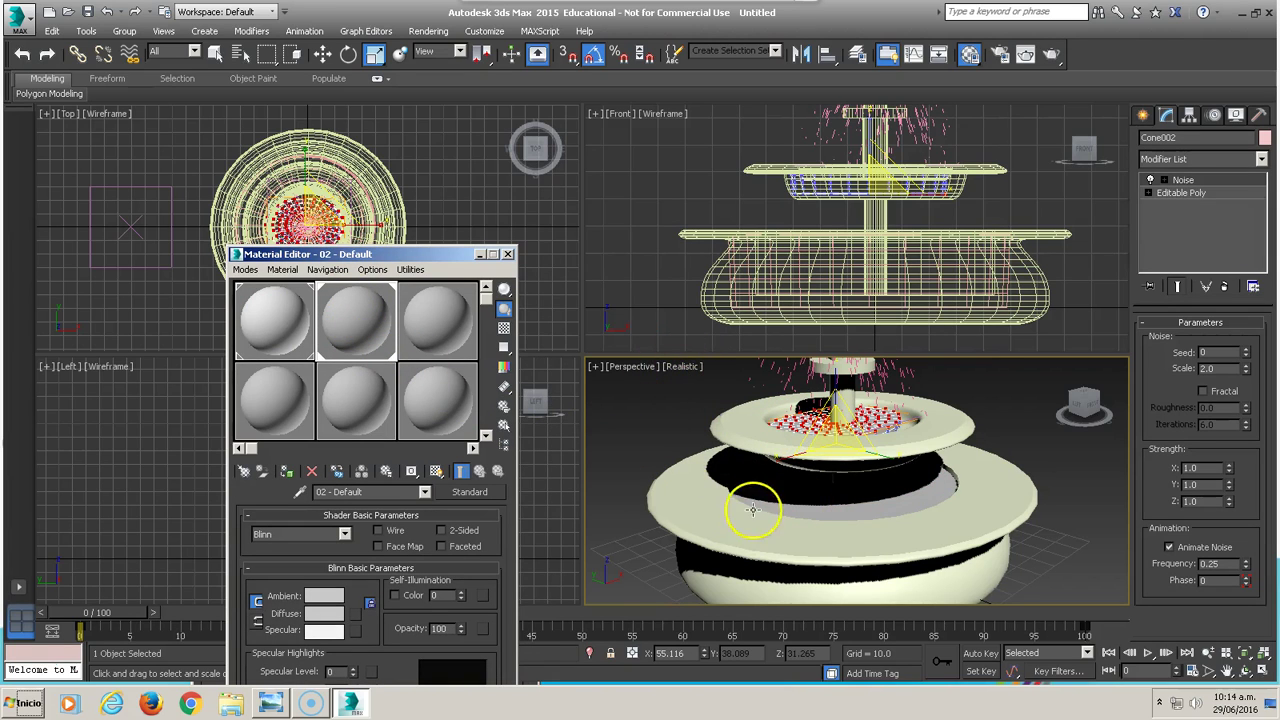
left_click(670, 369)
left_click(697, 396)
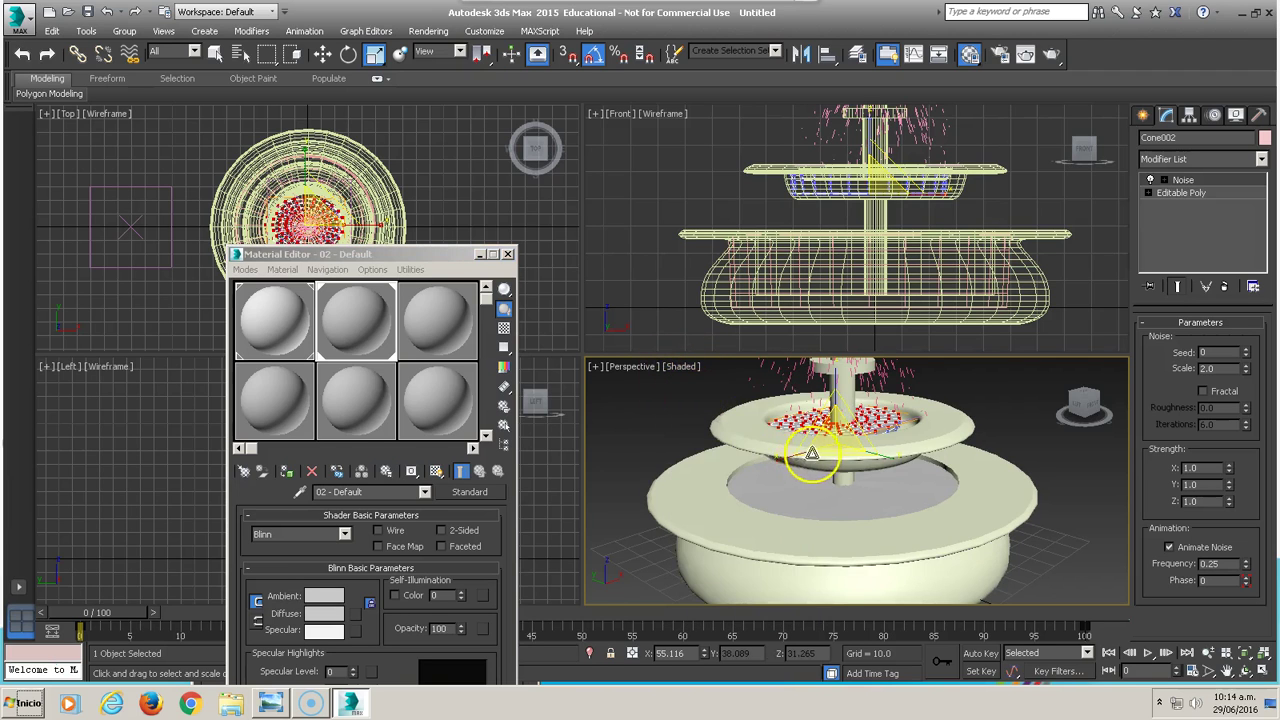
middle_click_drag(820, 474, 831, 517, "alt")
mouse_move(820, 611)
left_mouse_down()
mouse_move(686, 593)
mouse_move(991, 594)
mouse_move(808, 606)
mouse_move(922, 615)
mouse_move(749, 617)
mouse_move(1010, 590)
left_mouse_up()
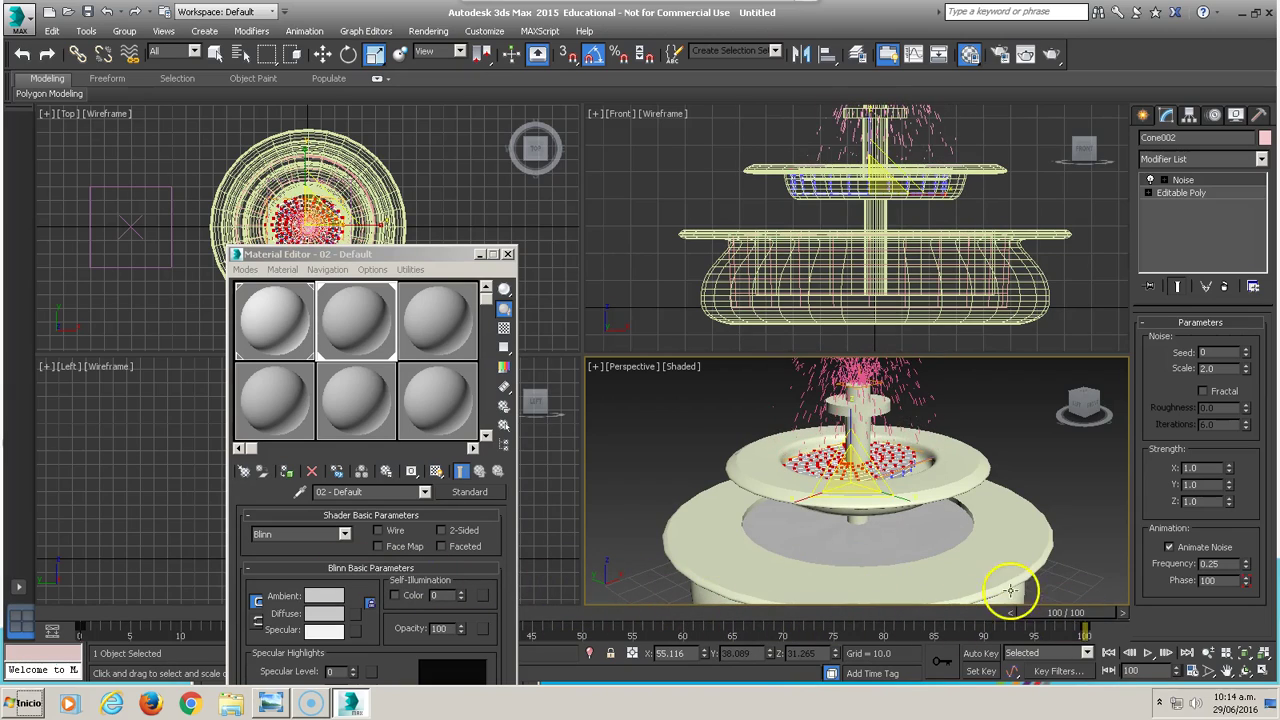
Reset 3ds Max to an empty scene without saving, and pick the Cylinder primitive
left_click(18, 20)
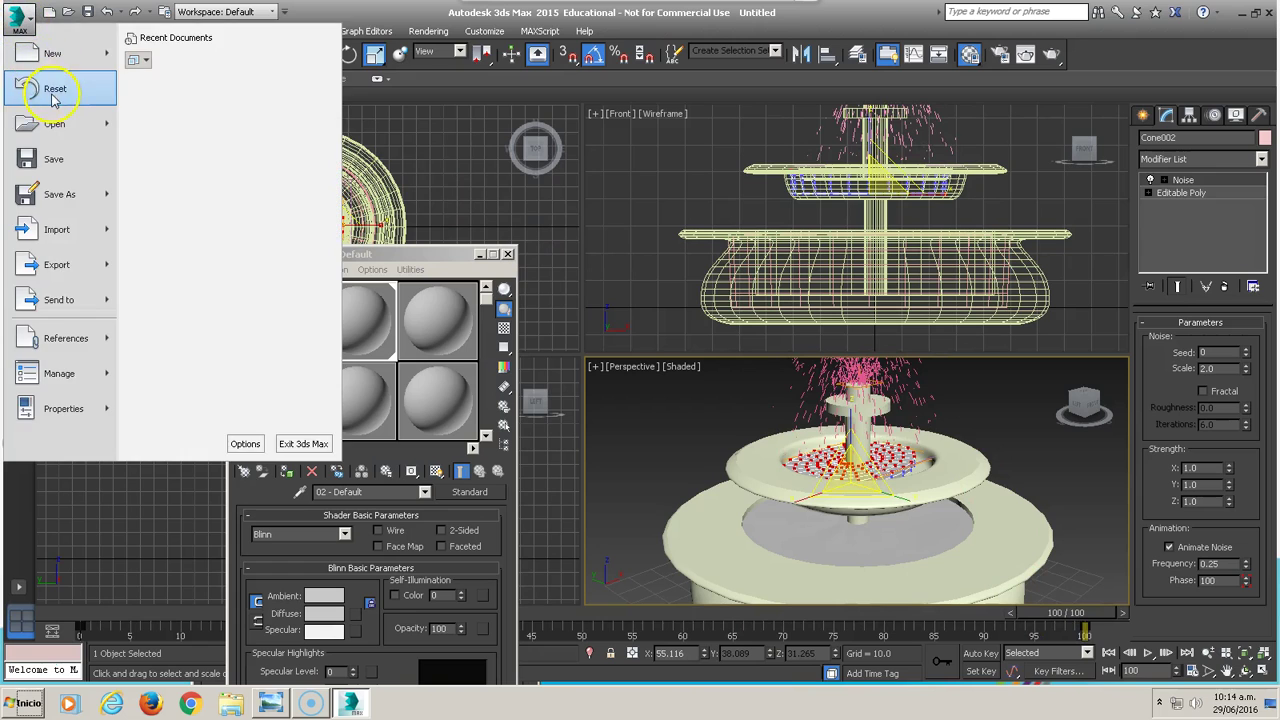
left_click(57, 100)
left_click(655, 380)
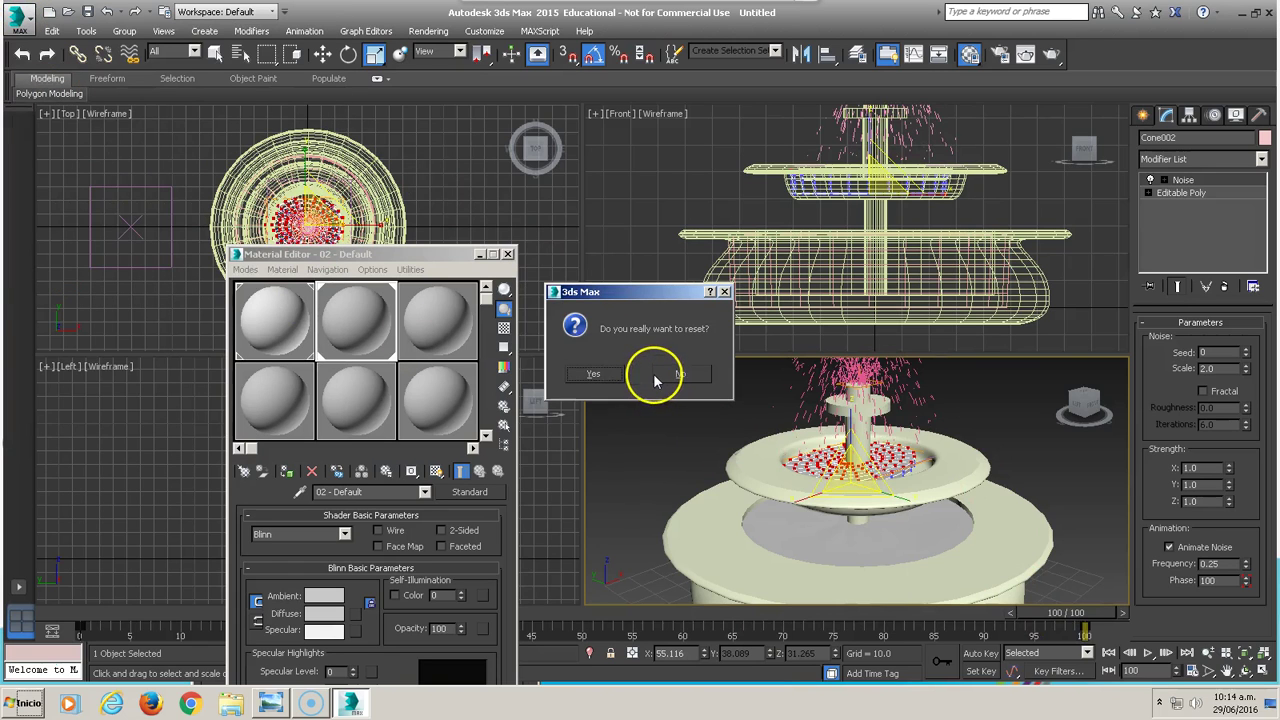
left_click(592, 375)
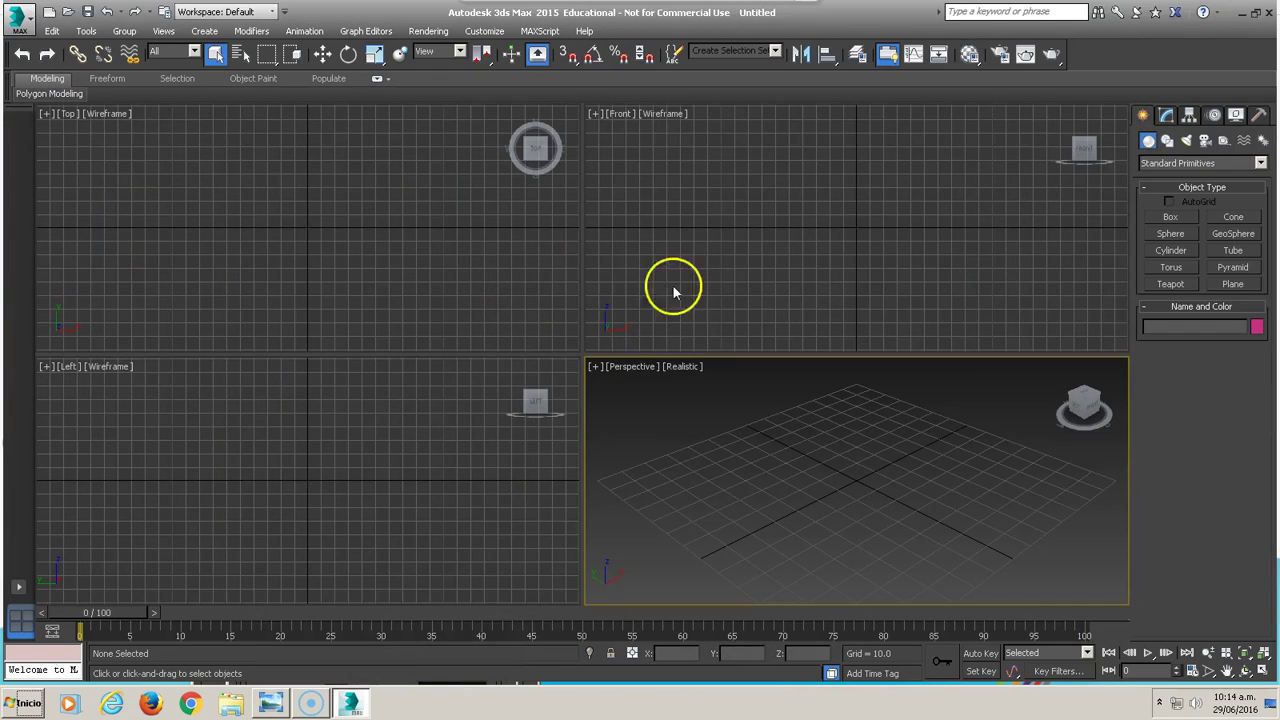
left_click(1175, 250)
Create a cylinder about 39 high in the Top view and convert it to Editable Poly
left_click_drag(291, 224, 318, 203)
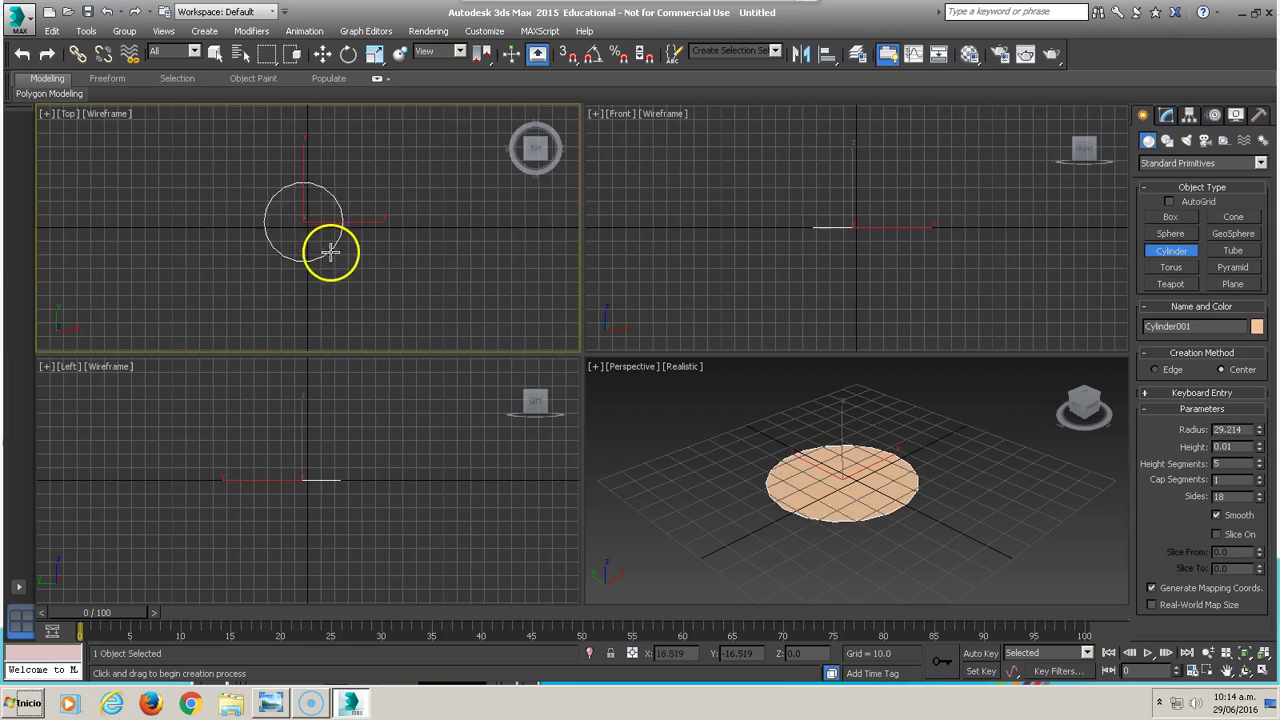
left_click(317, 169)
left_click(829, 420)
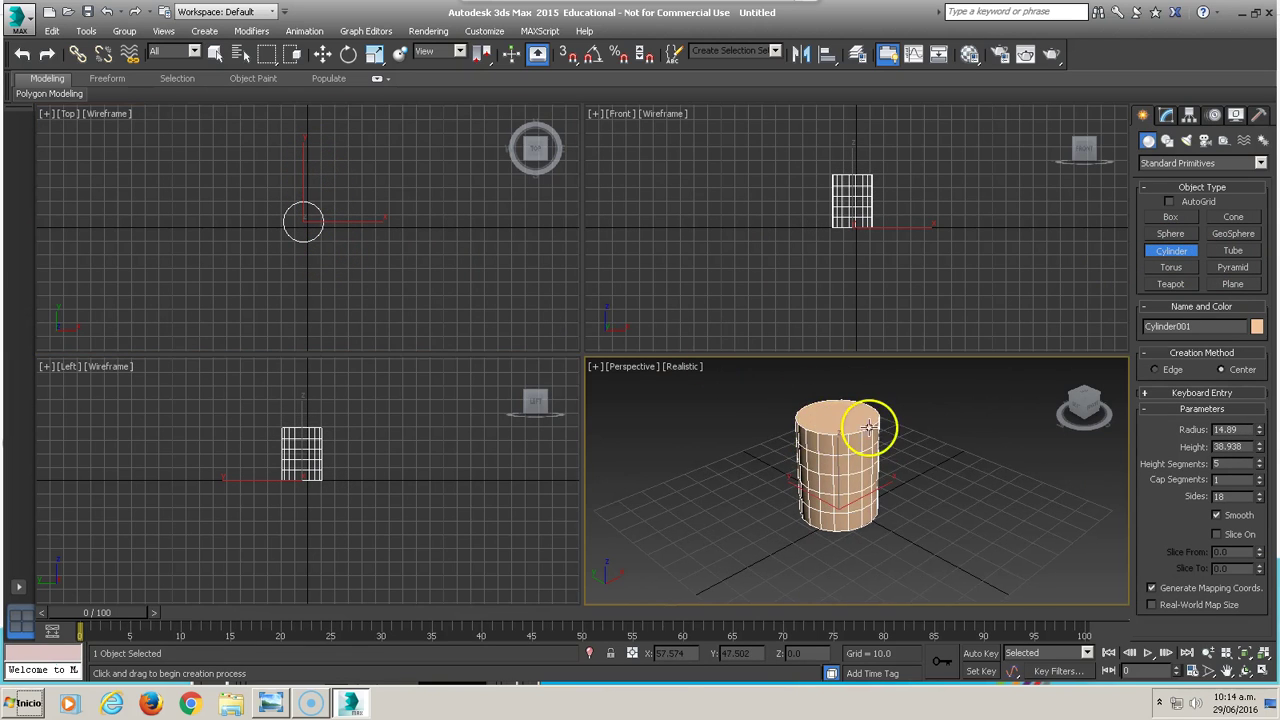
right_click(850, 429)
right_click(829, 429)
left_click(1014, 605)
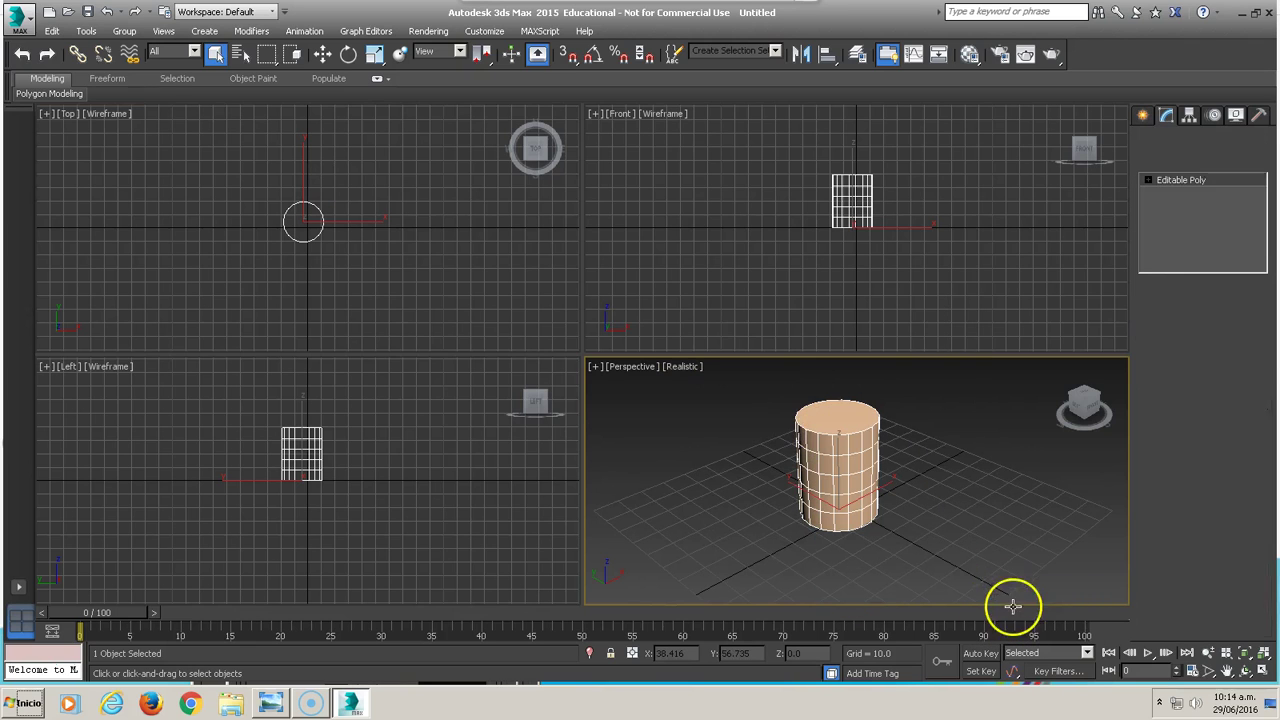
Inset the cylinder's top polygon and extrude it downward to hollow out a cup
left_click(1217, 340)
left_click(840, 420)
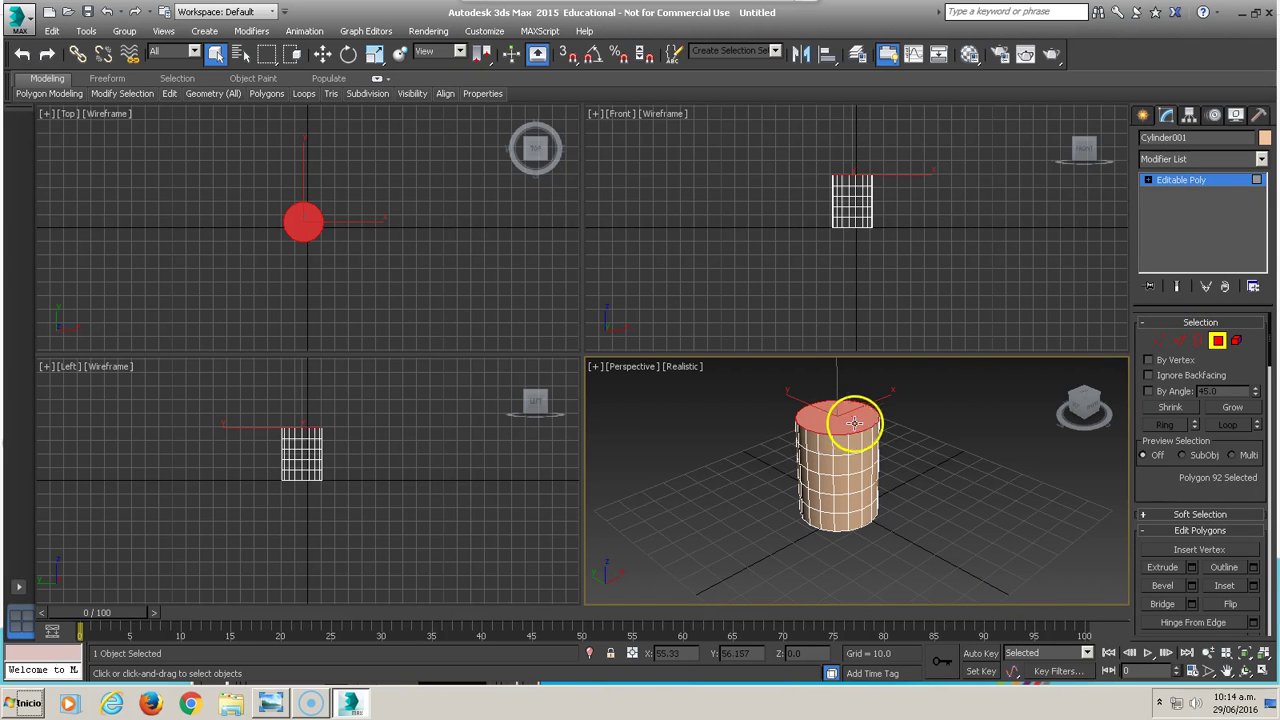
right_click(825, 417)
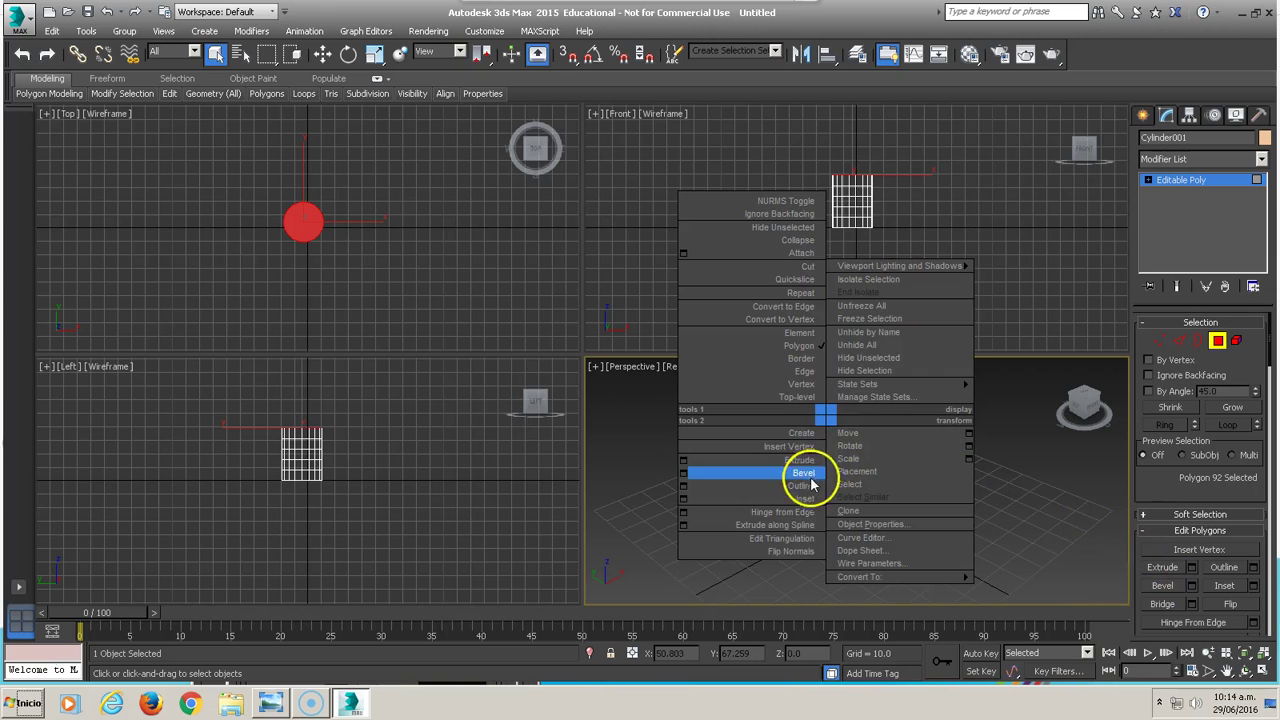
left_click(806, 496)
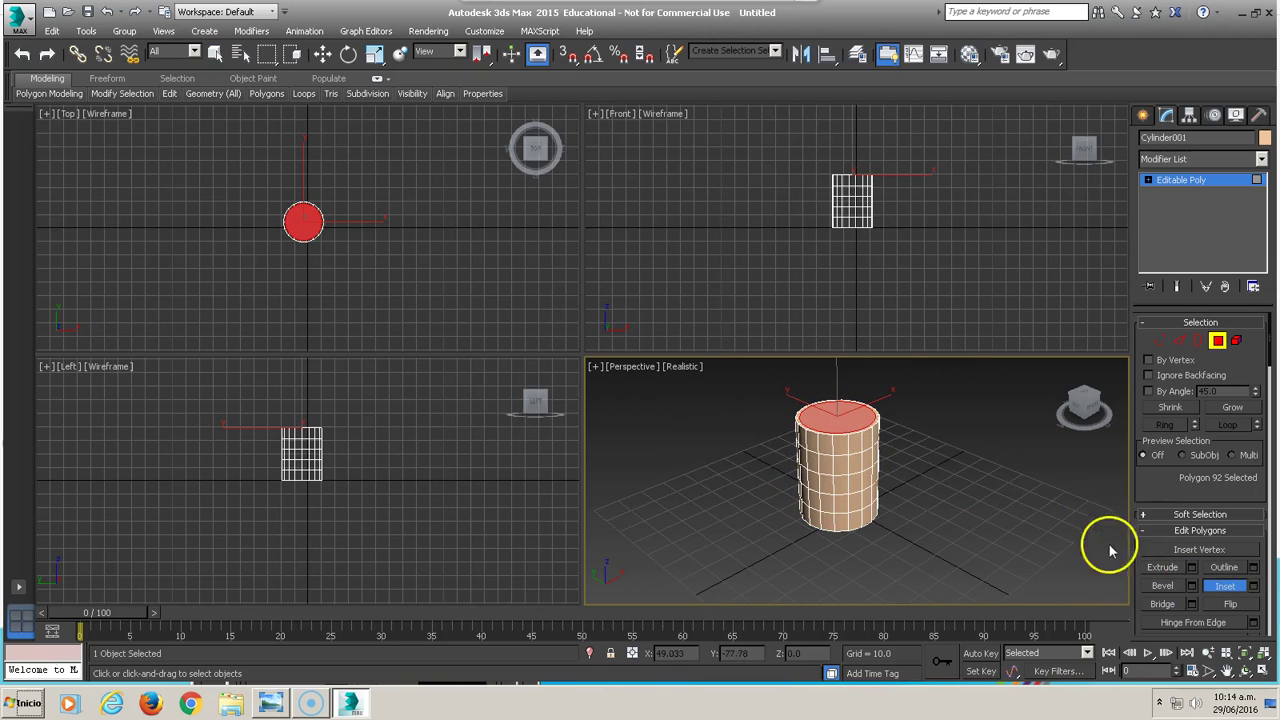
left_click(1153, 568)
left_click_drag(843, 420, 858, 522)
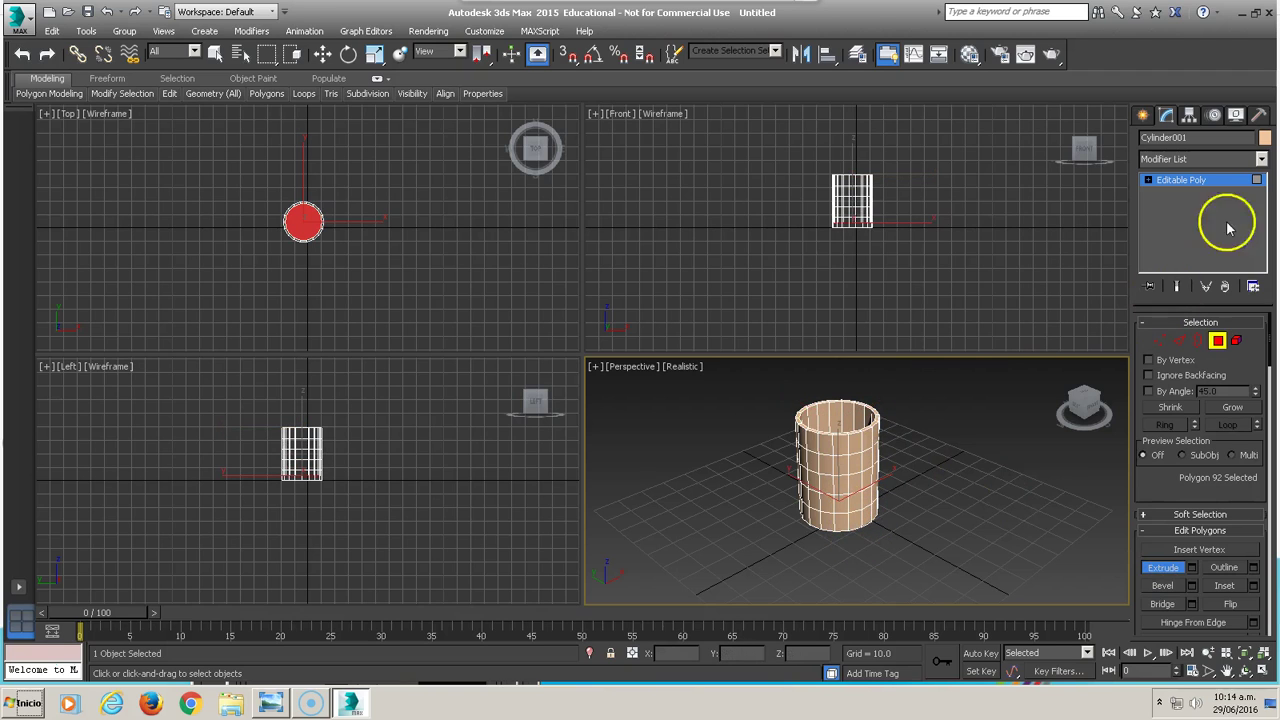
left_click(1262, 161)
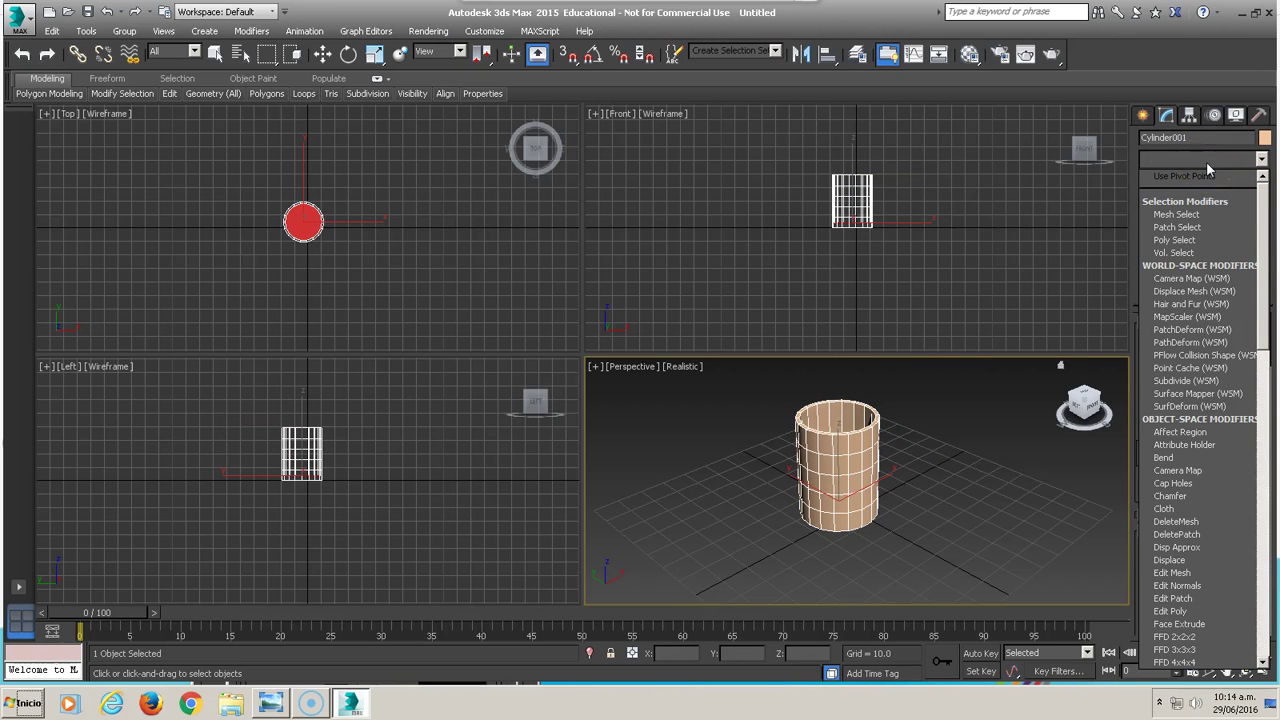
scroll(1207, 170, "down", 1)
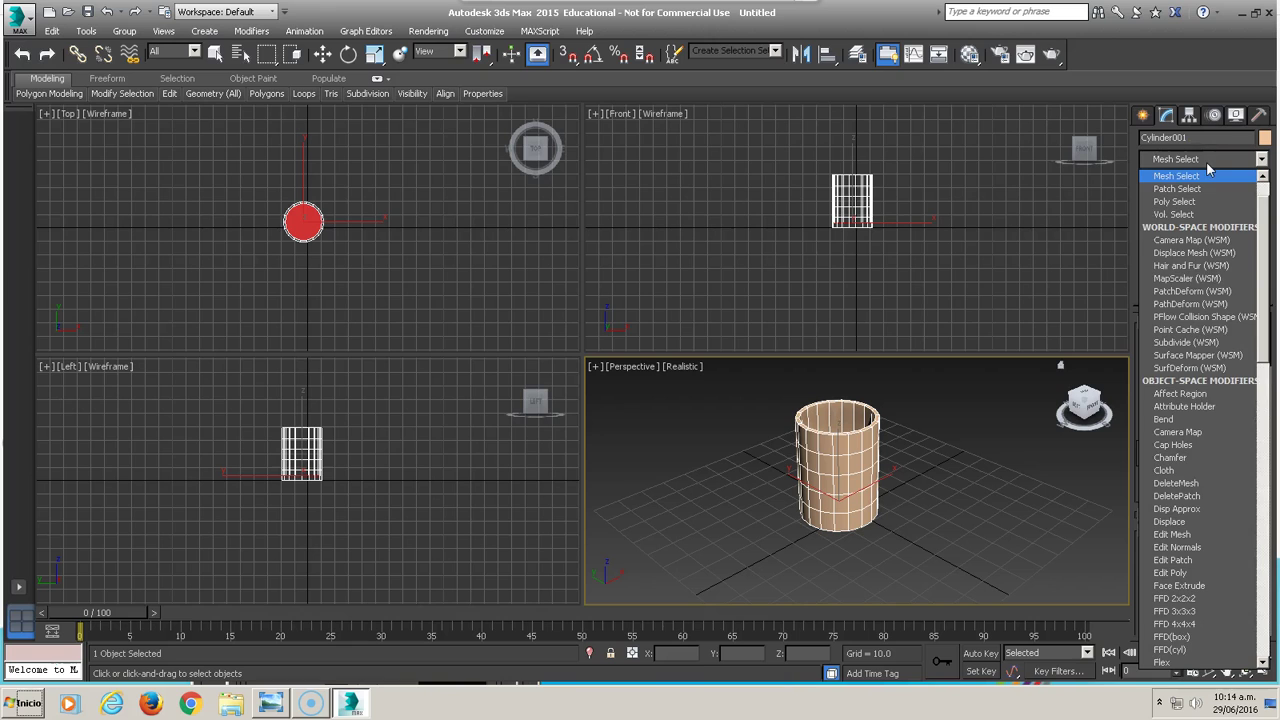
Add a MeshSmooth modifier to the cup using the Classic subdivision method
scroll(1206, 161, "down", 4)
scroll(1206, 161, "down", 4)
scroll(1206, 161, "down", 3)
scroll(1206, 161, "down", 4)
scroll(1206, 161, "down", 2)
scroll(1206, 161, "down", 1)
left_click(1206, 161)
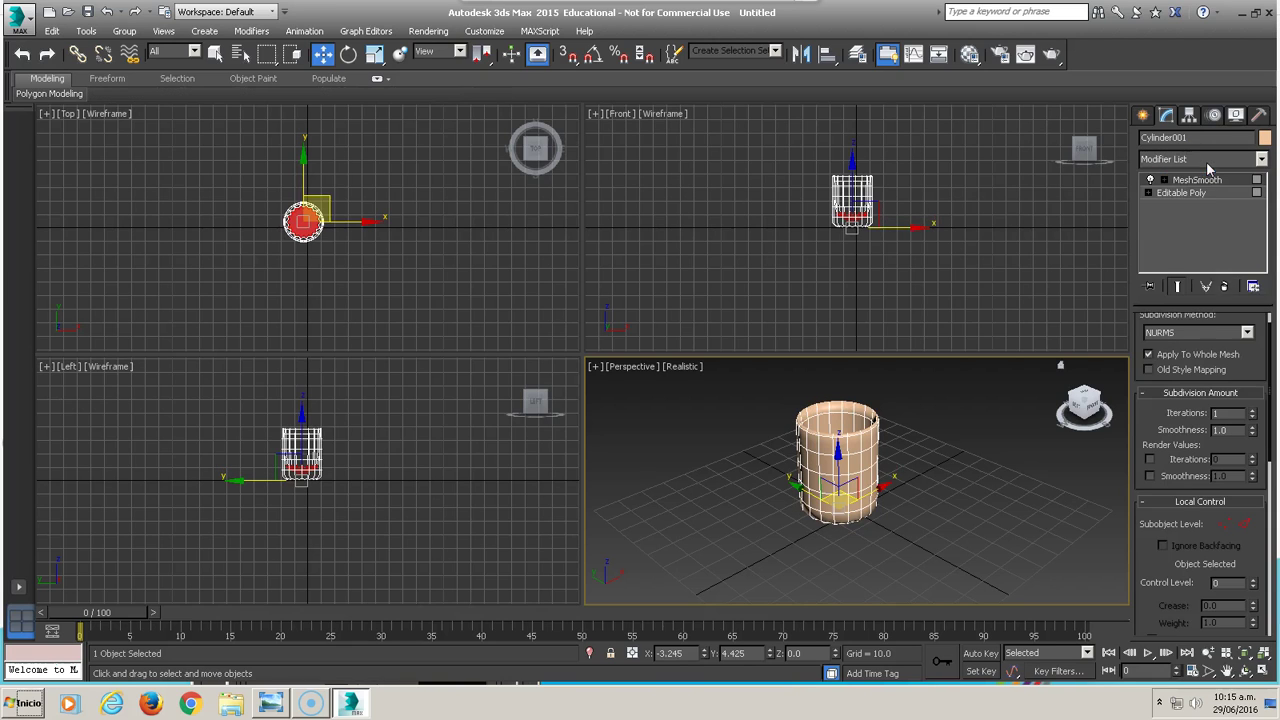
left_click(1175, 332)
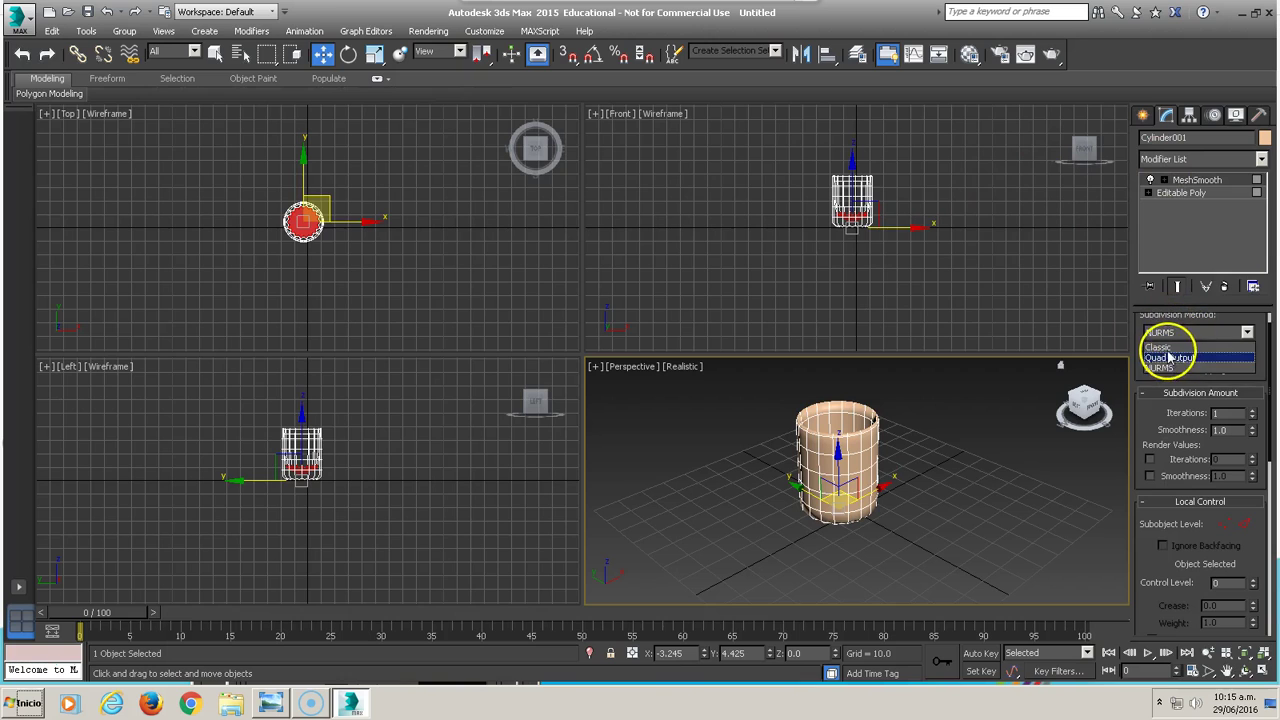
left_click(1168, 347)
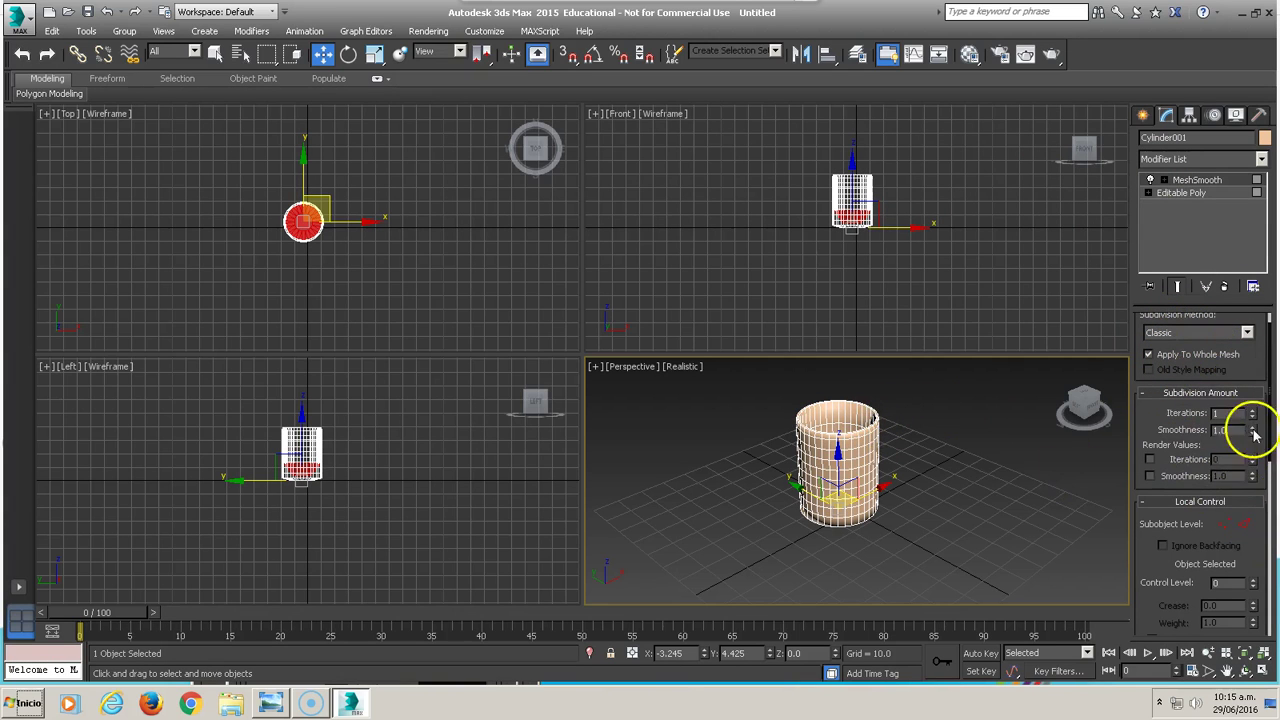
Lower MeshSmooth Strength to 0.1 and render a preview of the cup
left_click_drag(1247, 535, 1265, 400)
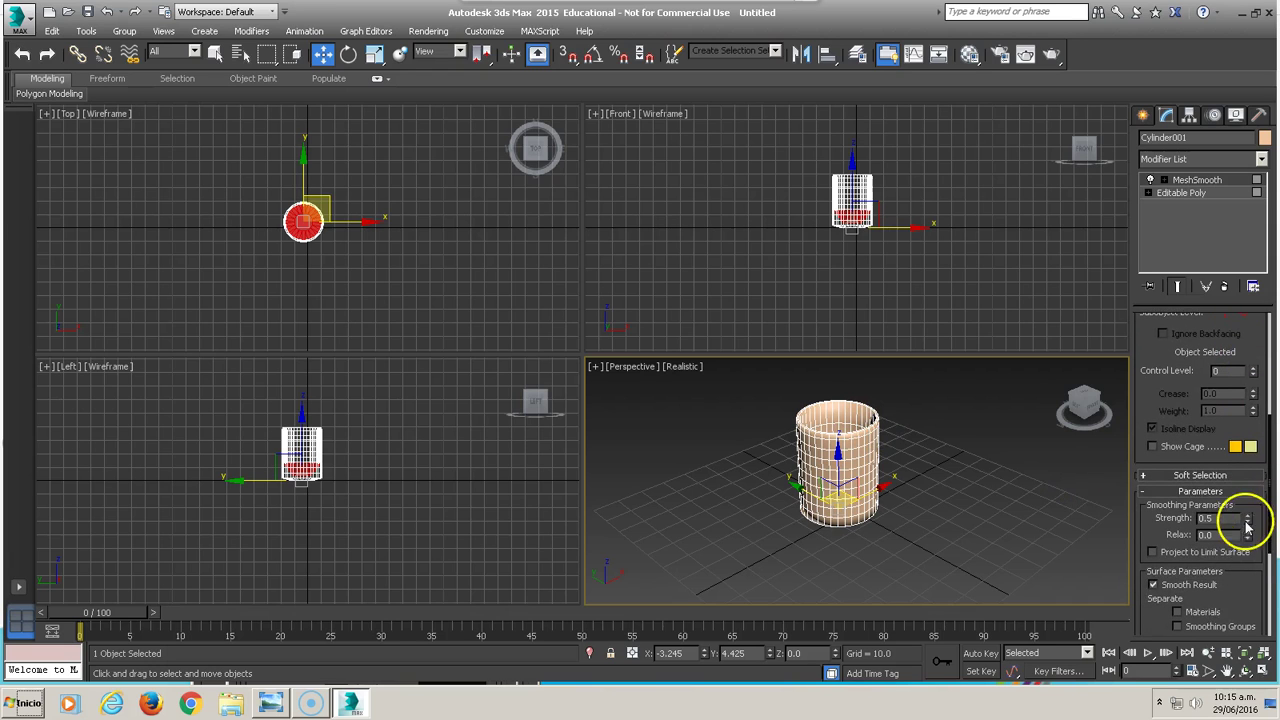
left_click_drag(1248, 523, 1257, 549)
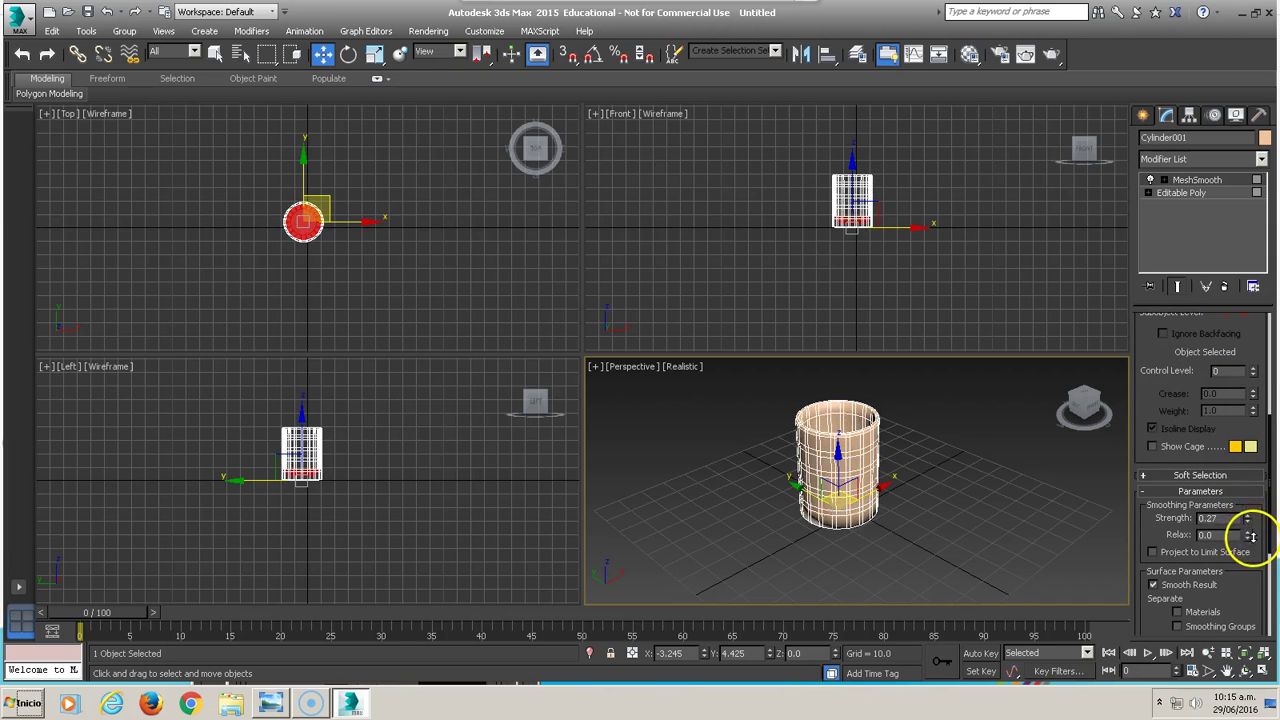
scroll(856, 450, "up", 1)
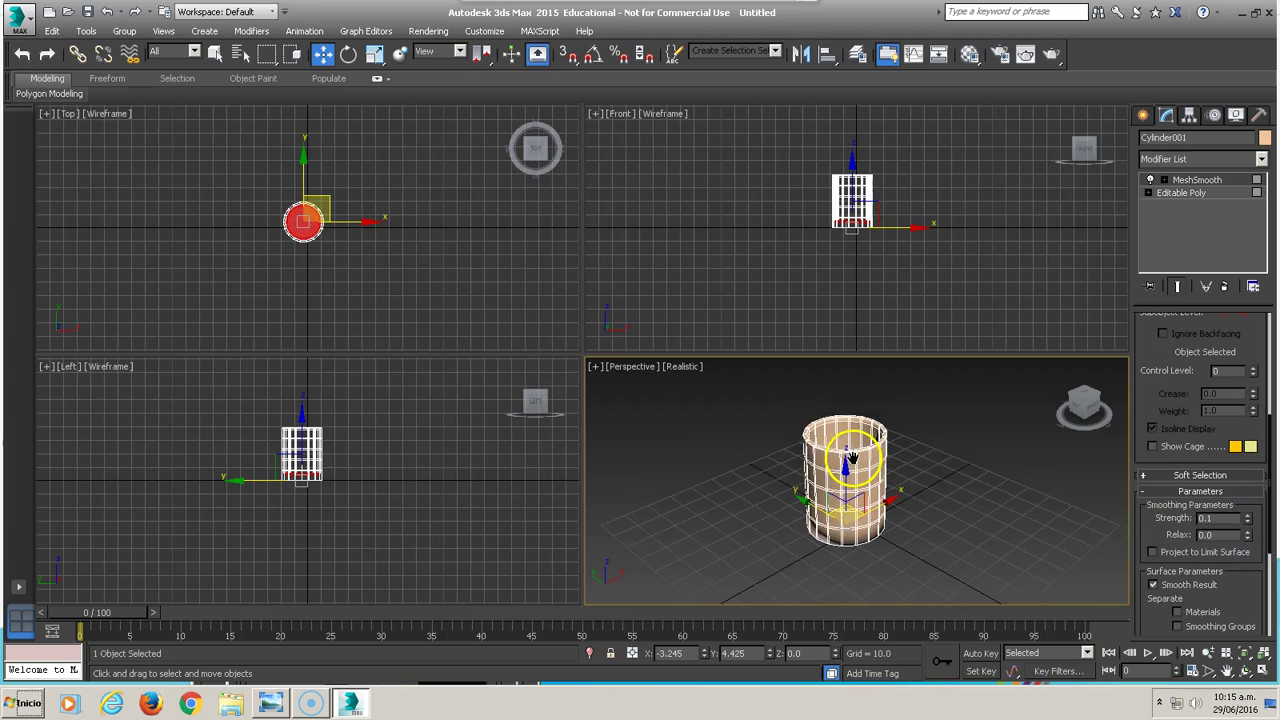
scroll(852, 452, "up", 2)
scroll(849, 455, "up", 2)
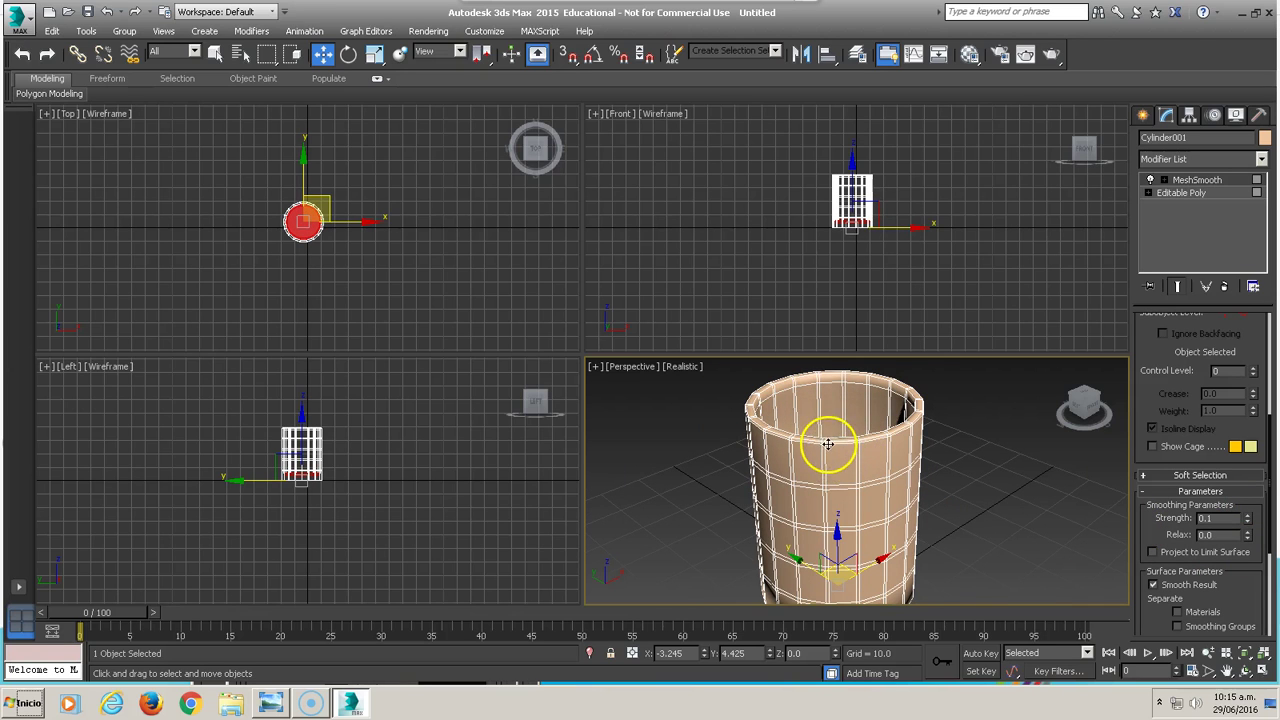
key("shift+q")
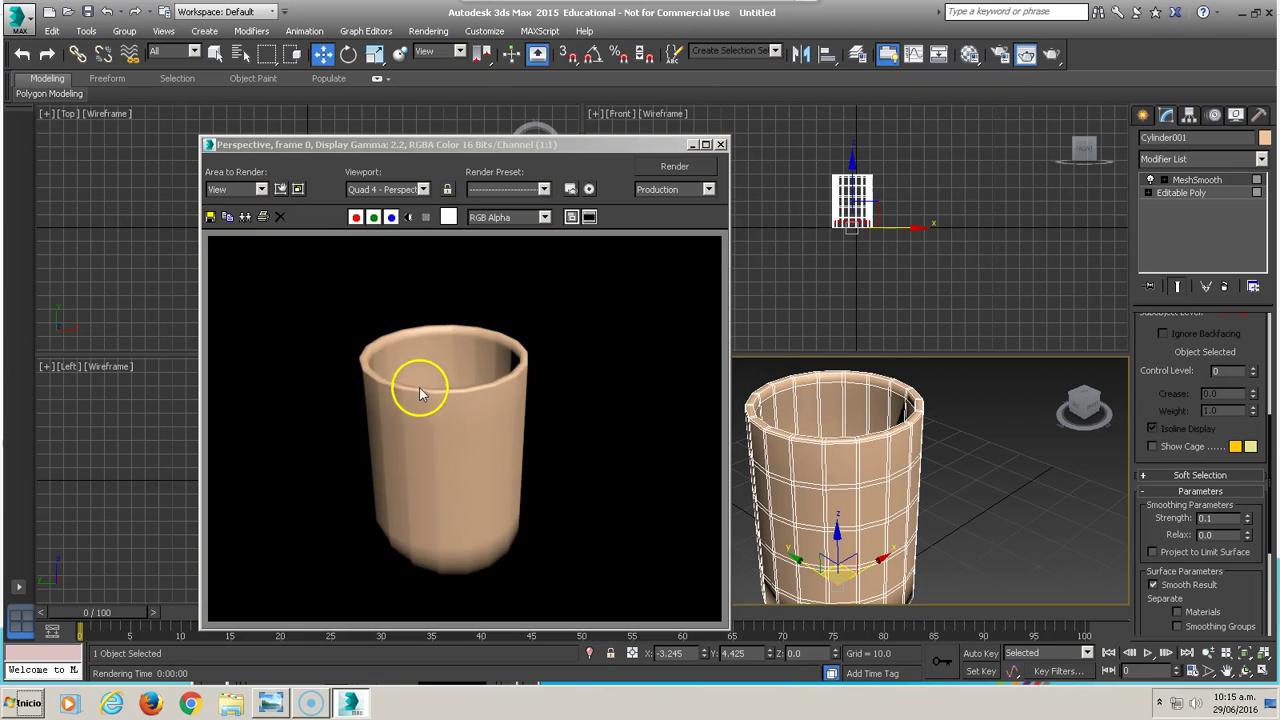
left_click(721, 145)
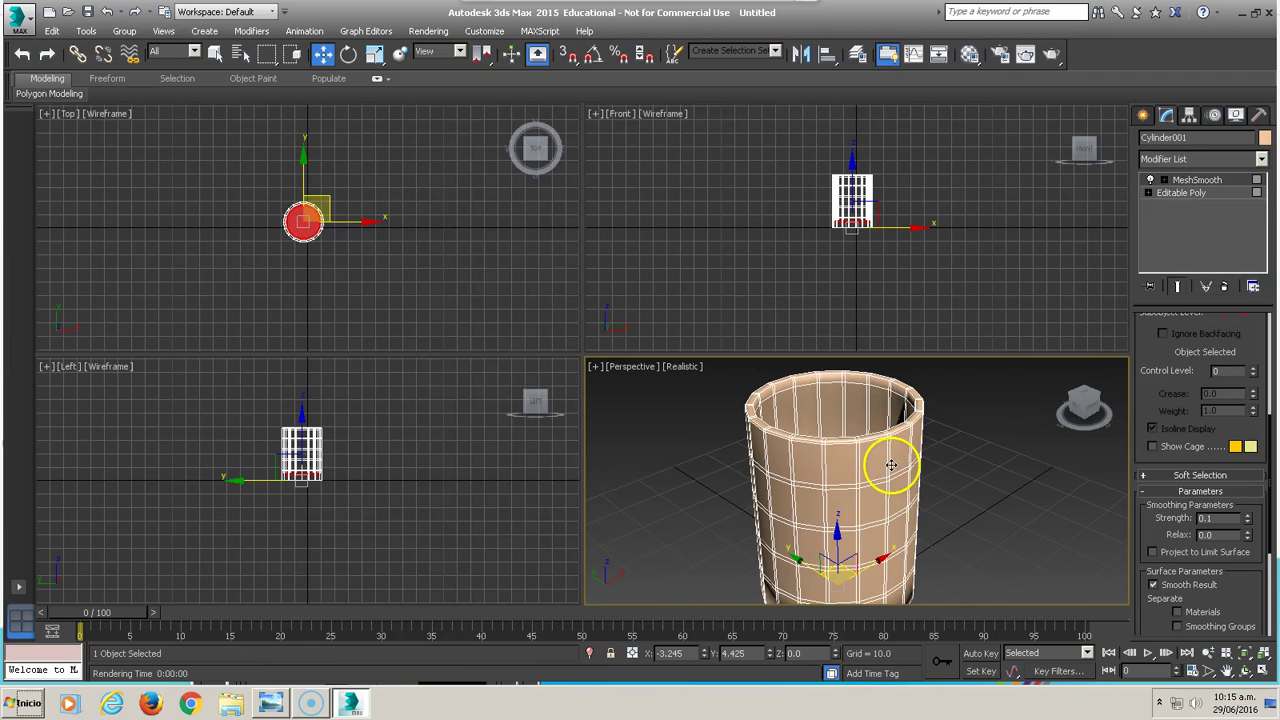
scroll(890, 465, "down", 3)
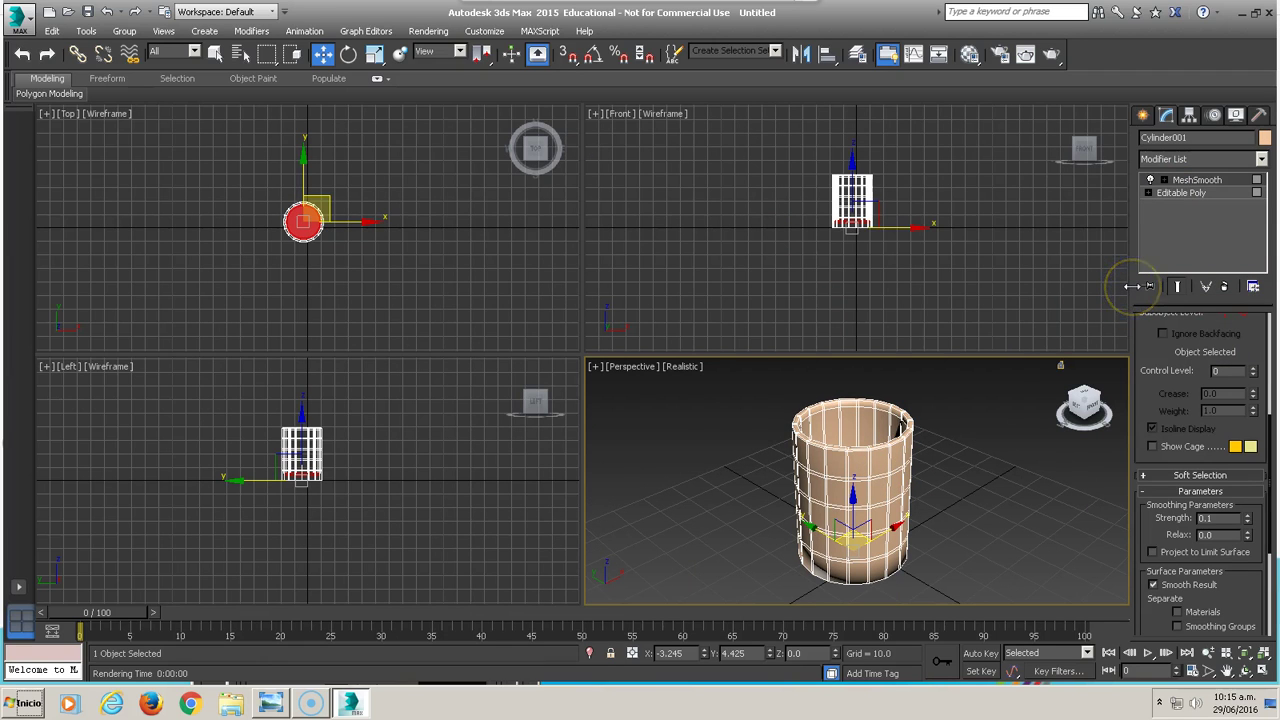
Create a Super Spray particle emitter in the Top view beside the cup
left_click(1143, 115)
left_click(1176, 165)
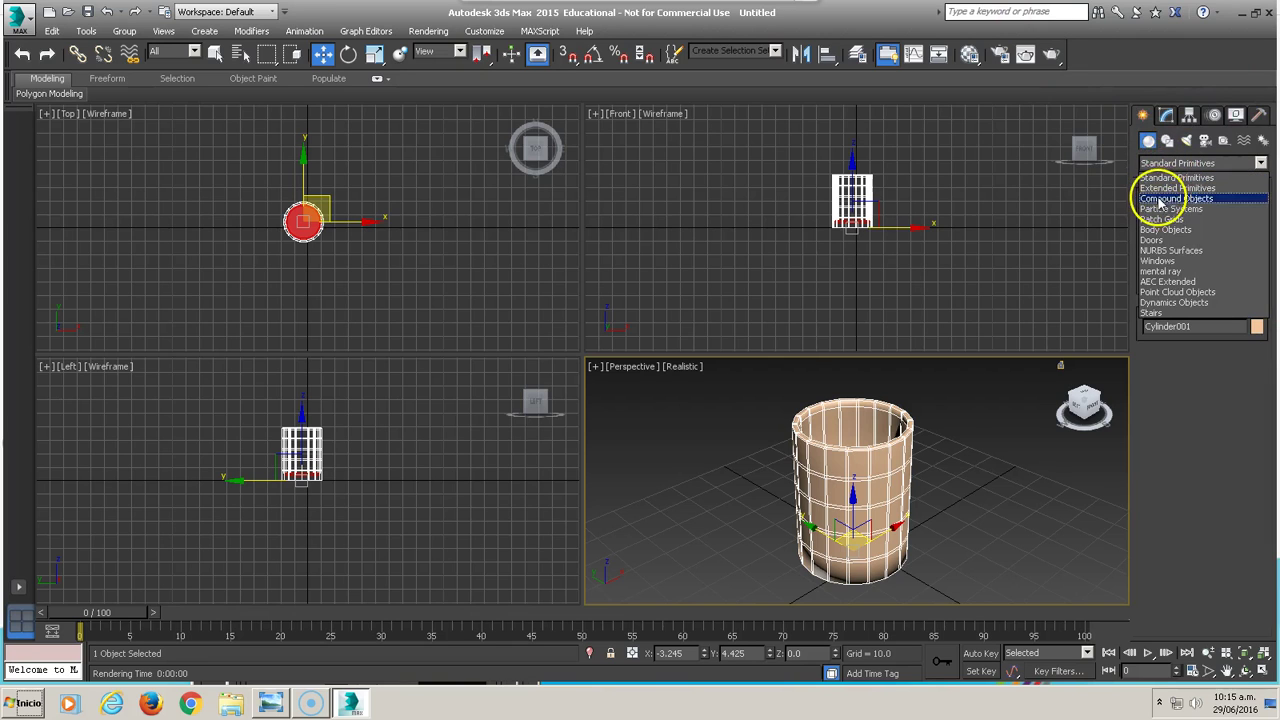
left_click(1165, 209)
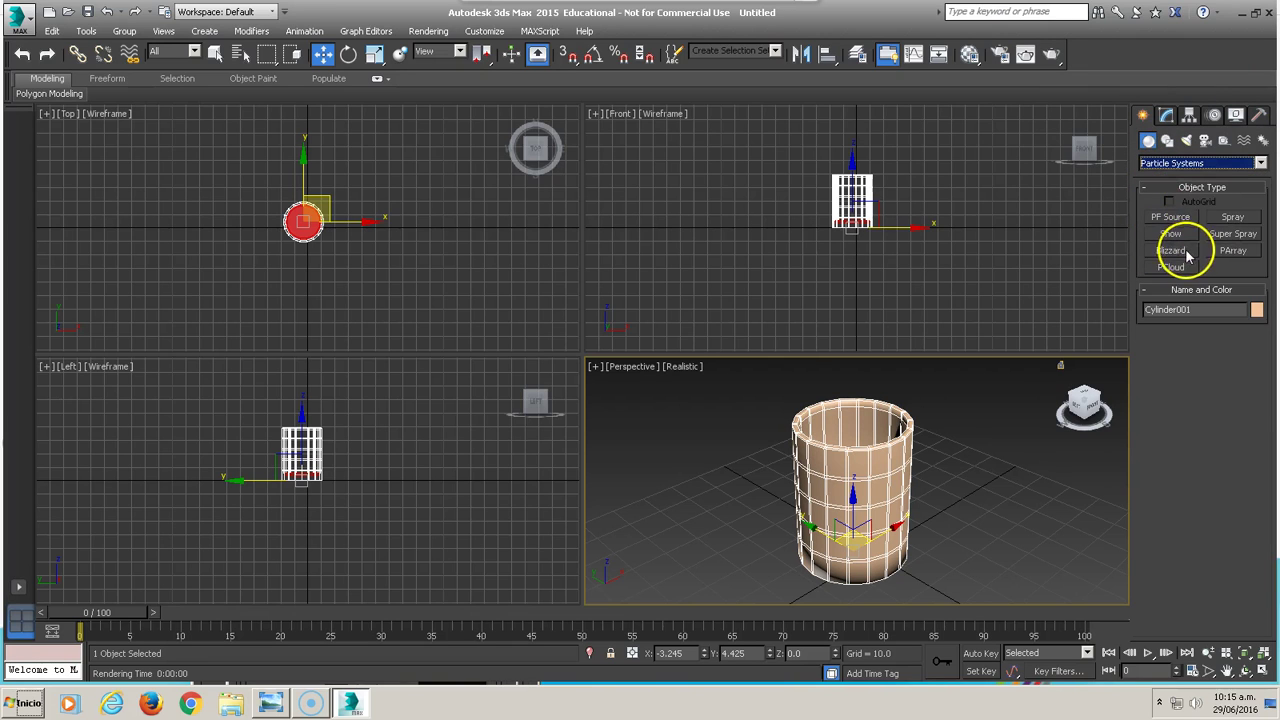
left_click(1220, 235)
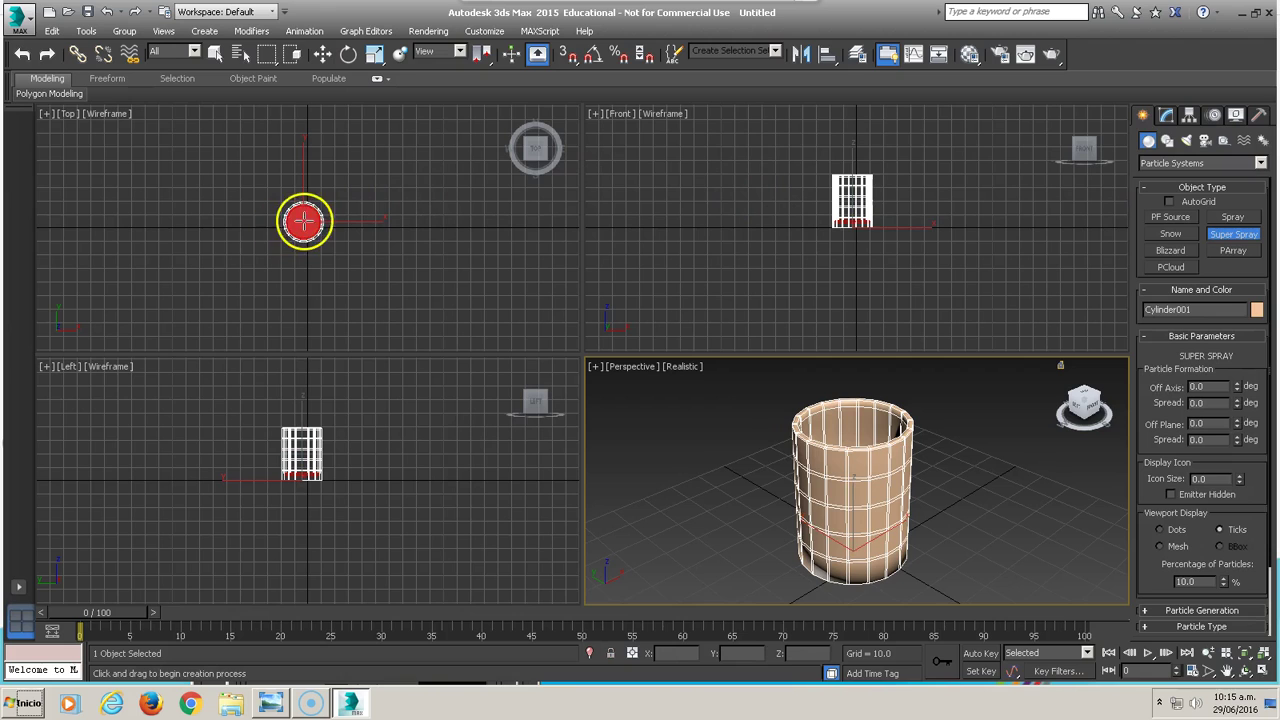
left_click_drag(283, 212, 286, 206)
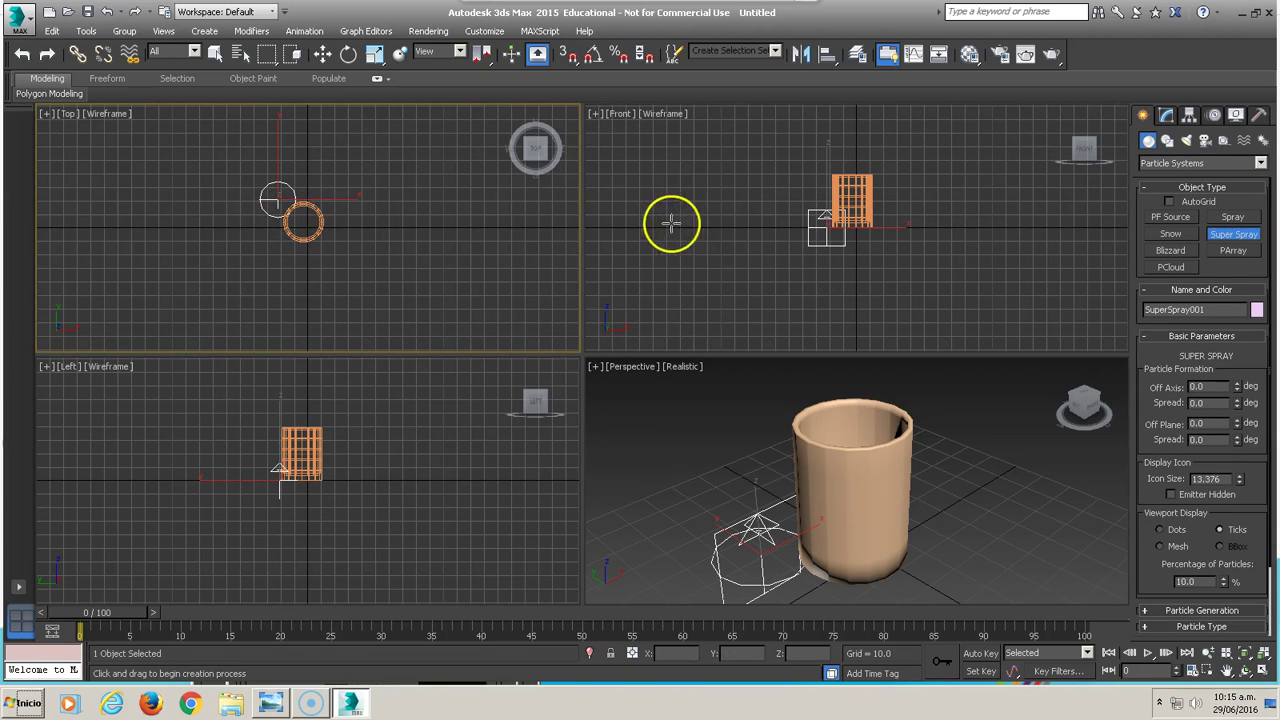
right_click(800, 219)
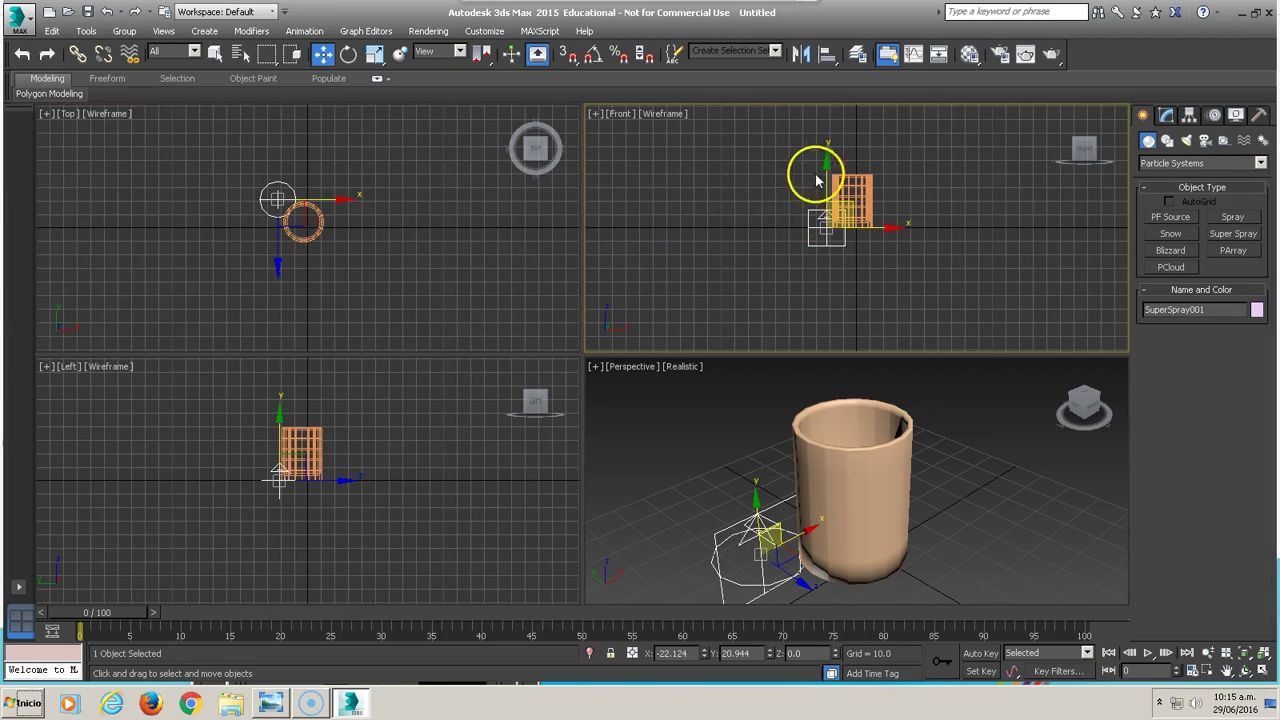
Raise and tilt the emitter, move it over the cup, and view frame 23
left_click_drag(826, 162, 825, 77)
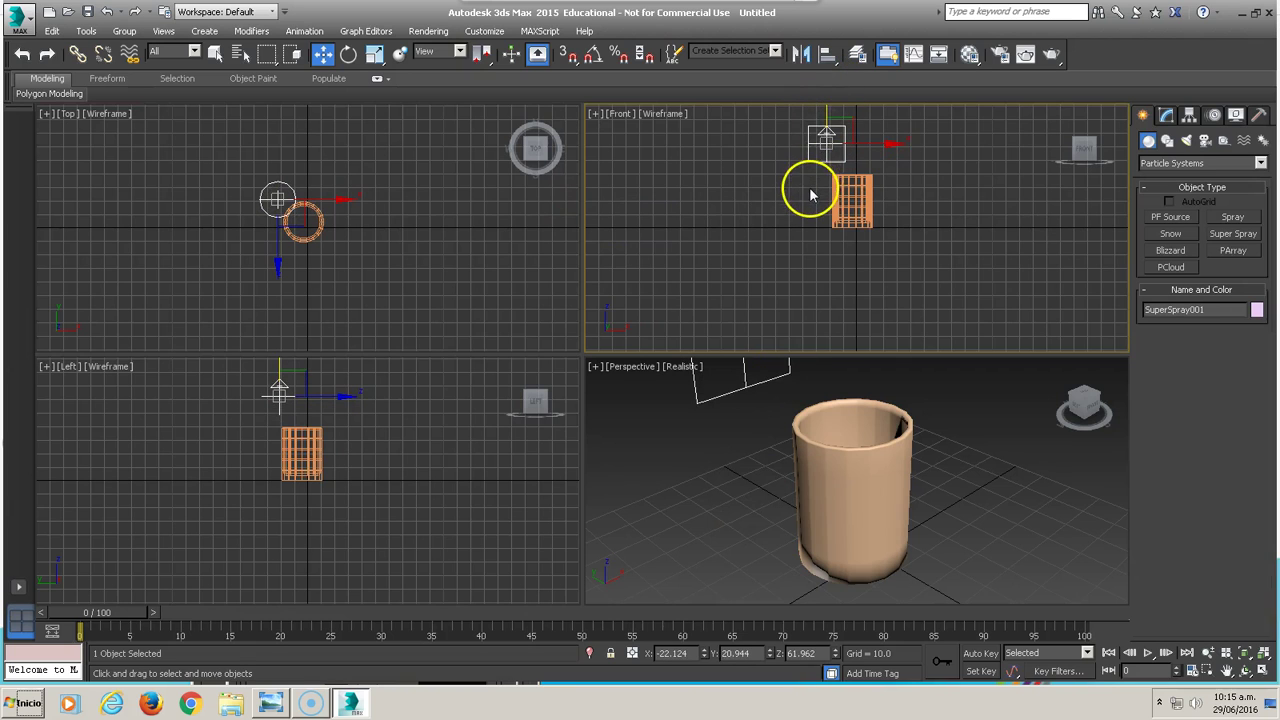
key("e")
mouse_move(831, 134)
left_mouse_down()
mouse_move(856, 452)
mouse_move(848, 398)
left_mouse_up()
left_click_drag(864, 139, 896, 132)
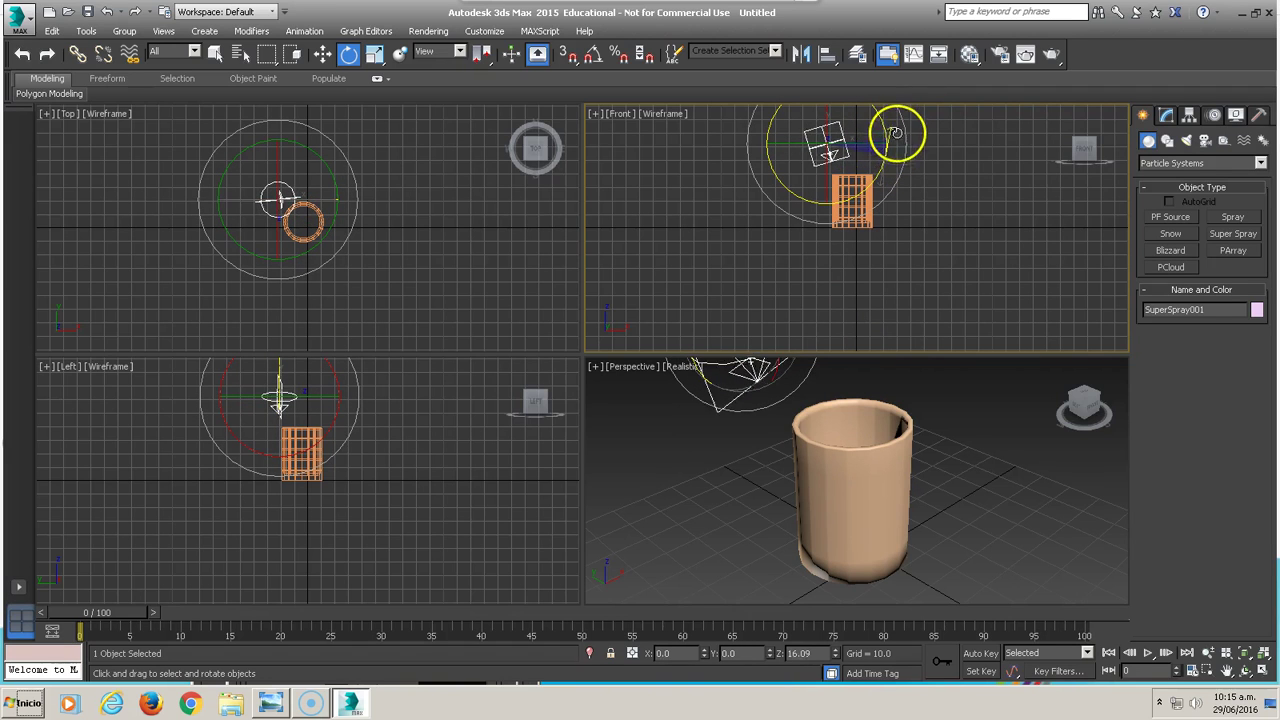
right_click(271, 212)
right_click(277, 192)
left_click(298, 210)
left_click_drag(276, 148, 277, 173)
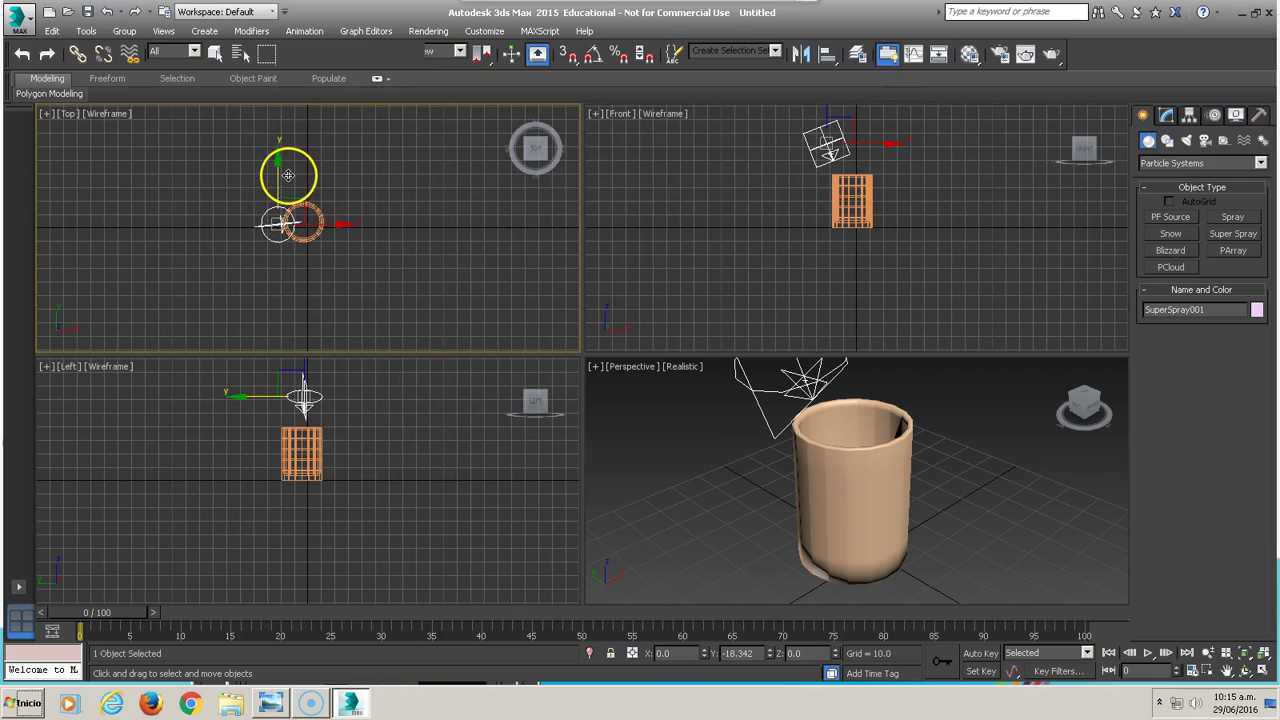
middle_click_drag(606, 528, 624, 553)
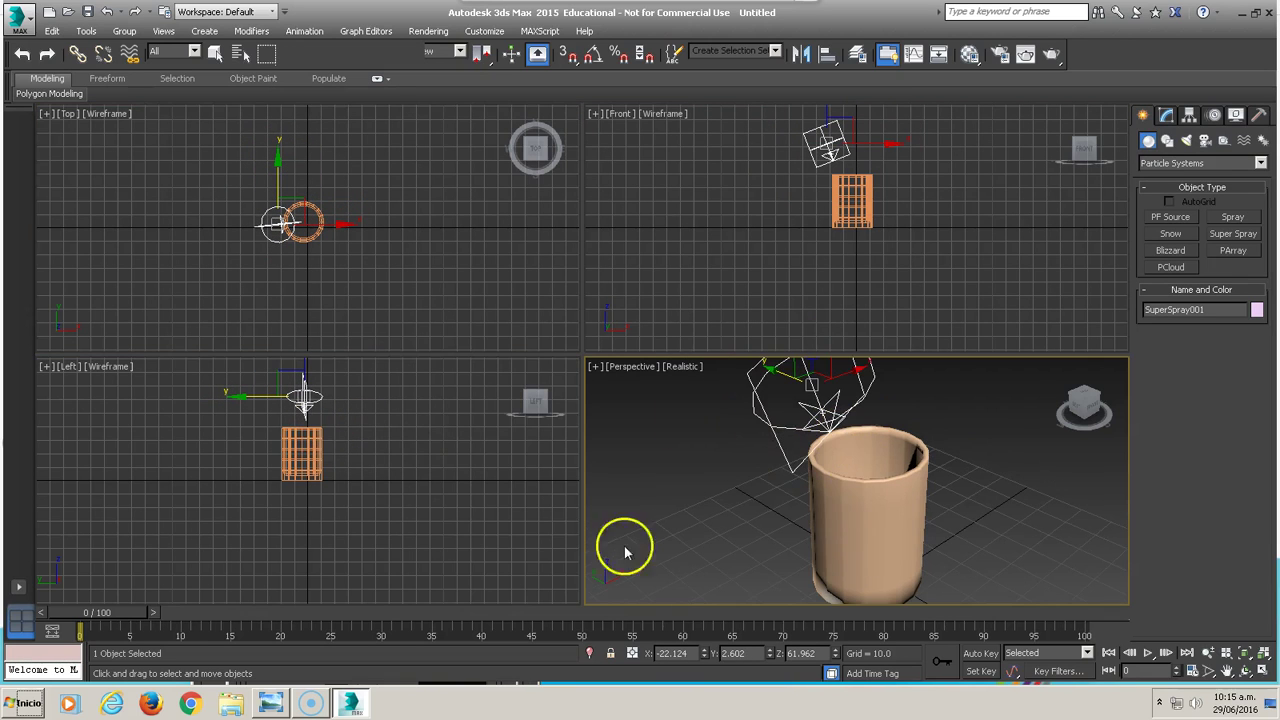
mouse_move(137, 610)
left_mouse_down()
mouse_move(434, 597)
mouse_move(240, 591)
mouse_move(361, 600)
left_mouse_up()
left_click(1165, 116)
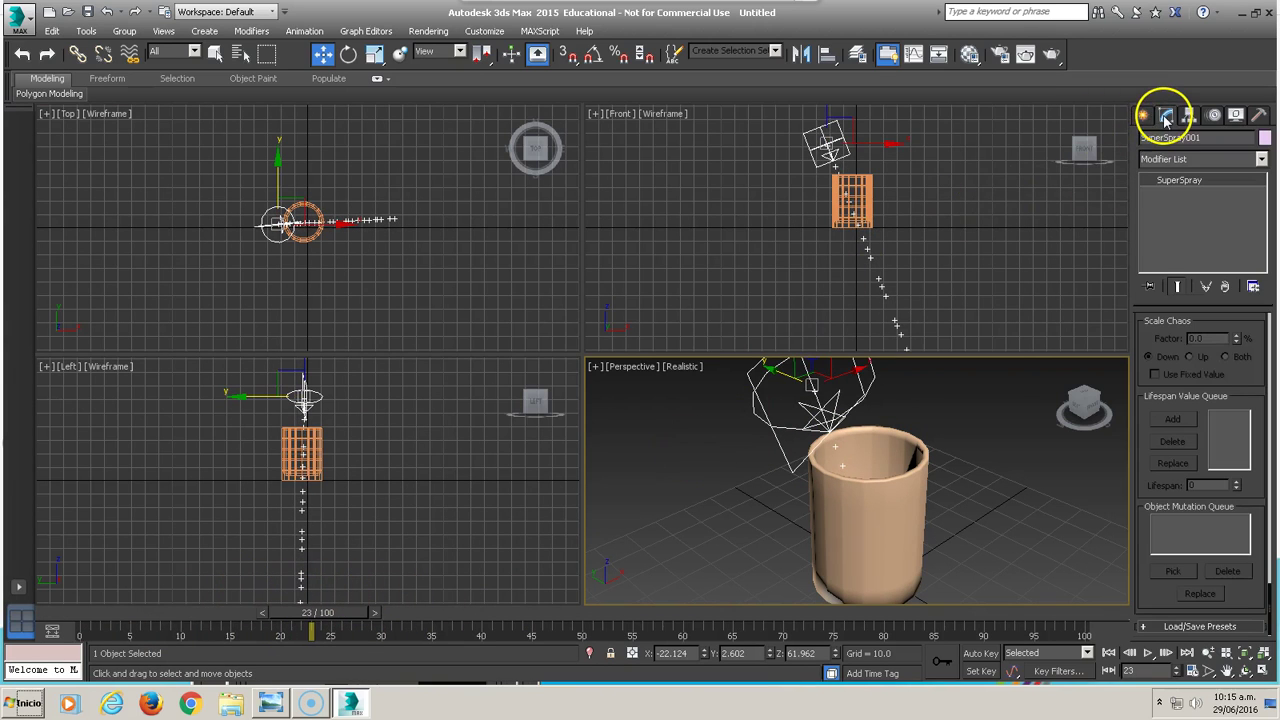
mouse_move(1233, 316)
left_mouse_down()
mouse_move(1243, 706)
mouse_move(1258, 685)
left_mouse_up()
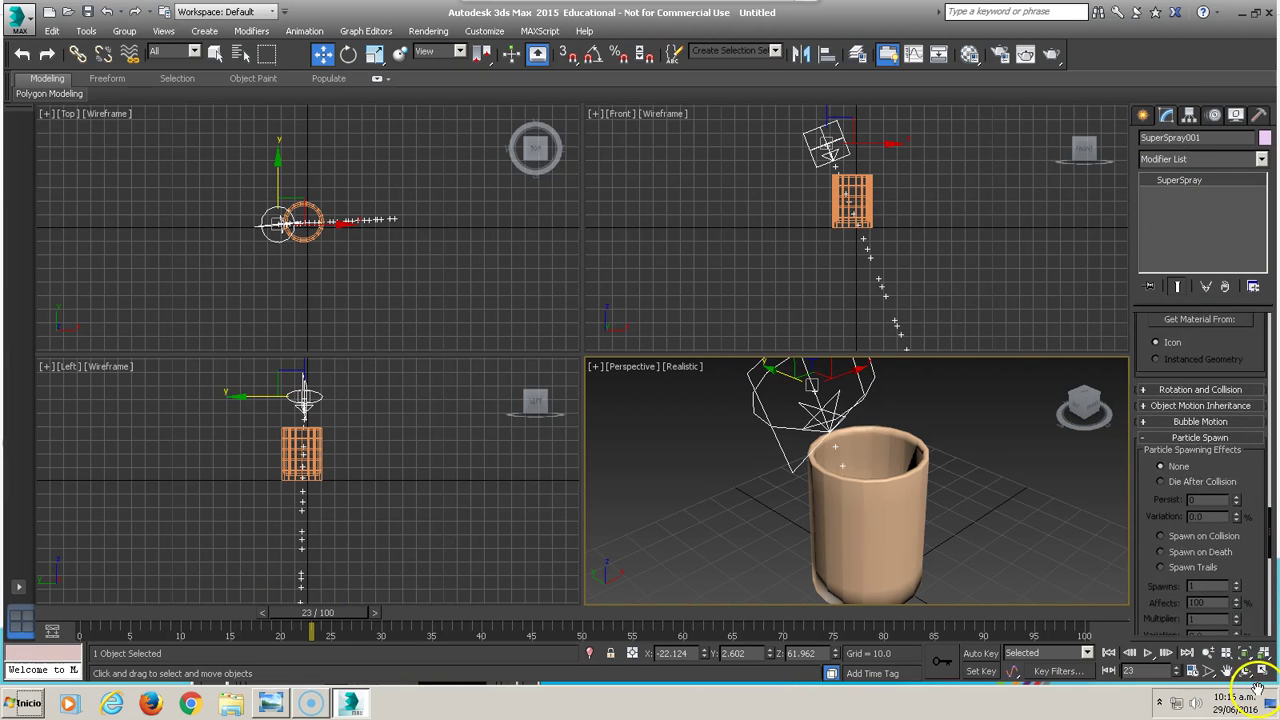
left_click(960, 151)
left_click(1141, 117)
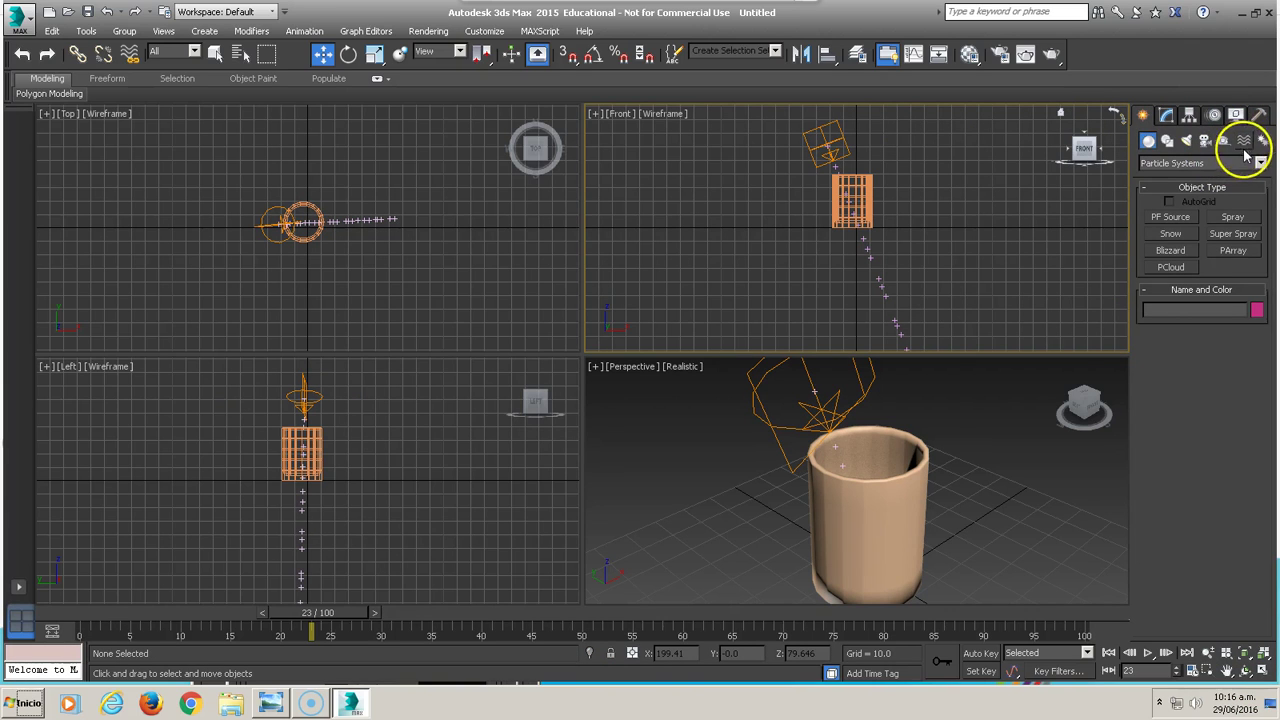
Place a Gravity force, Gravity001, to the right of the cup in the Top view
left_click(1243, 143)
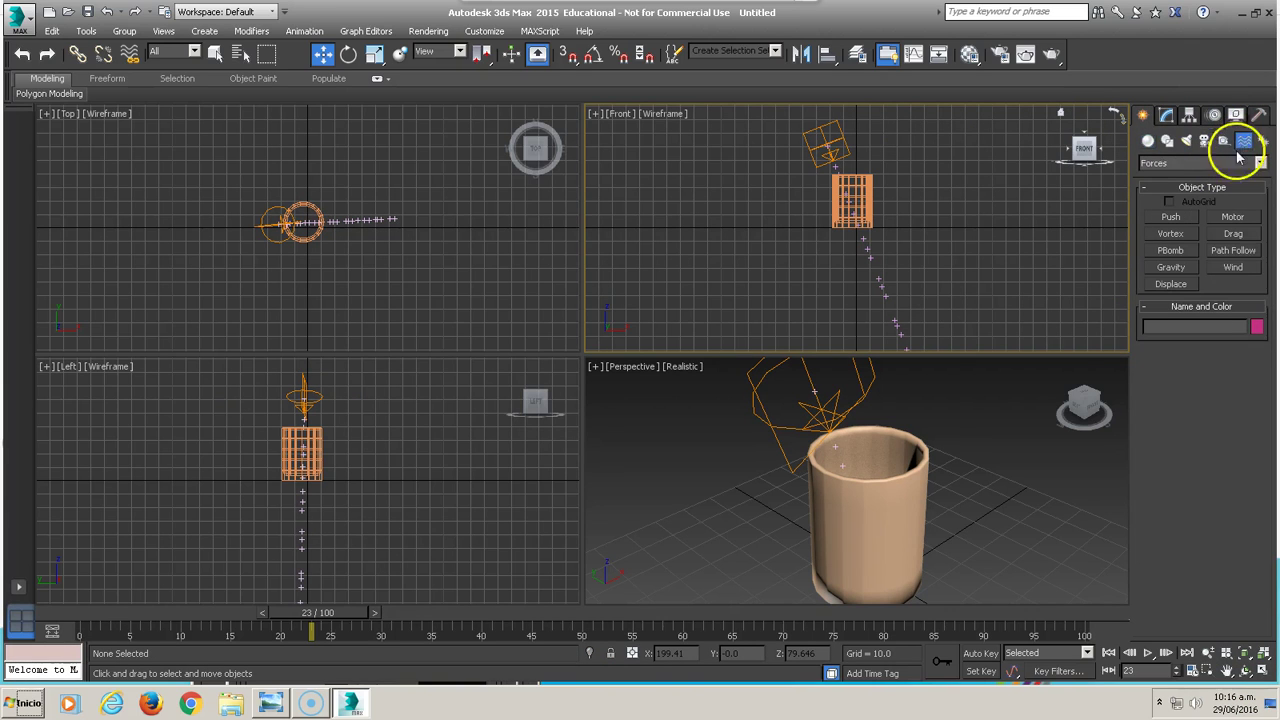
left_click(1176, 270)
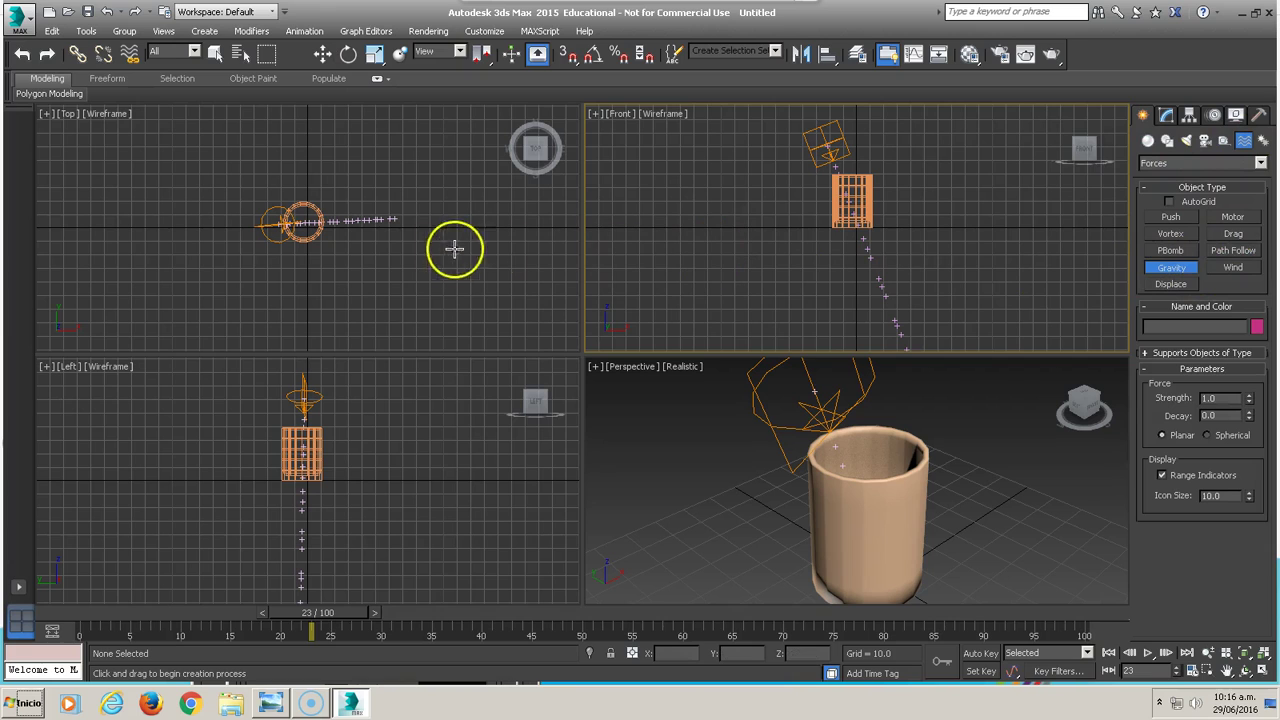
left_click_drag(404, 237, 427, 262)
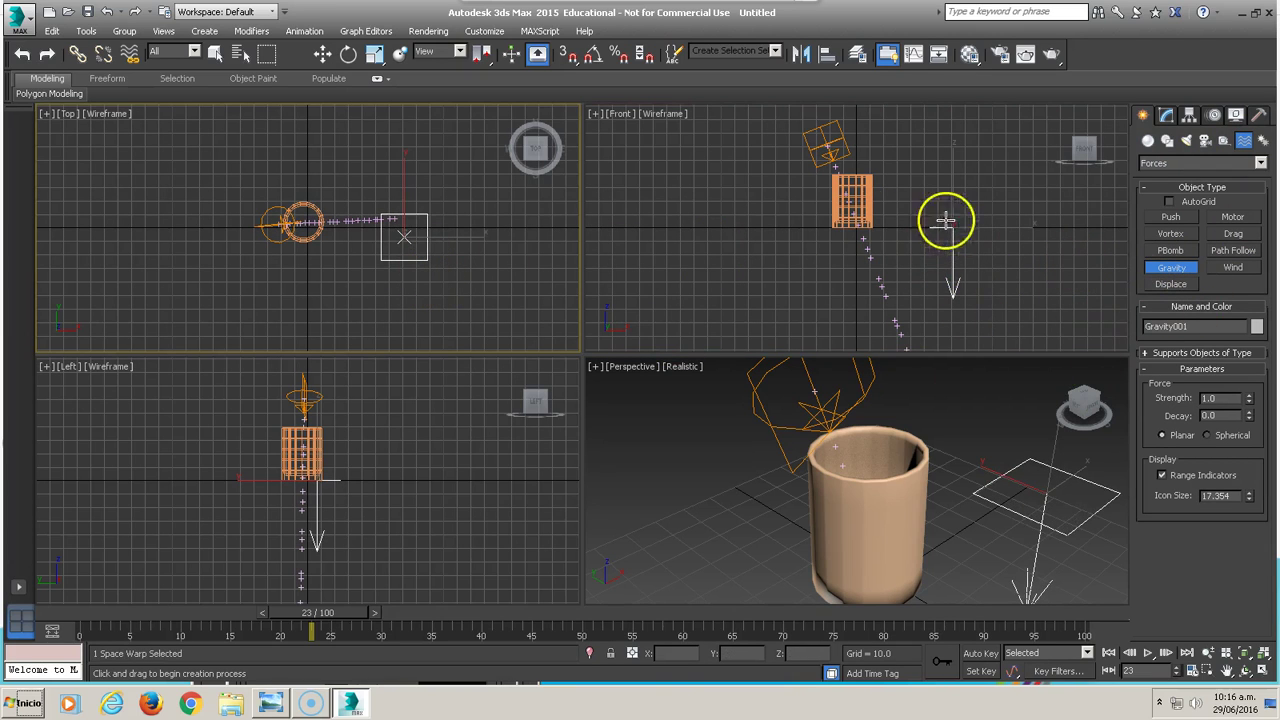
left_click(1200, 163)
Create a UDeflector in the Top view and raise it above the cup
left_click(1200, 189)
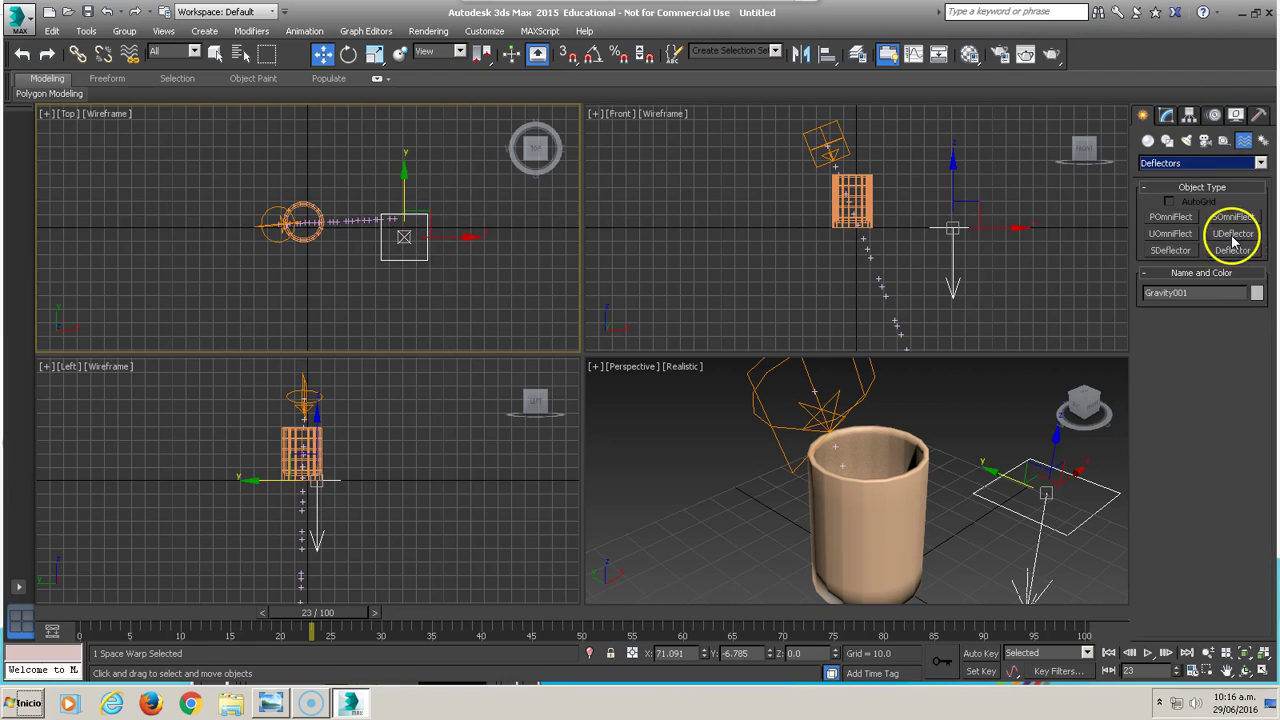
left_click(1233, 234)
left_click(343, 287)
right_click(937, 249)
left_click_drag(880, 243, 901, 163)
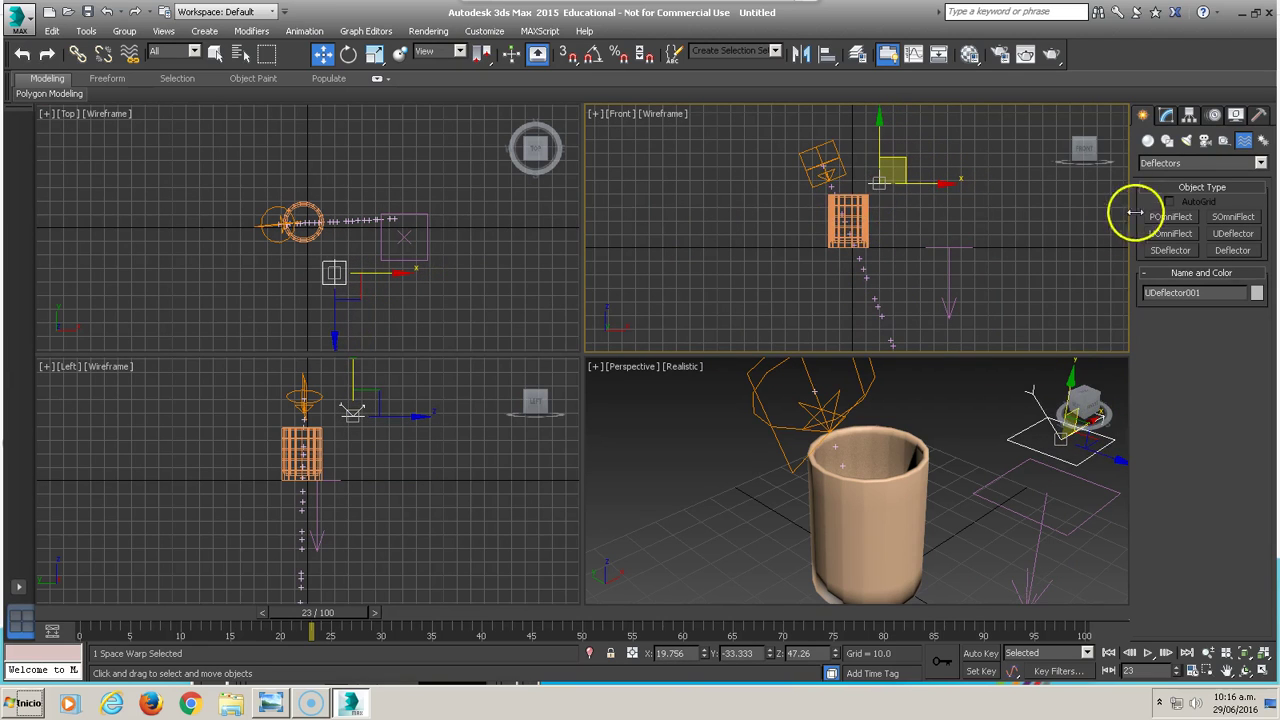
Pick Cylinder001 as the UDeflector's deflecting object and scrub the timeline to check particles
left_click(1165, 115)
left_click(1210, 389)
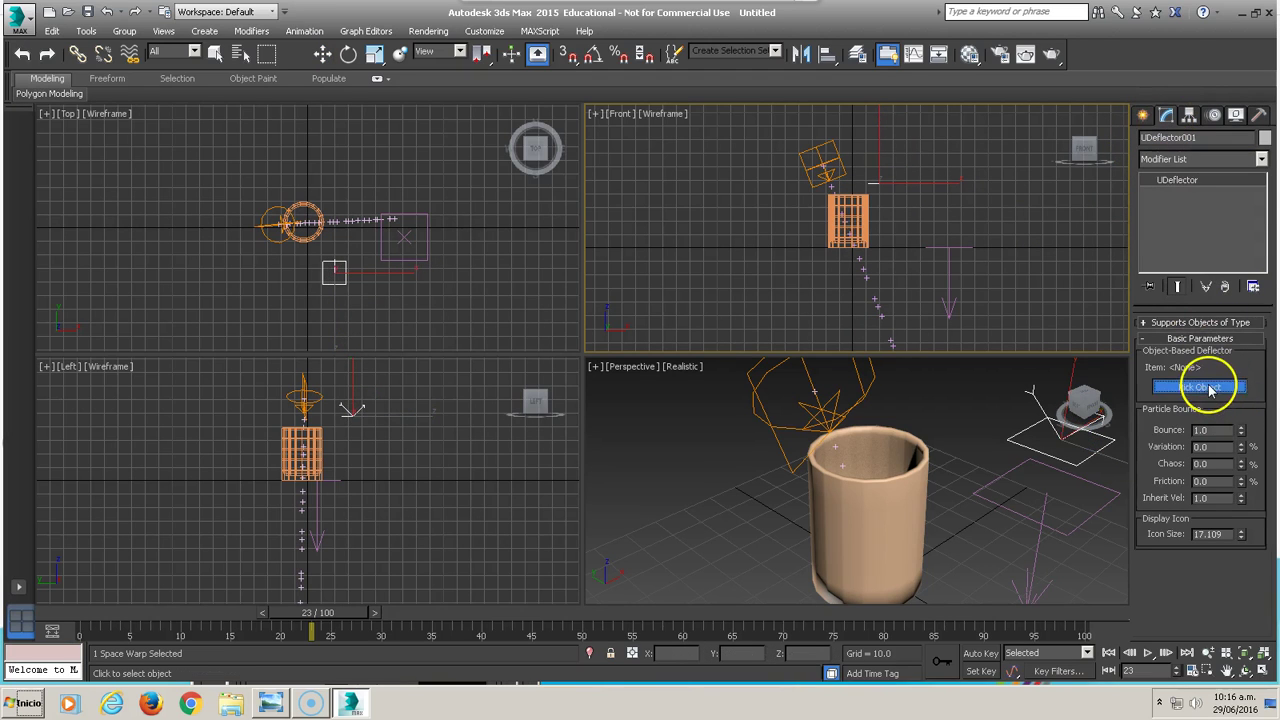
left_click(872, 491)
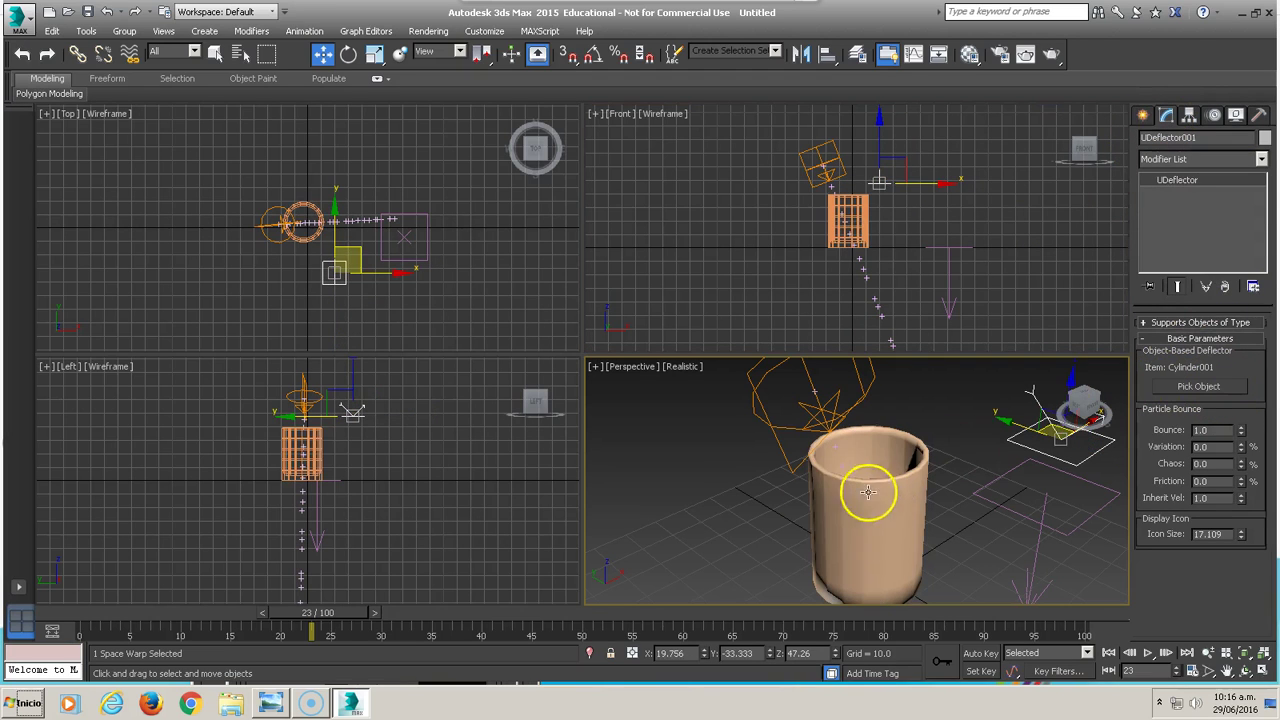
mouse_move(340, 622)
left_mouse_down()
mouse_move(351, 609)
mouse_move(491, 626)
mouse_move(86, 614)
mouse_move(368, 628)
mouse_move(589, 609)
mouse_move(114, 609)
mouse_move(363, 614)
mouse_move(325, 614)
left_mouse_up()
left_click(897, 463)
key("w")
left_click(993, 433)
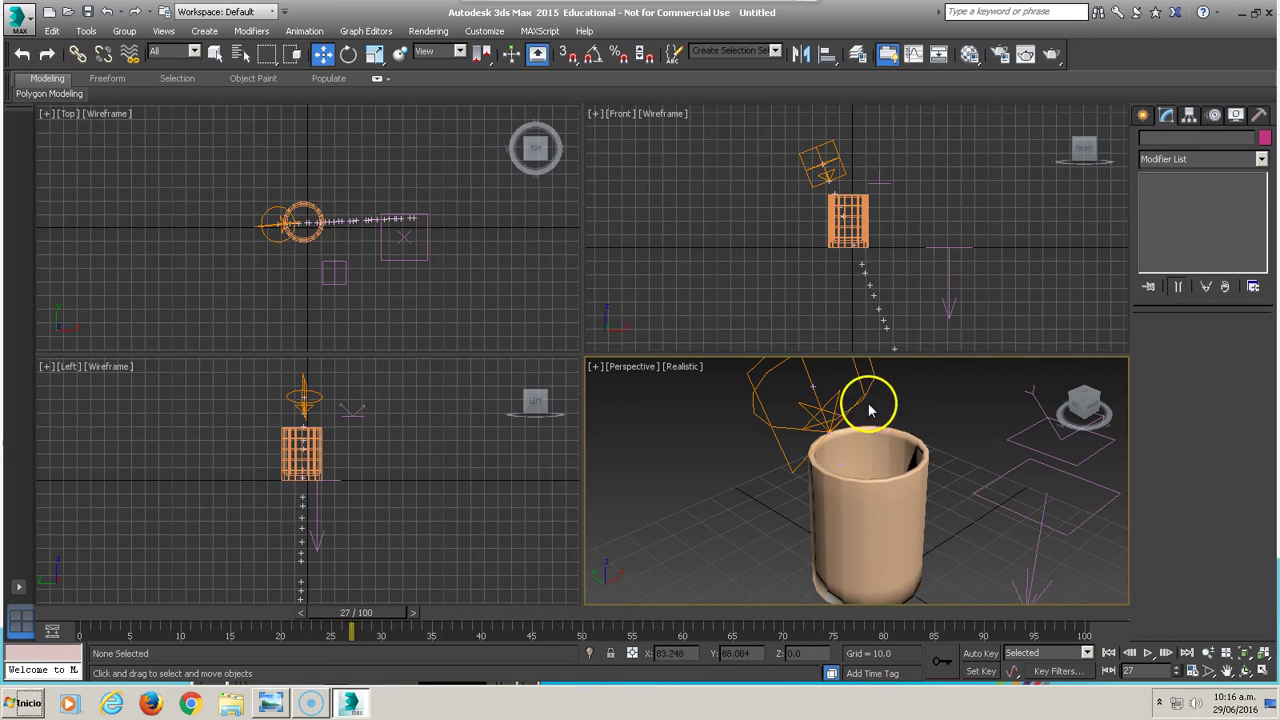
left_click(1045, 420)
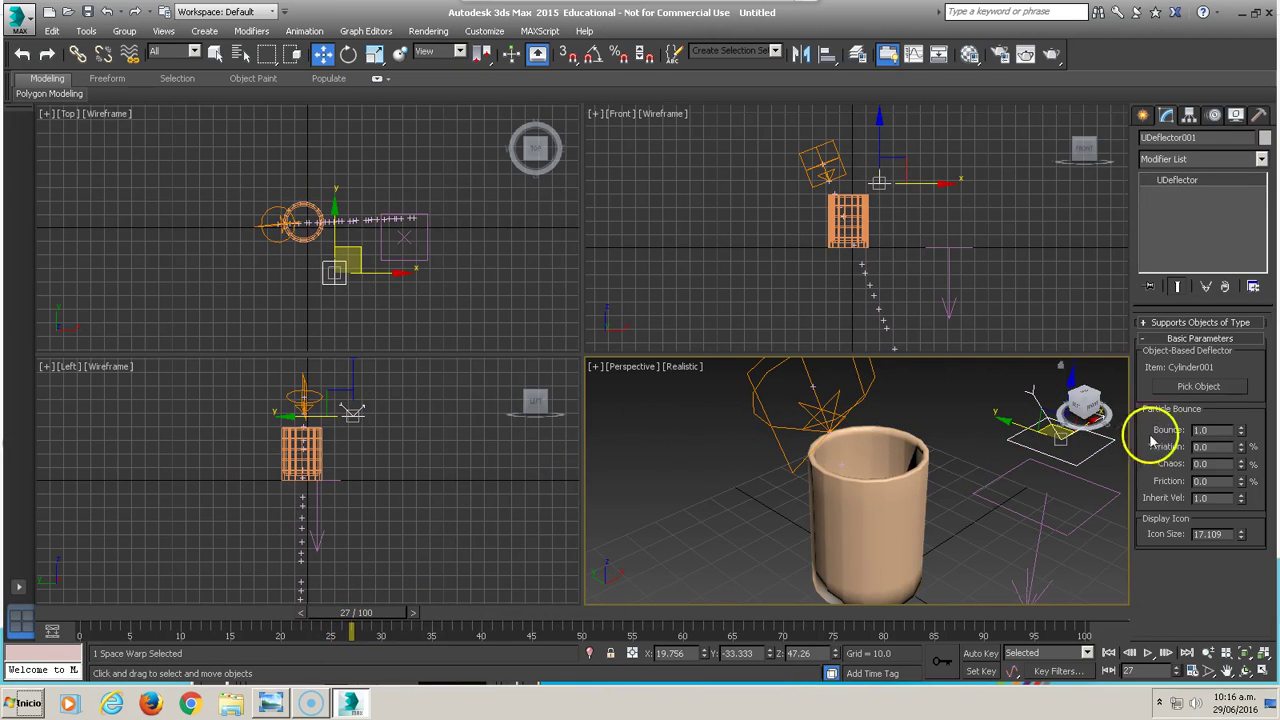
Bind SuperSpray001 to Gravity001 and UDeflector001, then scrub frames to check the deflection
left_click(826, 400)
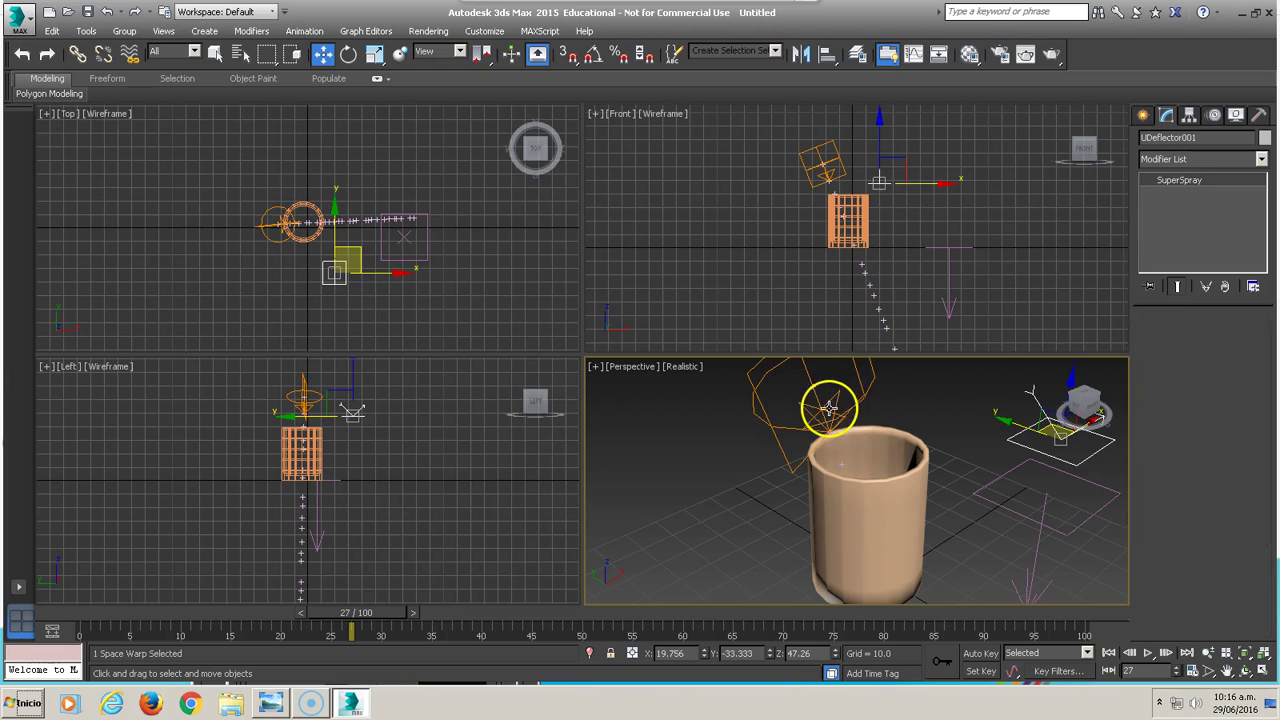
scroll(995, 489, "down", 3)
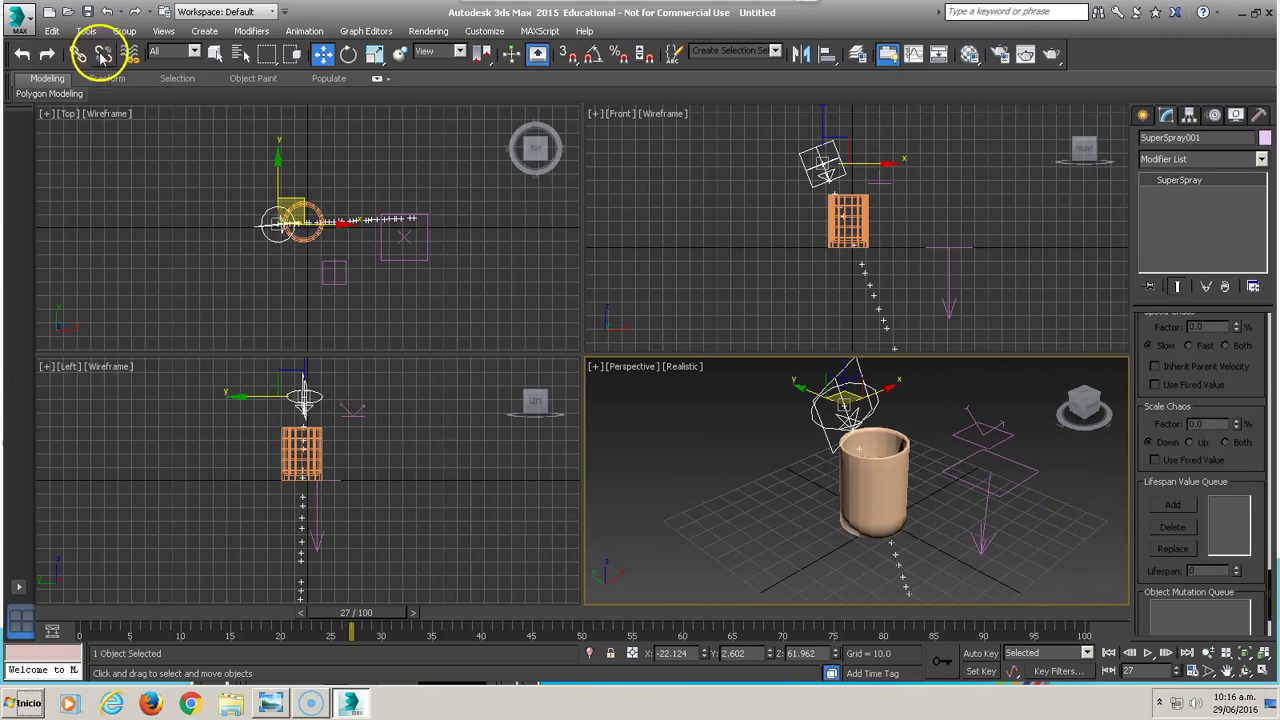
left_click(131, 57)
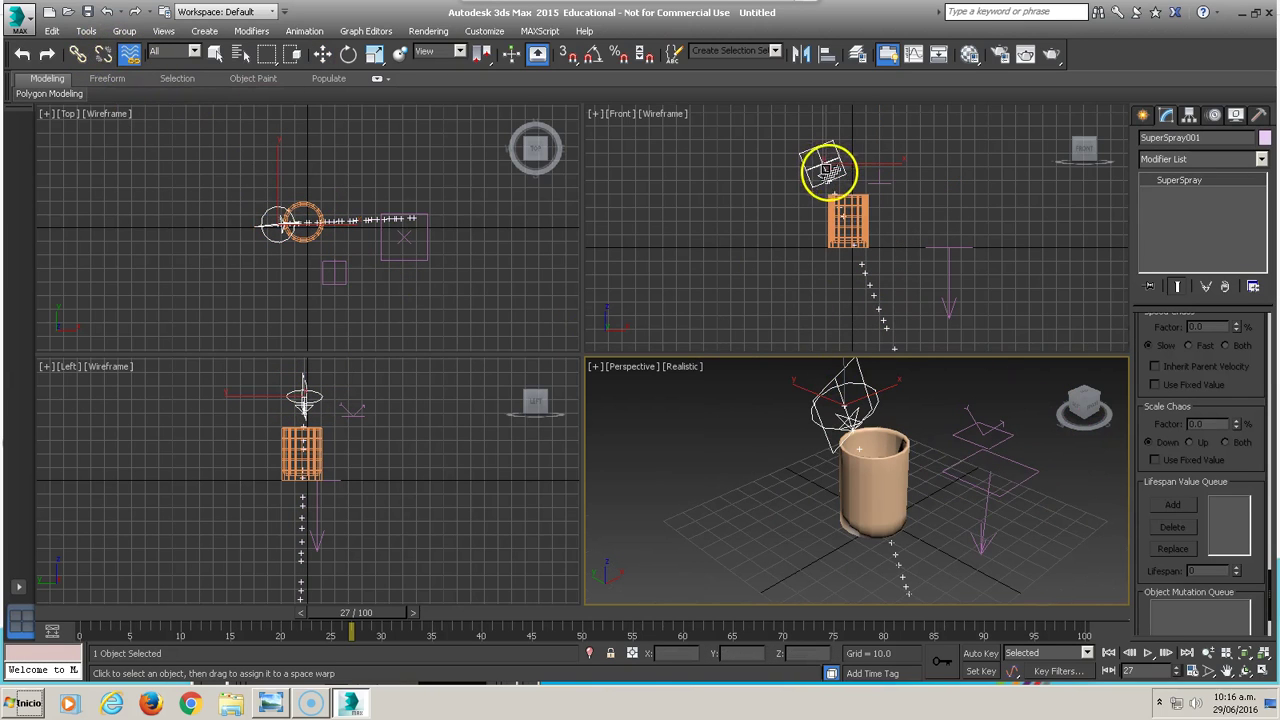
left_click_drag(828, 172, 947, 249)
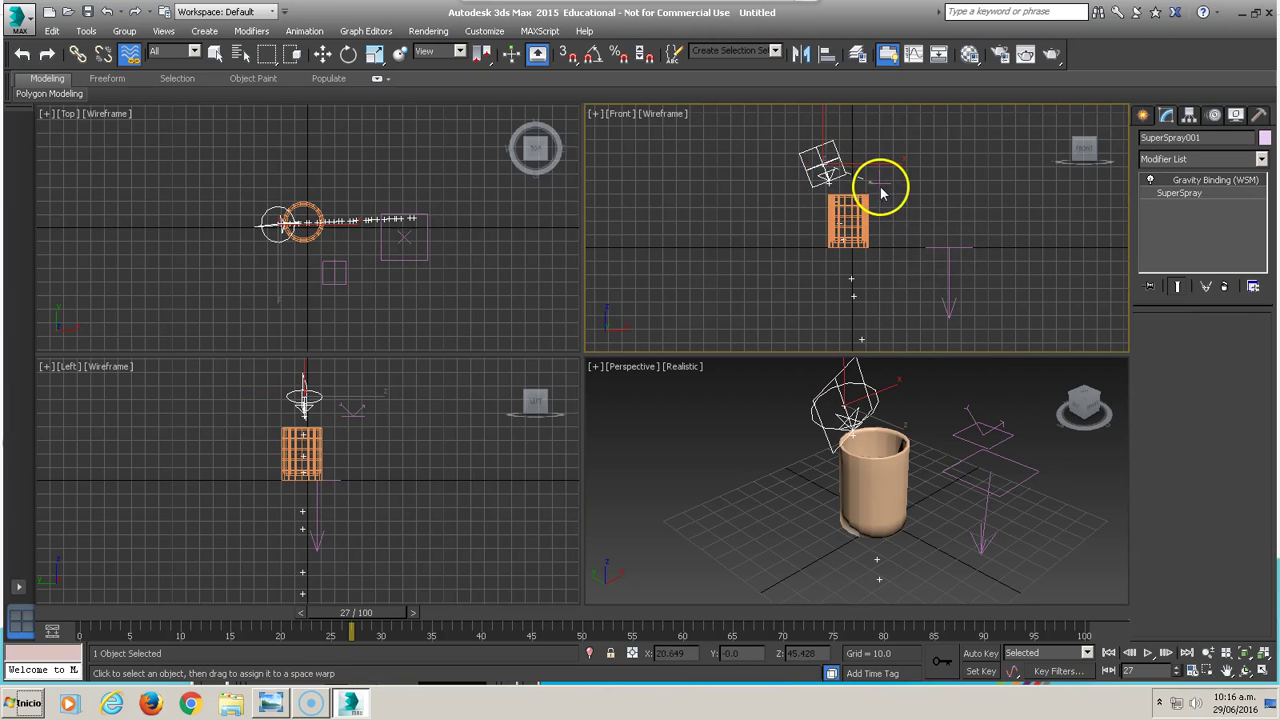
left_click_drag(880, 180, 843, 463)
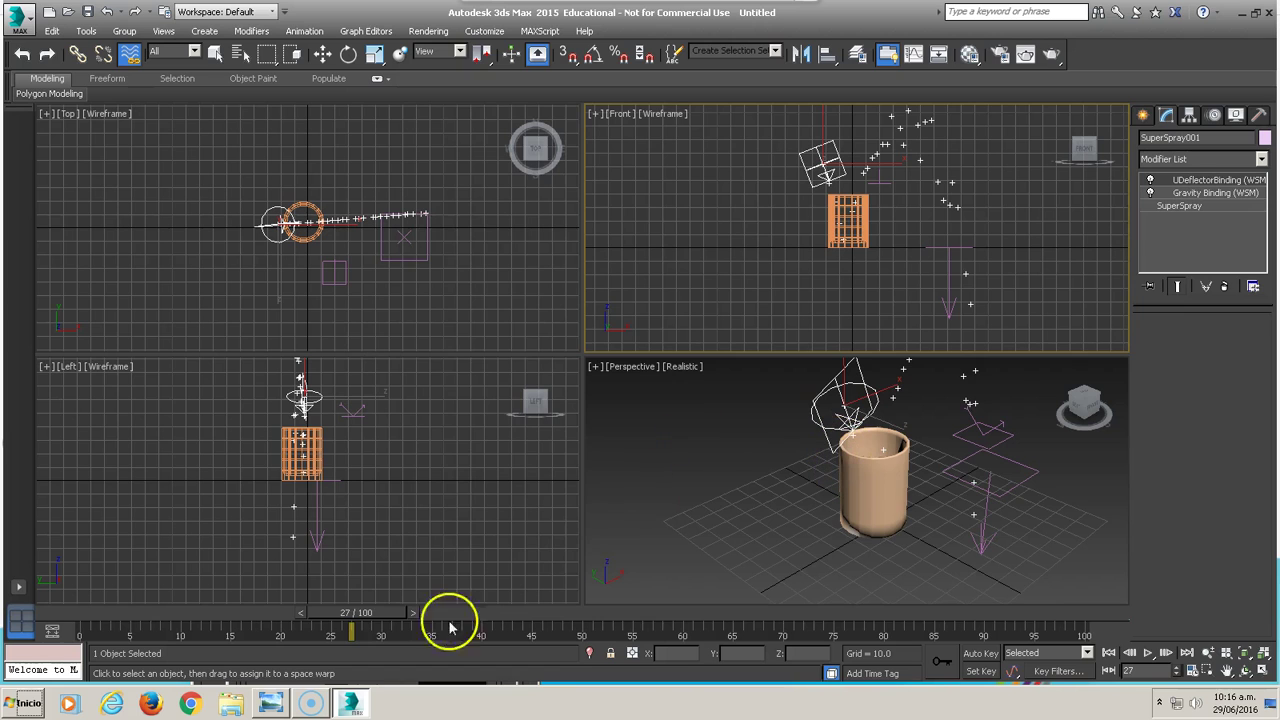
mouse_move(366, 613)
left_mouse_down()
mouse_move(194, 608)
mouse_move(480, 612)
mouse_move(375, 612)
left_mouse_up()
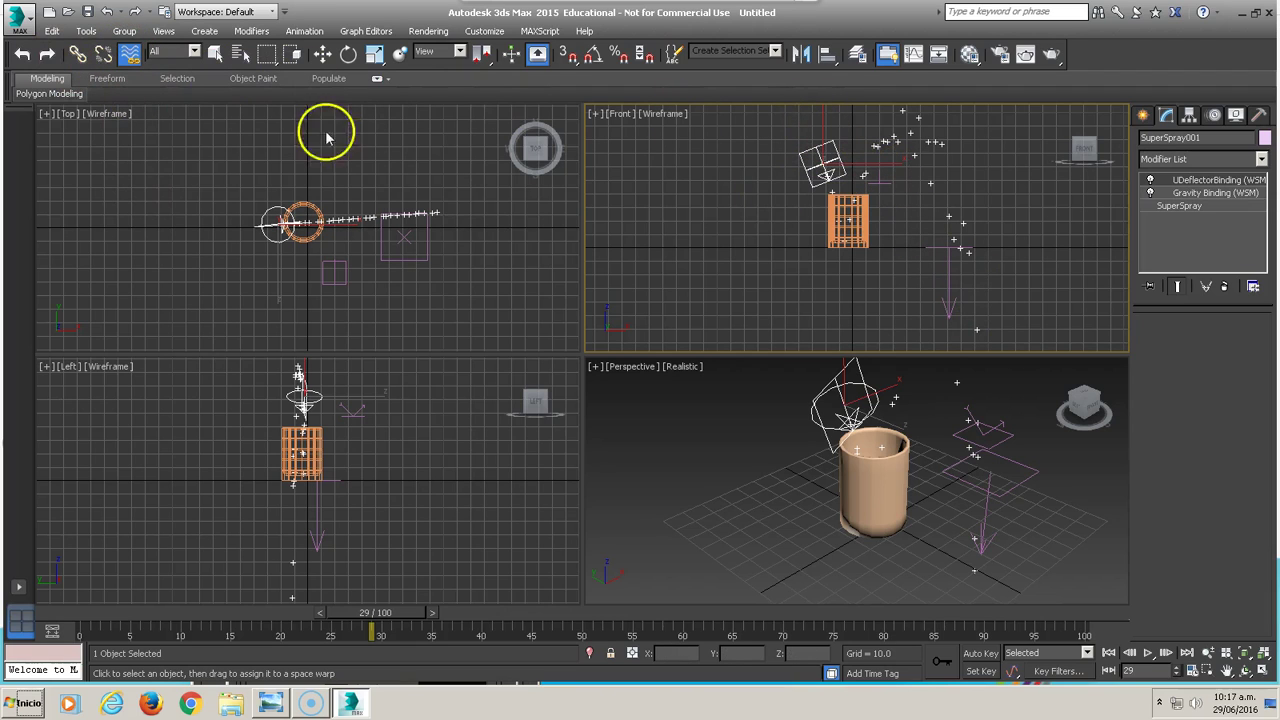
Set SuperSpray's Viewport Display to Mesh with Percentage of Particles at 100
key("w")
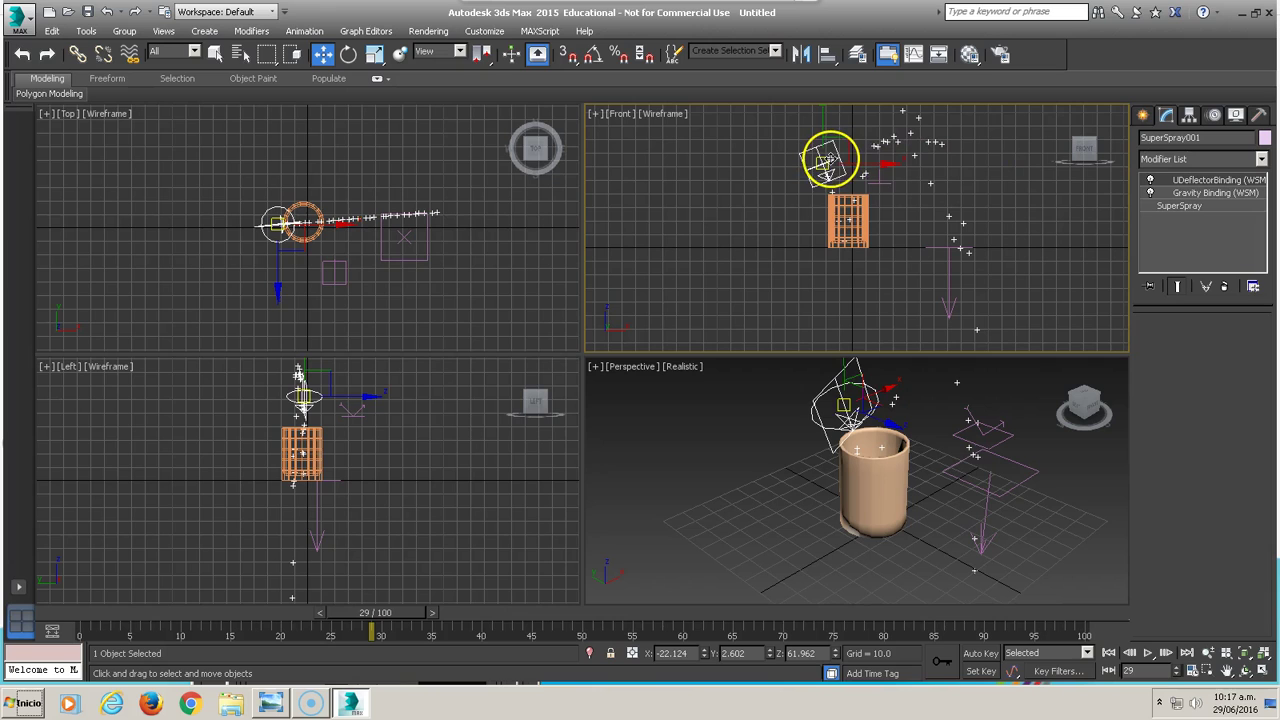
middle_click_drag(937, 449, 871, 466, "alt")
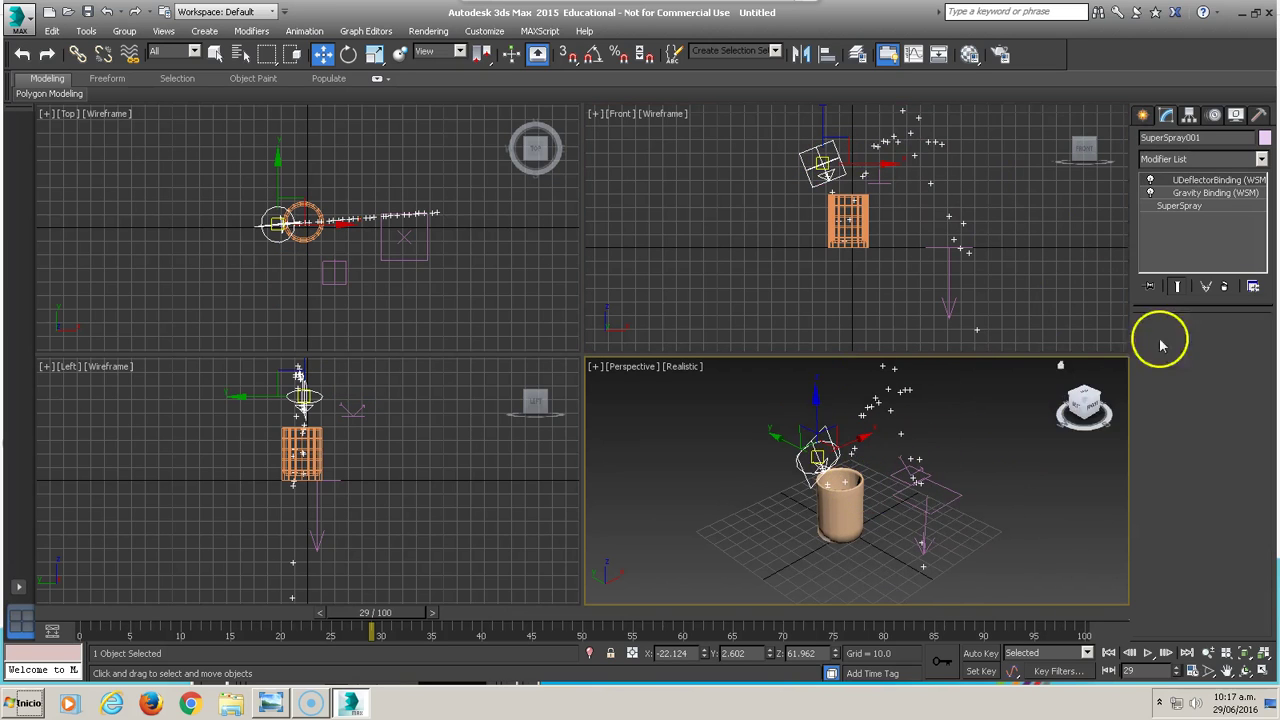
left_click(1188, 207)
left_click_drag(1256, 355, 1247, 710)
left_click_drag(1270, 540, 1274, 313)
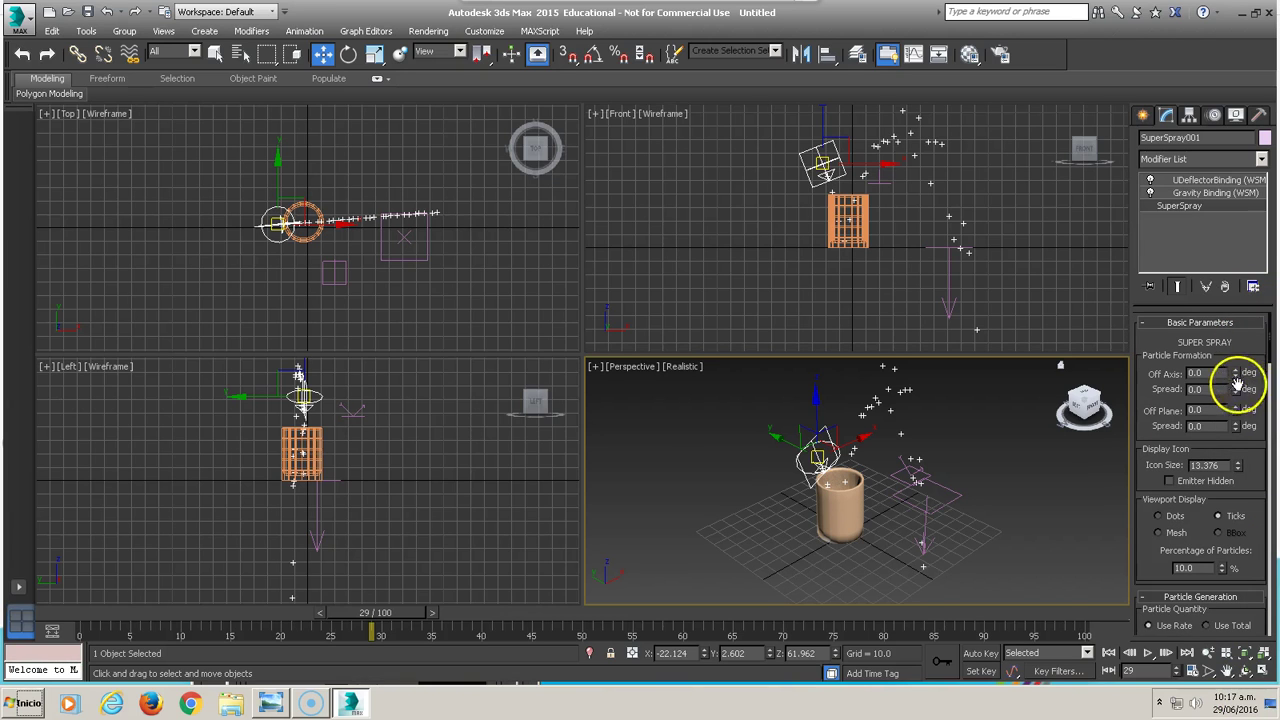
left_click_drag(1228, 448, 1230, 437)
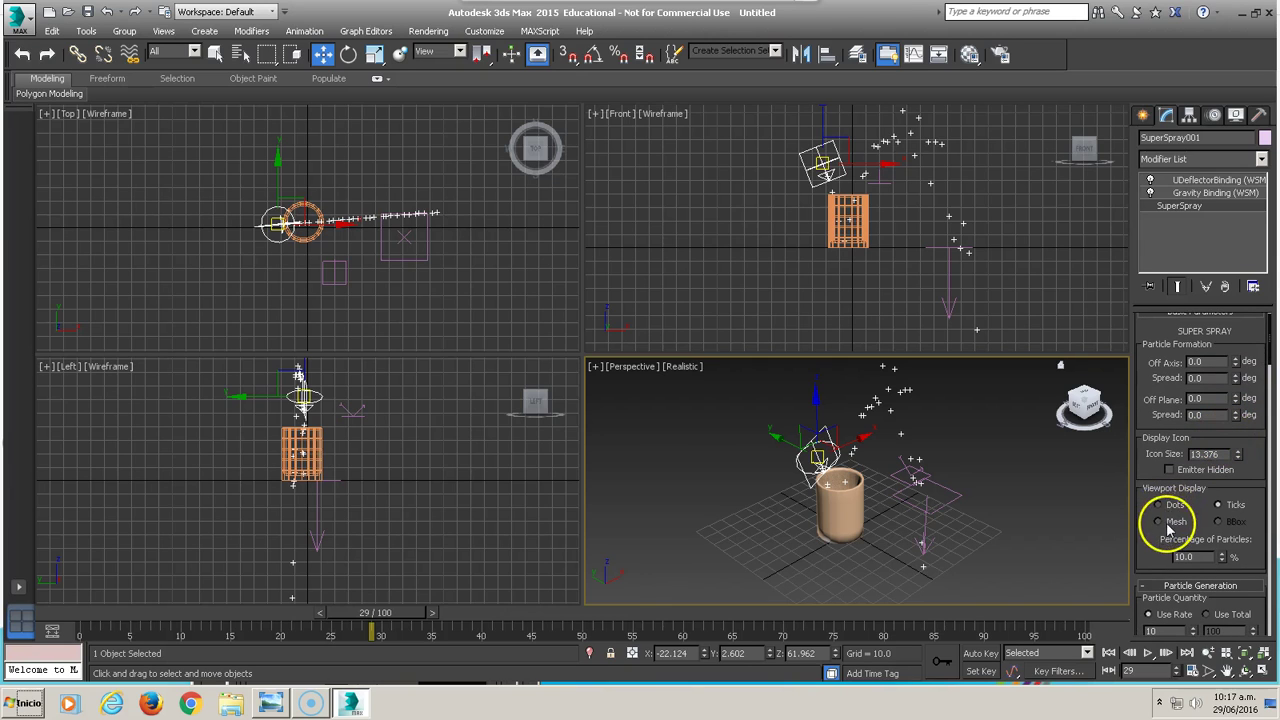
left_click(1156, 522)
mouse_move(1222, 562)
left_mouse_down()
mouse_move(1245, 613)
mouse_move(1243, 155)
left_mouse_up()
Frame the stream in the Front and Perspective views and raise particle Size to 5.41
middle_click_drag(991, 237, 949, 331)
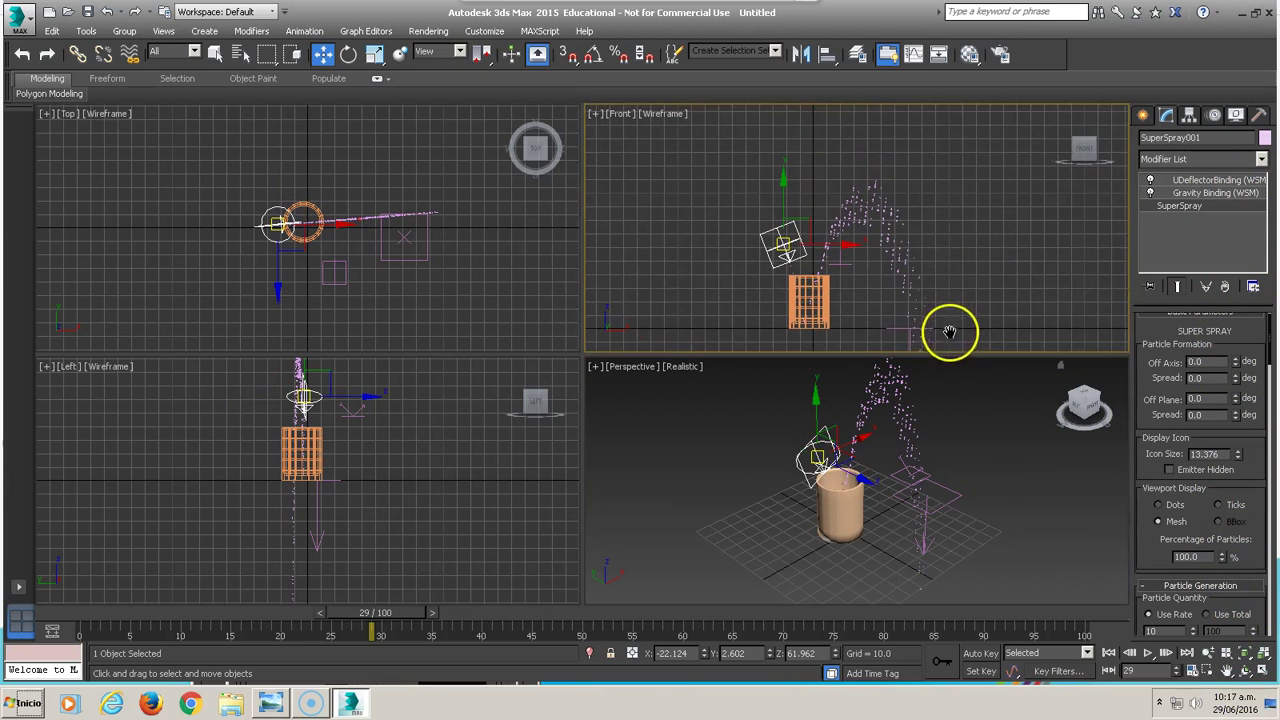
middle_click_drag(917, 437, 882, 502)
mouse_move(1258, 525)
left_mouse_down()
mouse_move(1256, 550)
mouse_move(1249, 466)
mouse_move(1226, 412)
left_mouse_up()
scroll(1254, 455, "down", 4)
scroll(1250, 440, "down", 1)
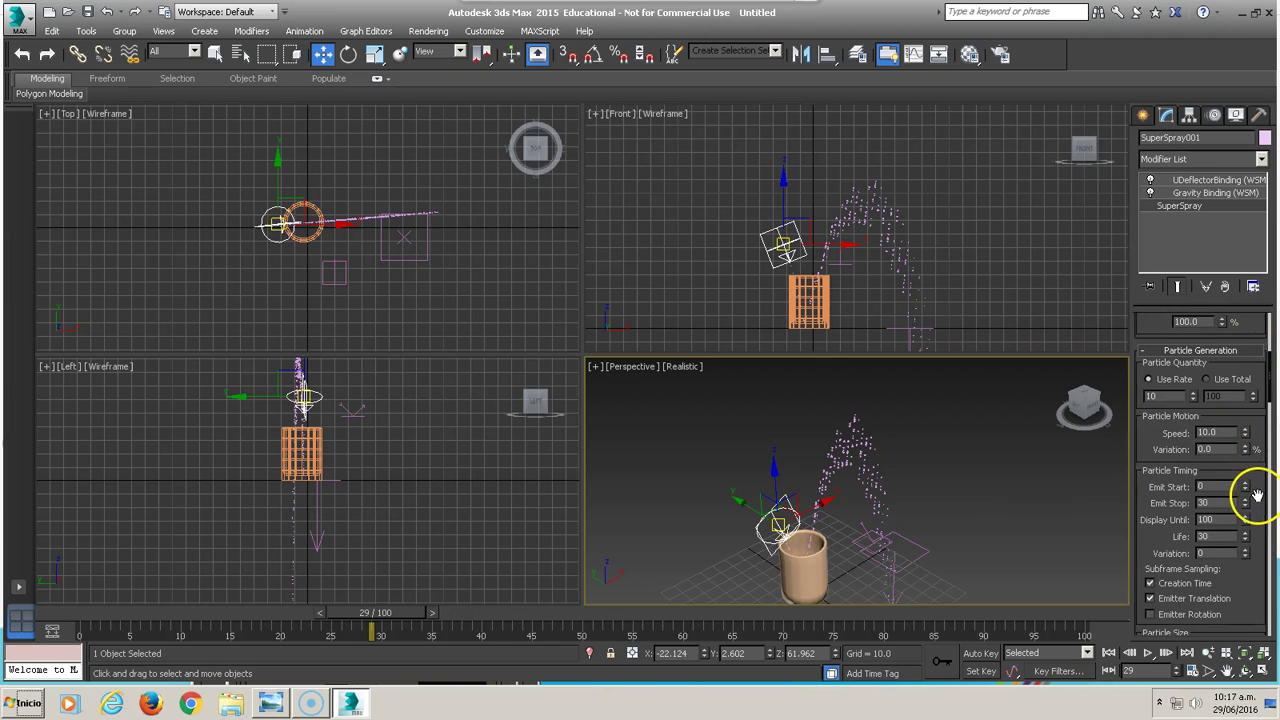
left_click_drag(1257, 495, 1257, 380)
mouse_move(1257, 494)
left_mouse_down()
mouse_move(1238, 386)
mouse_move(1260, 271)
mouse_move(1258, 88)
left_mouse_up()
left_click_drag(1250, 517, 1249, 425)
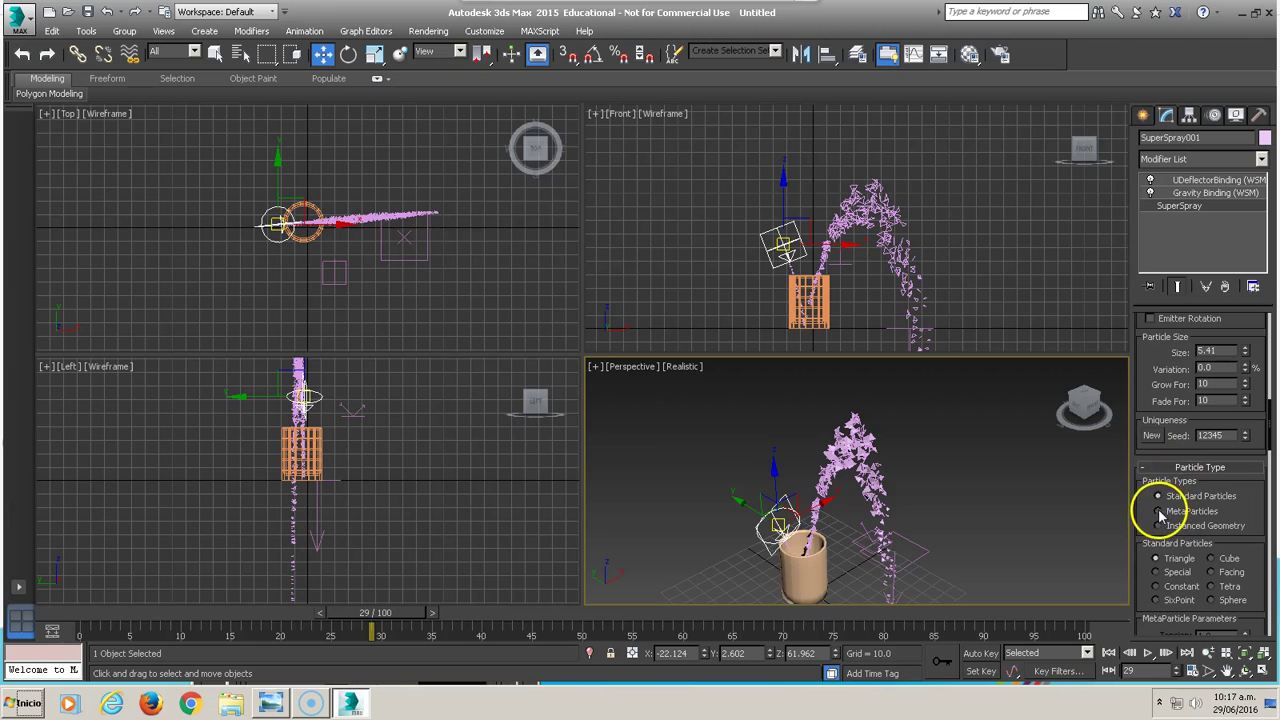
Switch the particle type to MetaParticles and scrub the timeline to preview the blobs
left_click(1159, 511)
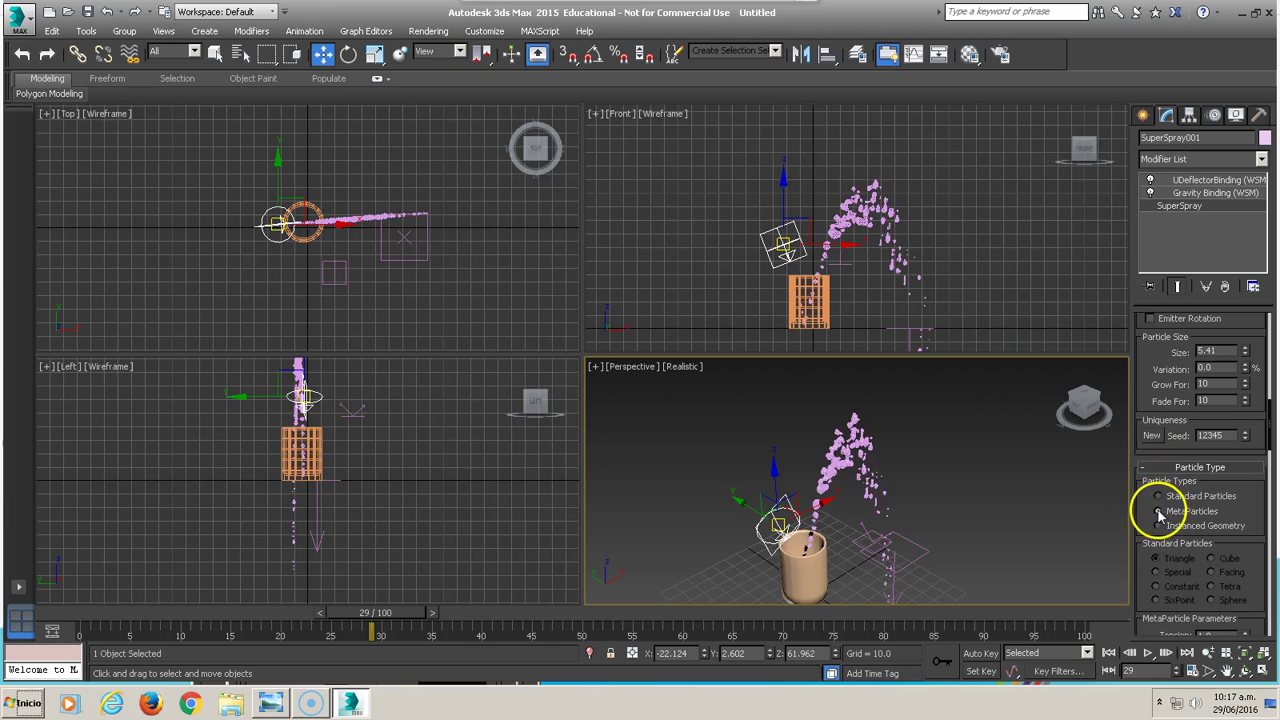
left_click(547, 597)
mouse_move(340, 621)
left_mouse_down()
mouse_move(458, 605)
mouse_move(72, 600)
mouse_move(366, 606)
mouse_move(311, 612)
left_mouse_up()
key("w")
scroll(866, 466, "up", 3)
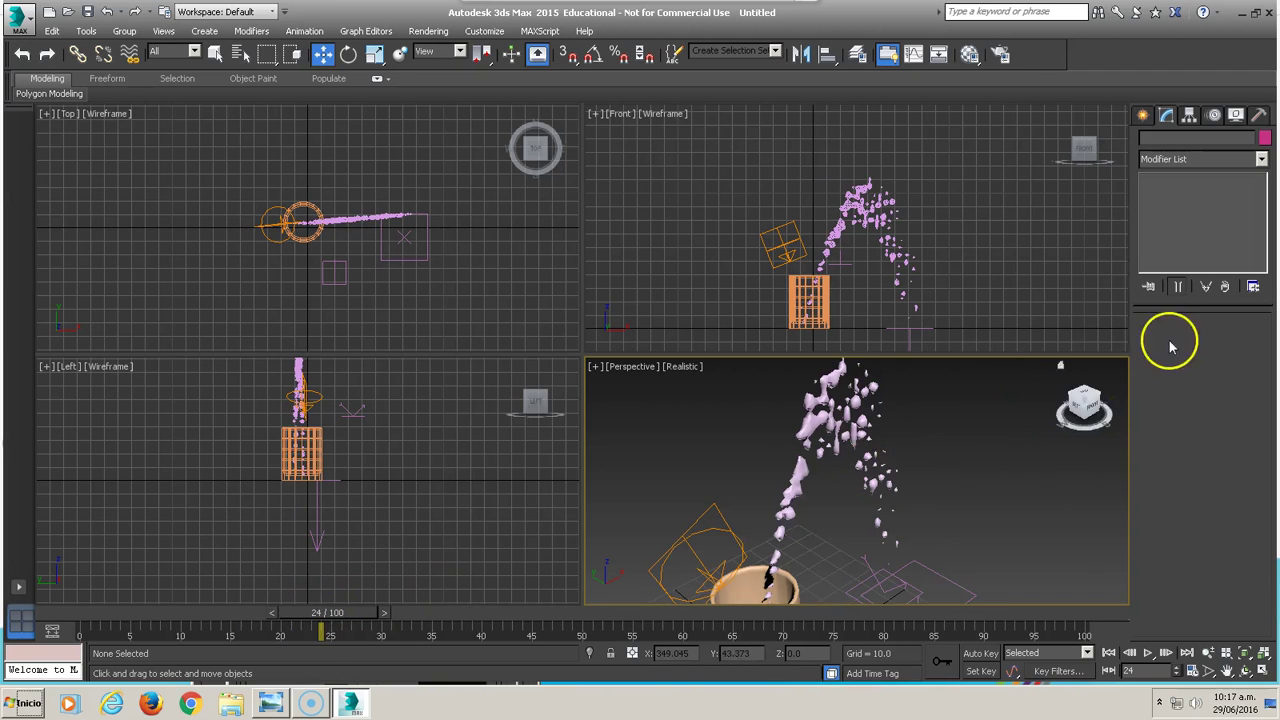
Select SuperSpray001 and try a wider spray spread in its parameters, then scrub back
left_click(773, 548)
left_click(1198, 210)
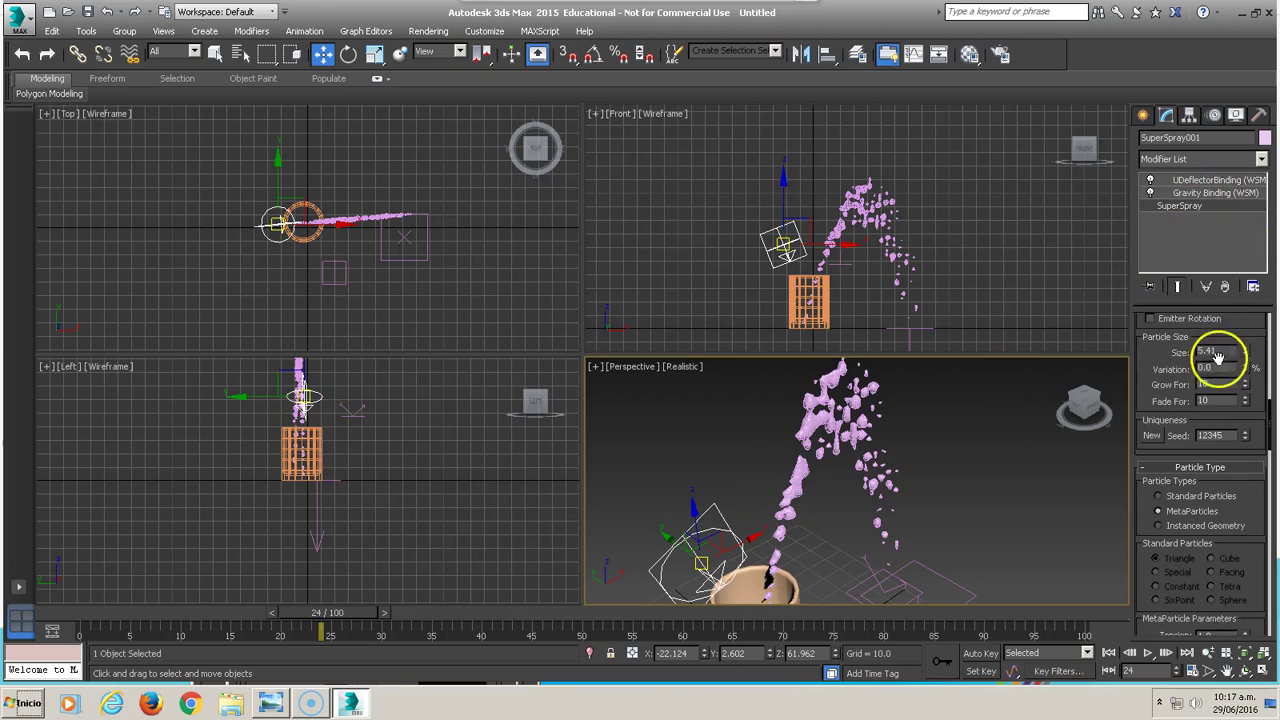
scroll(1250, 450, "up", 5)
scroll(1250, 500, "up", 5)
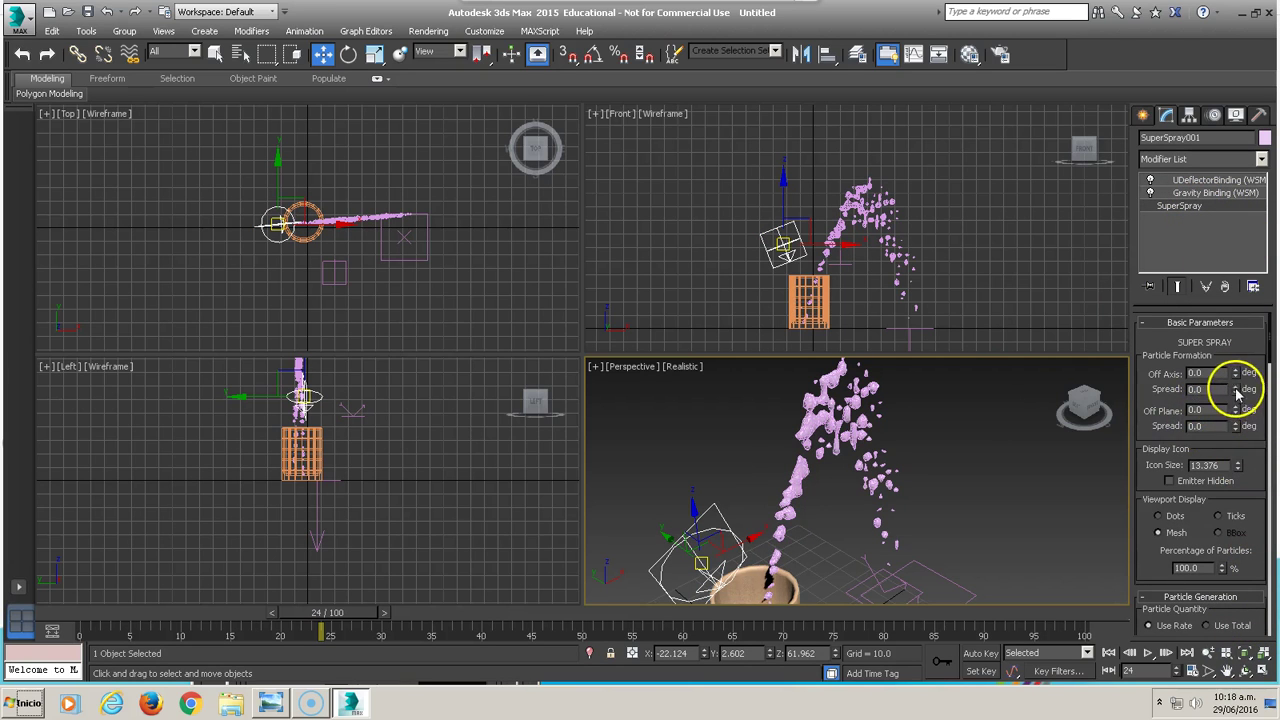
left_click_drag(1236, 390, 1234, 389)
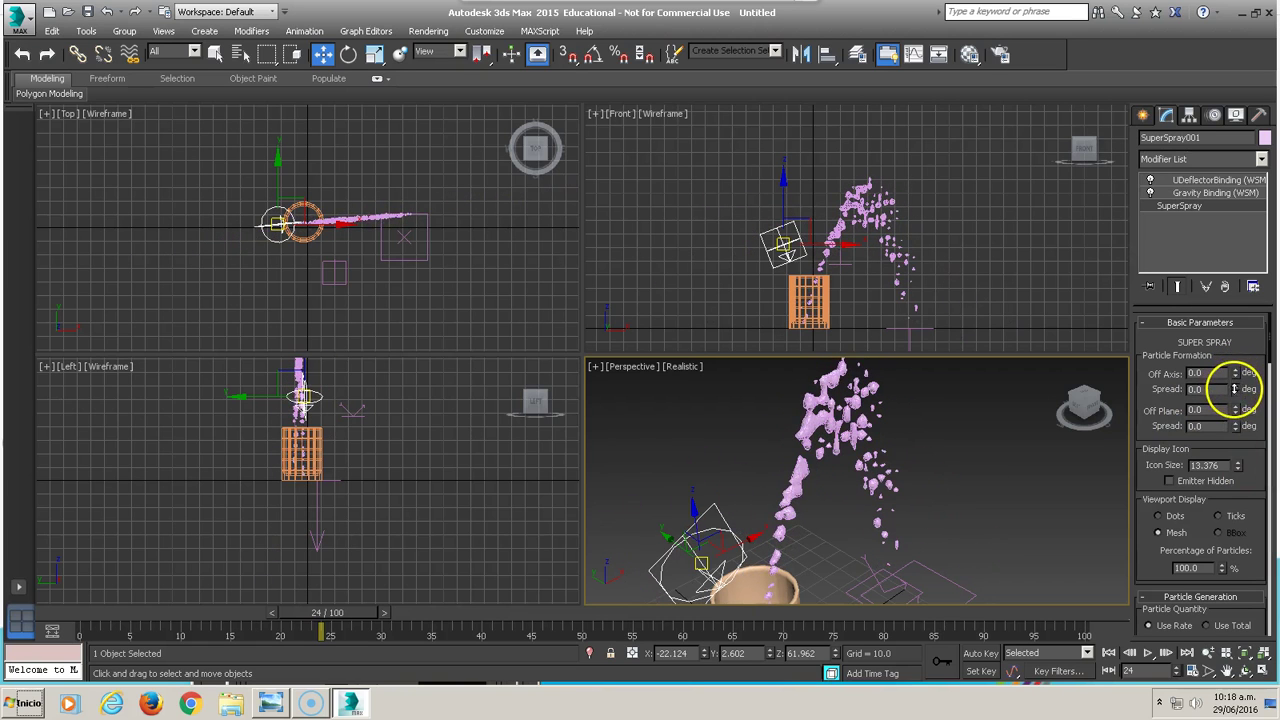
left_click_drag(1236, 390, 1235, 389)
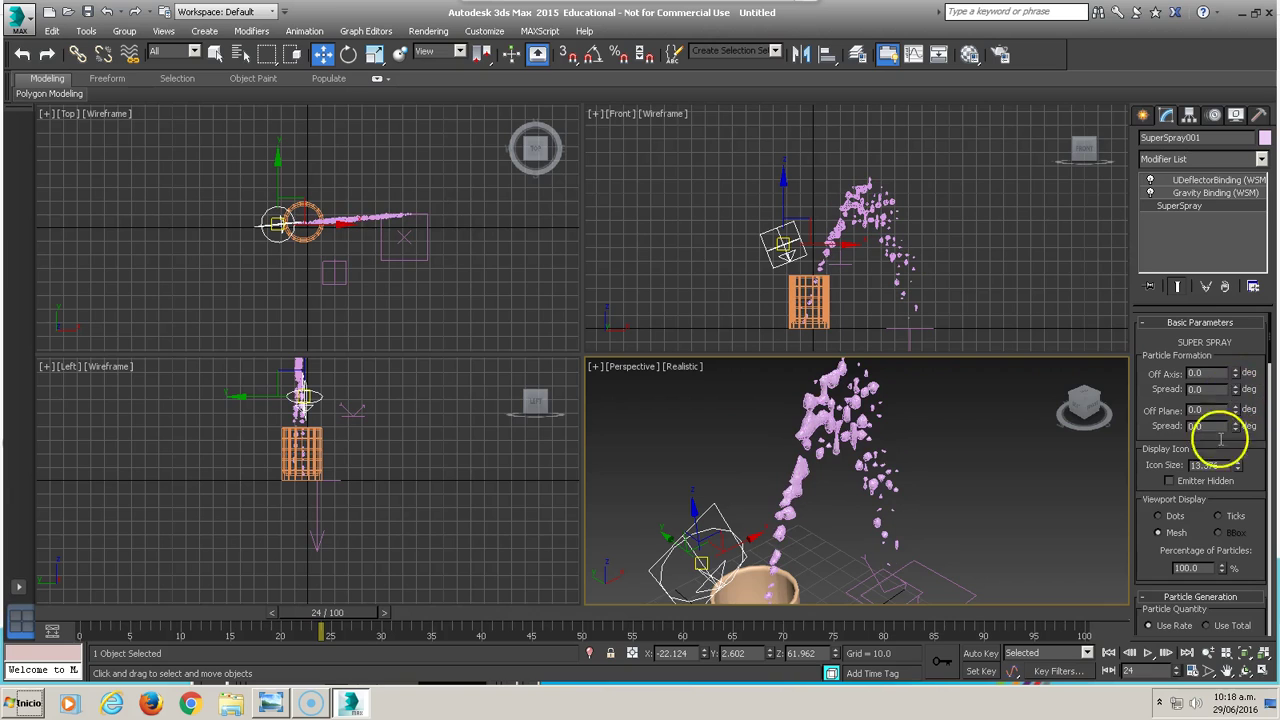
left_click_drag(1253, 474, 1257, 392)
scroll(1248, 405, "down", 3)
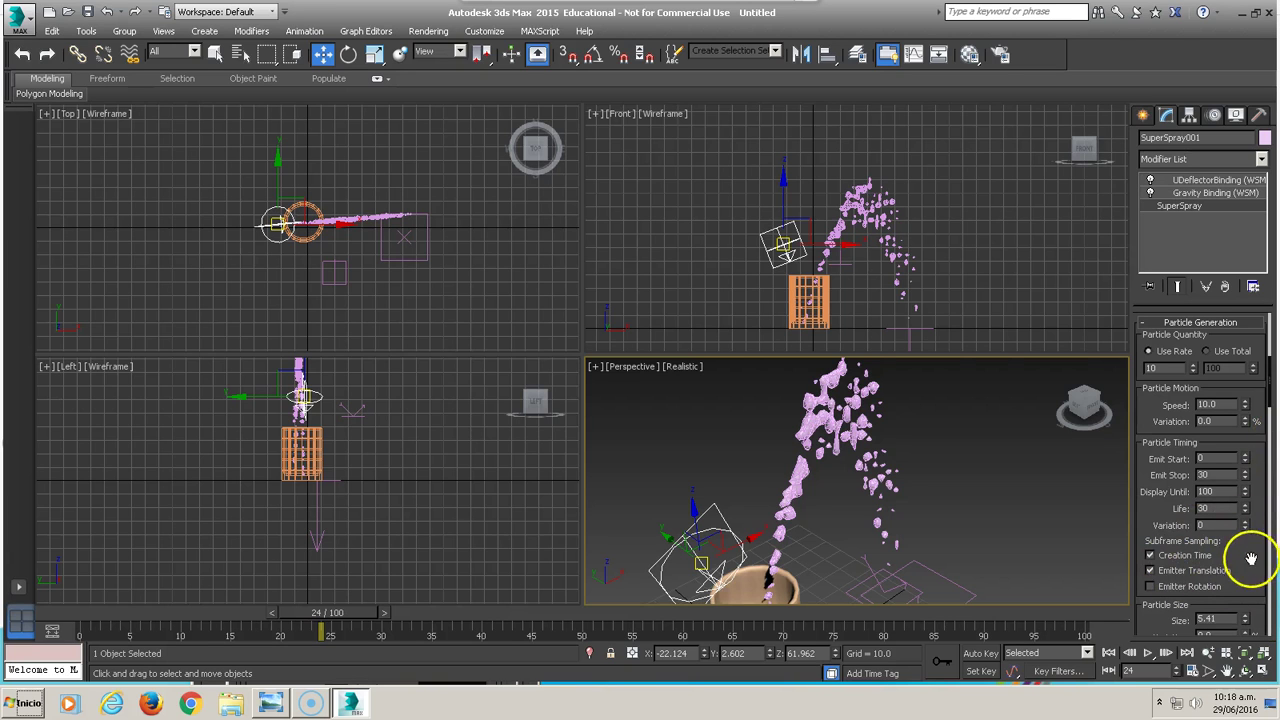
mouse_move(351, 612)
left_mouse_down()
mouse_move(200, 608)
mouse_move(256, 612)
left_mouse_up()
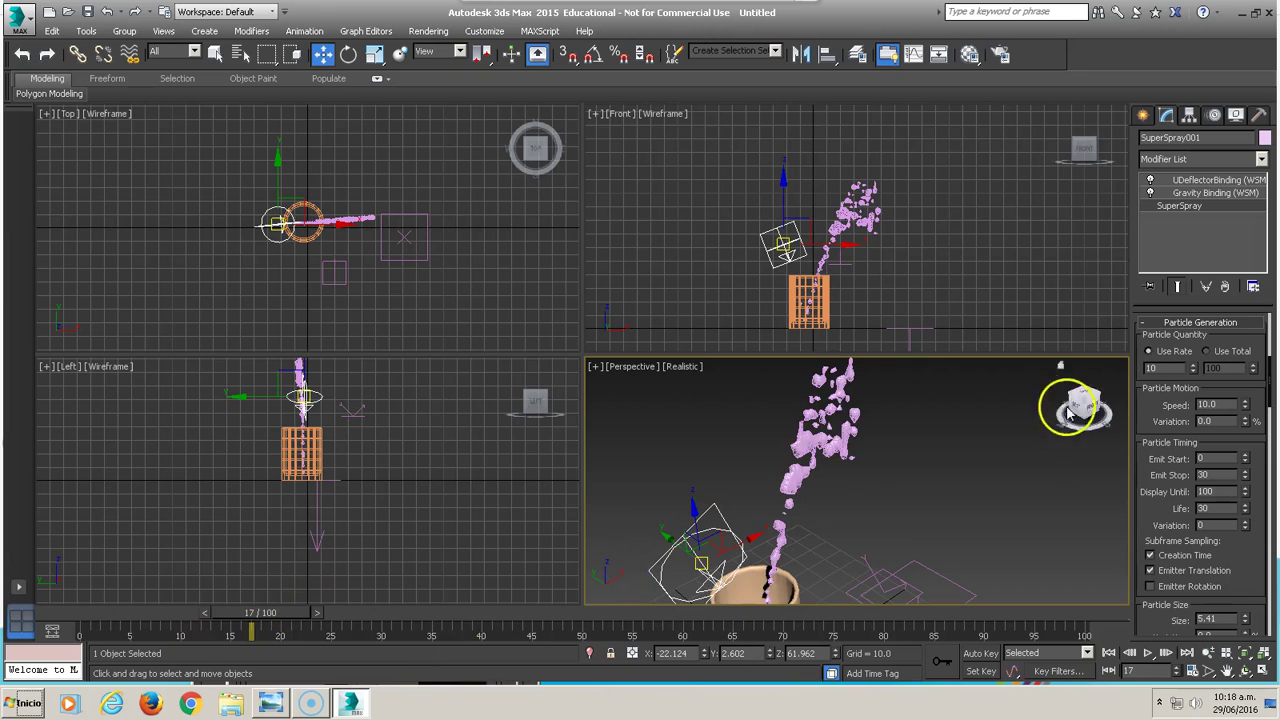
Drop Gravity001's Strength to -0.32 and move SuperSpray001 higher above the cup
left_click(907, 334)
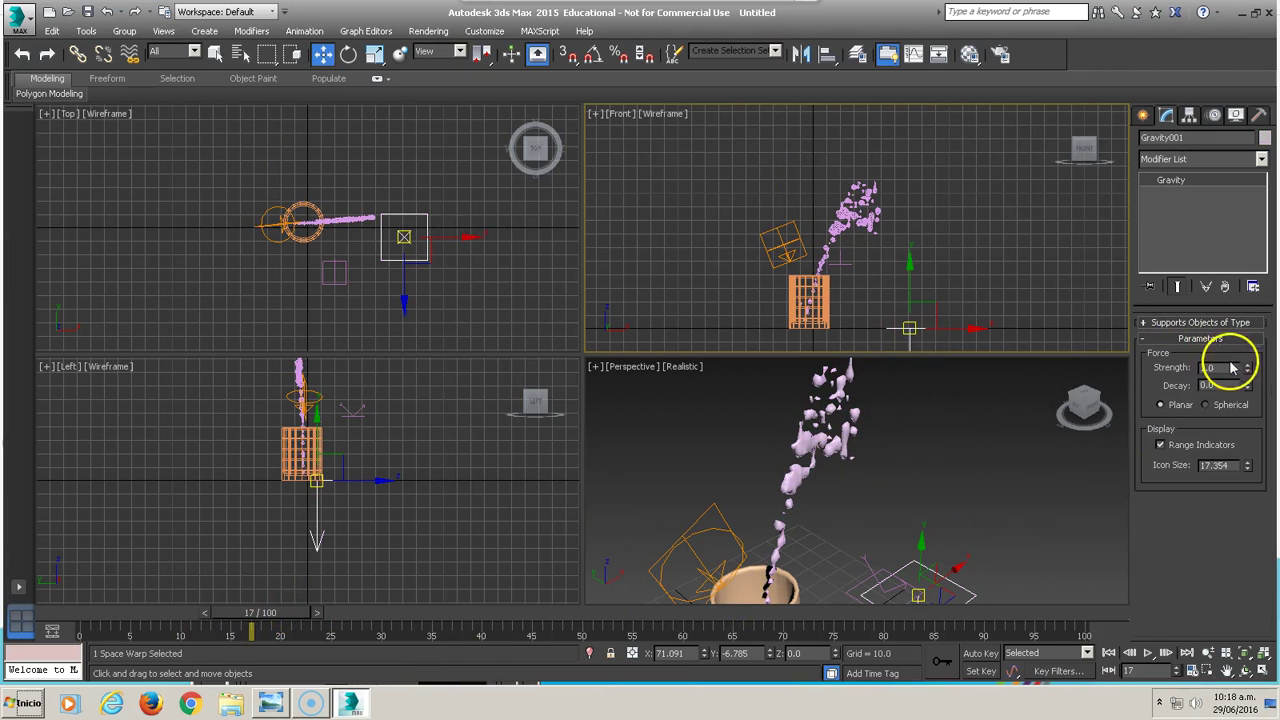
left_click_drag(1249, 372, 1234, 470)
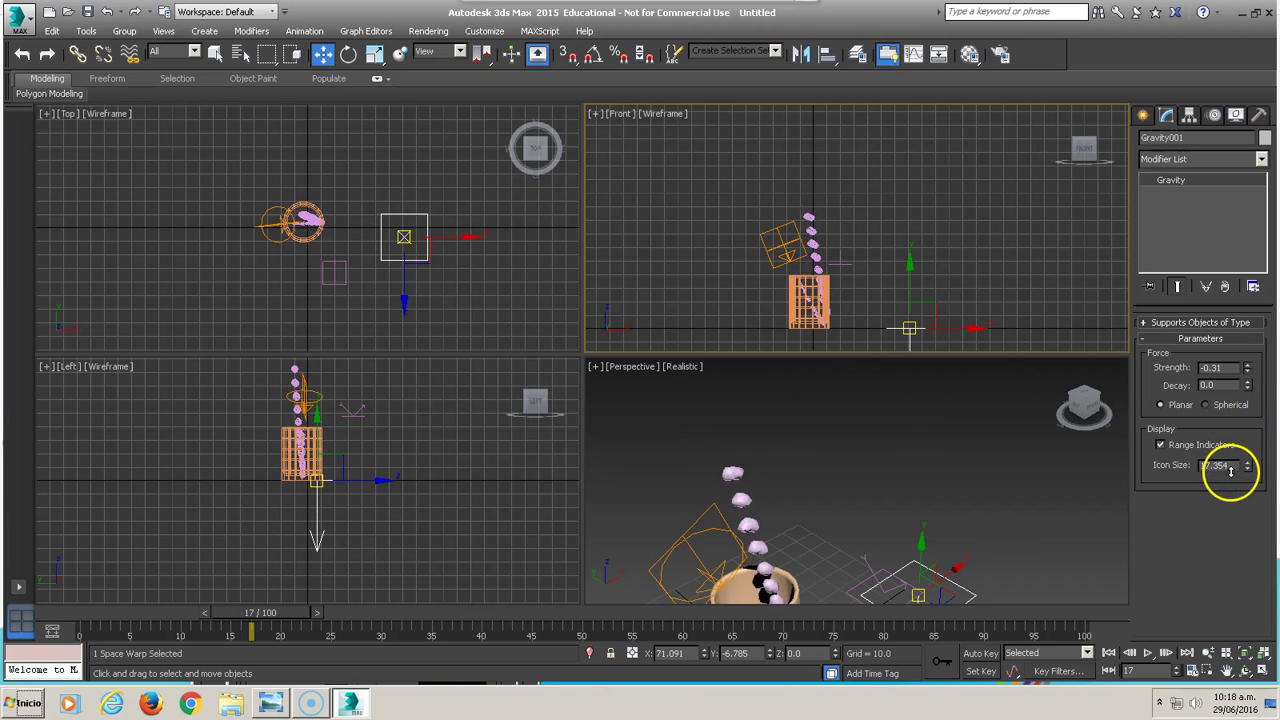
mouse_move(253, 612)
left_mouse_down()
mouse_move(149, 610)
mouse_move(234, 611)
mouse_move(105, 625)
left_mouse_up()
key("w")
left_click_drag(780, 251, 787, 186)
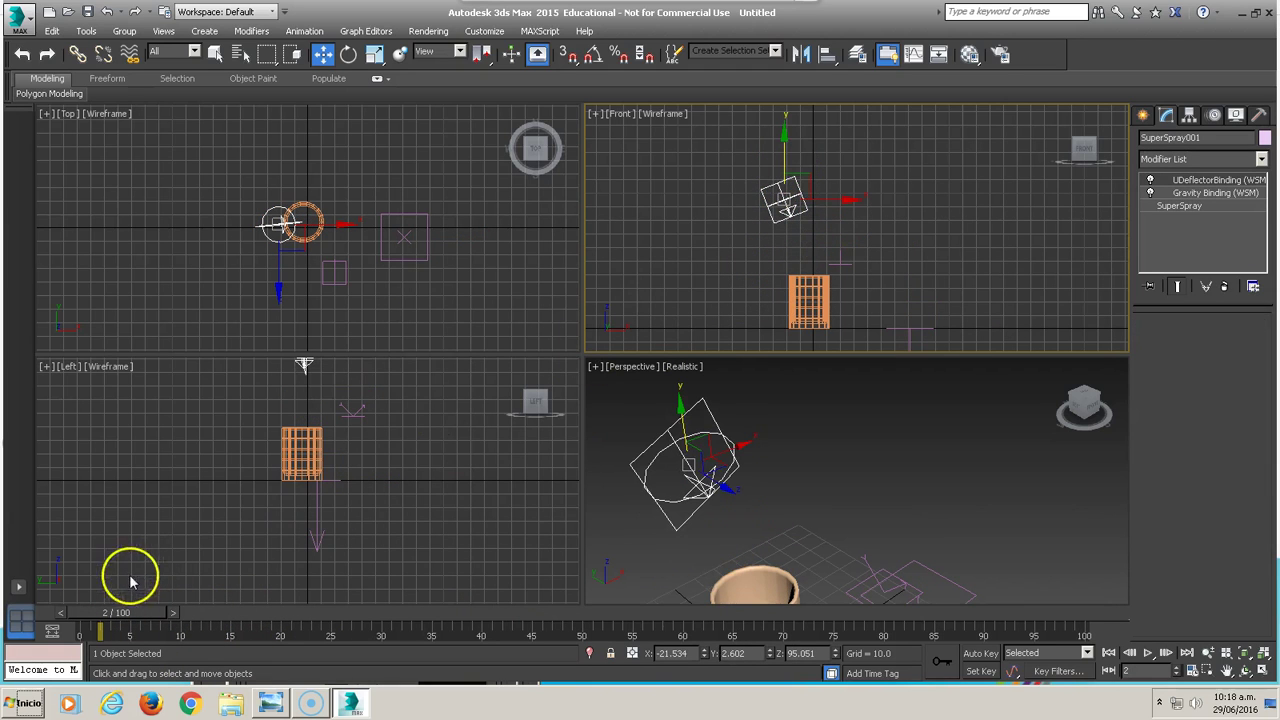
Rotate SuperSpray001 to about -3.6 degrees so its stream drops into the cup
left_click_drag(125, 620, 177, 621)
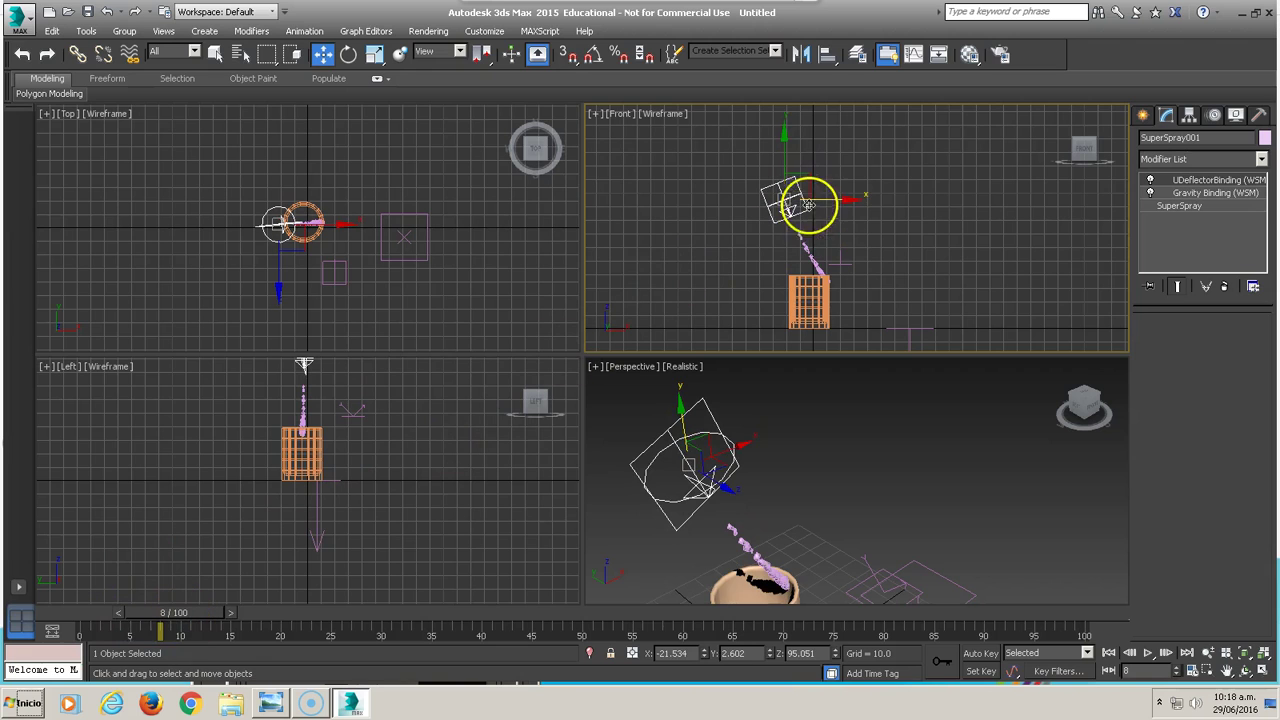
right_click(808, 185)
left_click(812, 207)
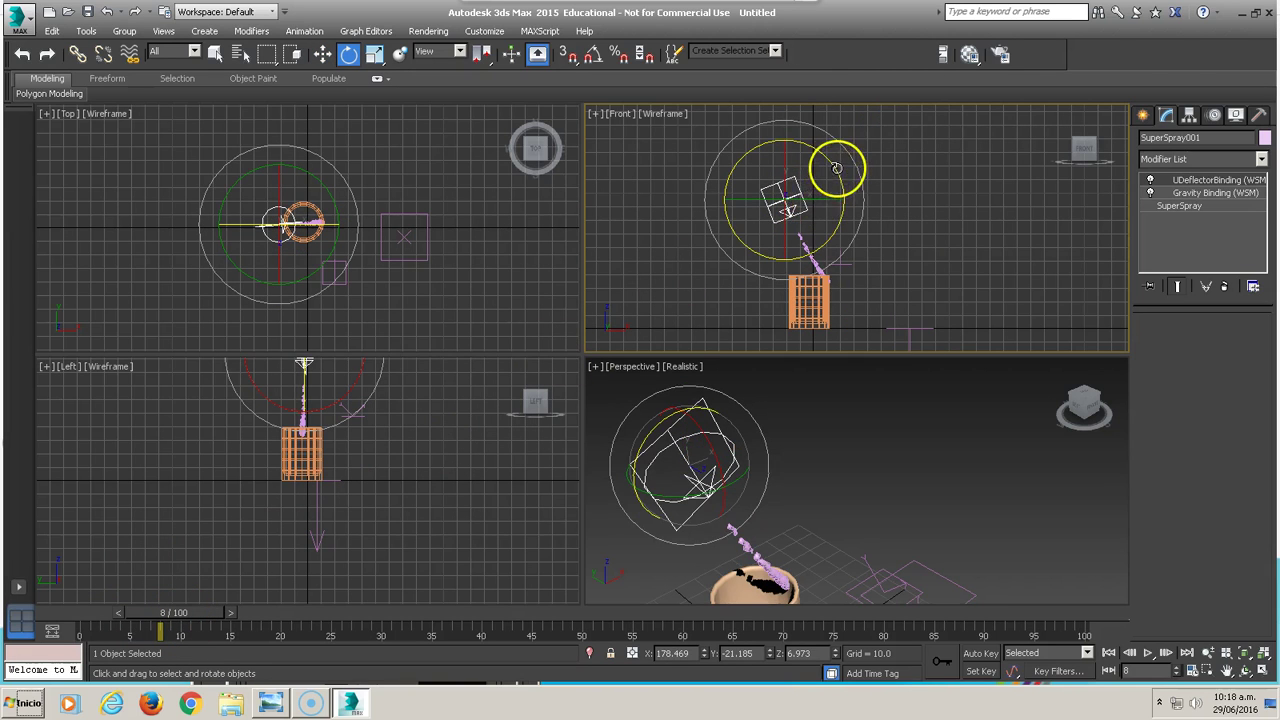
left_click_drag(836, 168, 846, 191)
left_click_drag(202, 620, 575, 622)
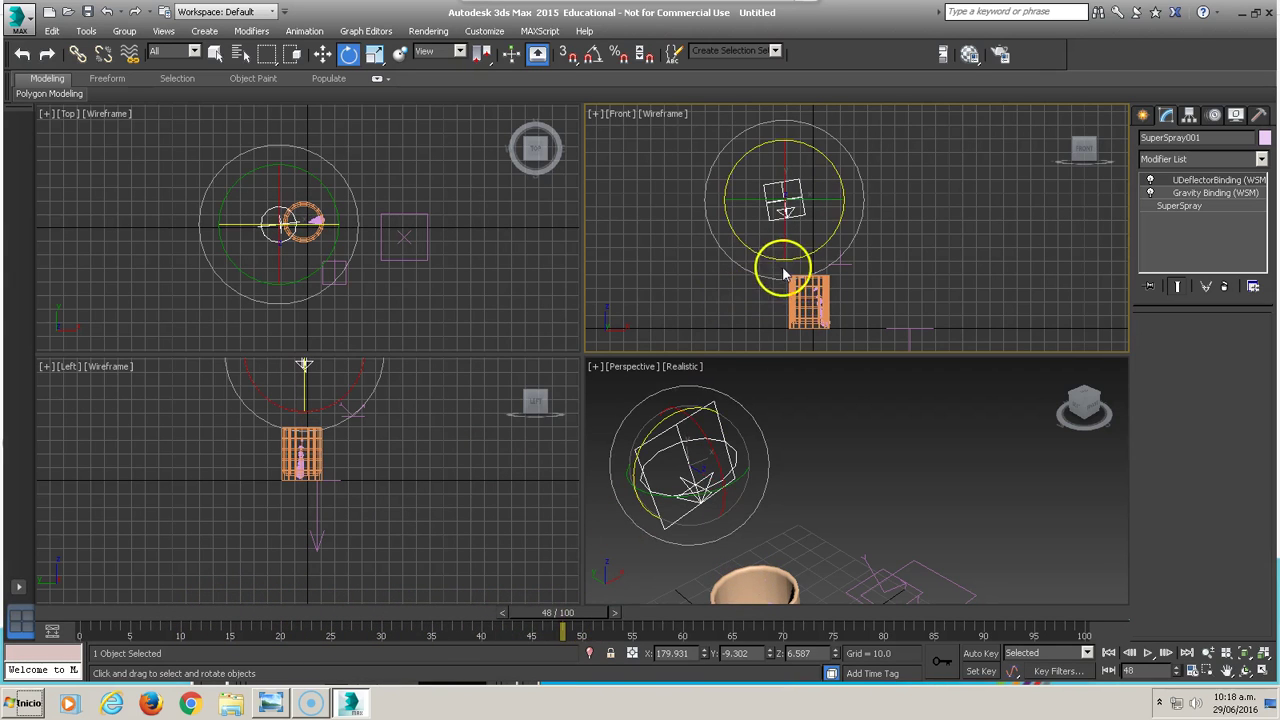
left_click_drag(835, 232, 829, 249)
Select UDeflector001 and lower its Bounce, rewinding to frame 22 to review
left_click(944, 247)
left_click(850, 262)
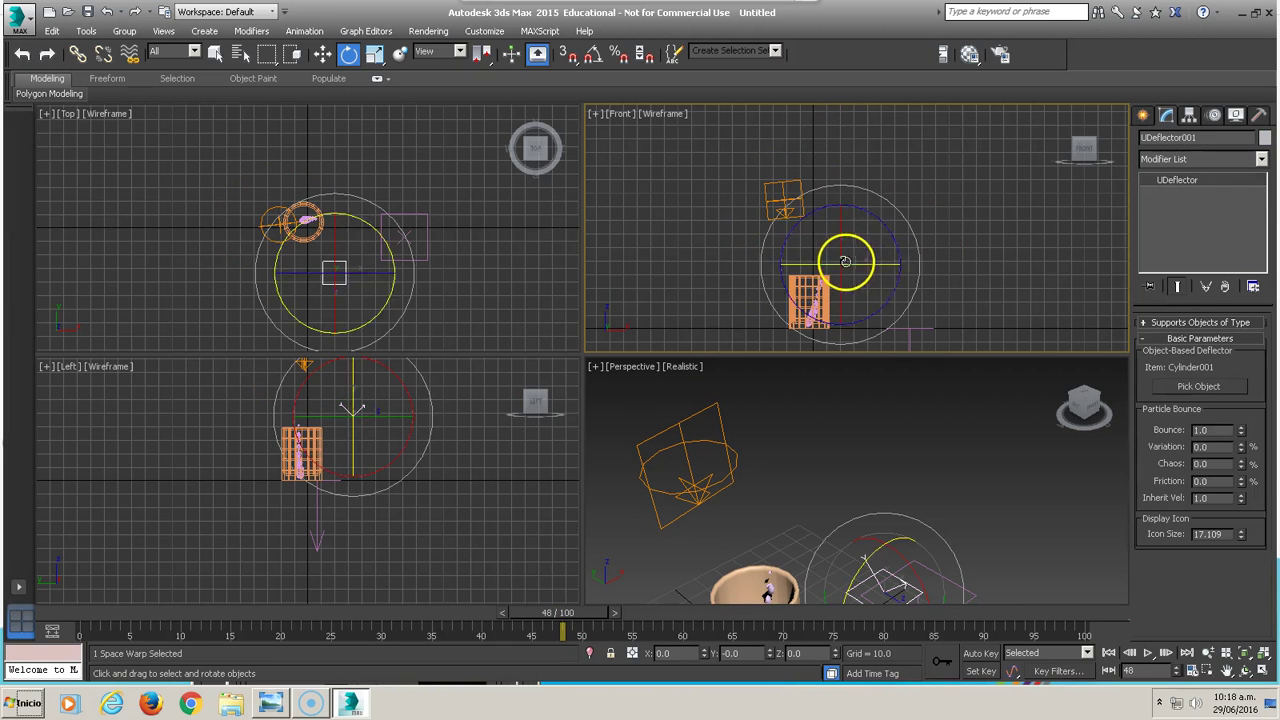
left_click_drag(1242, 433, 1239, 490)
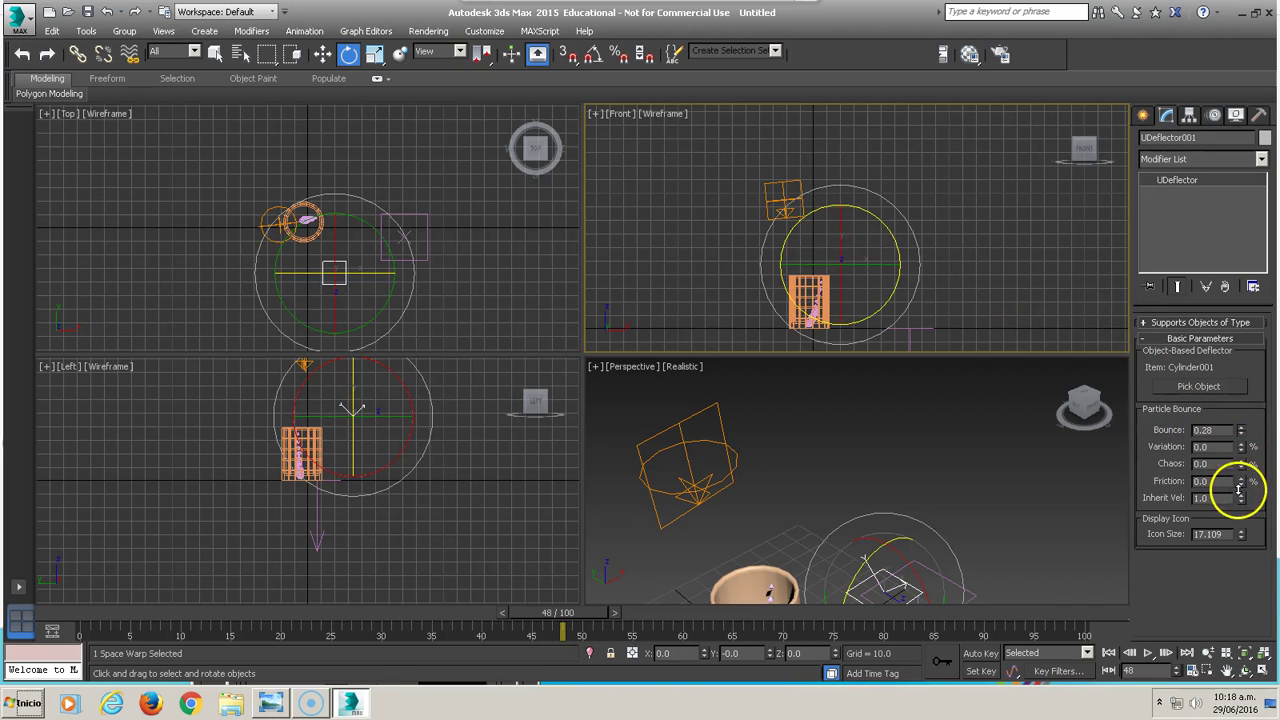
mouse_move(563, 613)
left_mouse_down()
mouse_move(366, 614)
mouse_move(191, 589)
mouse_move(431, 596)
left_mouse_up()
key("e")
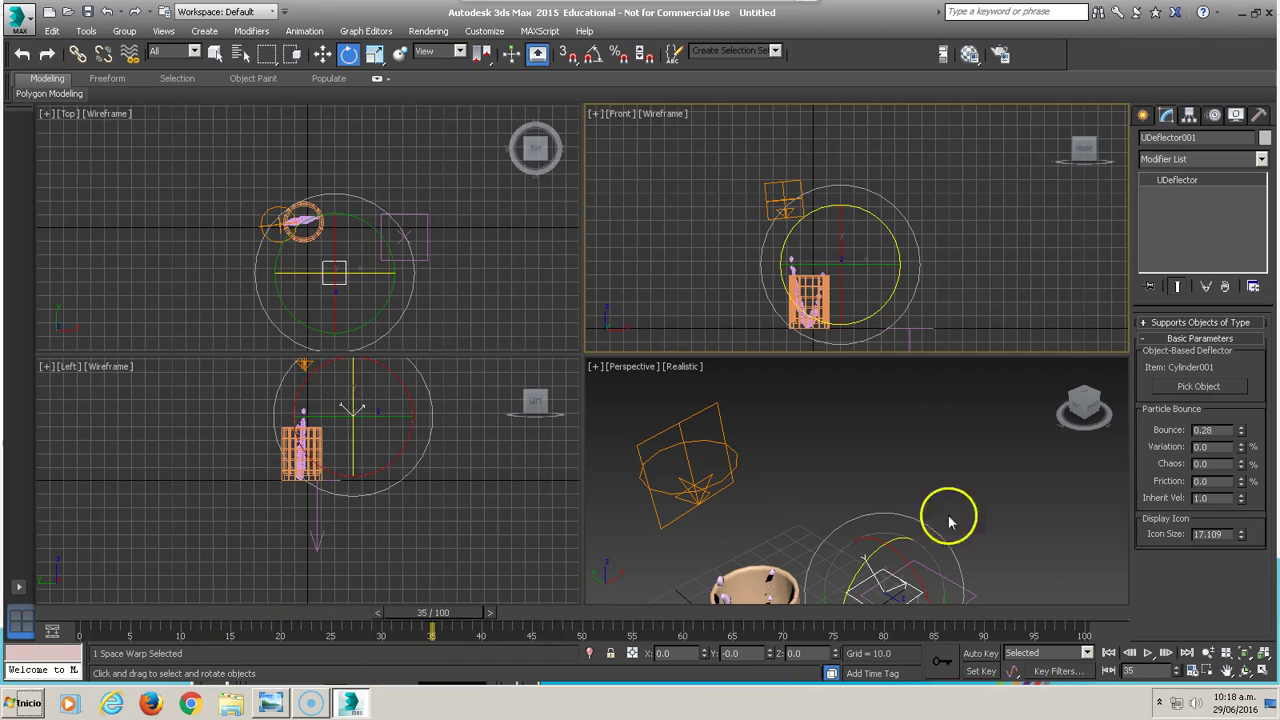
left_click_drag(1242, 431, 1240, 446)
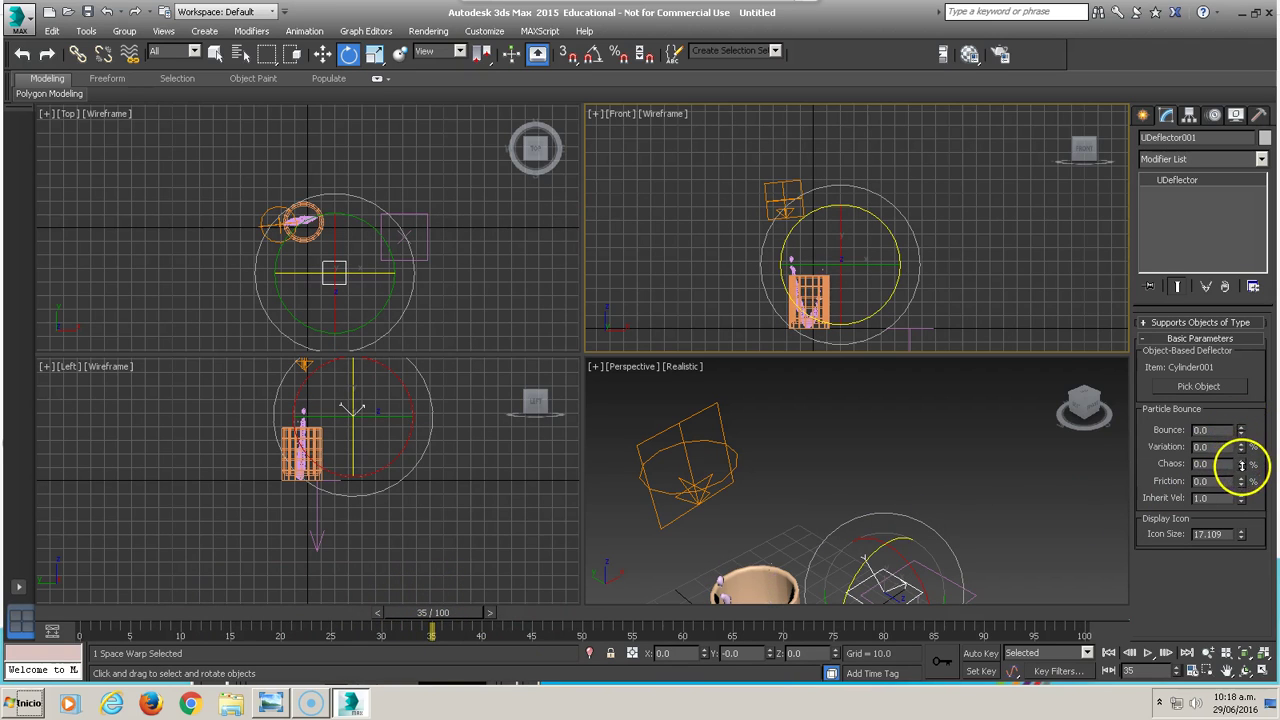
mouse_move(418, 612)
left_mouse_down()
mouse_move(180, 614)
mouse_move(308, 612)
left_mouse_up()
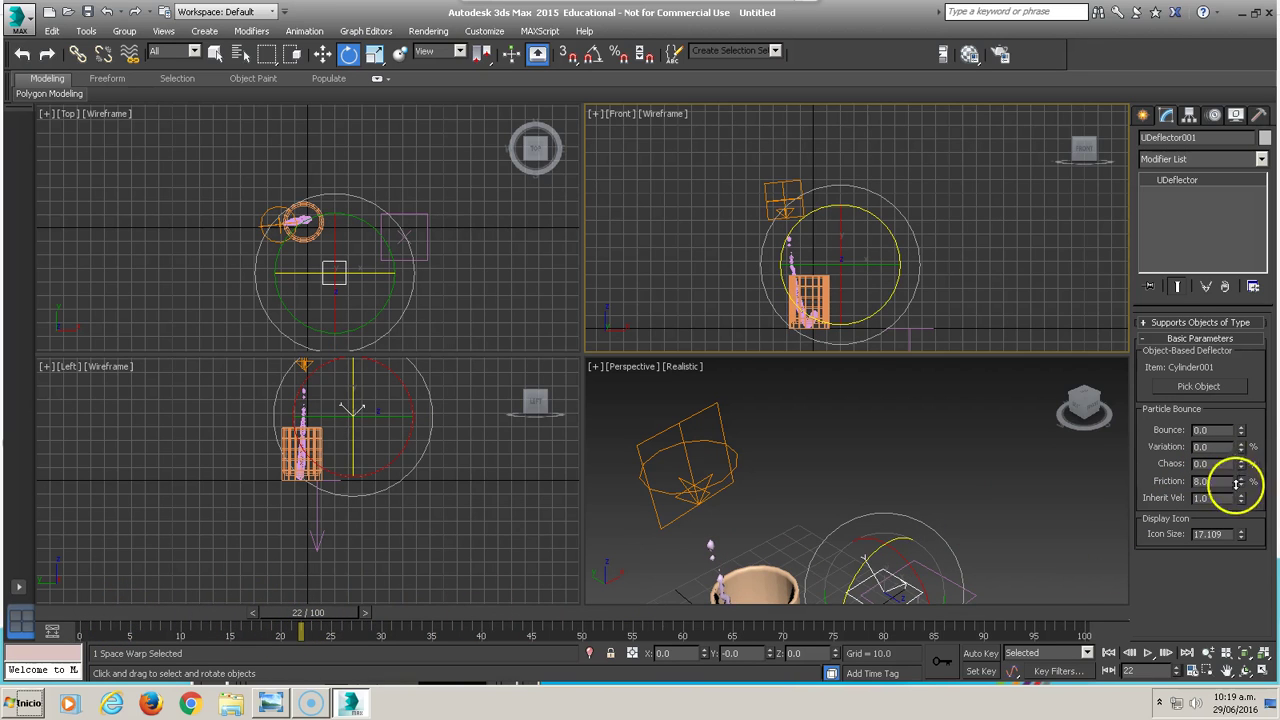
Settle Bounce at 0.42 and raise Friction to 41.0, checking from an orbited view
left_click_drag(340, 616, 391, 614)
left_click_drag(1241, 426, 1238, 417)
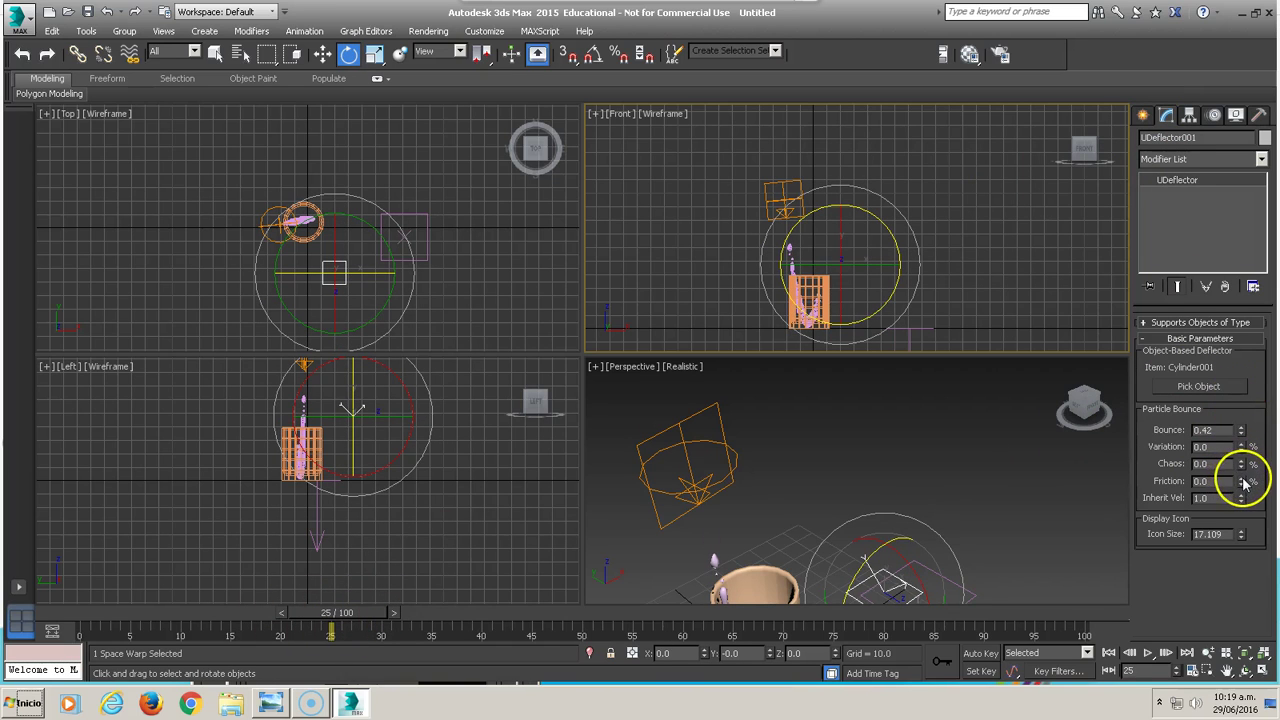
mouse_move(1240, 466)
left_mouse_down()
mouse_move(1239, 381)
mouse_move(1258, 466)
left_mouse_up()
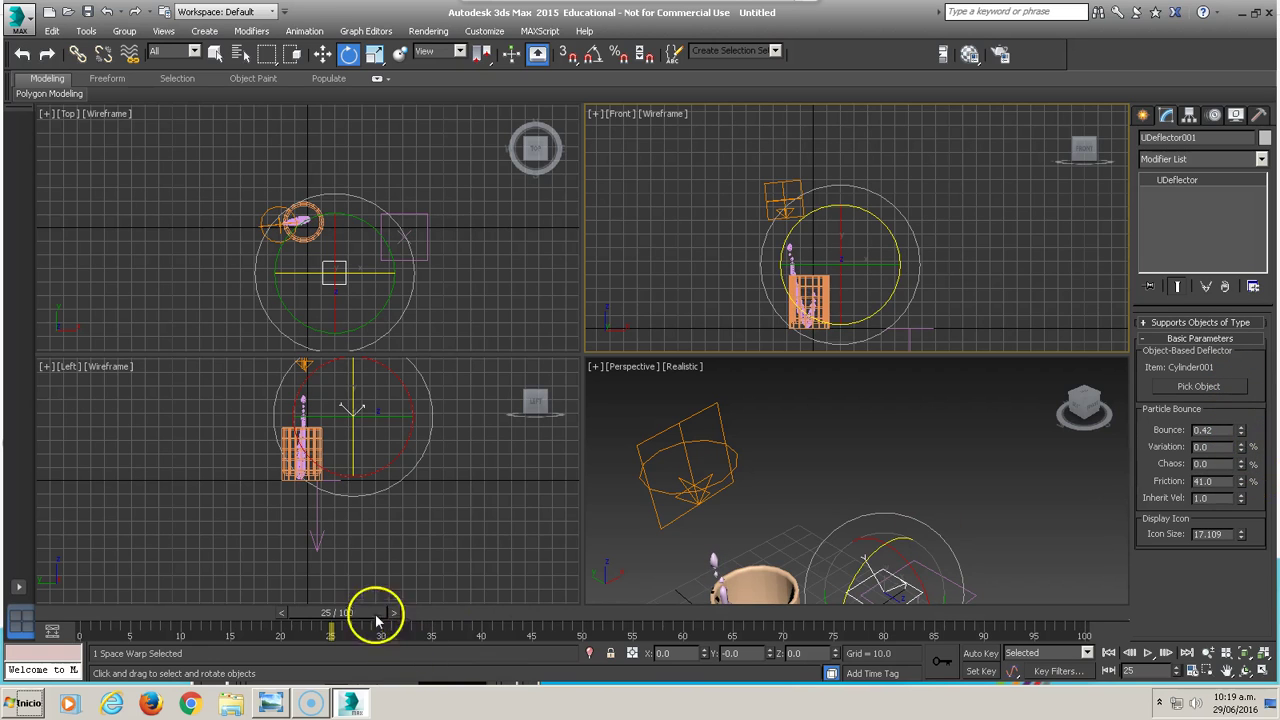
mouse_move(350, 628)
left_mouse_down()
mouse_move(186, 606)
mouse_move(362, 628)
left_mouse_up()
mouse_move(651, 591)
middle_mouse_down("alt")
mouse_move(697, 520)
mouse_move(714, 451)
middle_mouse_up("alt")
mouse_move(400, 614)
left_mouse_down()
mouse_move(597, 605)
mouse_move(314, 606)
mouse_move(351, 604)
left_mouse_up()
key("e")
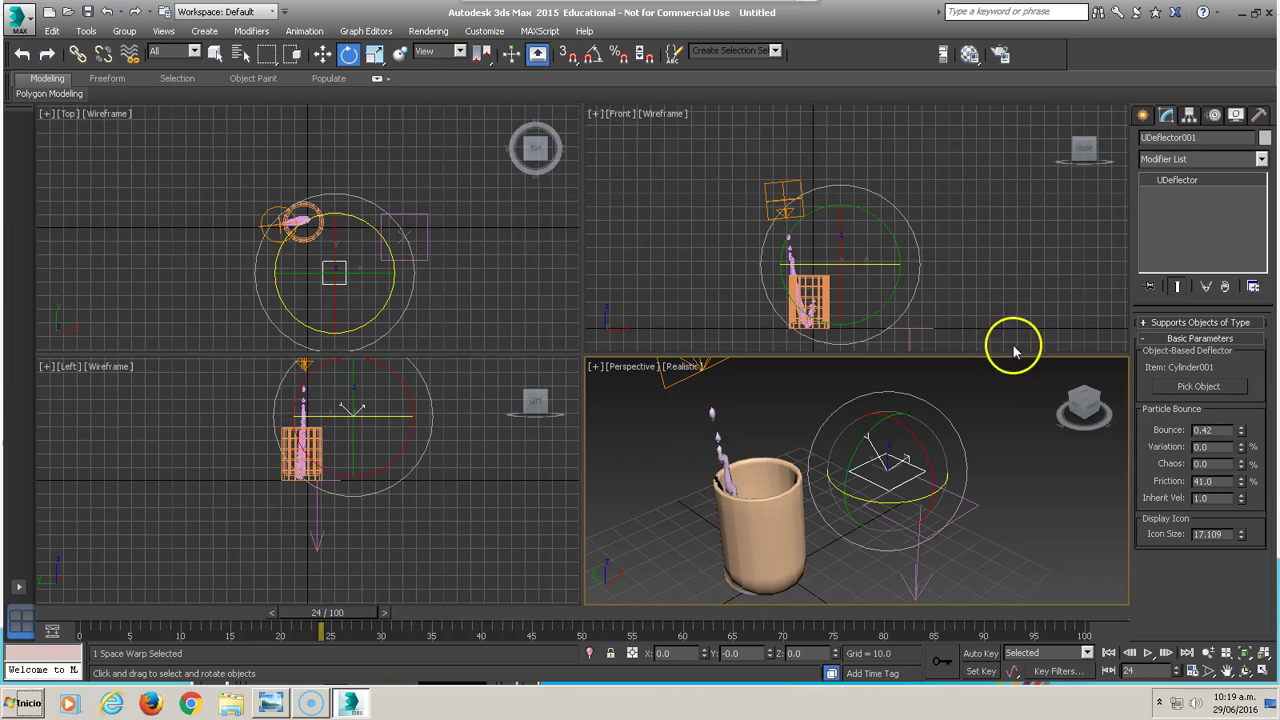
Set SuperSpray001's Particle Spawn to Die After Collision and scrub to check the collisions
right_click(947, 163)
left_click(663, 208)
left_click(789, 252)
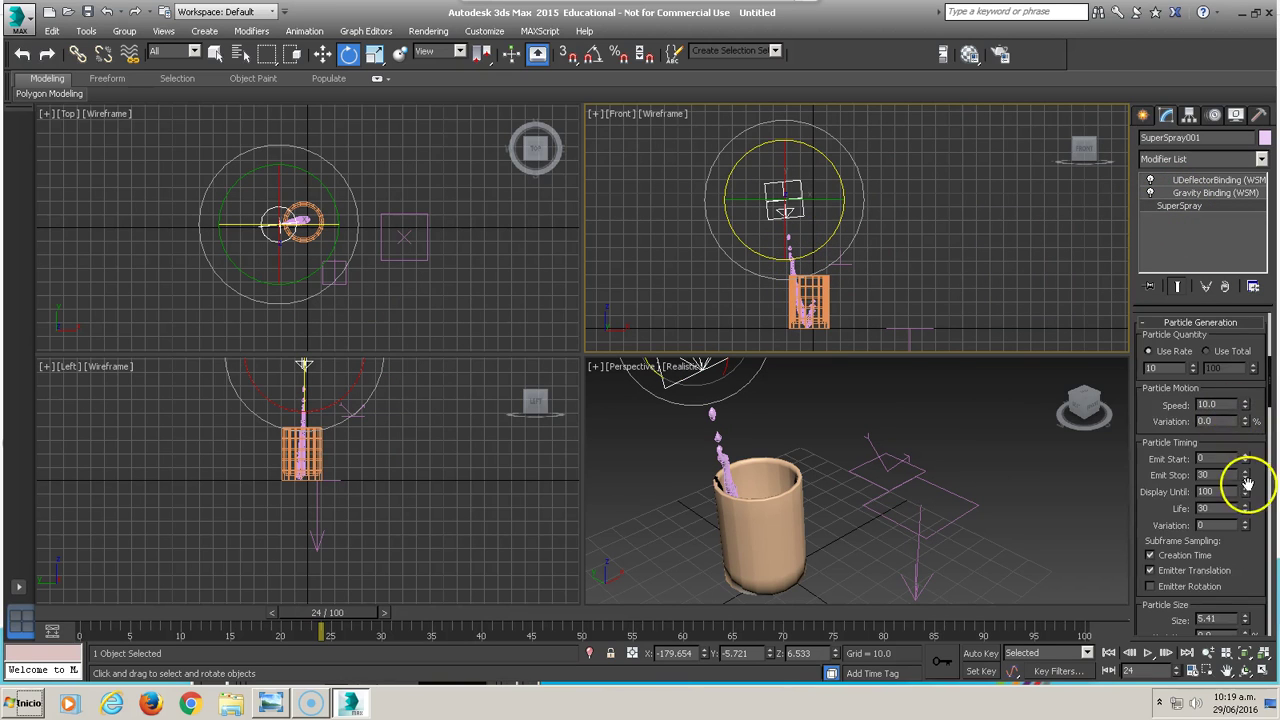
left_click_drag(1255, 508, 1260, 280)
left_click_drag(1255, 528, 1251, 323)
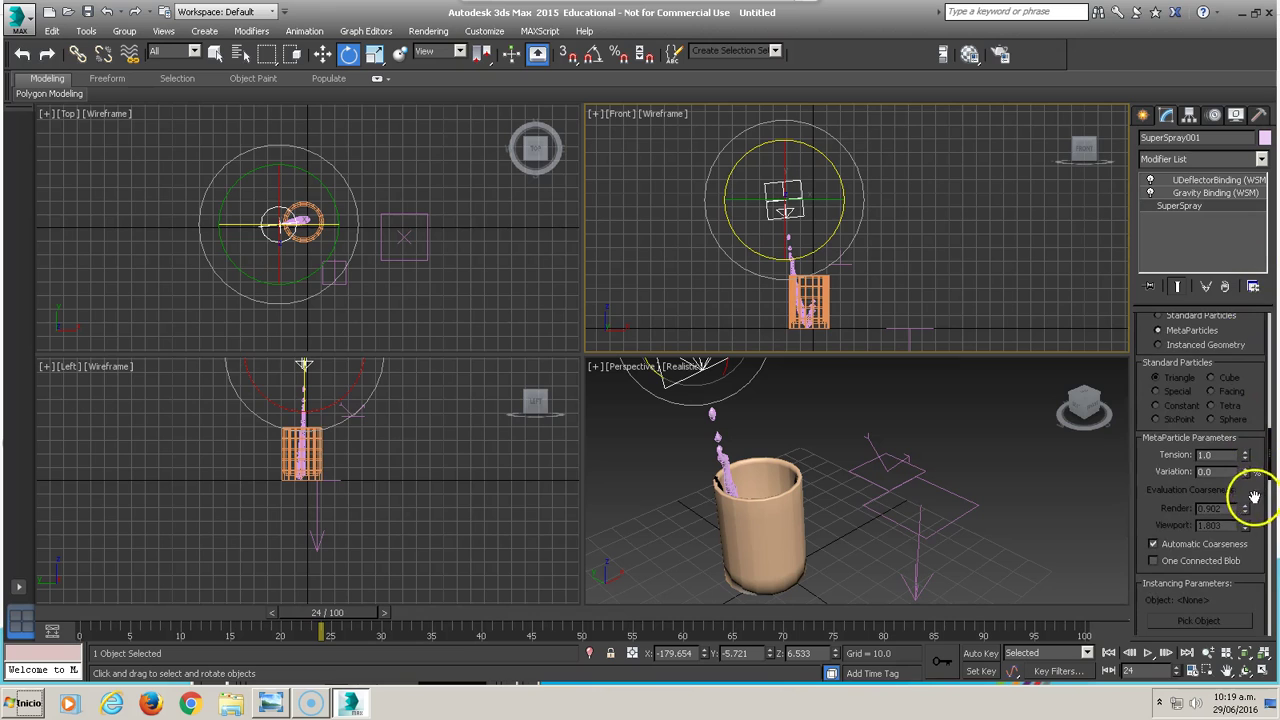
left_click_drag(1254, 497, 1237, 294)
left_click_drag(1251, 509, 1240, 432)
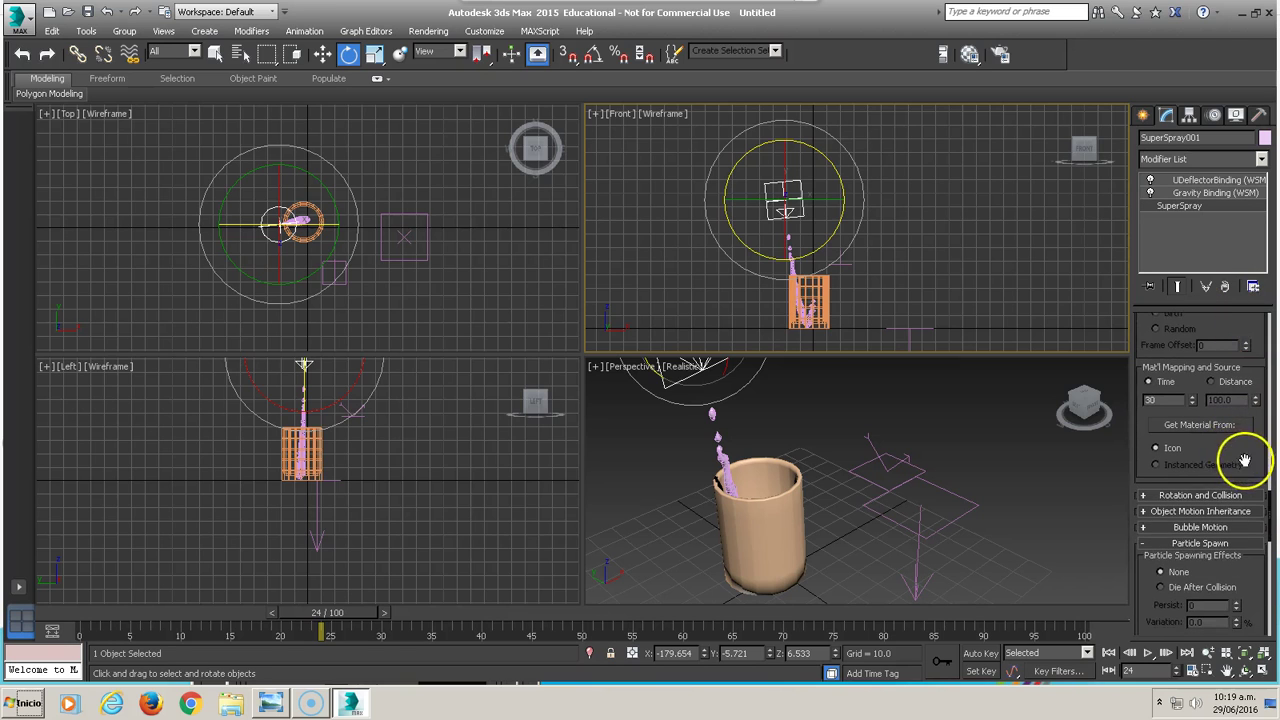
scroll(1244, 460, "down", 3)
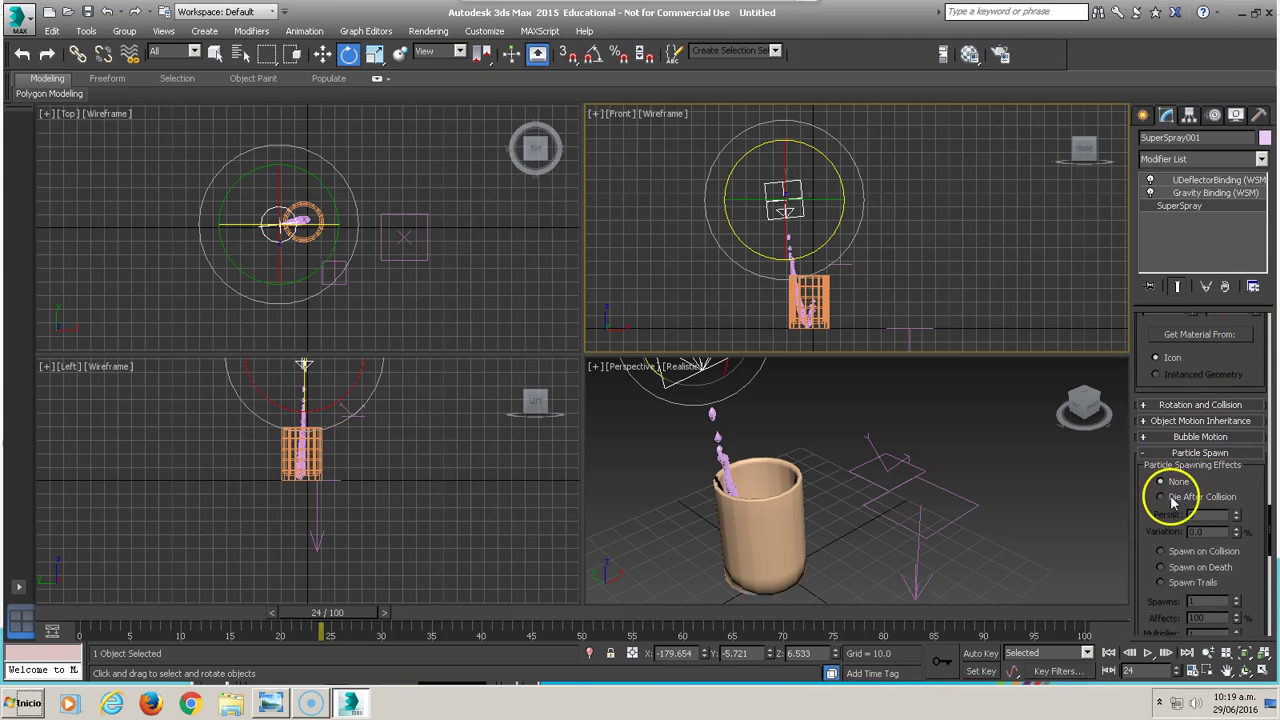
left_click(1161, 497)
mouse_move(335, 620)
left_mouse_down()
mouse_move(509, 617)
mouse_move(229, 617)
mouse_move(543, 617)
mouse_move(306, 617)
mouse_move(528, 617)
mouse_move(455, 621)
mouse_move(477, 621)
left_mouse_up()
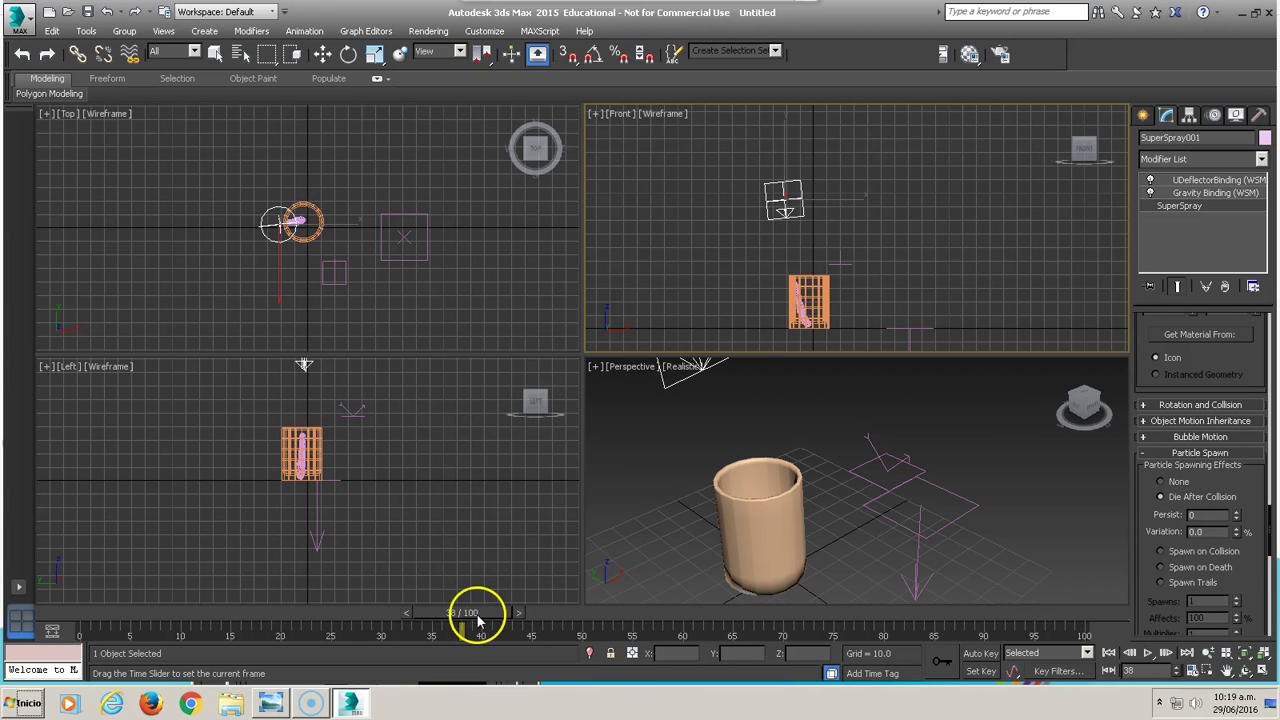
Start a Standard Primitives cone, dragging its base beside the cup in the Top viewport
key("e")
left_click(1143, 116)
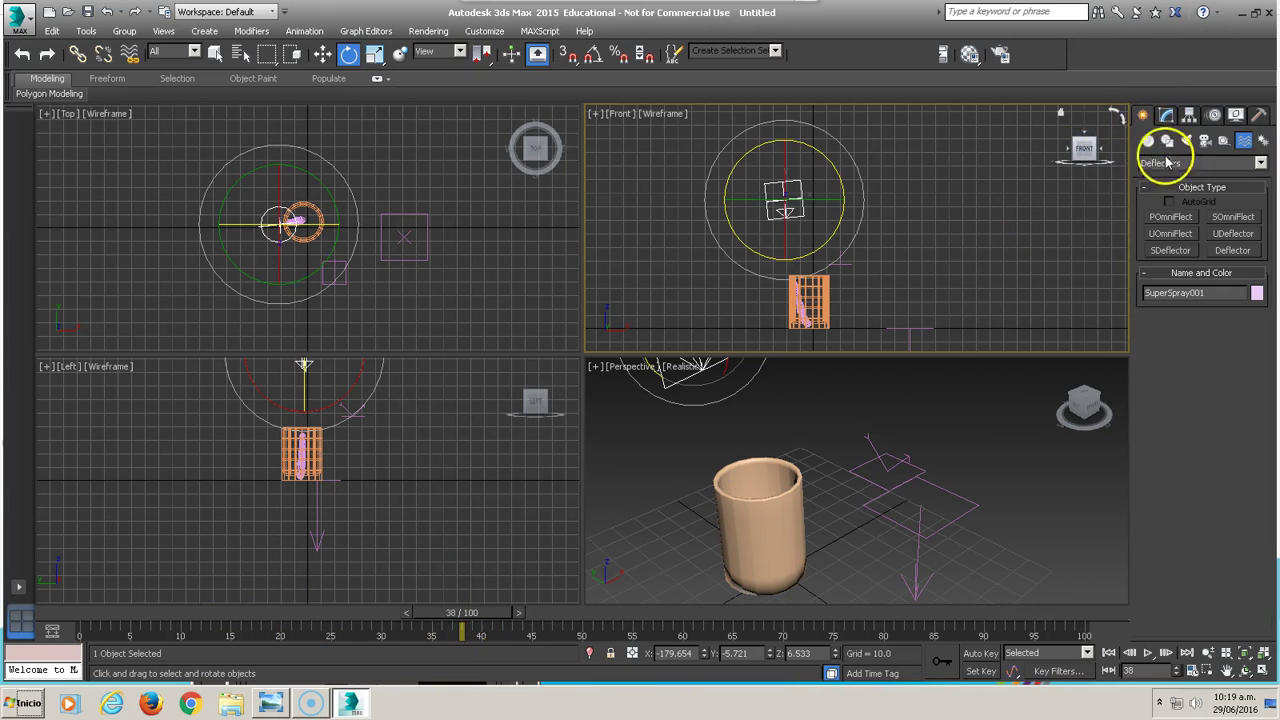
left_click(1148, 140)
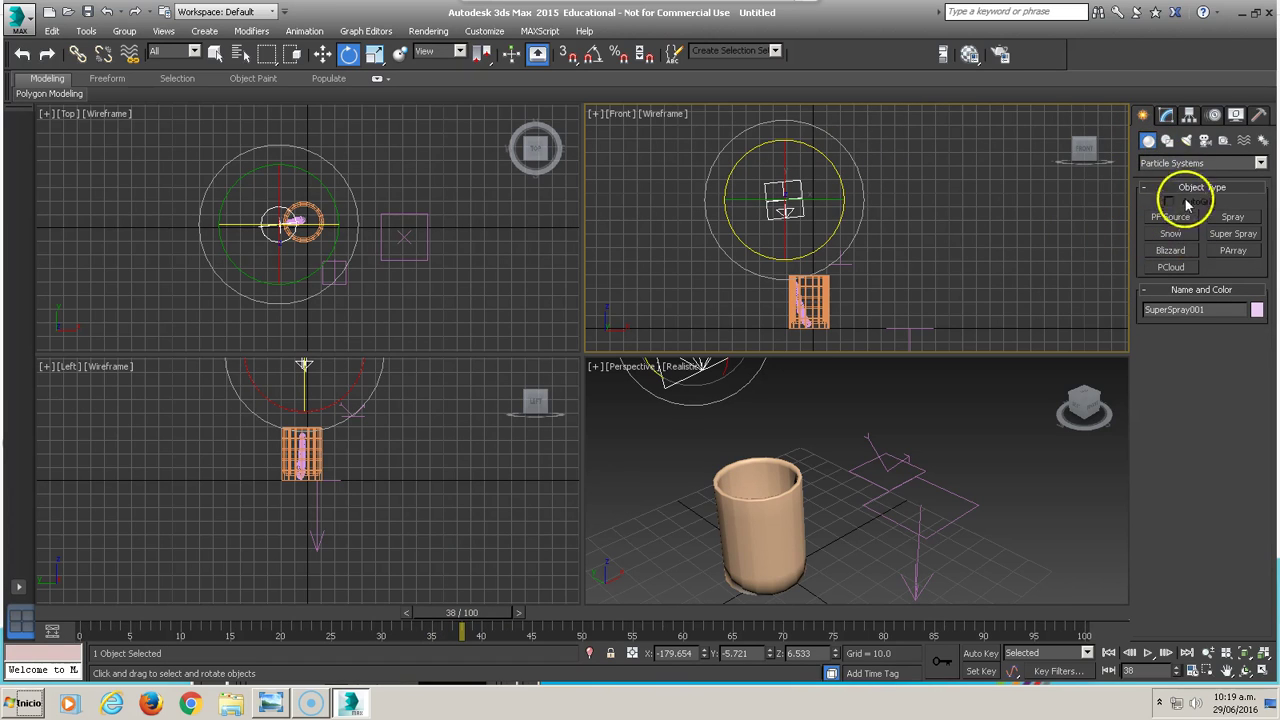
left_click(1172, 162)
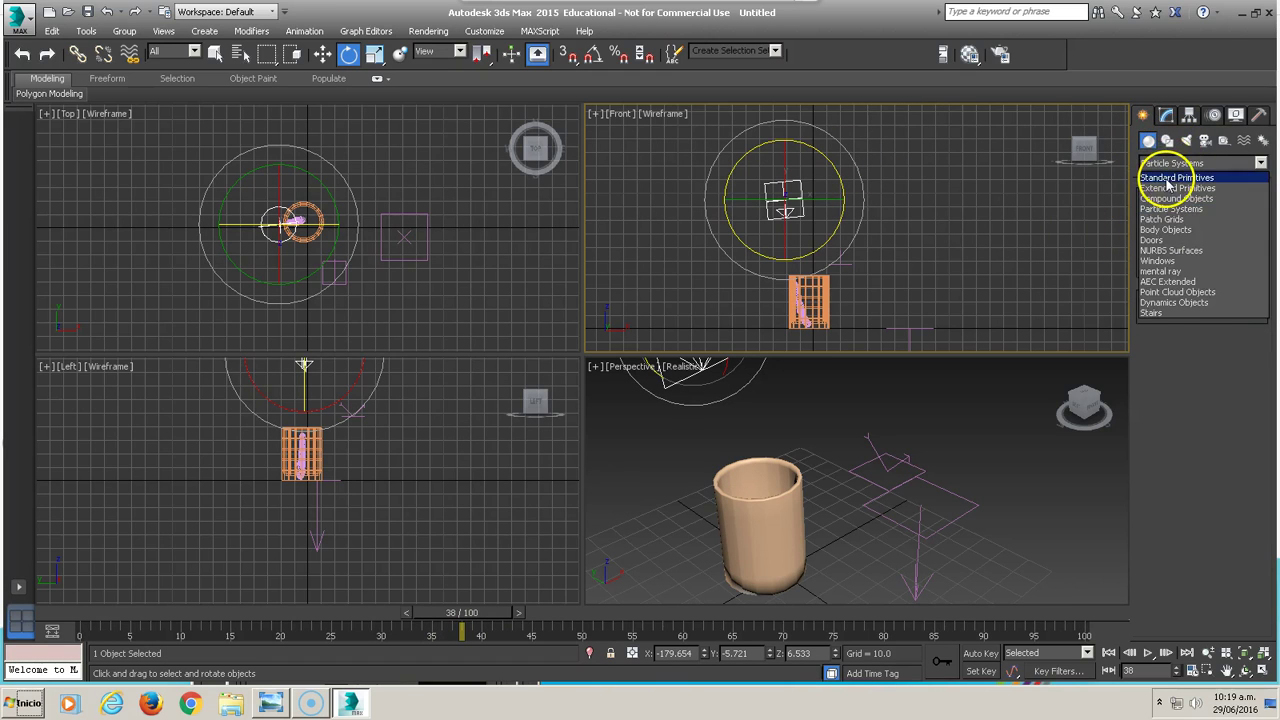
left_click(1182, 174)
left_click(1232, 217)
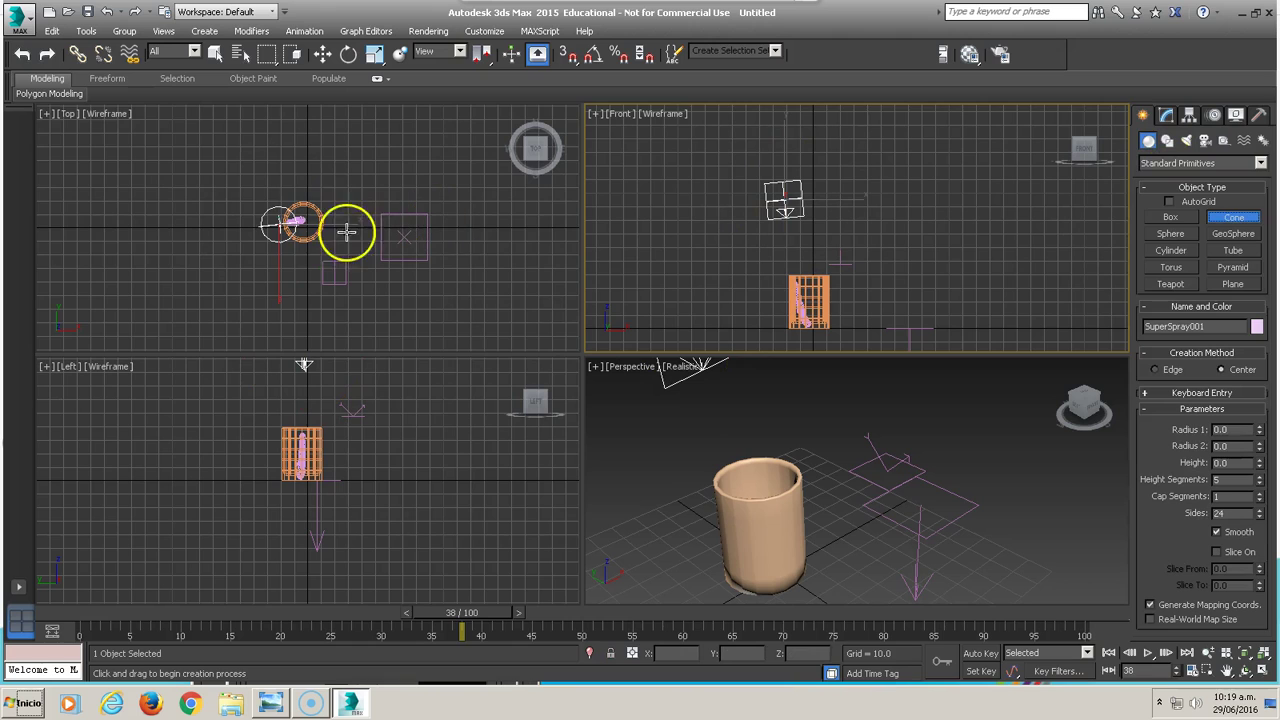
scroll(308, 226, "up", 4)
left_click_drag(308, 226, 334, 229)
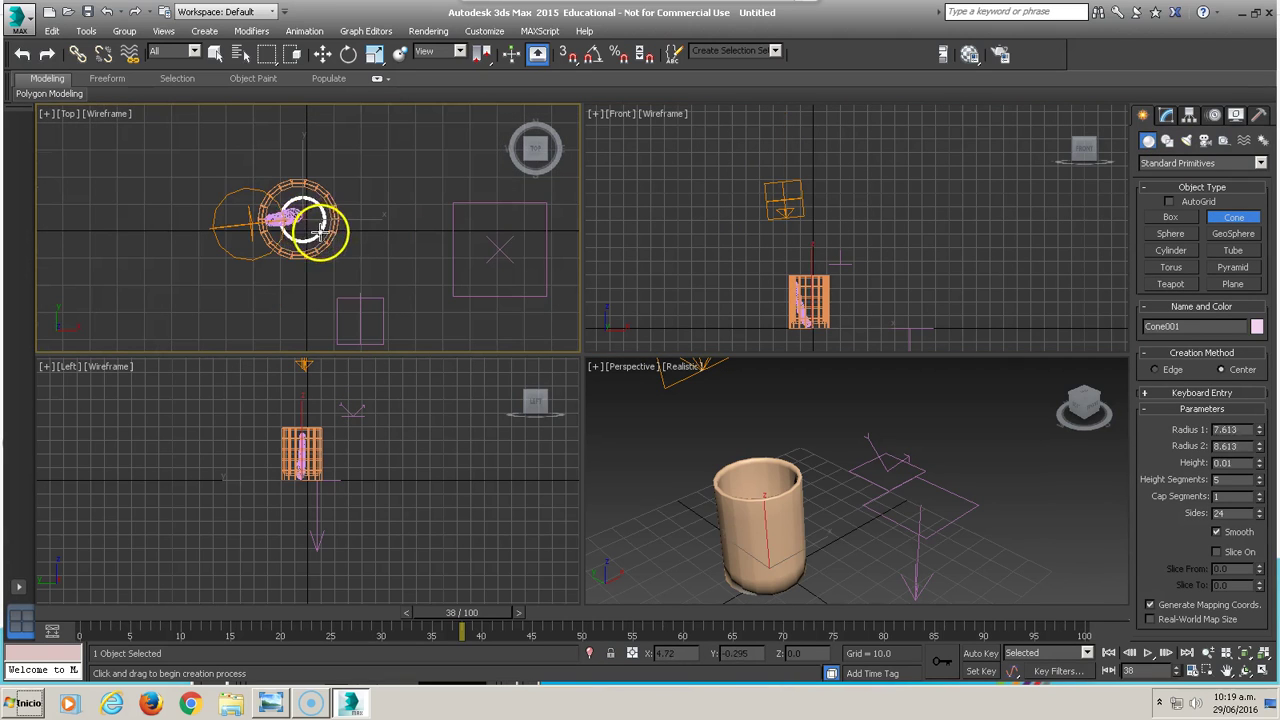
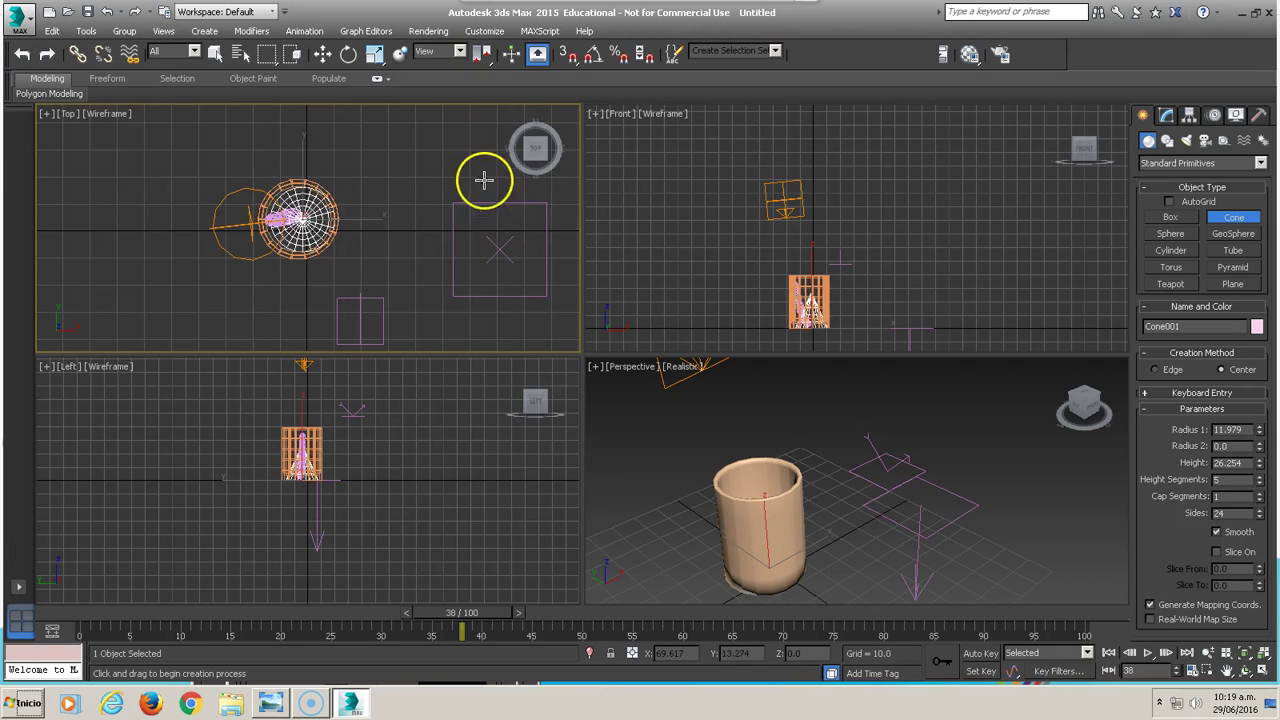
Finish the cone's top radius, nudge it slightly left along X, and set 6 cap segments
left_click(457, 157)
scroll(770, 270, "up", 2)
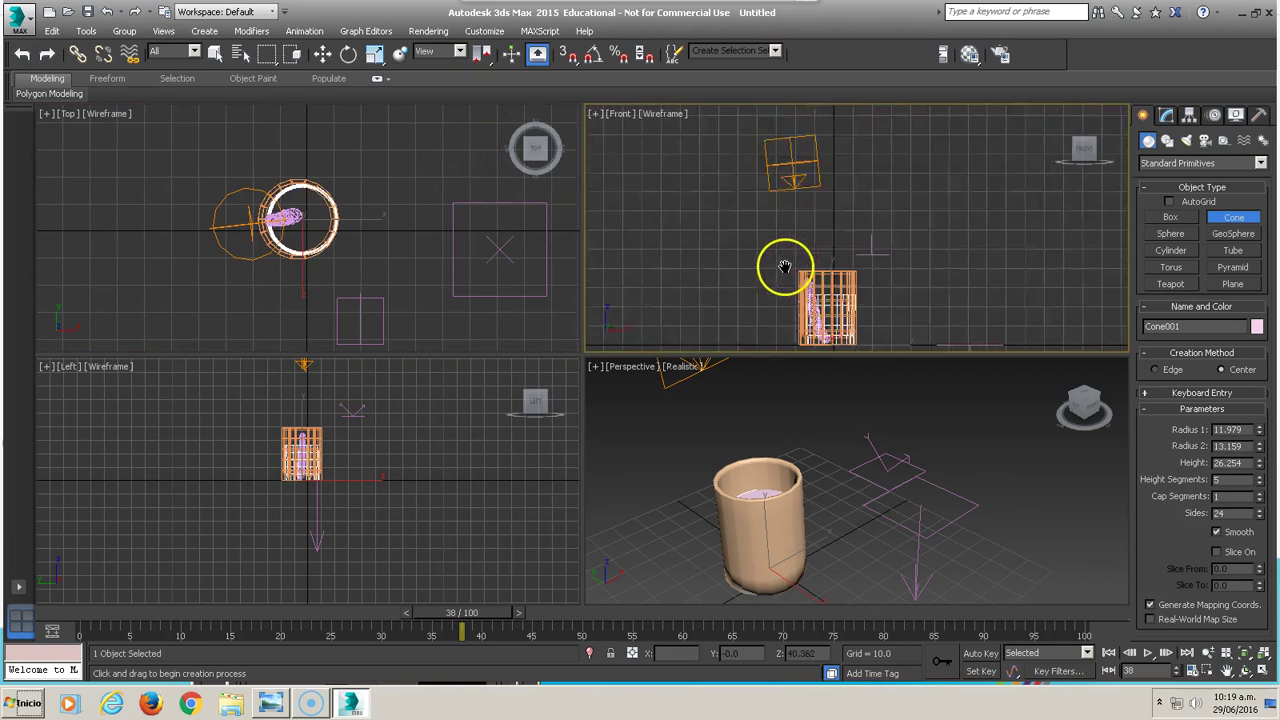
middle_click_drag(784, 267, 794, 209)
key("e")
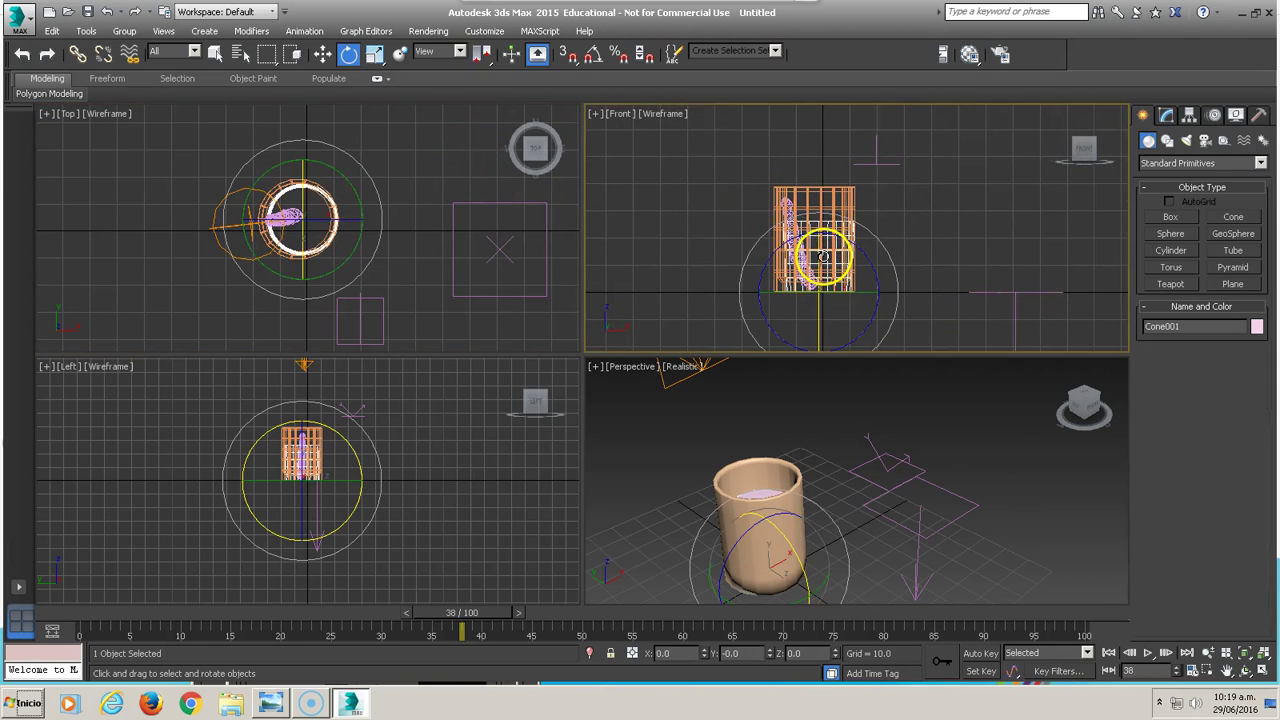
key("w")
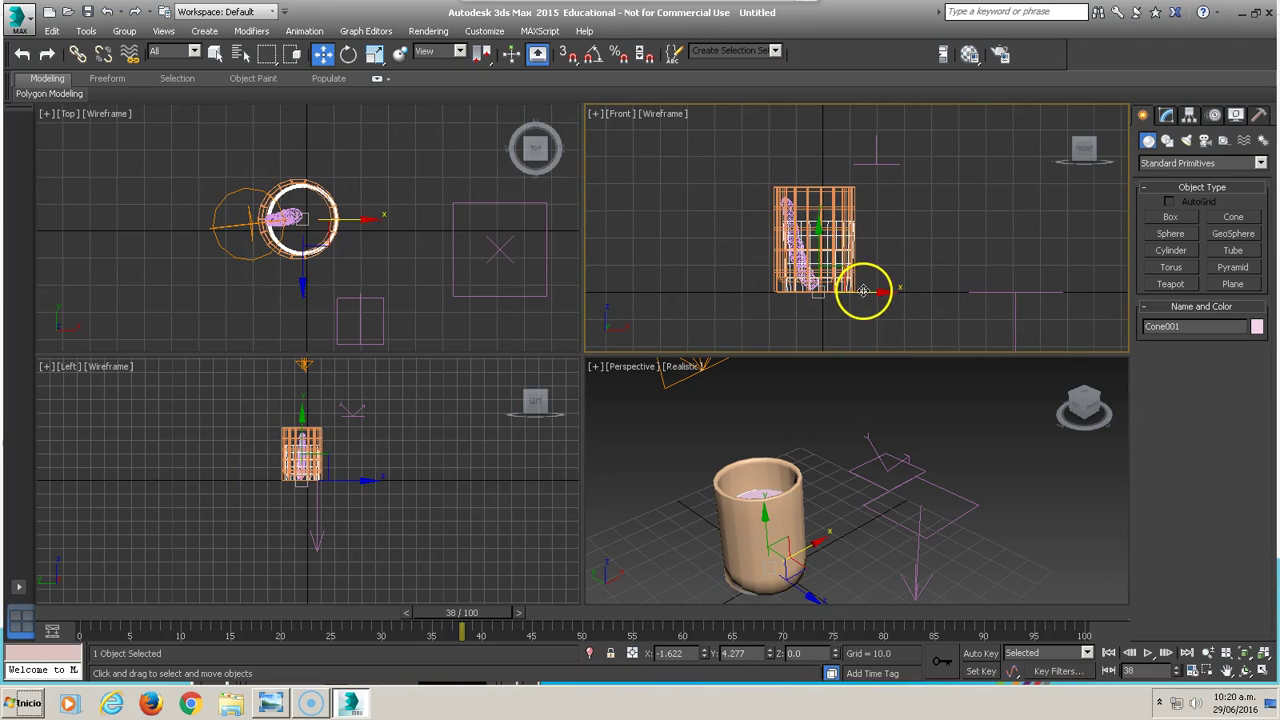
left_click_drag(863, 291, 859, 290)
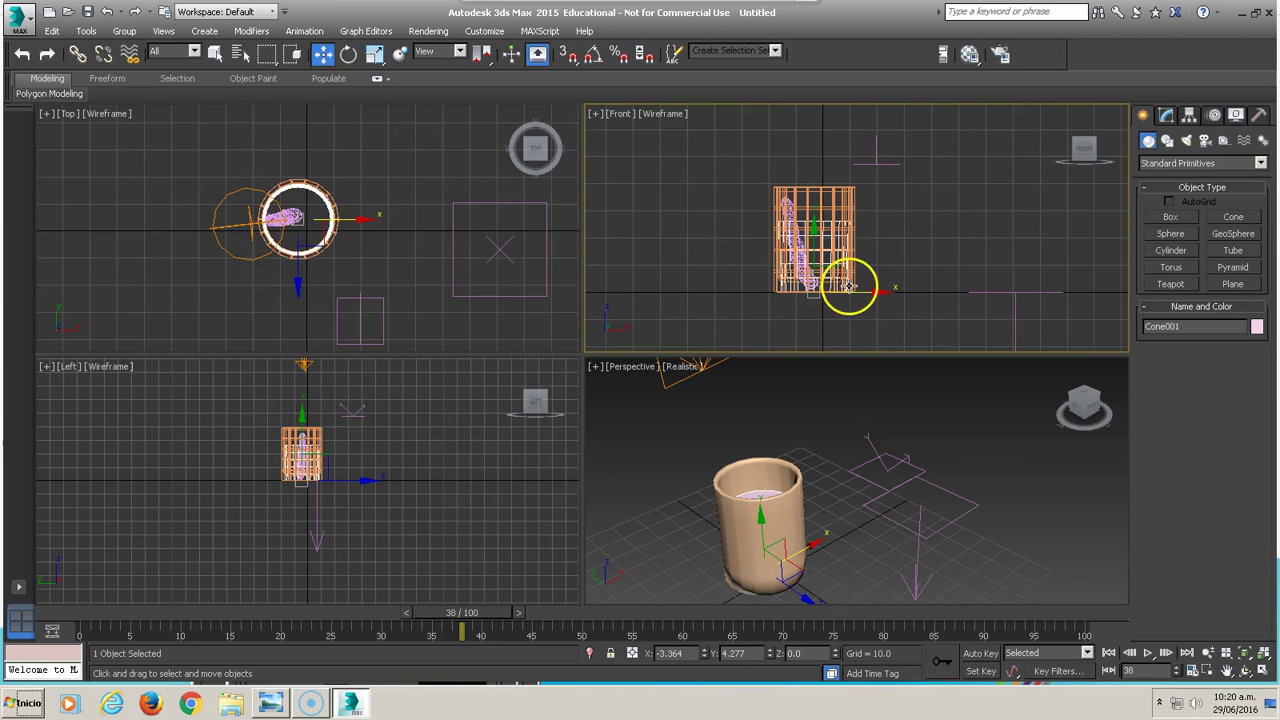
left_click(1162, 116)
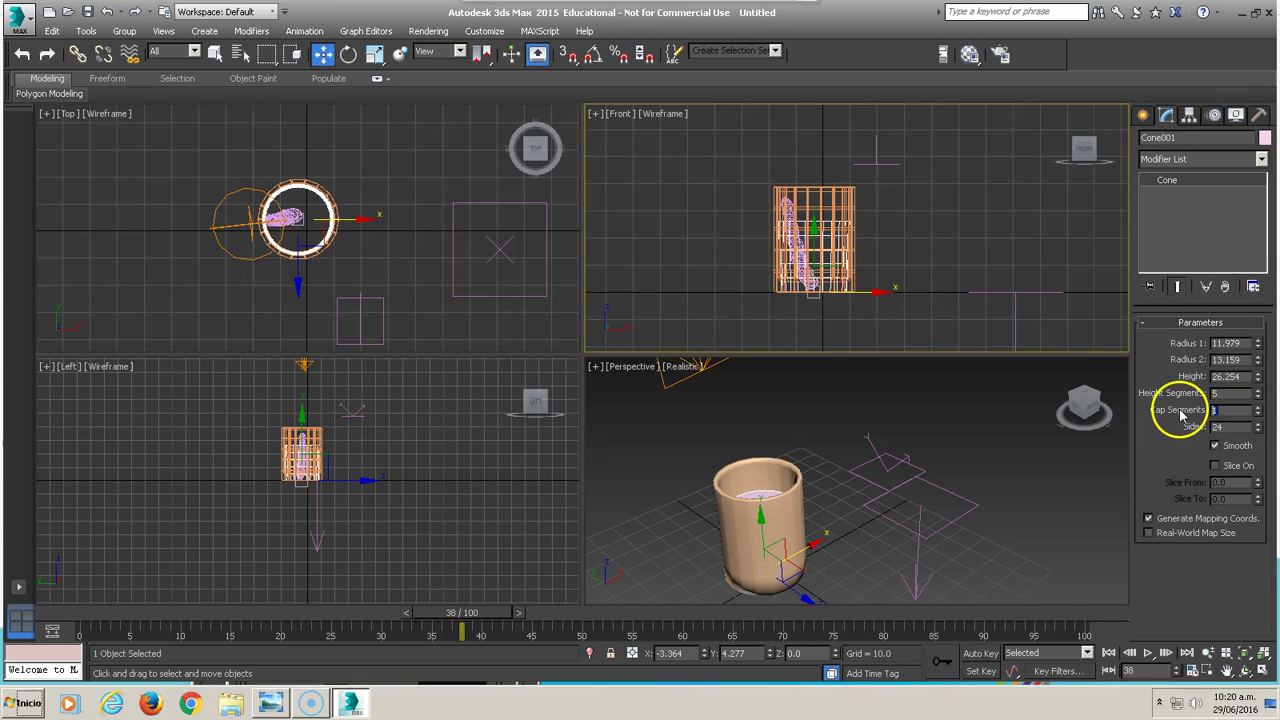
type("6")
key("Return")
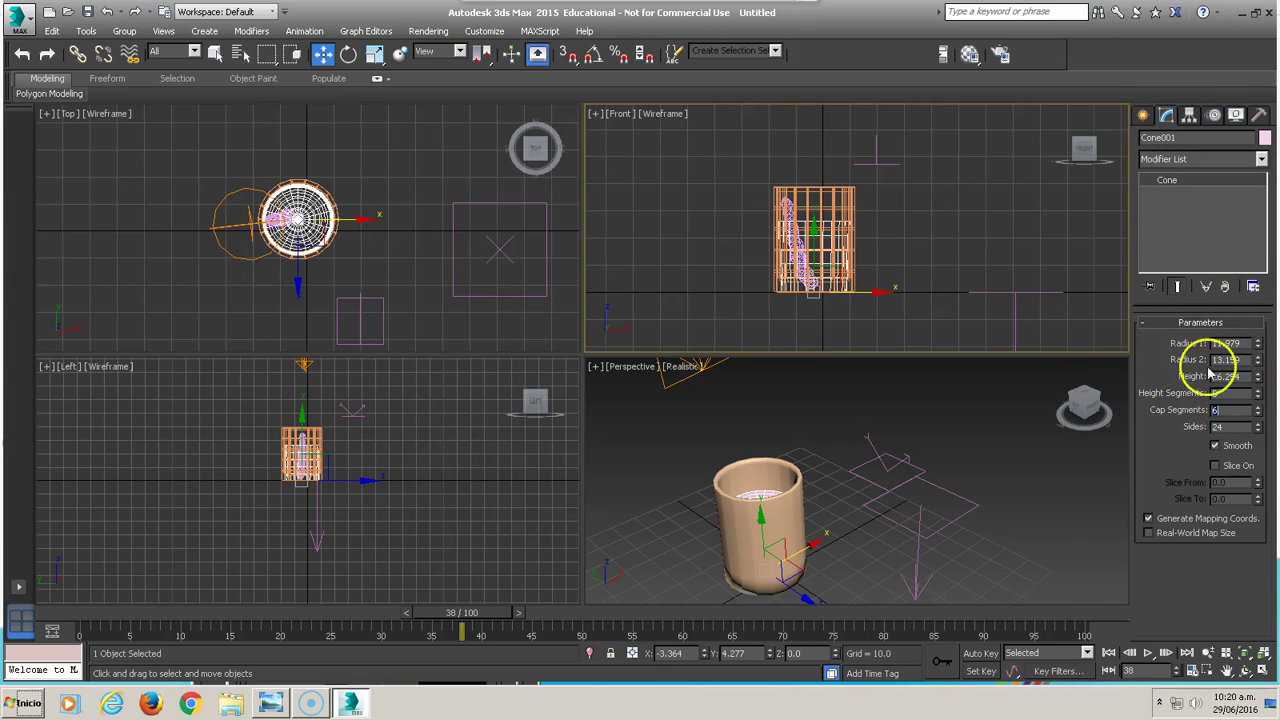
Isolate the cone so it appears alone, with the Perspective view active
right_click(810, 276)
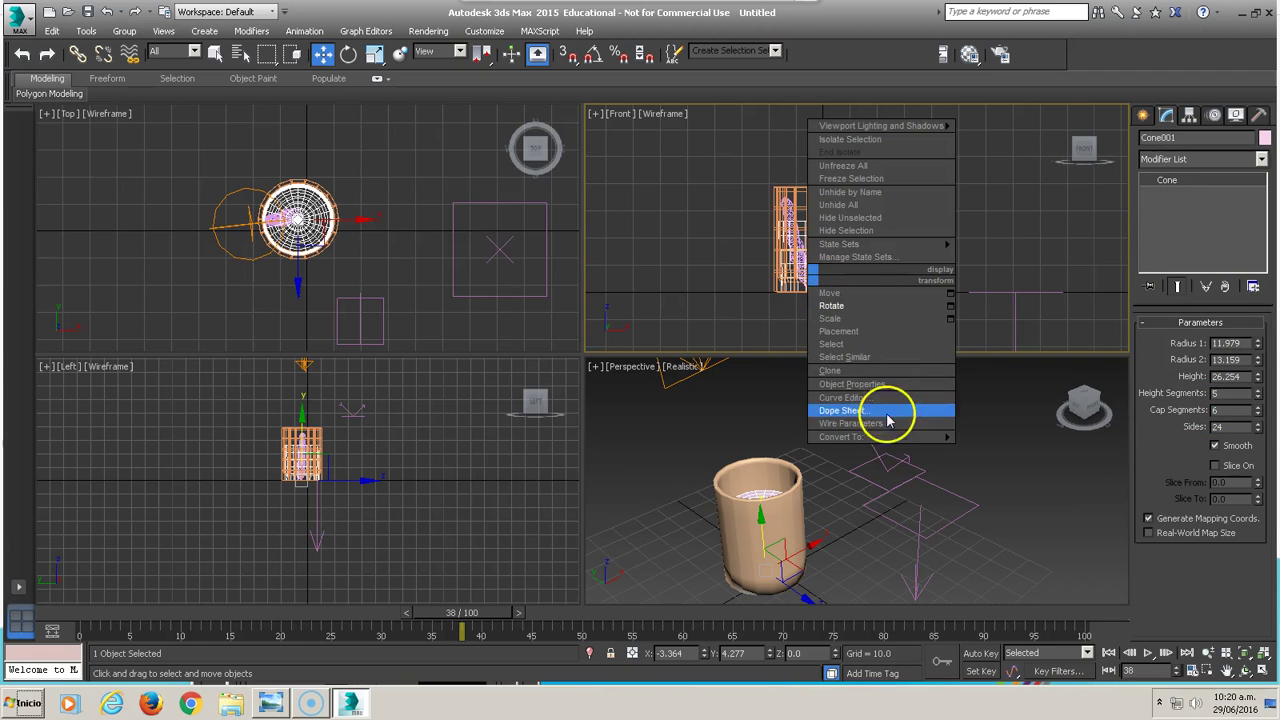
right_click(838, 245)
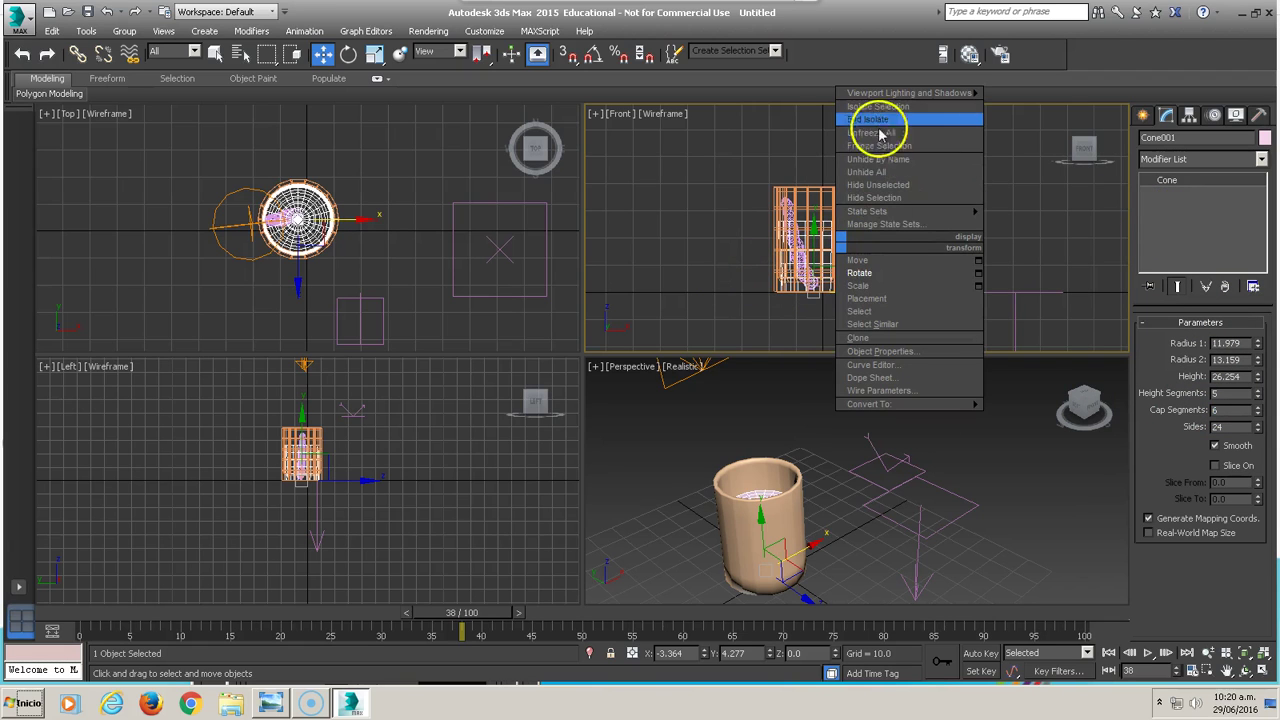
left_click(880, 107)
left_click(843, 498)
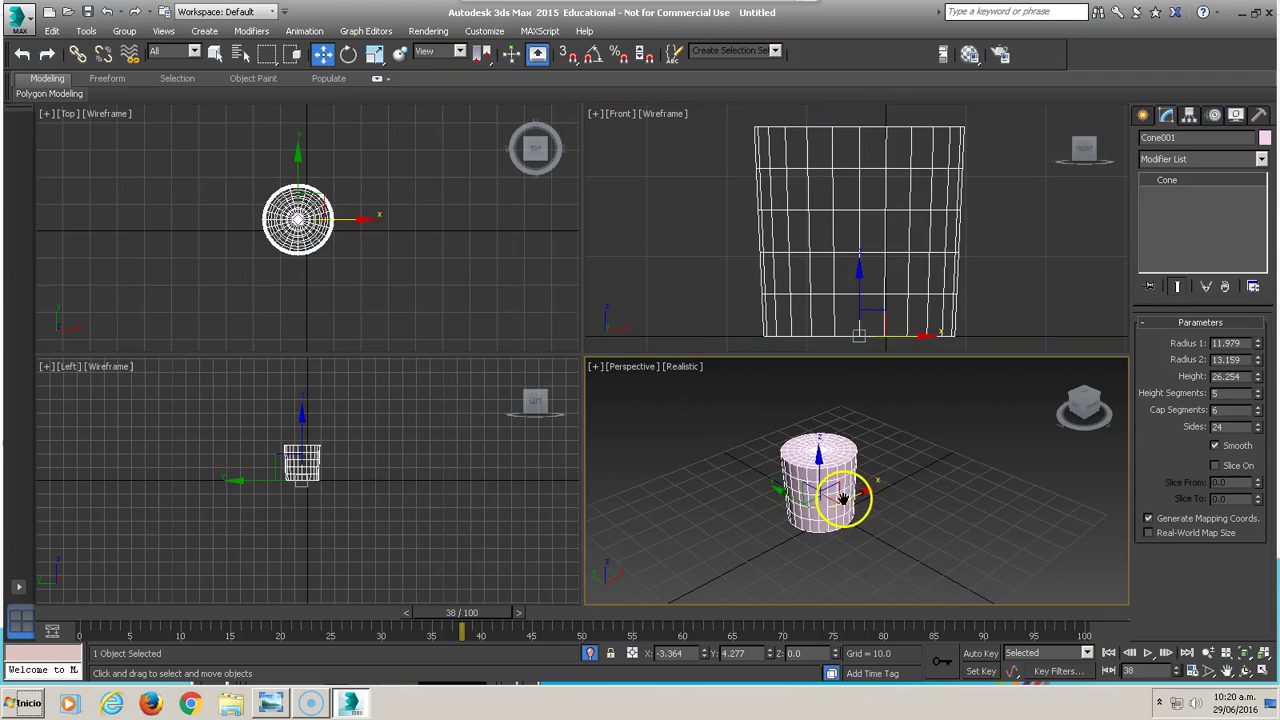
Convert the cone to an Editable Poly and select its top ring of vertices
right_click(836, 462)
mouse_move(866, 625)
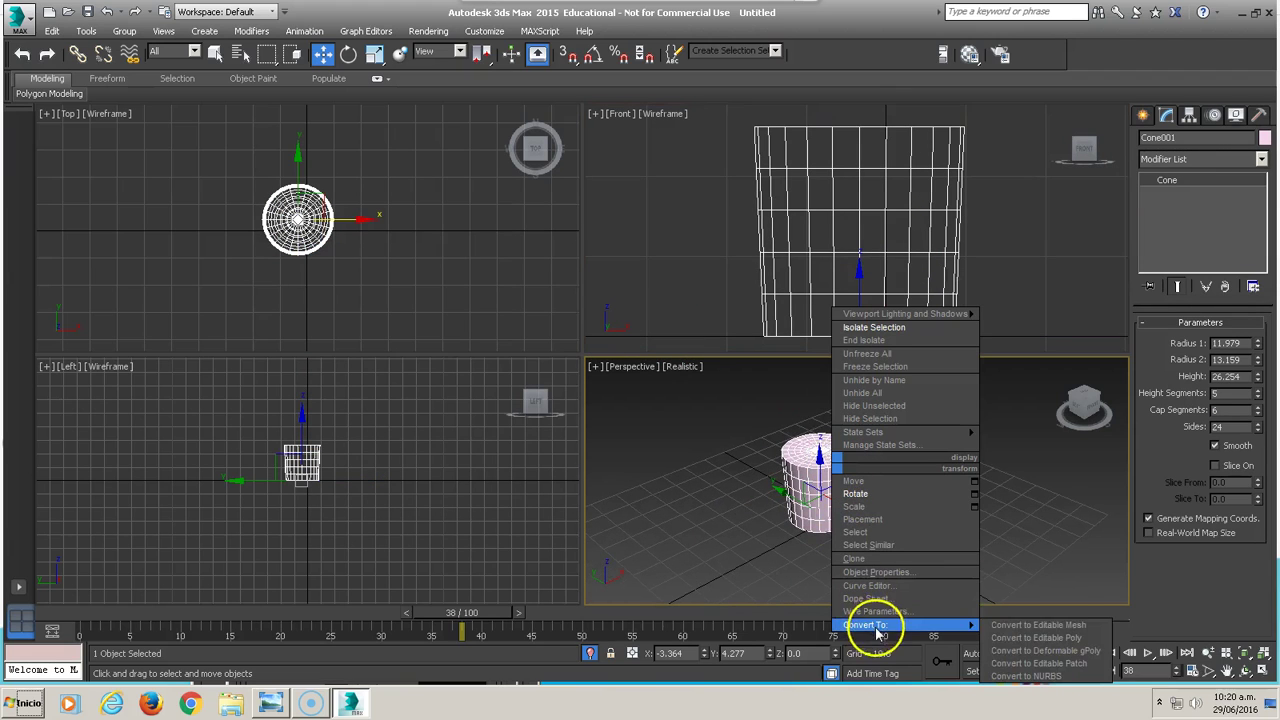
left_click(1060, 637)
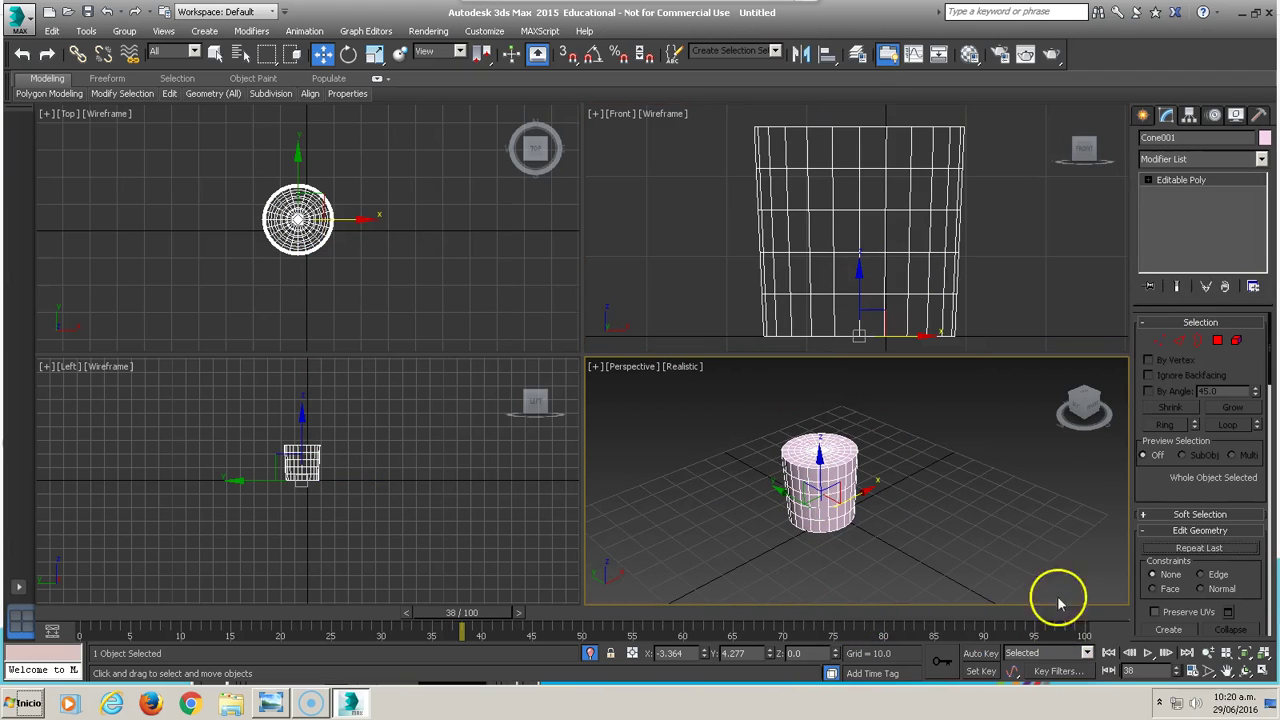
left_click(1160, 341)
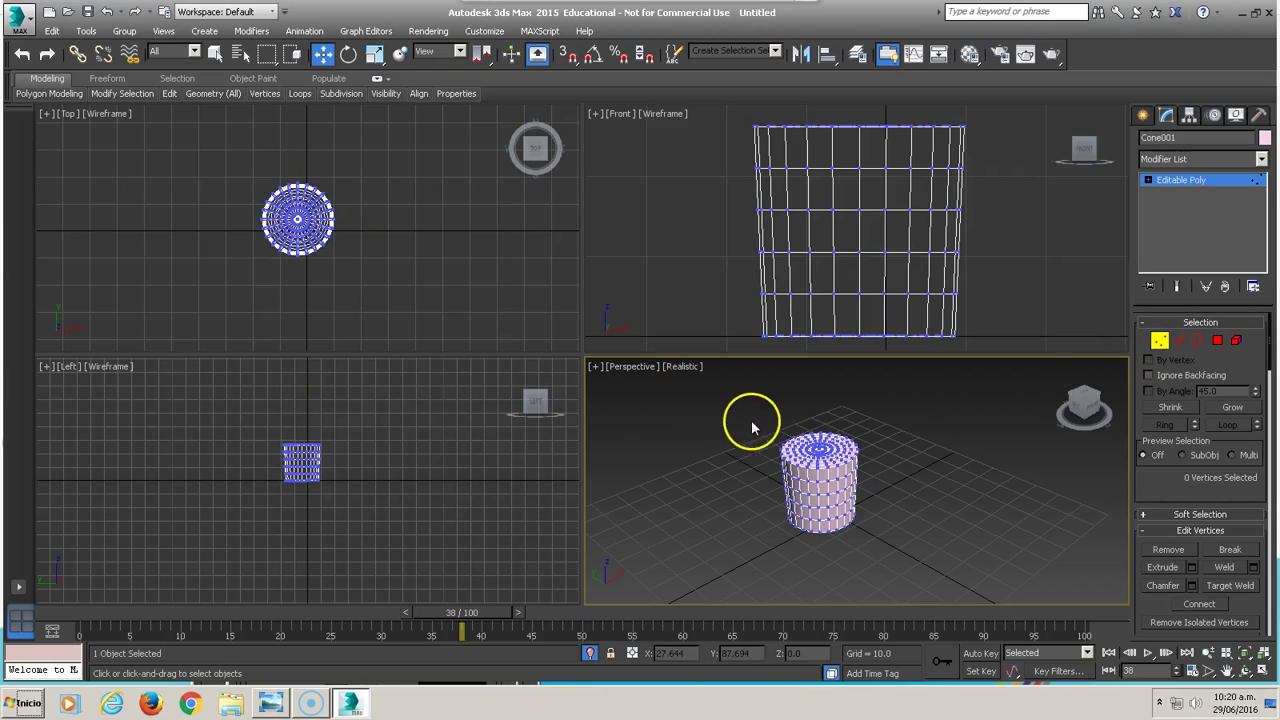
left_click_drag(729, 157, 988, 208)
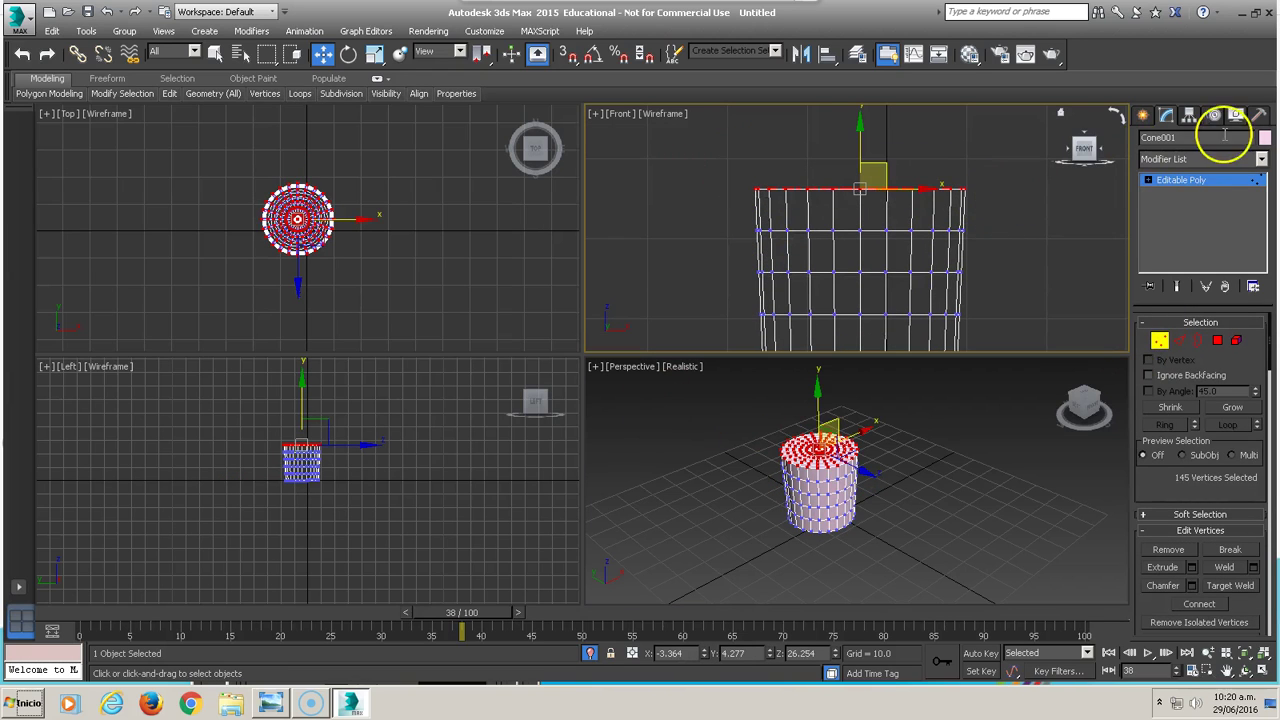
Add a Noise modifier to the top vertices with scale 8.0, Animate Noise on and phase 0
left_click(1264, 160)
key("n")
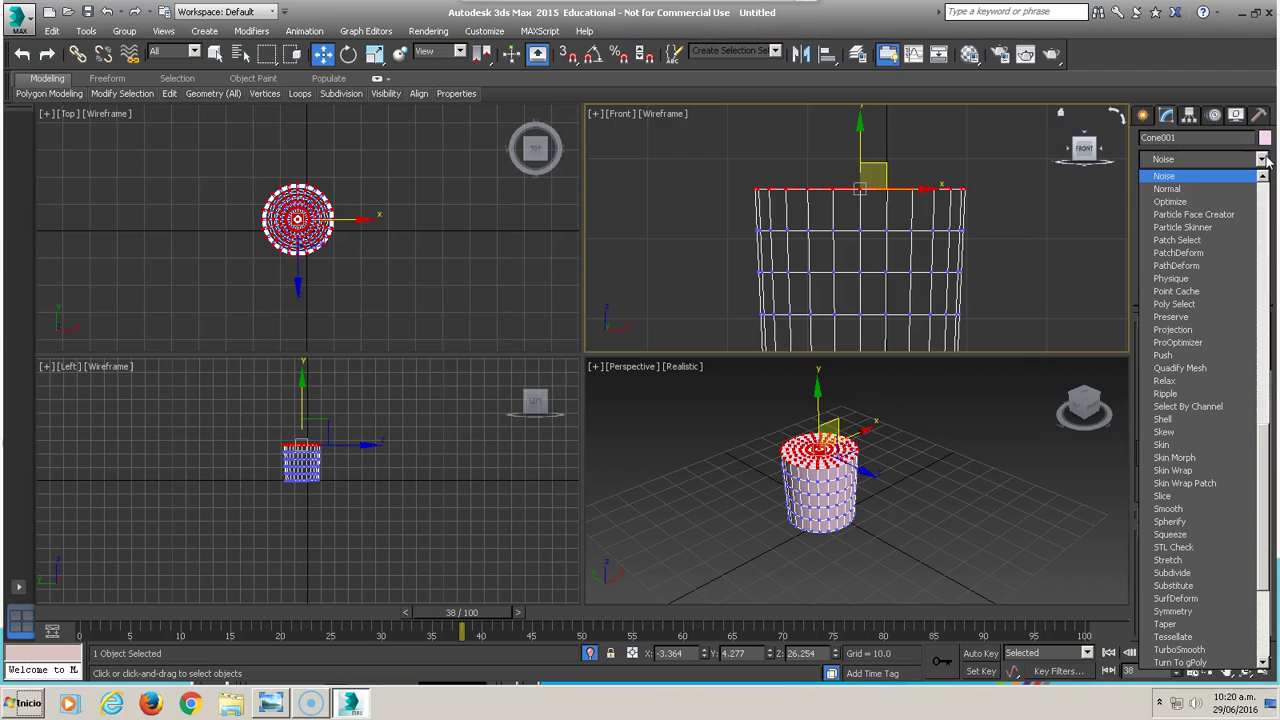
key("Return")
double_click(1196, 468)
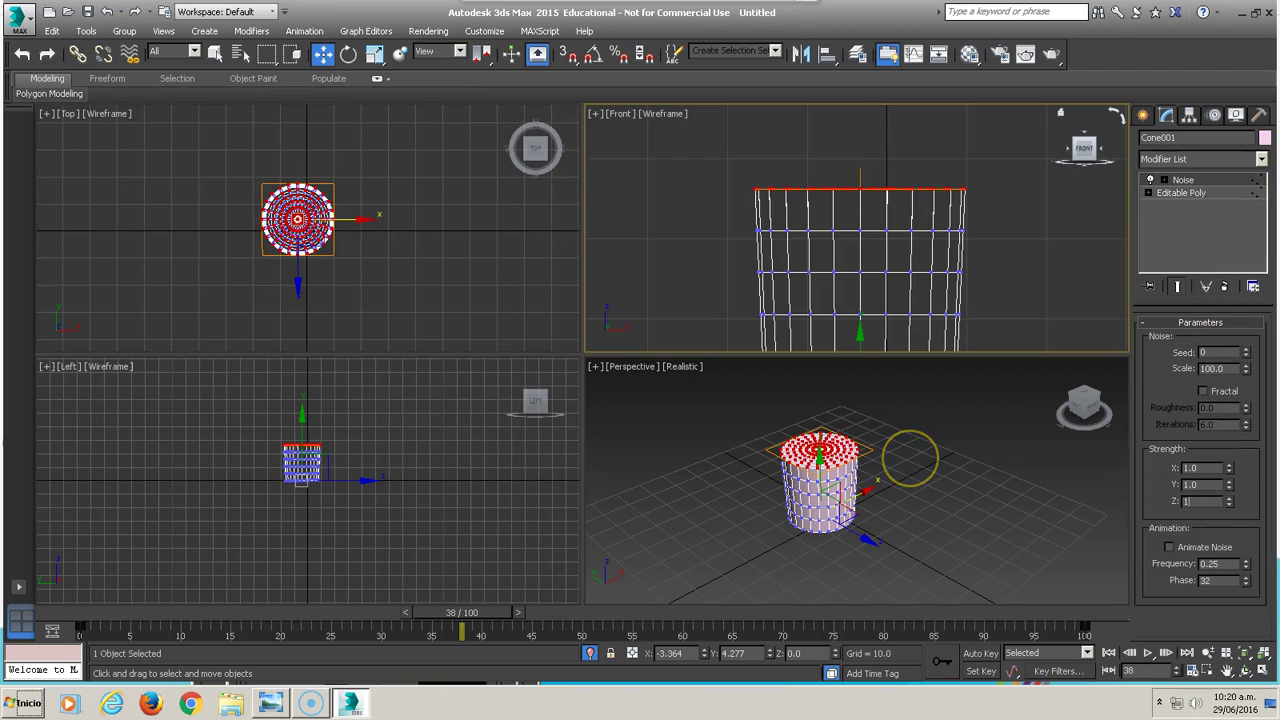
right_click(1247, 372)
left_click_drag(1273, 462, 1272, 443)
left_click(1170, 547)
left_click_drag(908, 612, 29, 612)
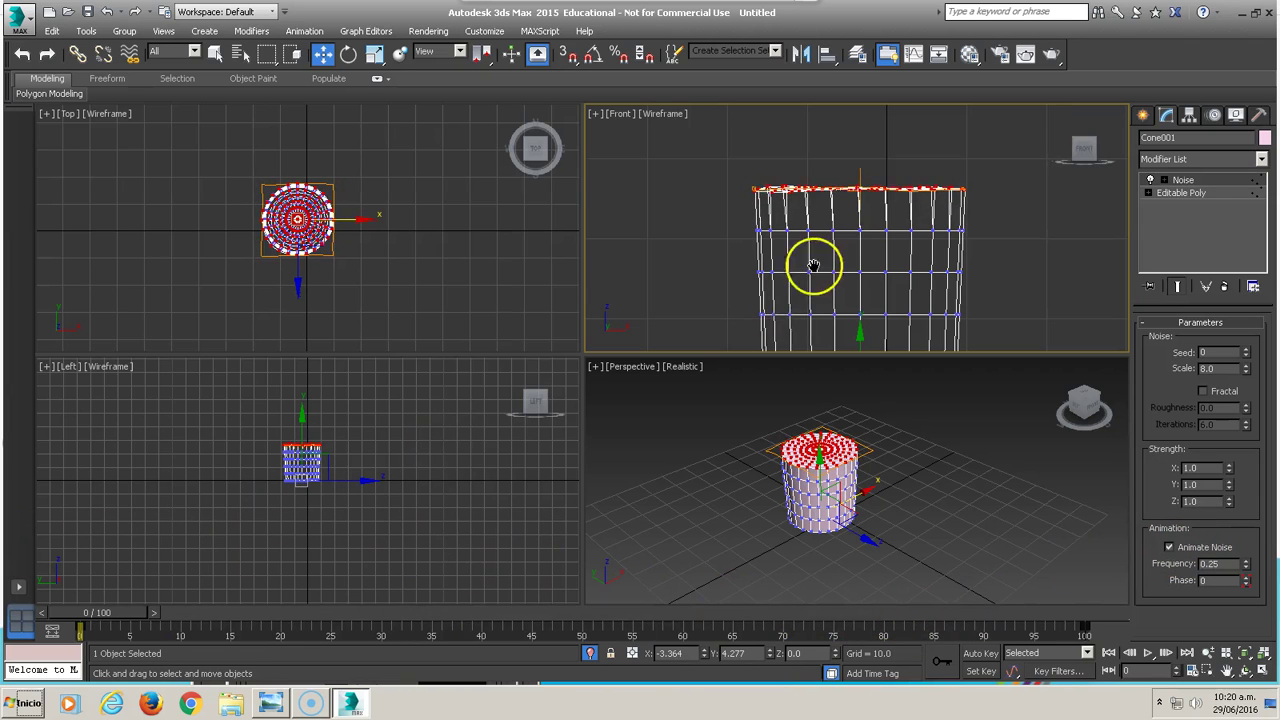
middle_click_drag(814, 265, 805, 218)
scroll(805, 218, "down", 2)
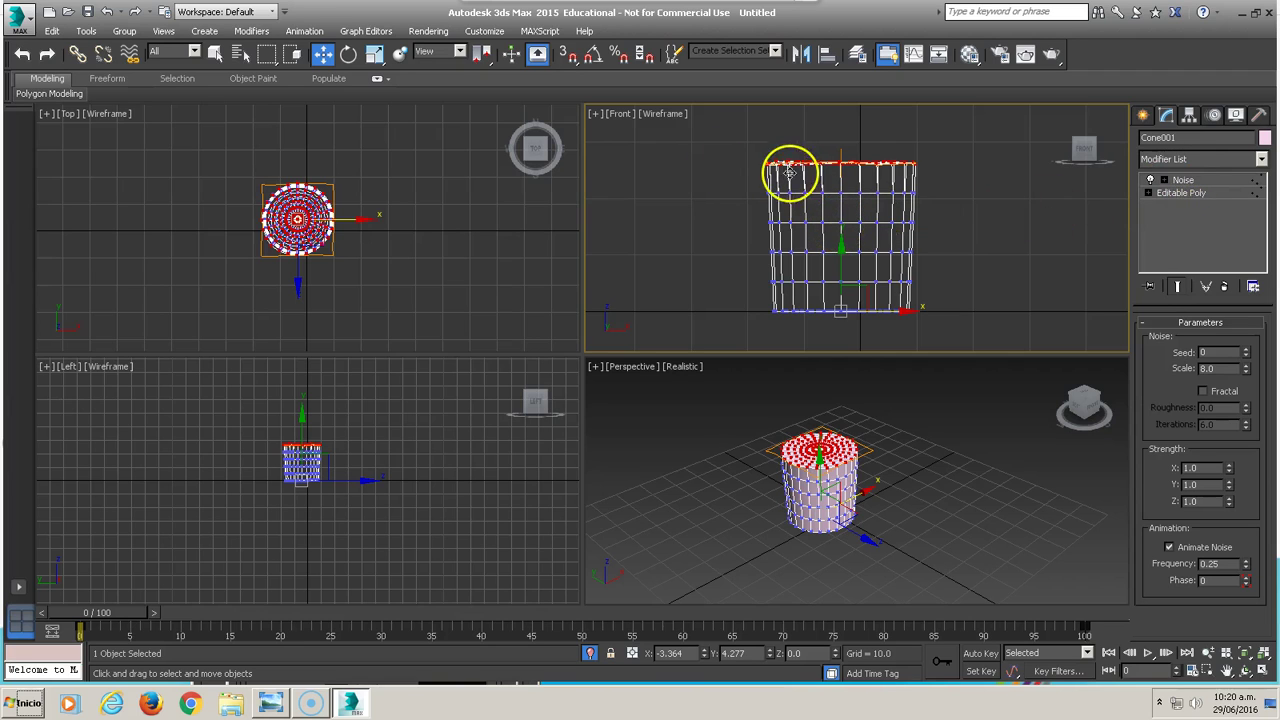
Turn on Soft Selection and pull the cone's top vertices down
left_click(1178, 192)
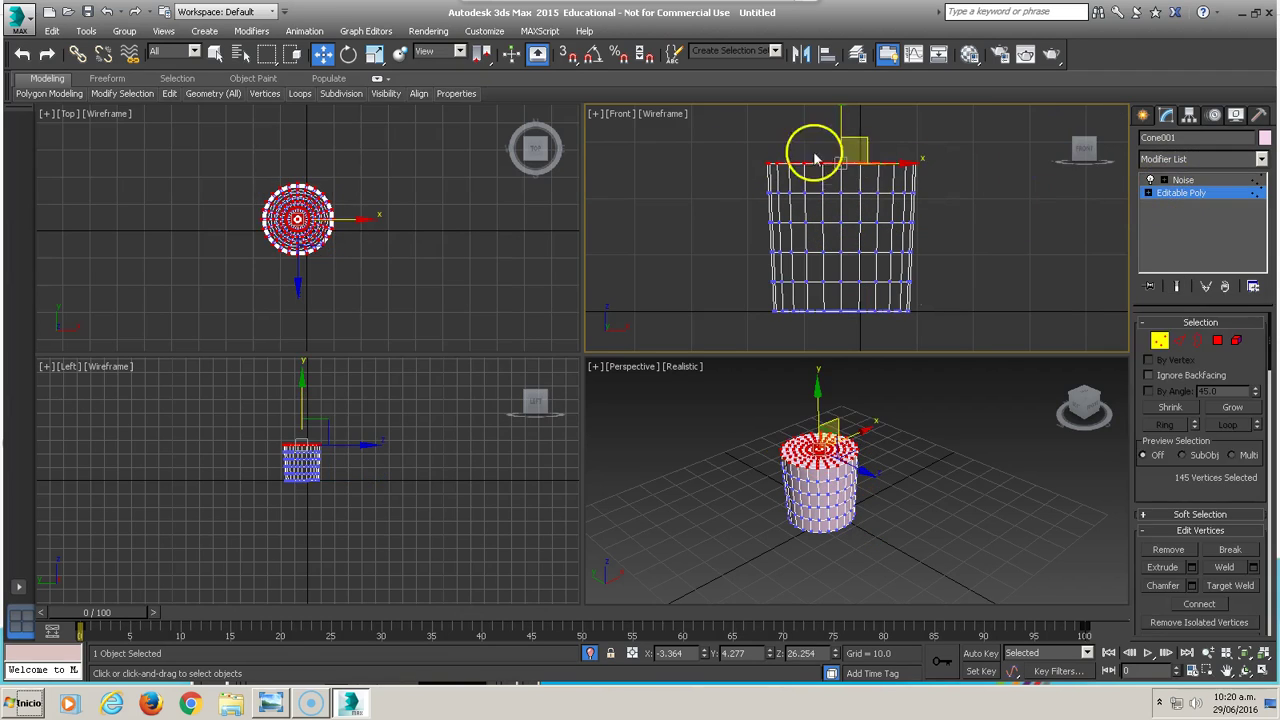
left_click_drag(845, 130, 845, 157)
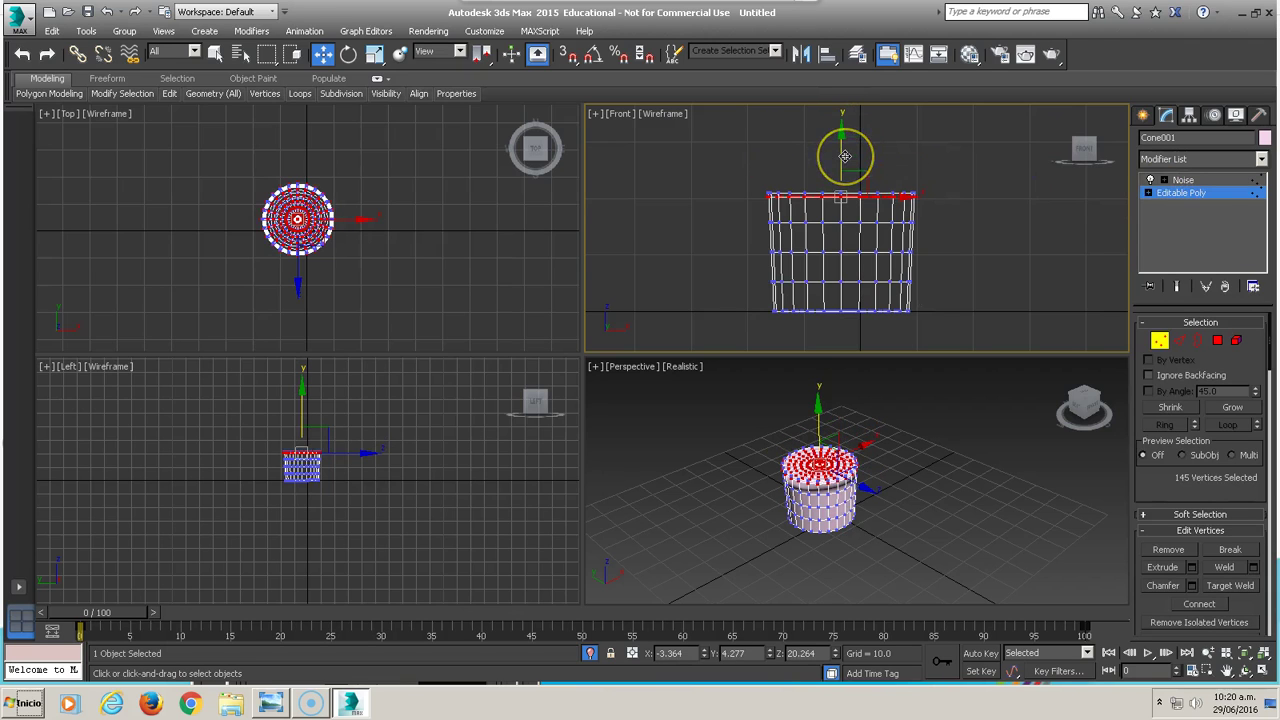
key("ctrl+z")
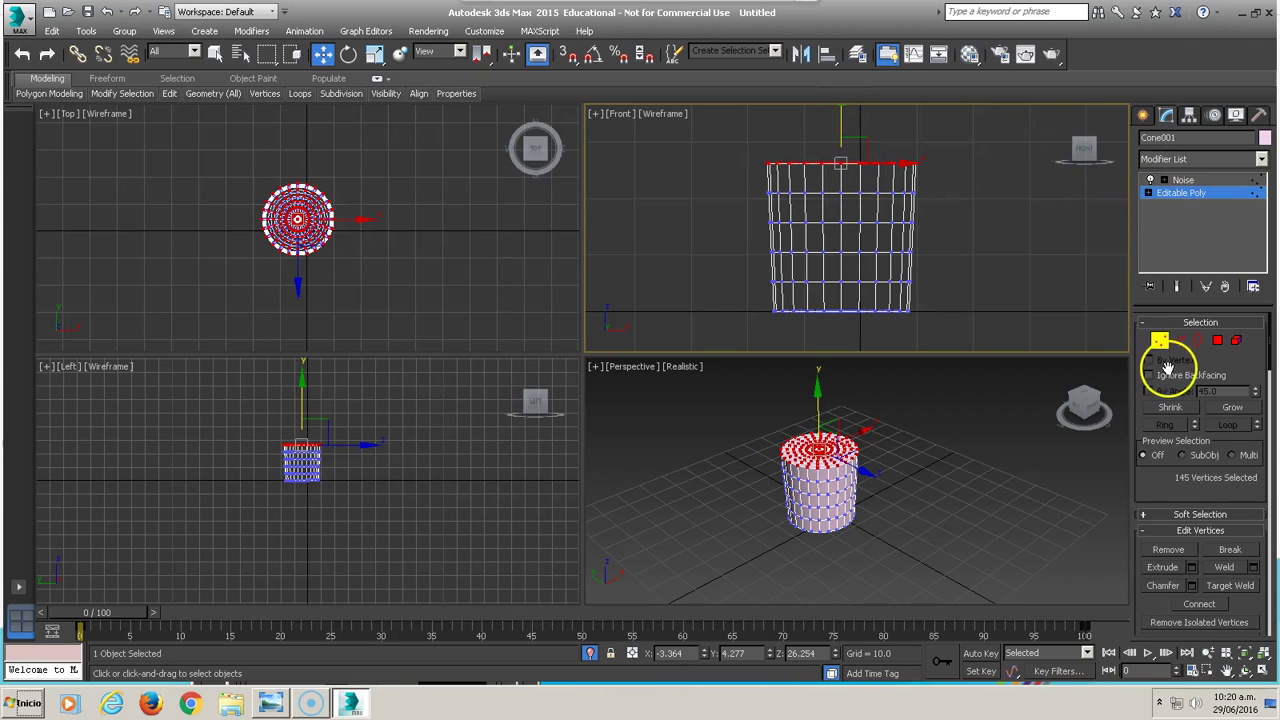
left_click(1145, 516)
left_click_drag(1150, 488, 1148, 380)
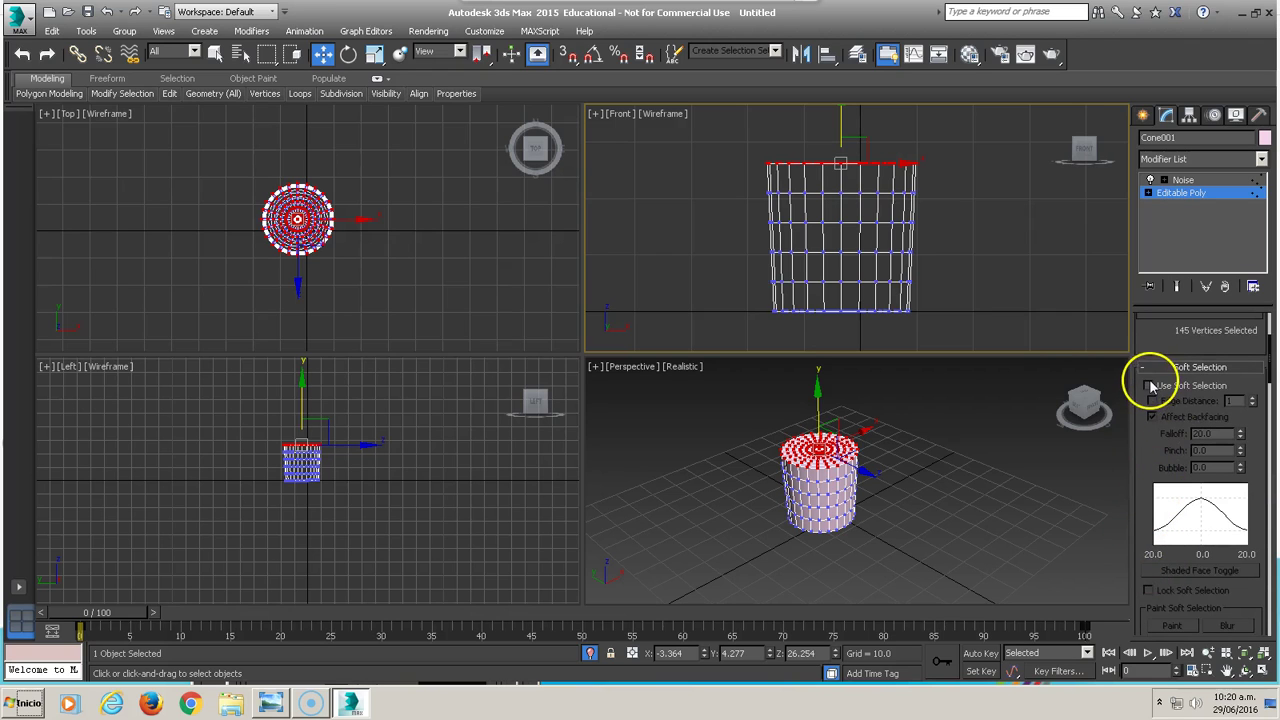
left_click(1150, 385)
mouse_move(843, 134)
left_mouse_down()
mouse_move(851, 208)
mouse_move(854, 127)
mouse_move(851, 200)
left_mouse_up()
Animate the top vertices rising at the last frame so the liquid grows taller
left_click(990, 654)
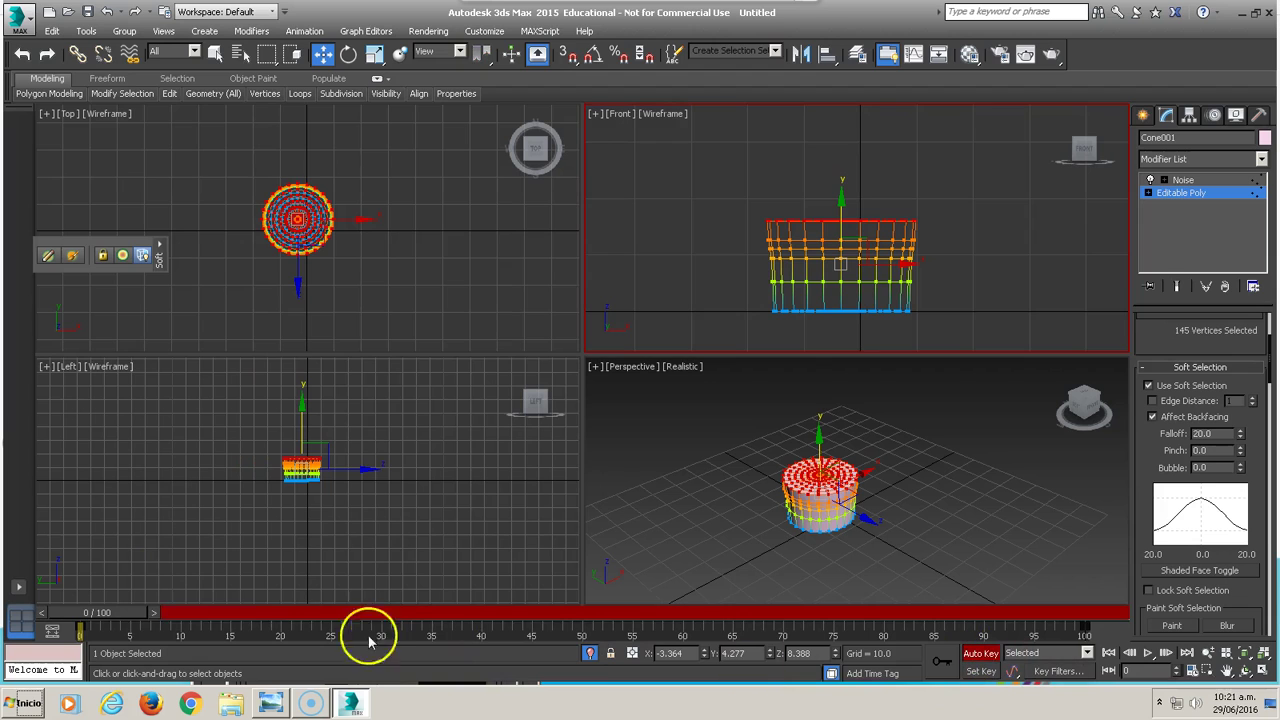
left_click_drag(134, 610, 1031, 600)
left_click_drag(834, 200, 843, 150)
mouse_move(1043, 608)
left_mouse_down()
mouse_move(329, 534)
mouse_move(1072, 585)
left_mouse_up()
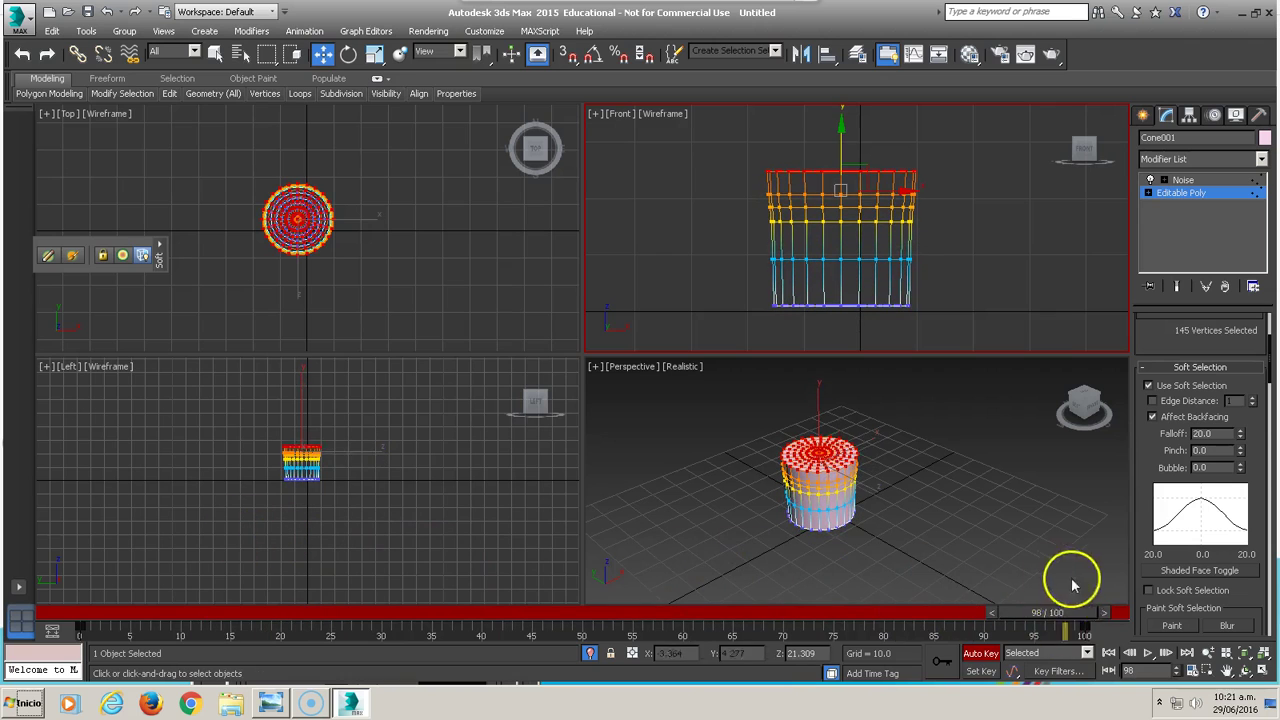
left_click(980, 653)
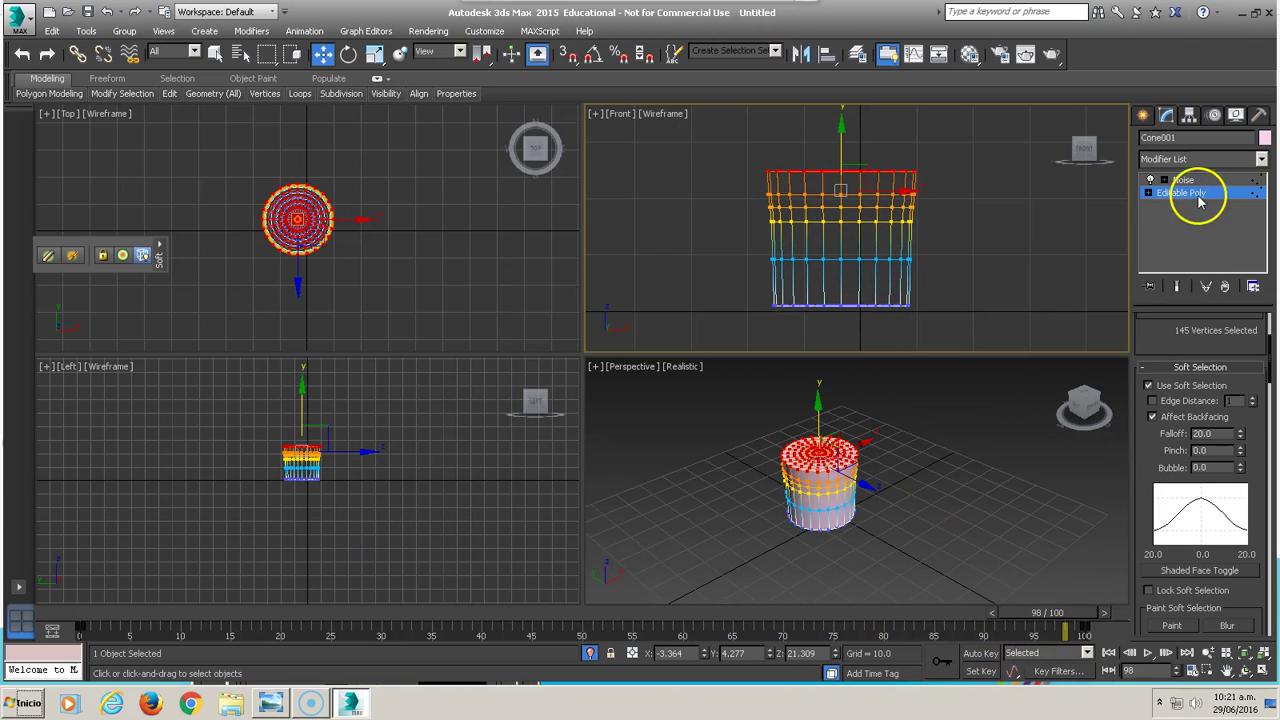
left_click(1185, 235)
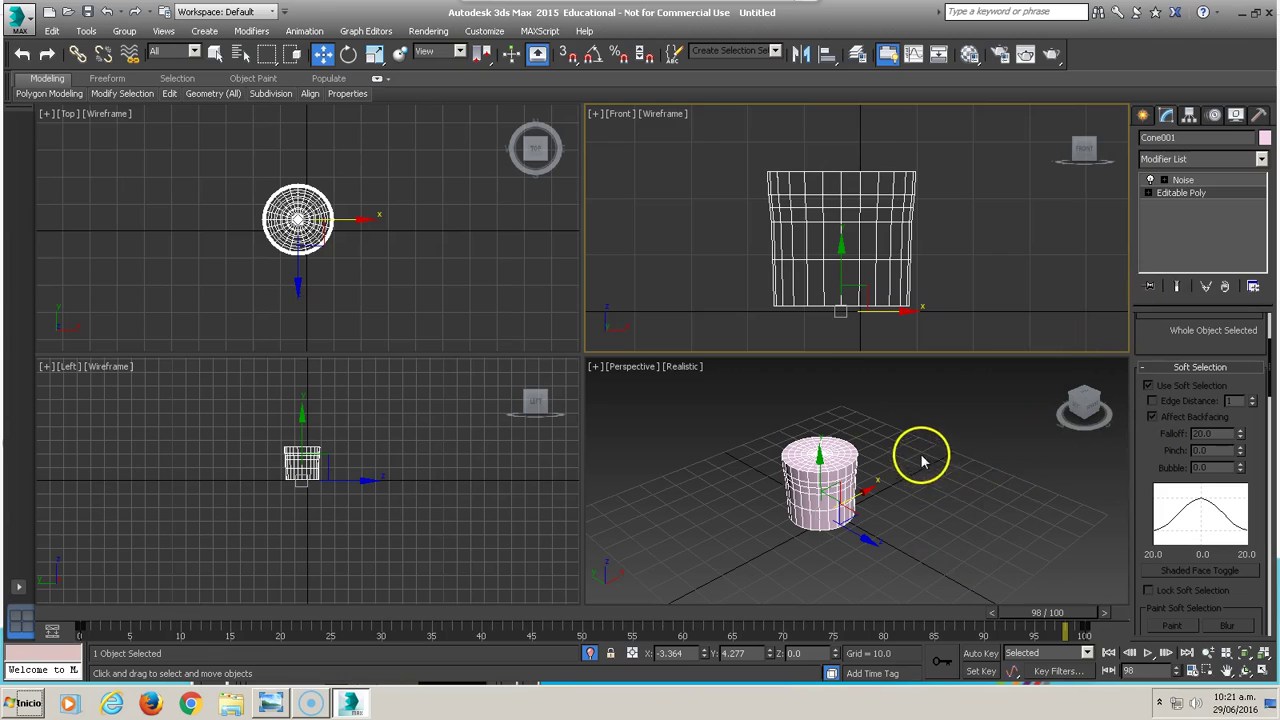
End isolation so all scene objects reappear, and zoom out the Perspective view
right_click(869, 393)
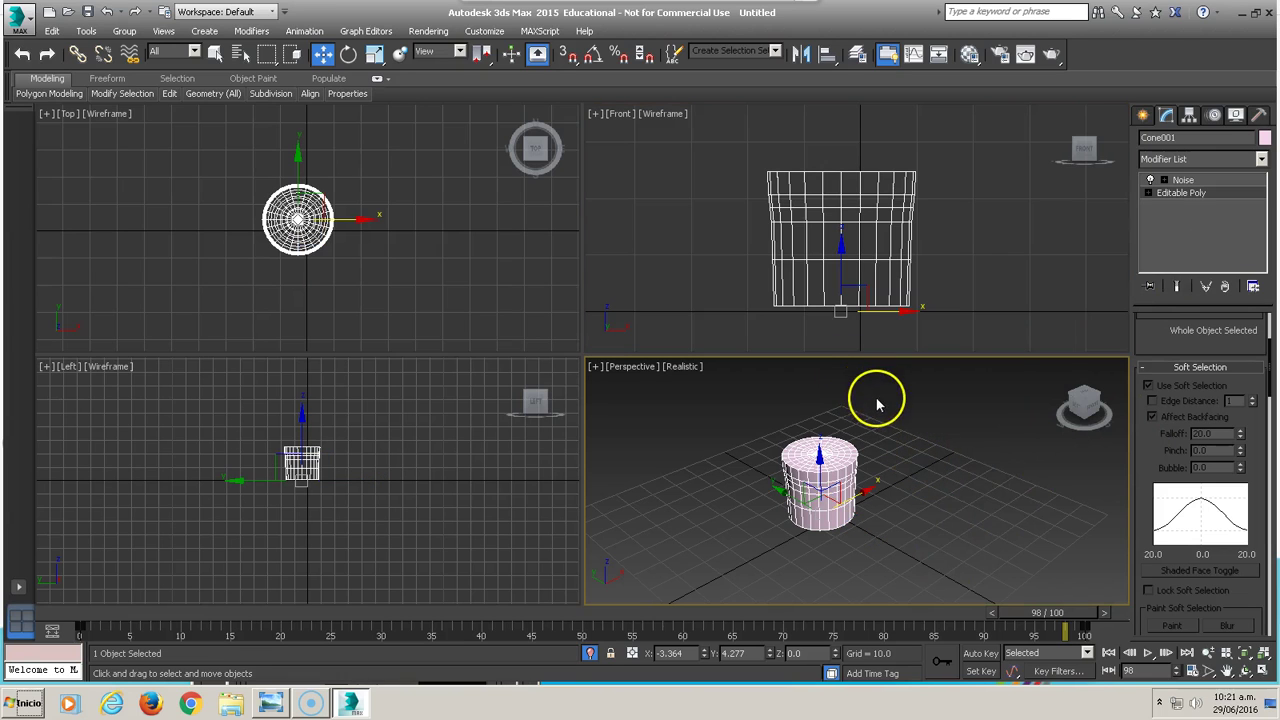
right_click(877, 404)
left_click(929, 257)
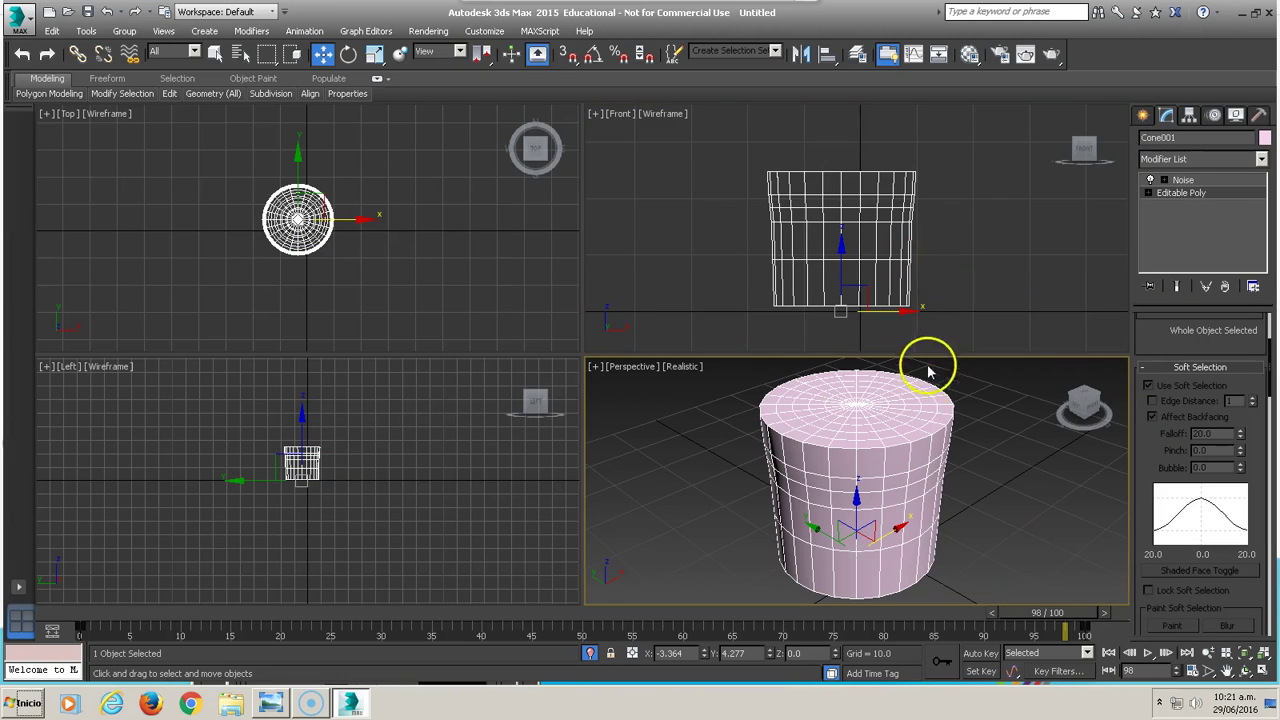
right_click(988, 255)
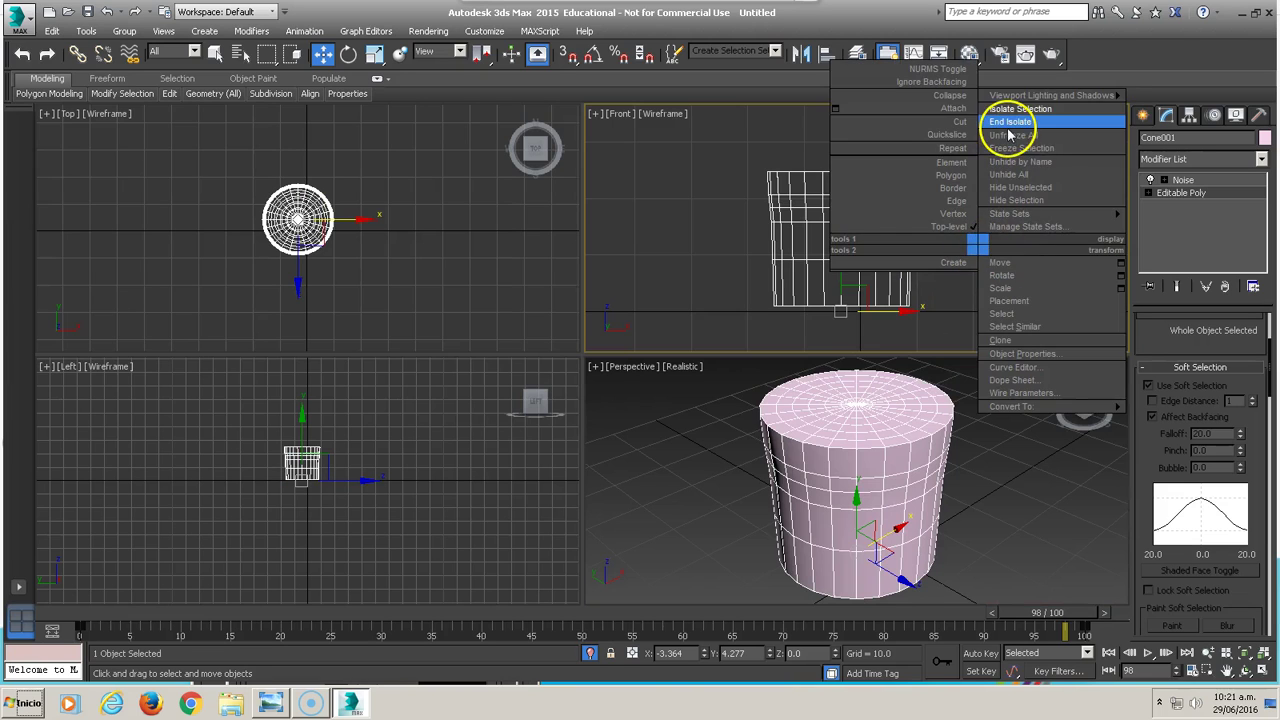
left_click(1008, 135)
scroll(820, 486, "down", 1)
scroll(820, 486, "down", 1)
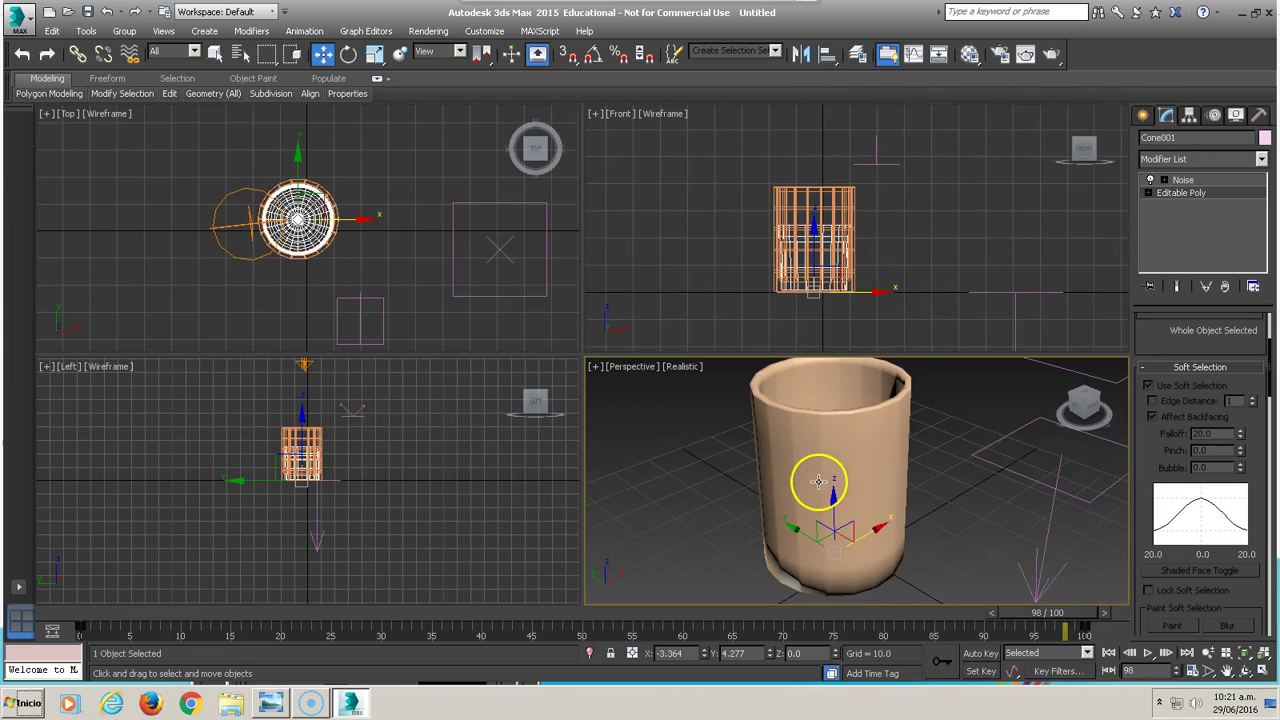
scroll(817, 497, "down", 1)
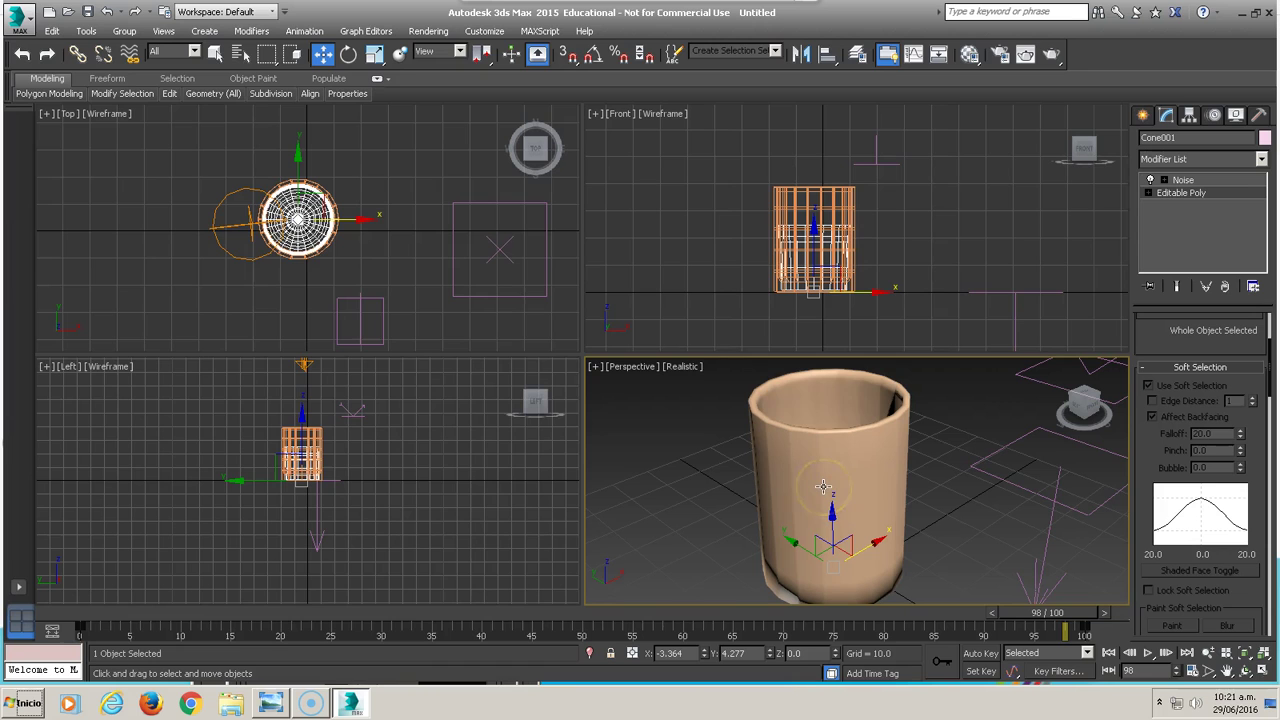
Open the compact Material Editor and drag the first material onto the cup
key("m")
left_click_drag(274, 256, 266, 143)
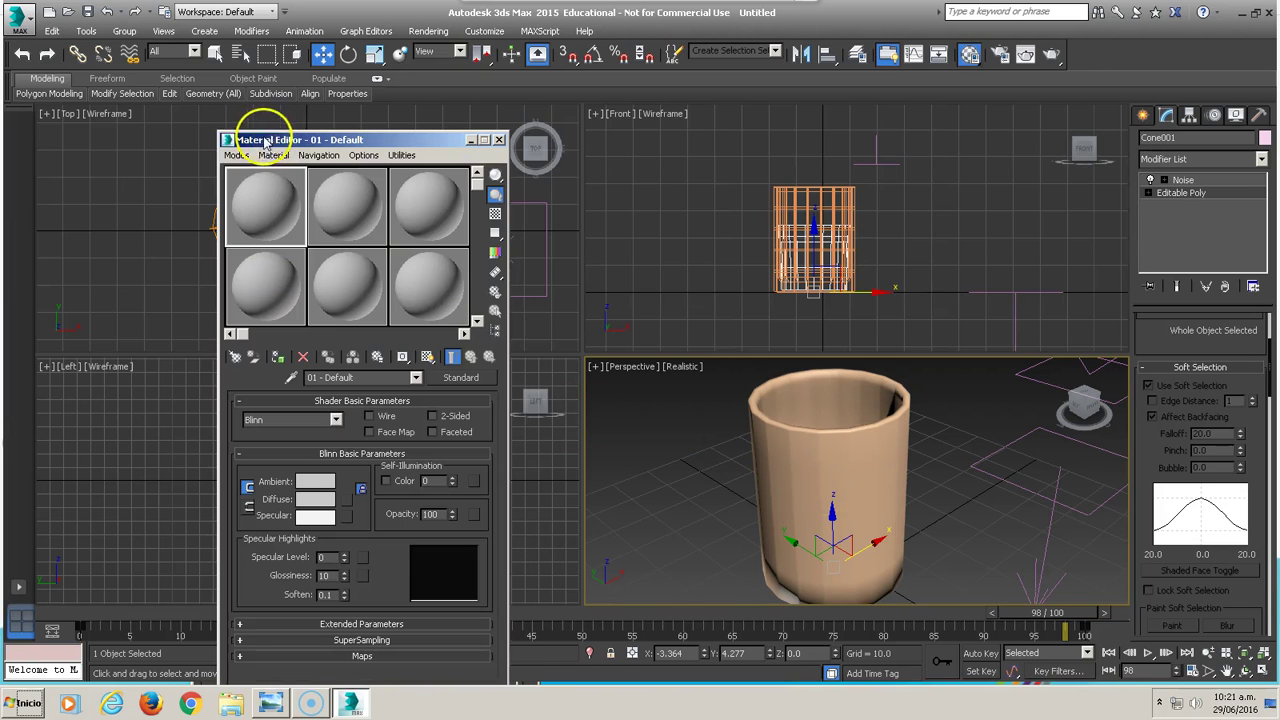
left_click(237, 157)
left_click(249, 191)
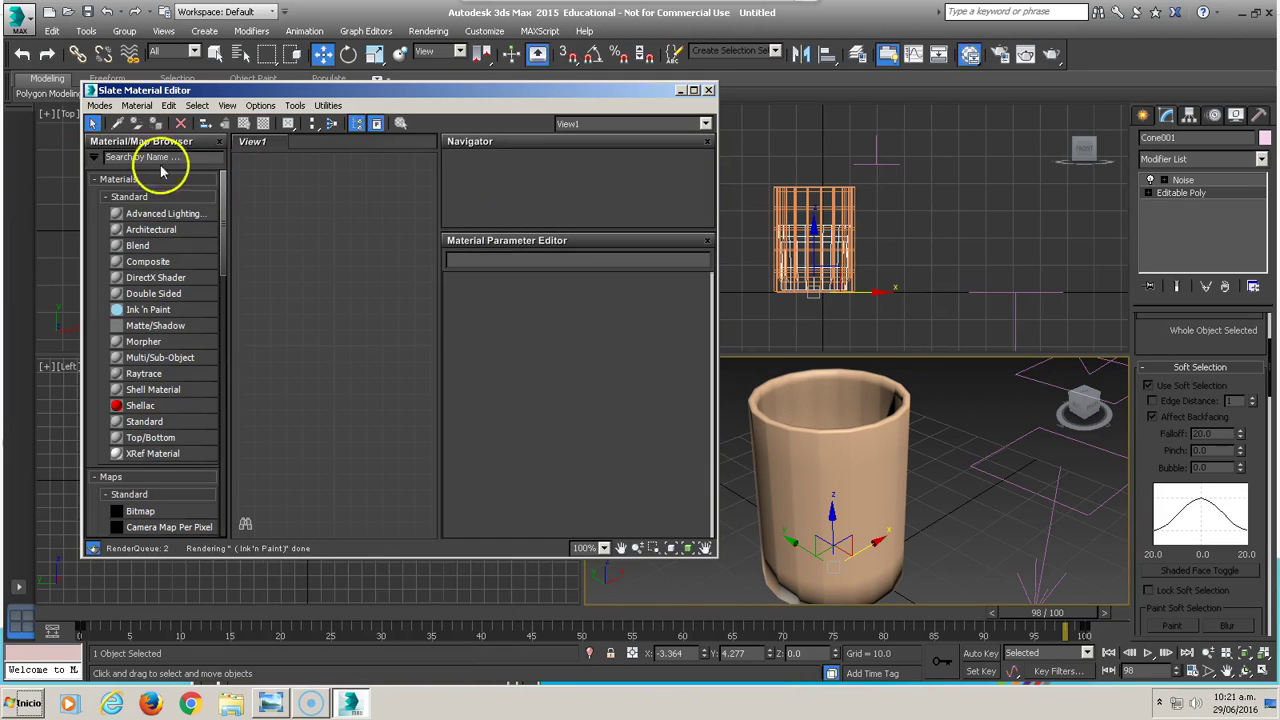
left_click(99, 106)
left_click(130, 122)
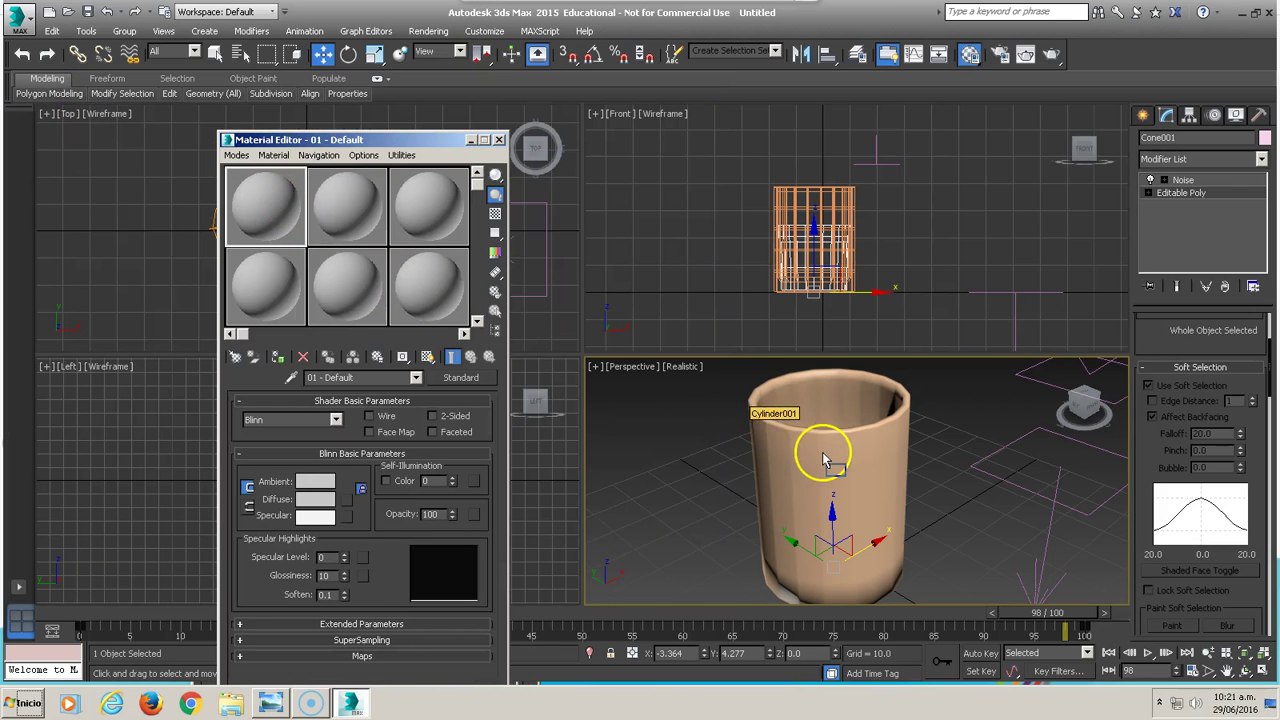
left_click_drag(294, 218, 829, 457)
left_click_drag(360, 145, 350, 46)
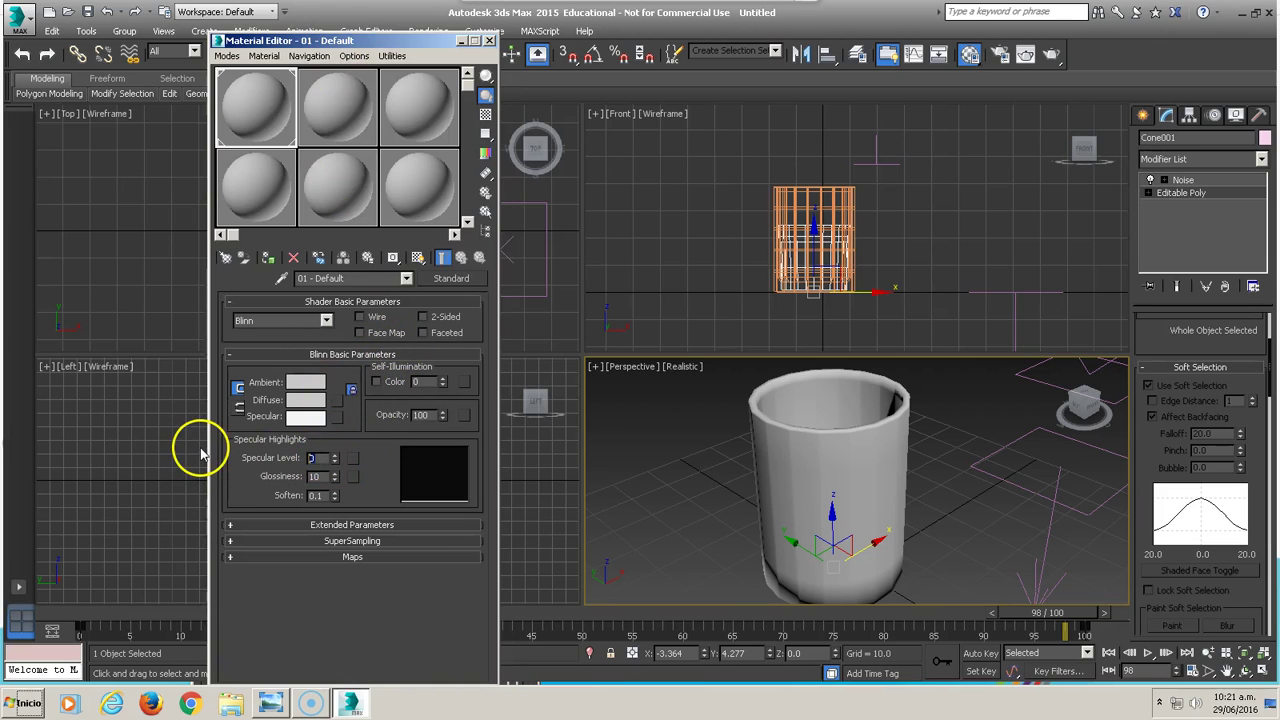
Set Specular Level 100, Glossiness 80 and Opacity 50
type("100")
key("Return")
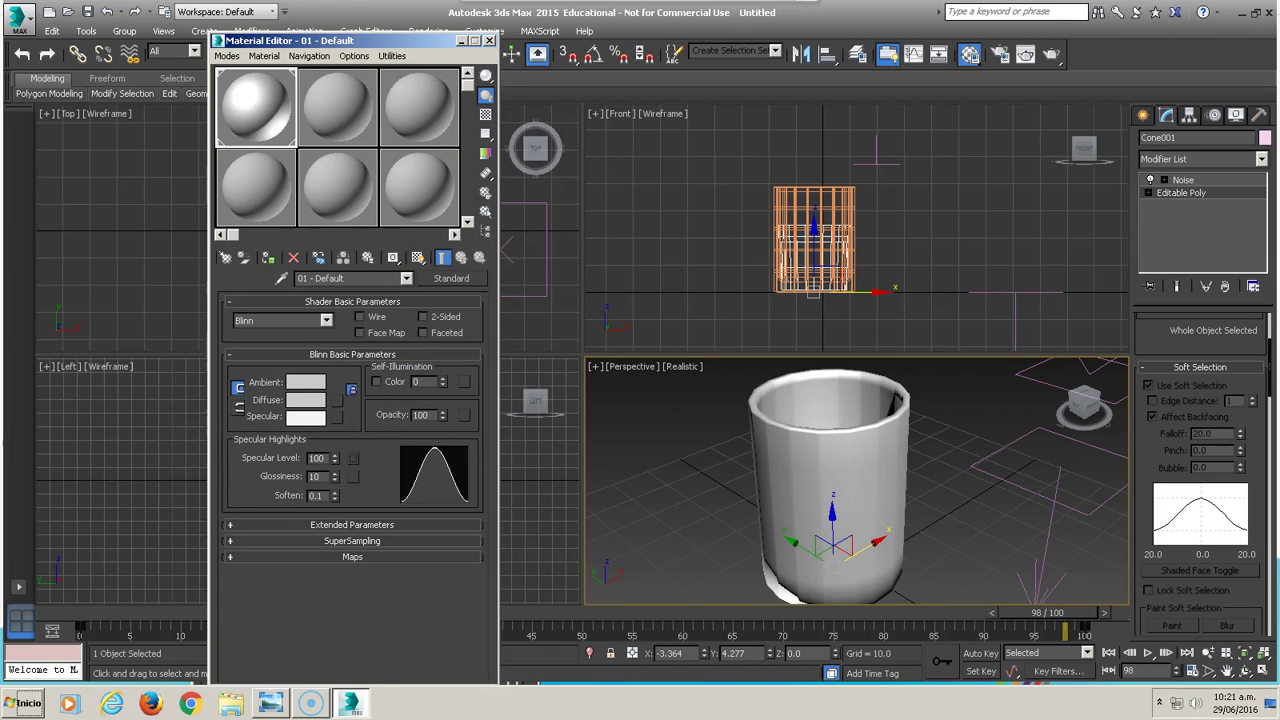
type("80")
key("Return")
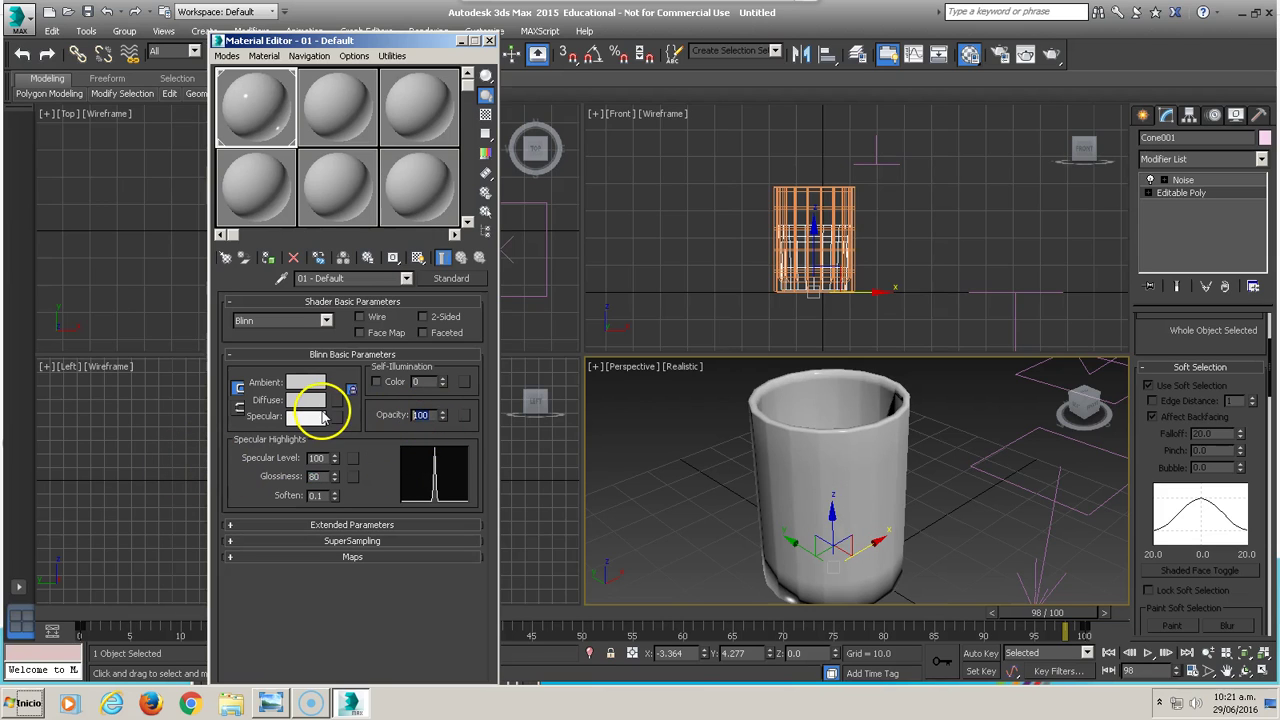
type("50")
key("Return")
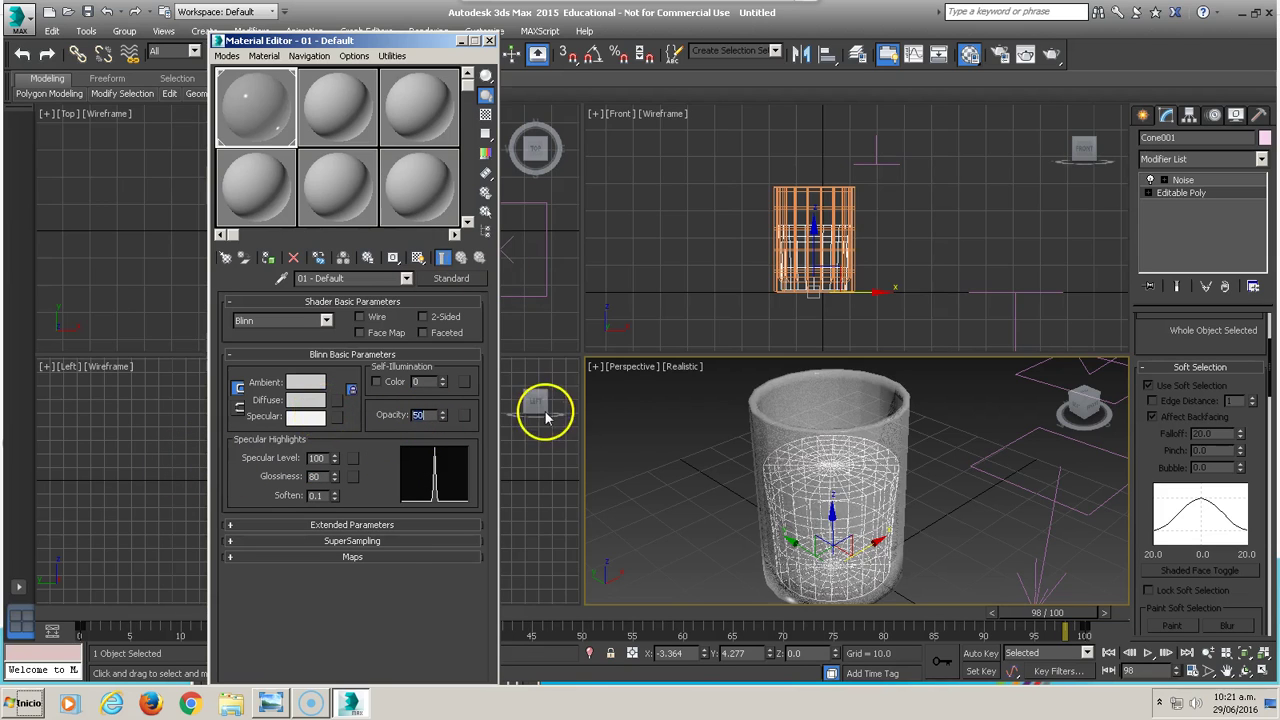
Add a Raytrace map to the Refraction channel
left_click(352, 556)
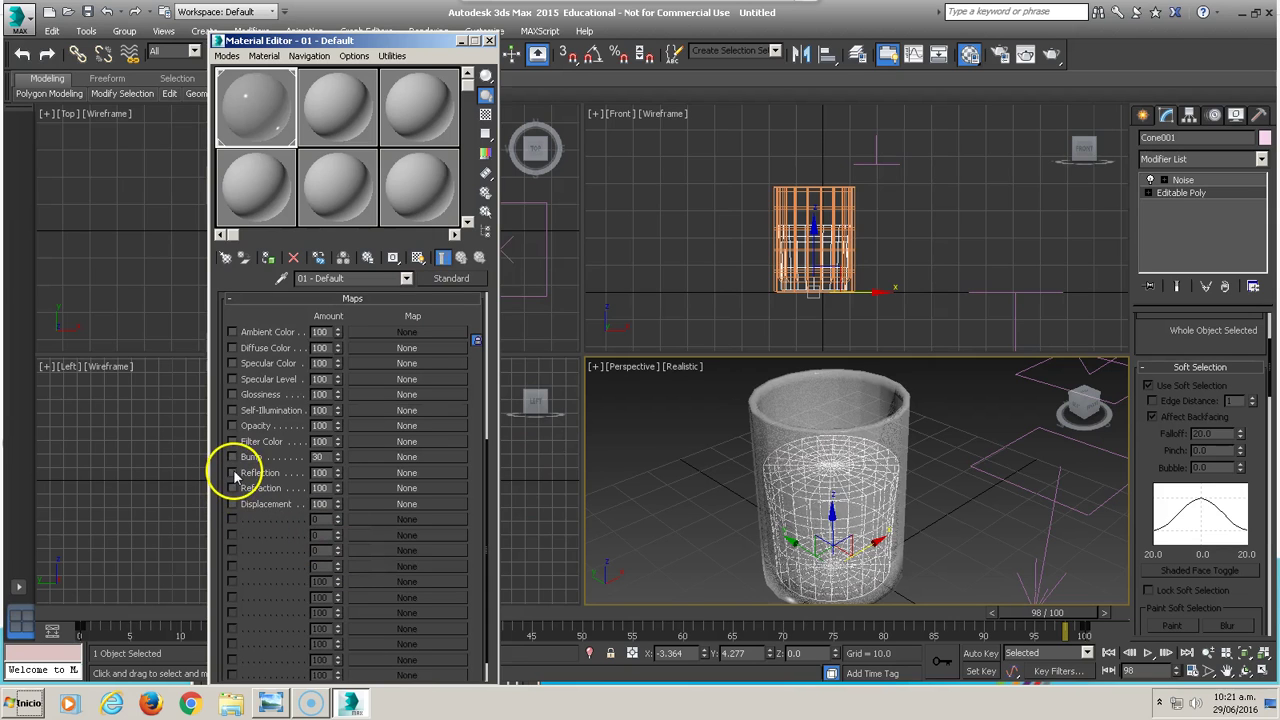
left_click(232, 488)
left_click(371, 487)
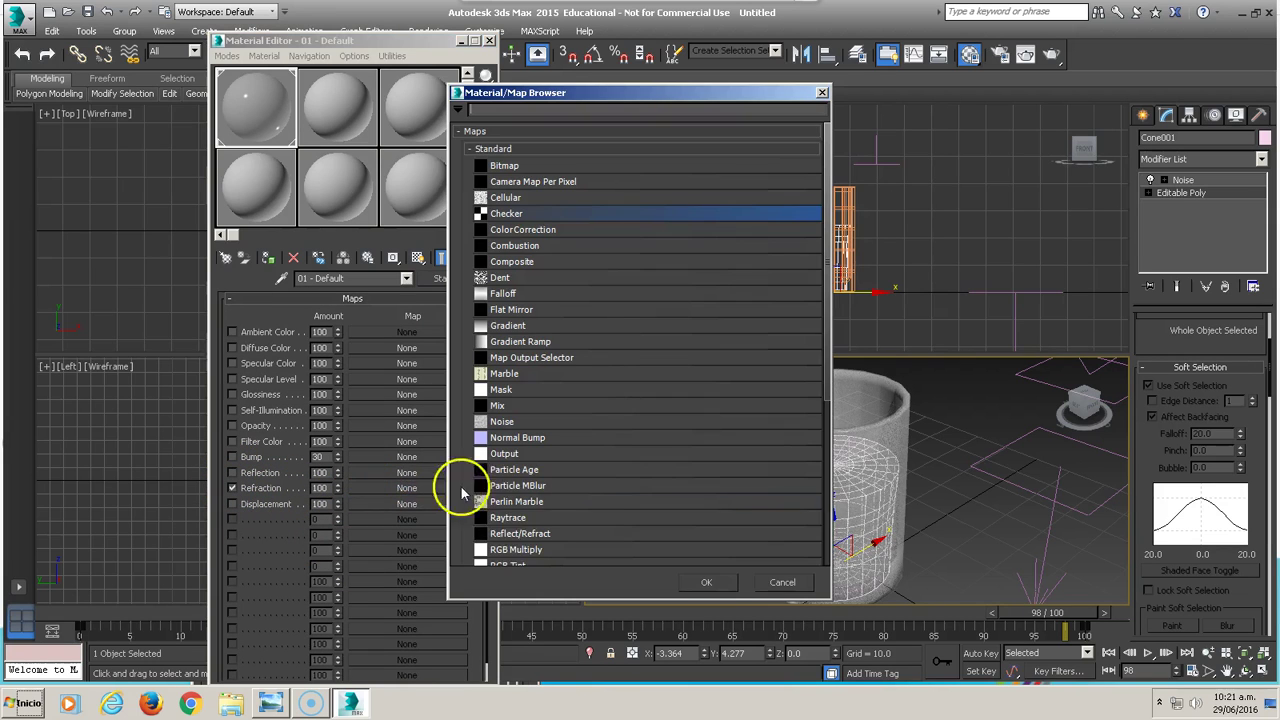
double_click(510, 518)
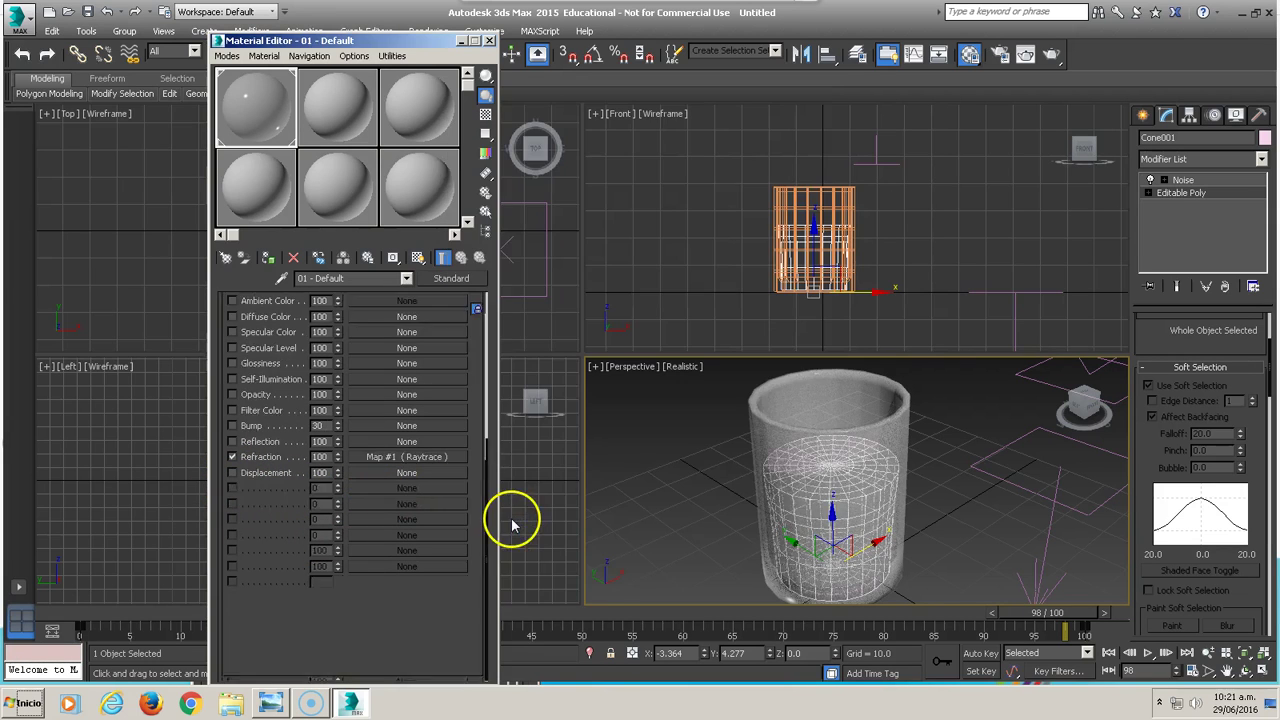
left_click(462, 260)
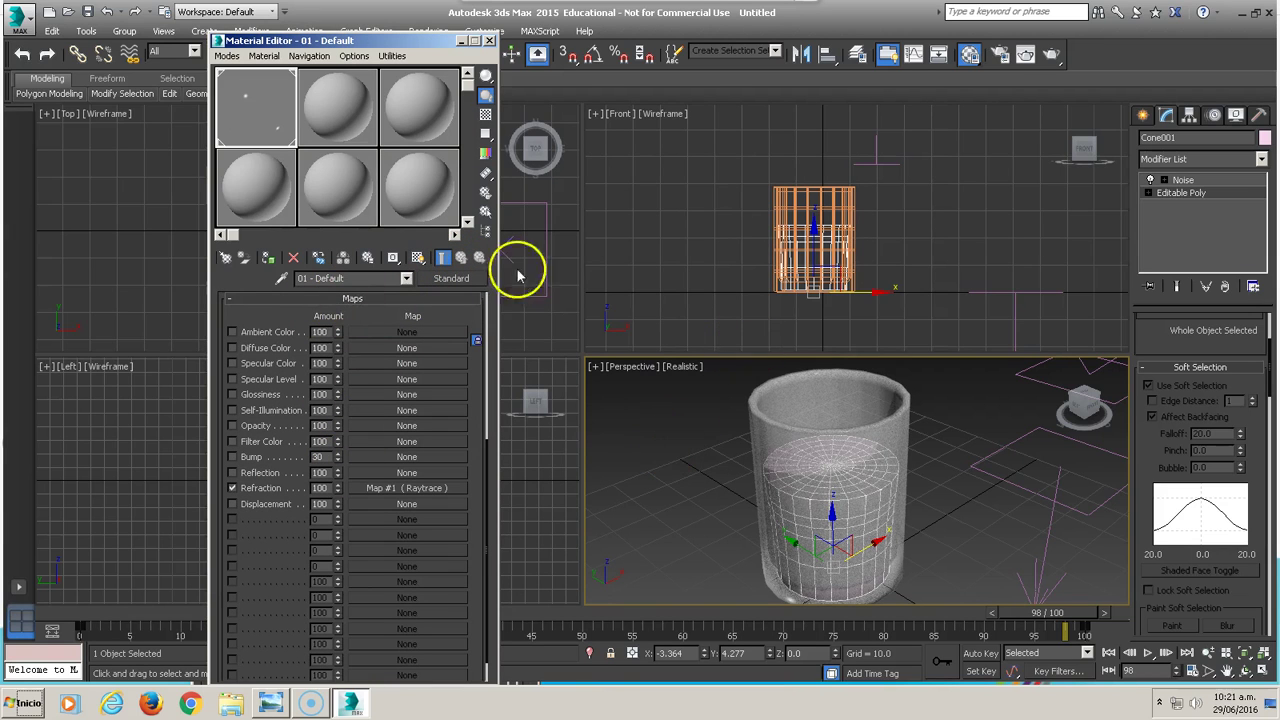
Select the cup cylinder, then reselect the liquid cone Cone001
left_click(695, 425)
left_click(810, 474)
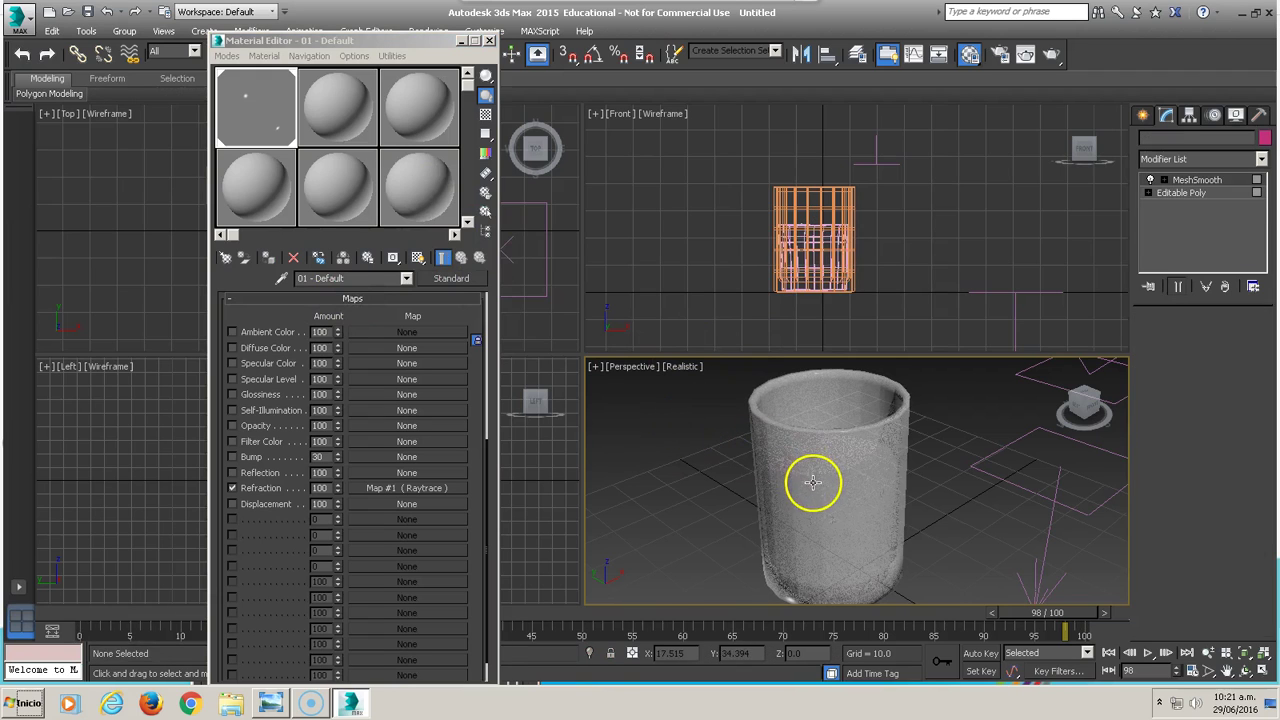
right_click(834, 437)
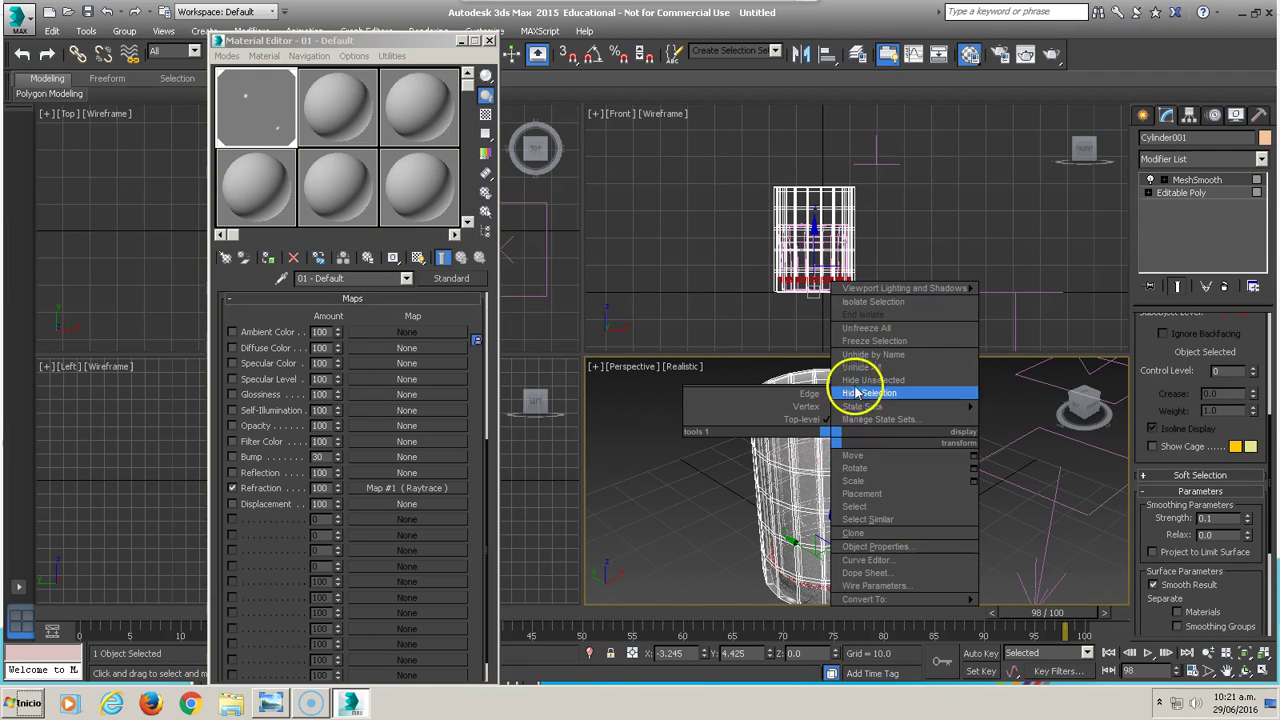
left_click(857, 345)
left_click(830, 512)
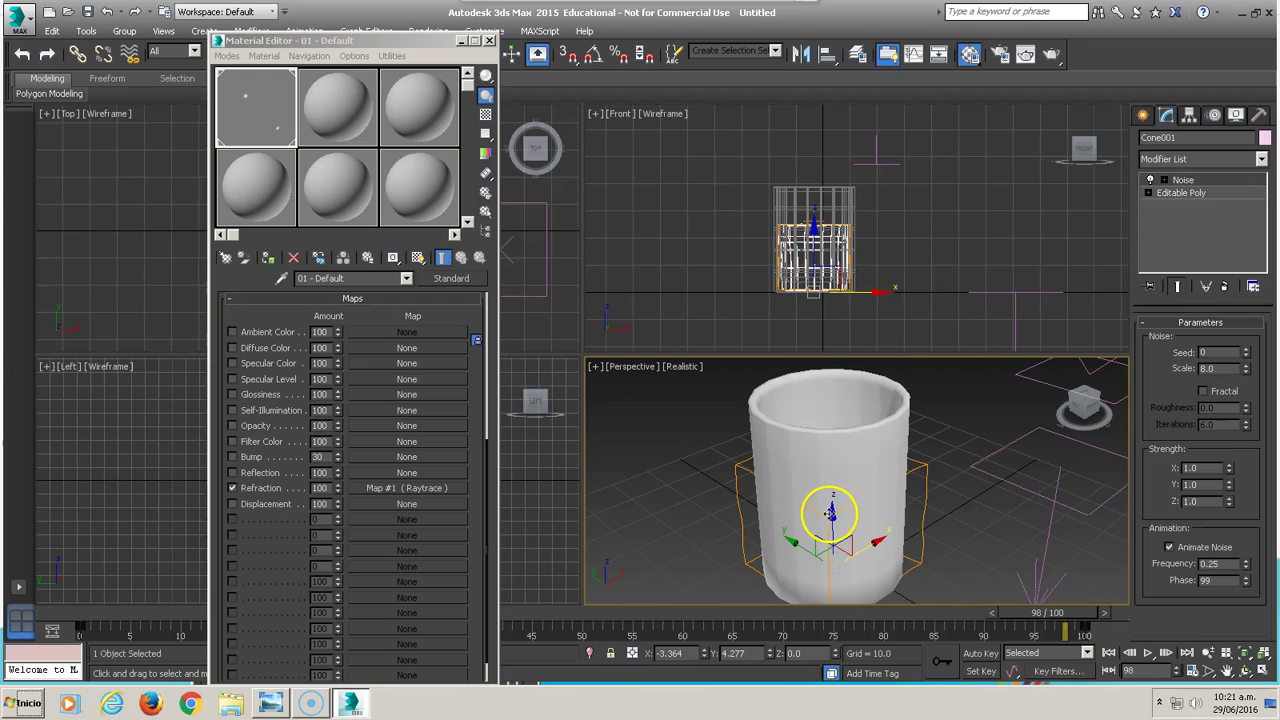
Give the second material a white diffuse colour and specular level 93
left_click(343, 105)
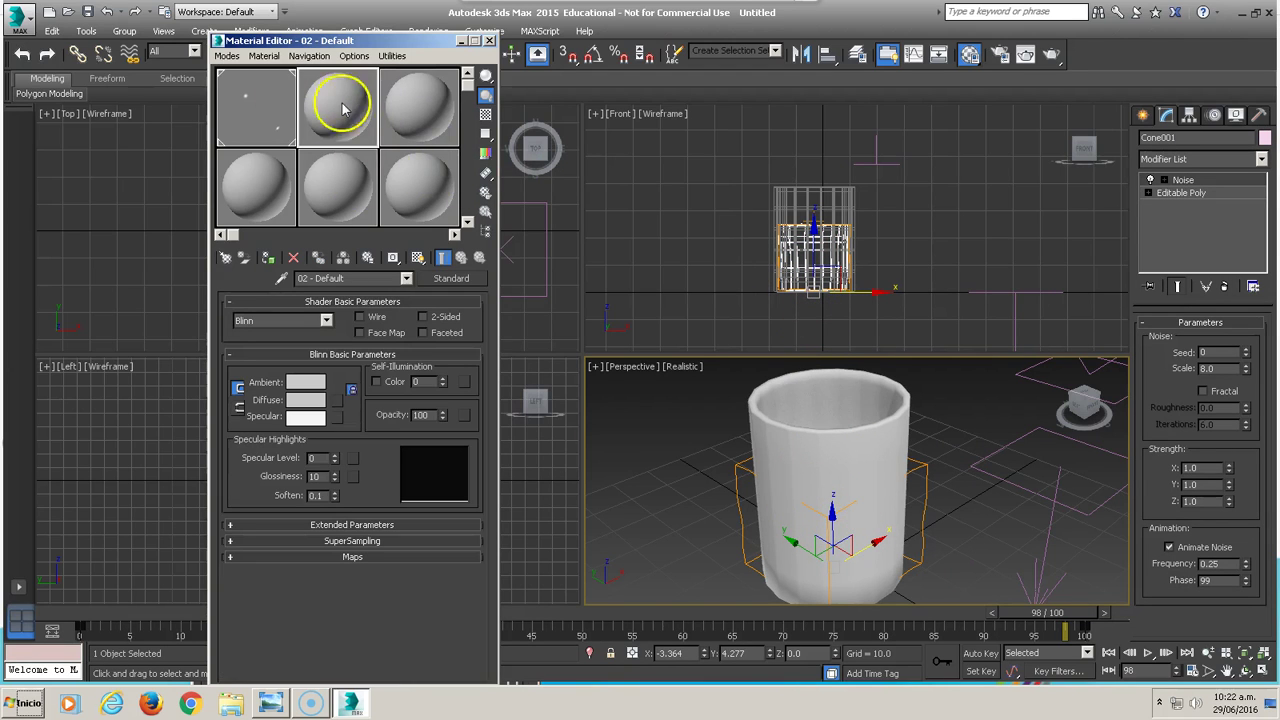
left_click(302, 399)
left_click_drag(463, 166, 470, 220)
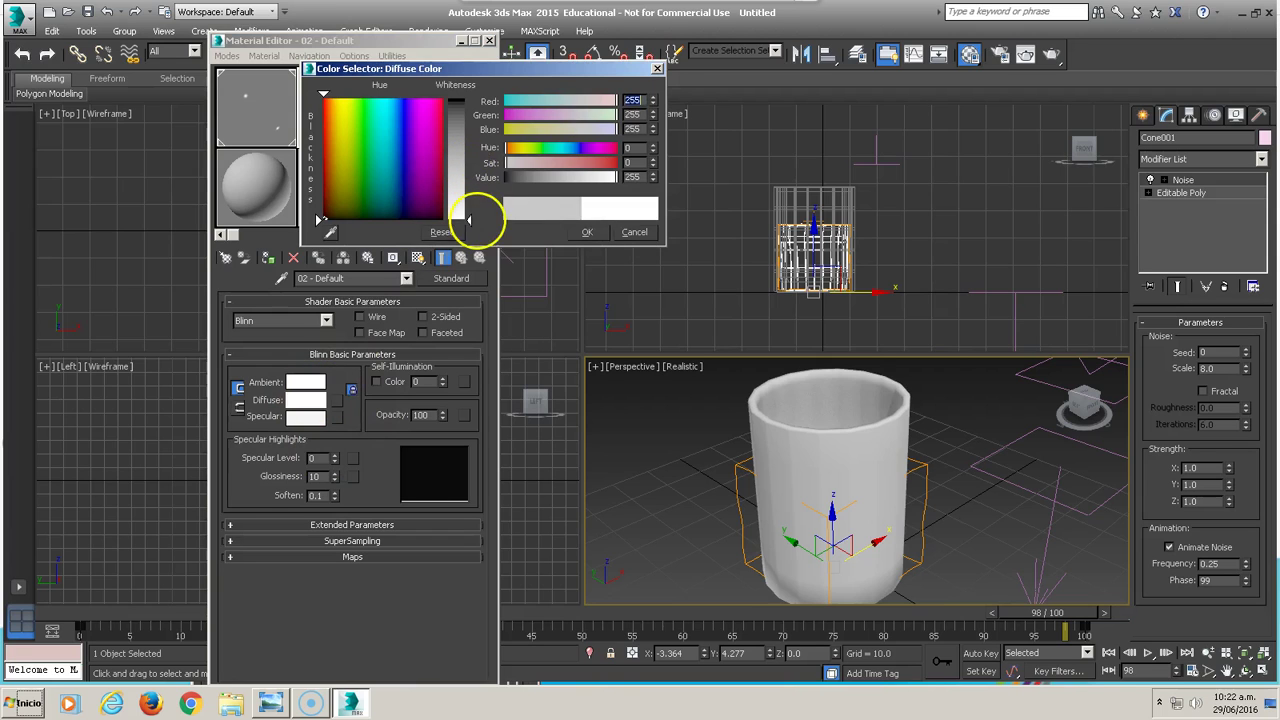
left_click(587, 231)
left_click_drag(335, 462, 334, 371)
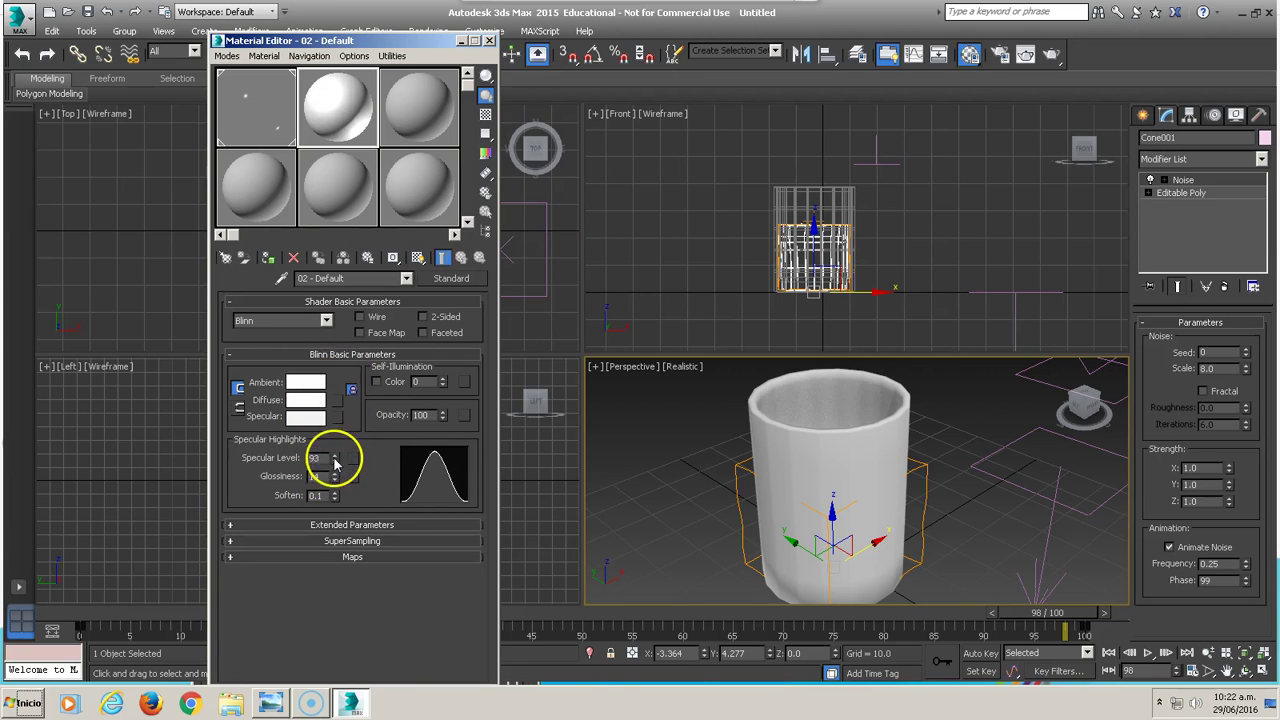
Add a Raytrace reflection map with its amount lowered to about 75
left_click(345, 556)
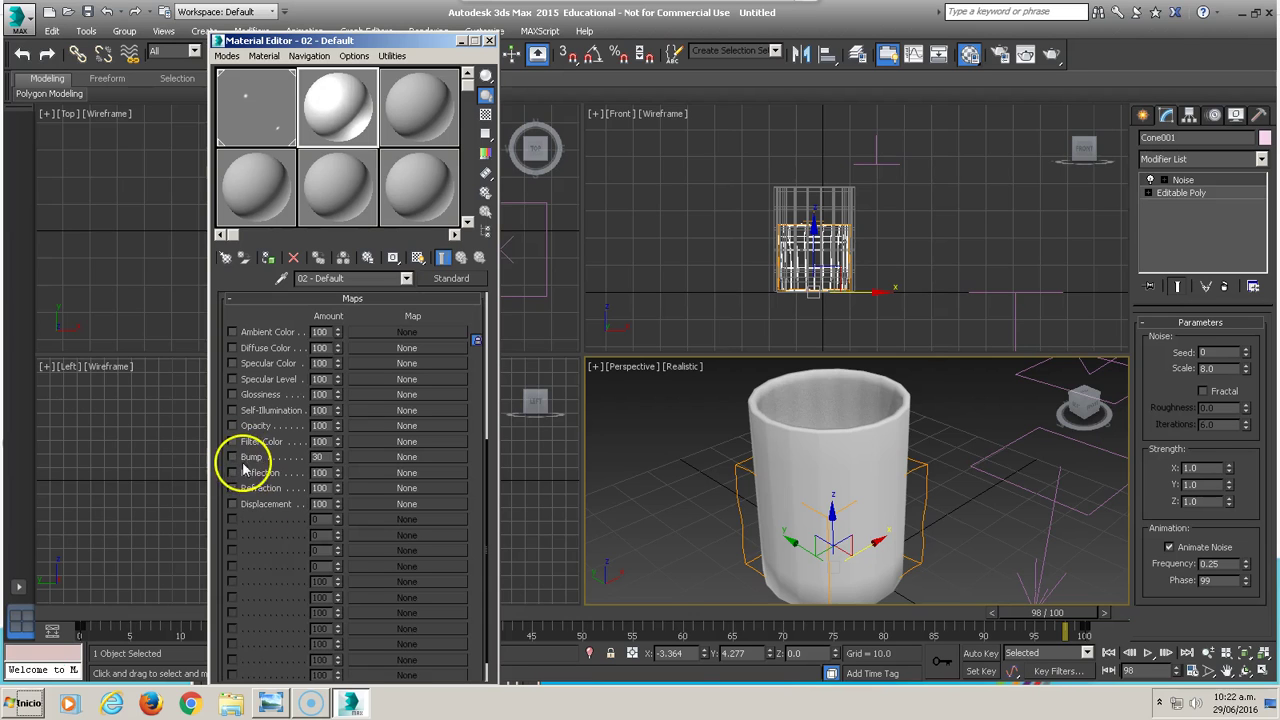
left_click(233, 473)
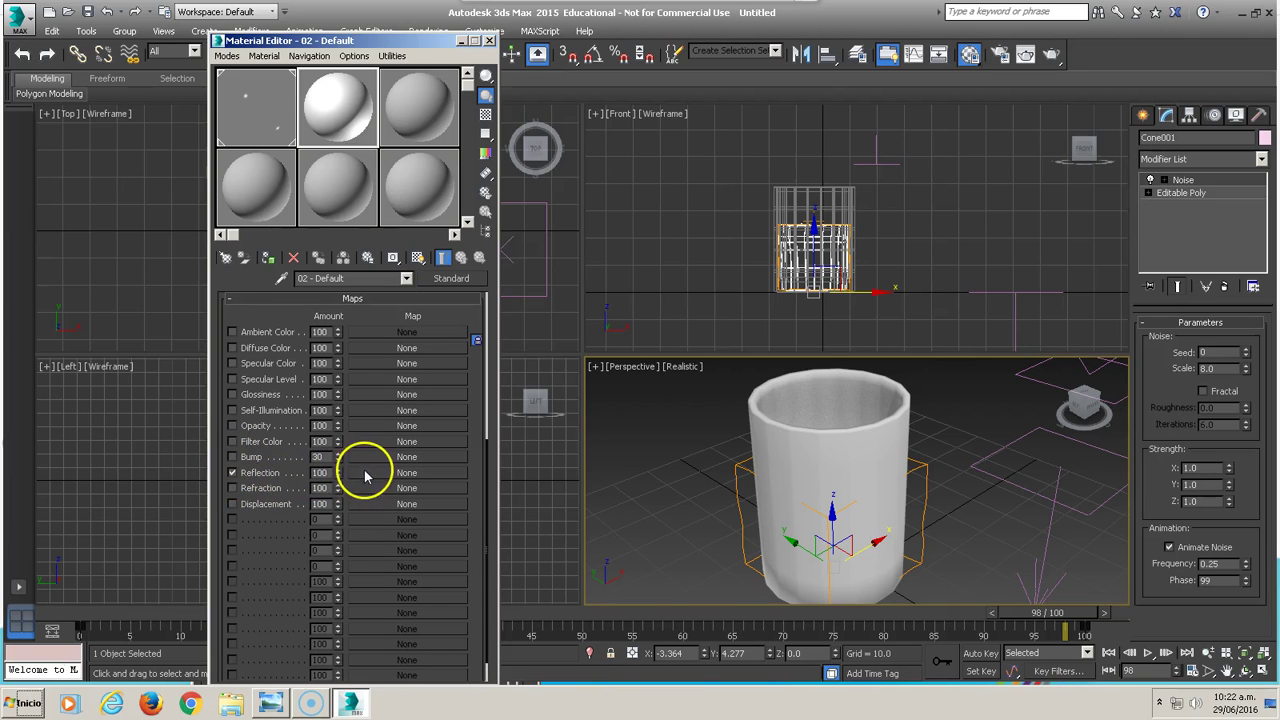
left_click(365, 474)
double_click(520, 519)
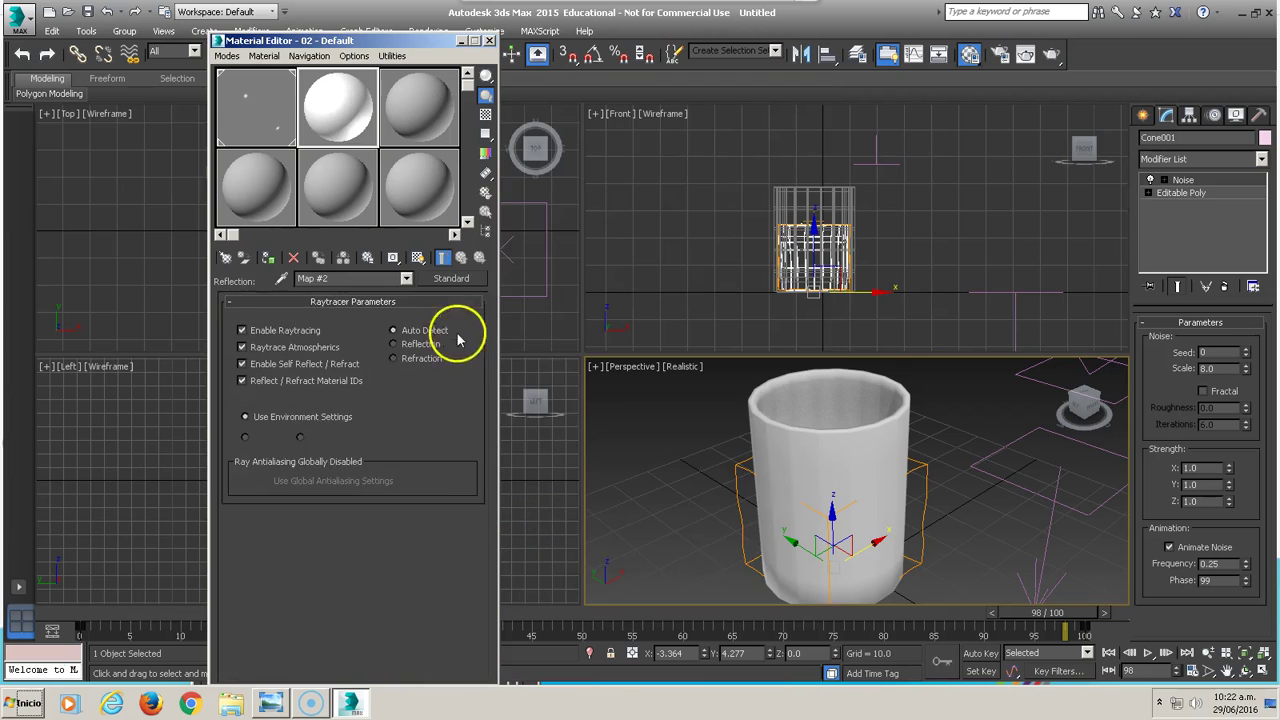
left_click(461, 258)
left_click_drag(337, 478, 340, 490)
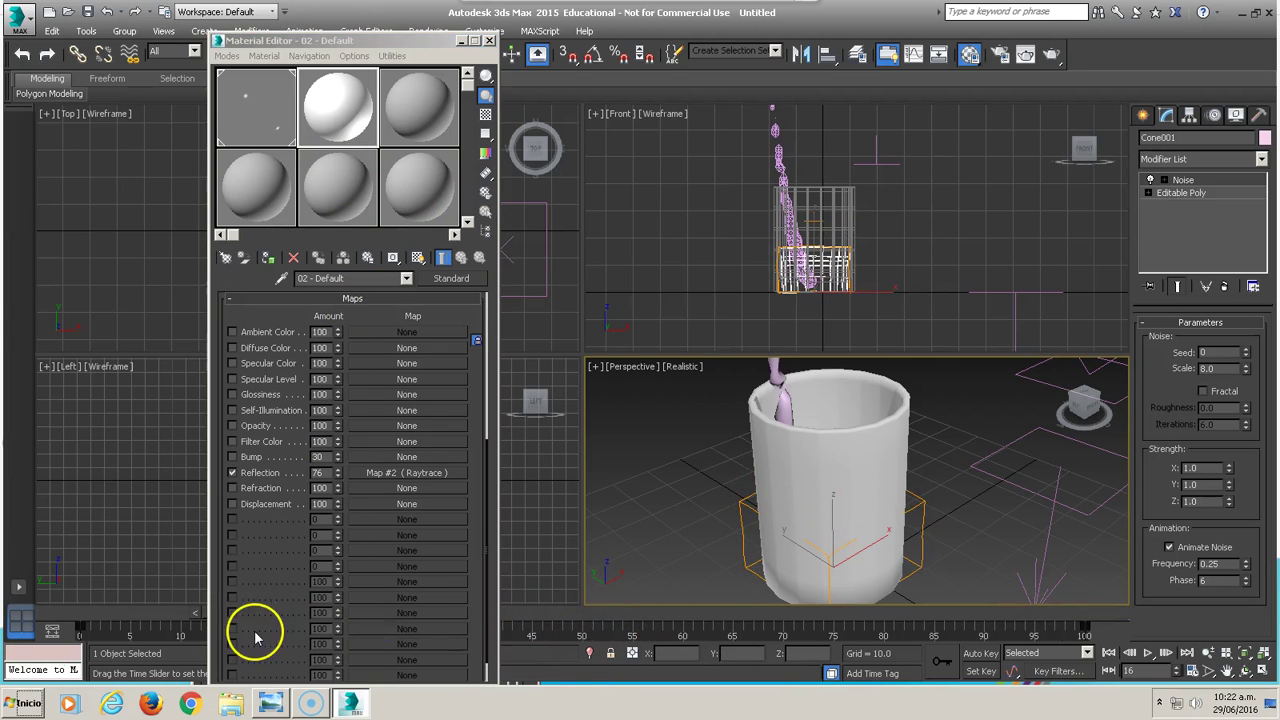
left_click(320, 112)
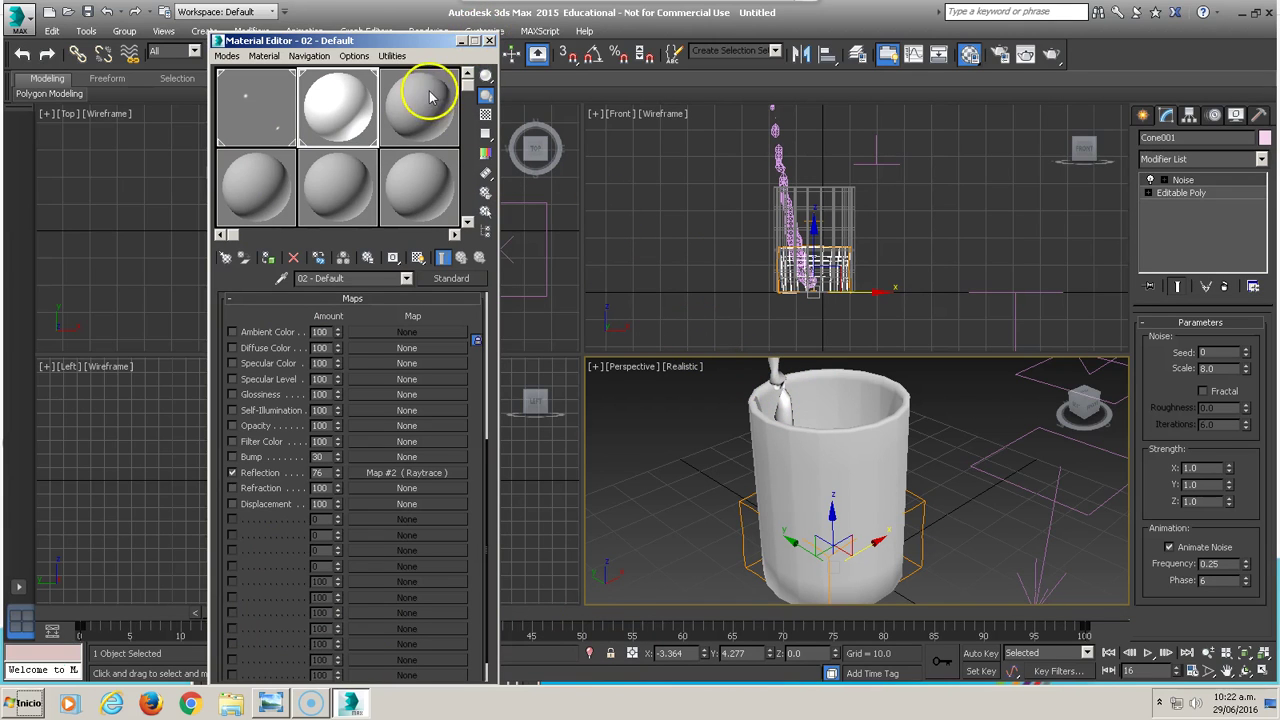
left_click(1143, 115)
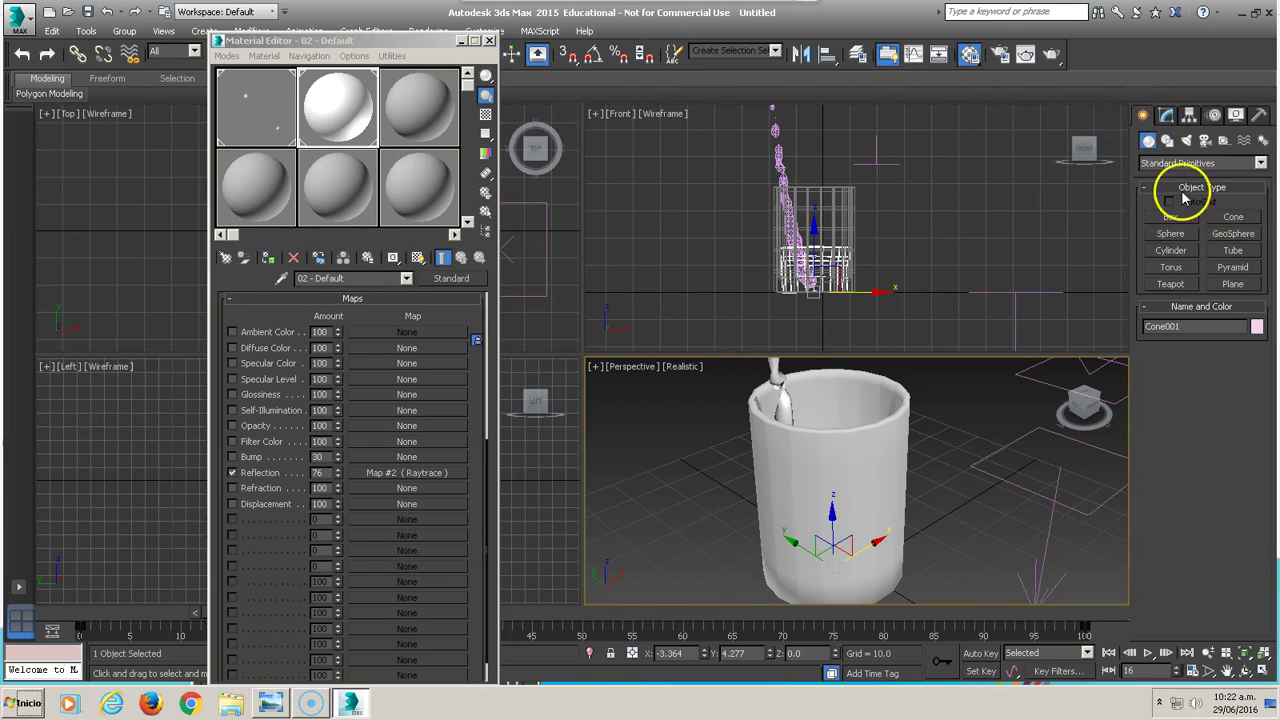
Draw a large floor plane in the Top view
left_click(1233, 284)
left_click_drag(423, 40, 490, 418)
scroll(318, 247, "down", 5)
left_click_drag(106, 135, 563, 490)
left_click(677, 466)
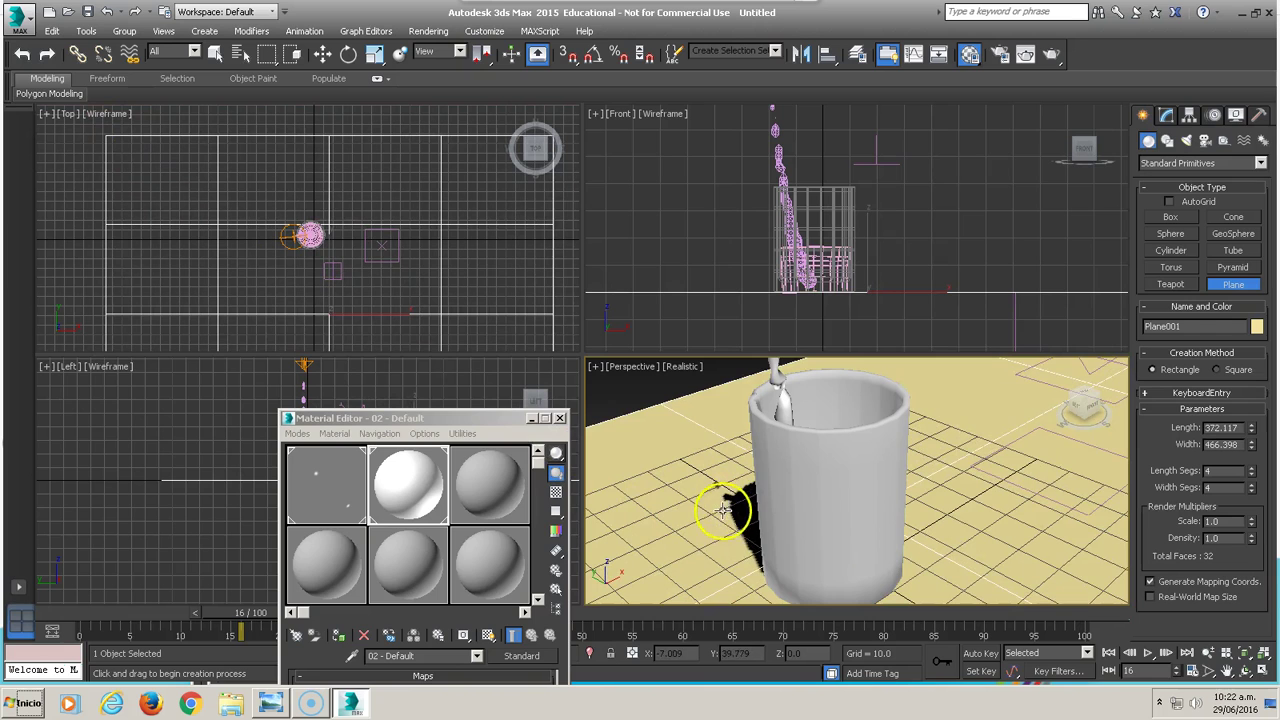
left_click_drag(465, 420, 313, 119)
Give slot 3 a Checker diffuse map tiled 5 by 5, shown in viewports
left_click(335, 186)
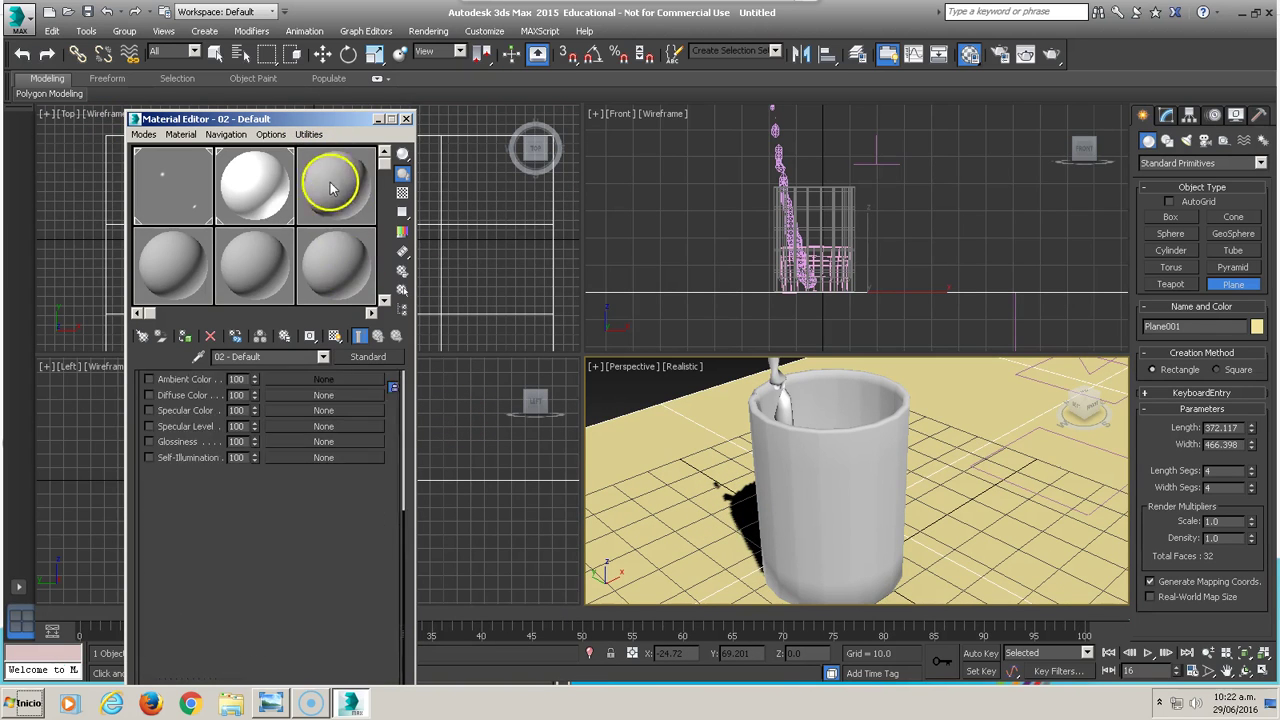
left_click(254, 478)
double_click(478, 214)
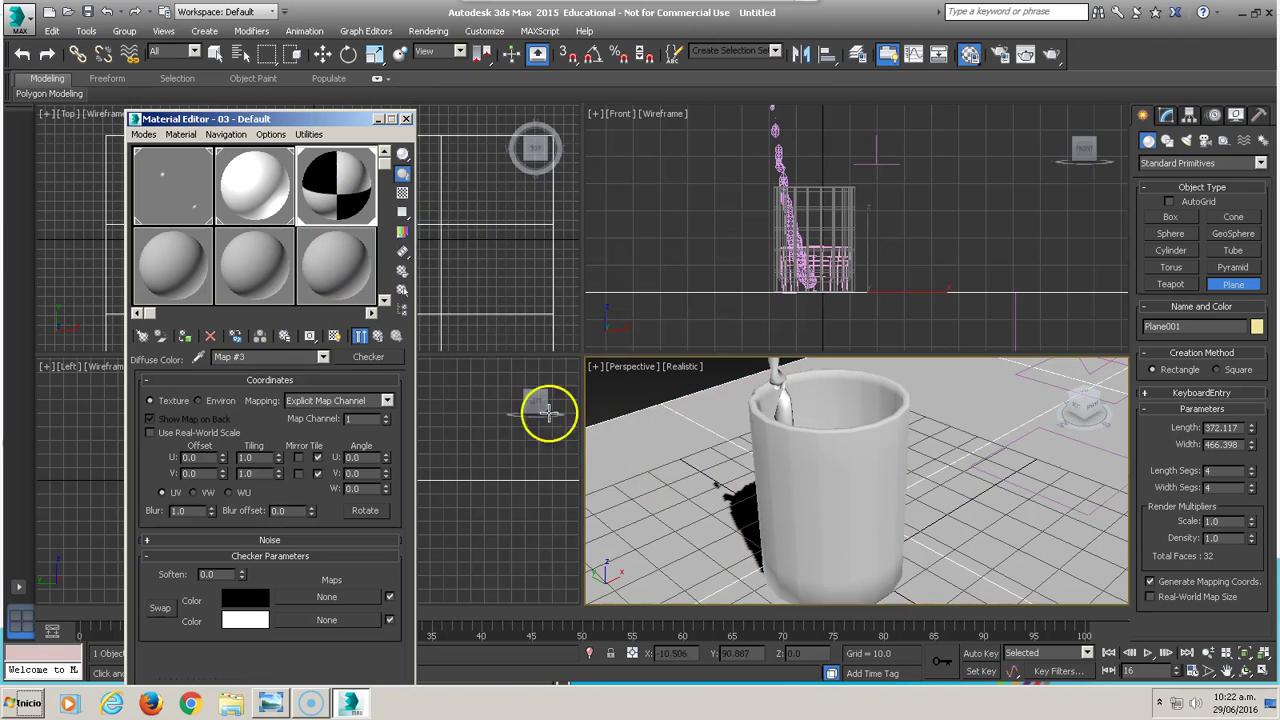
left_click(335, 336)
double_click(250, 457)
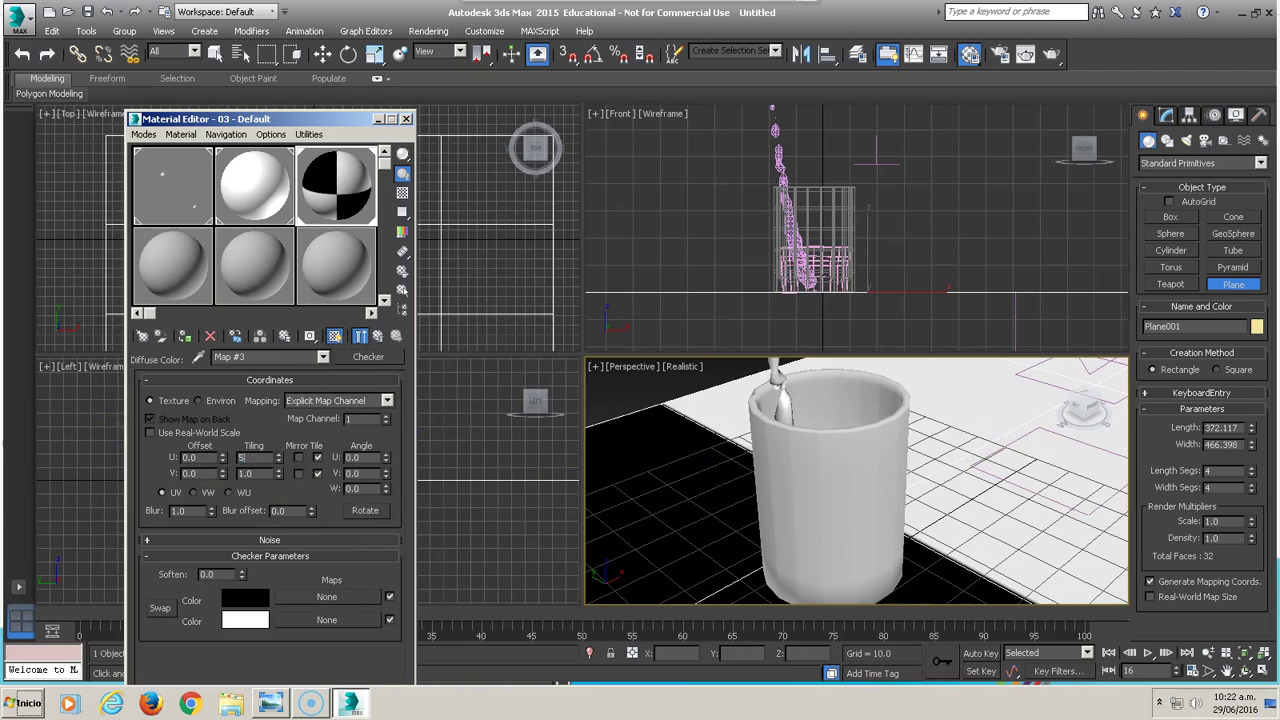
key("Tab")
type("5")
key("Return")
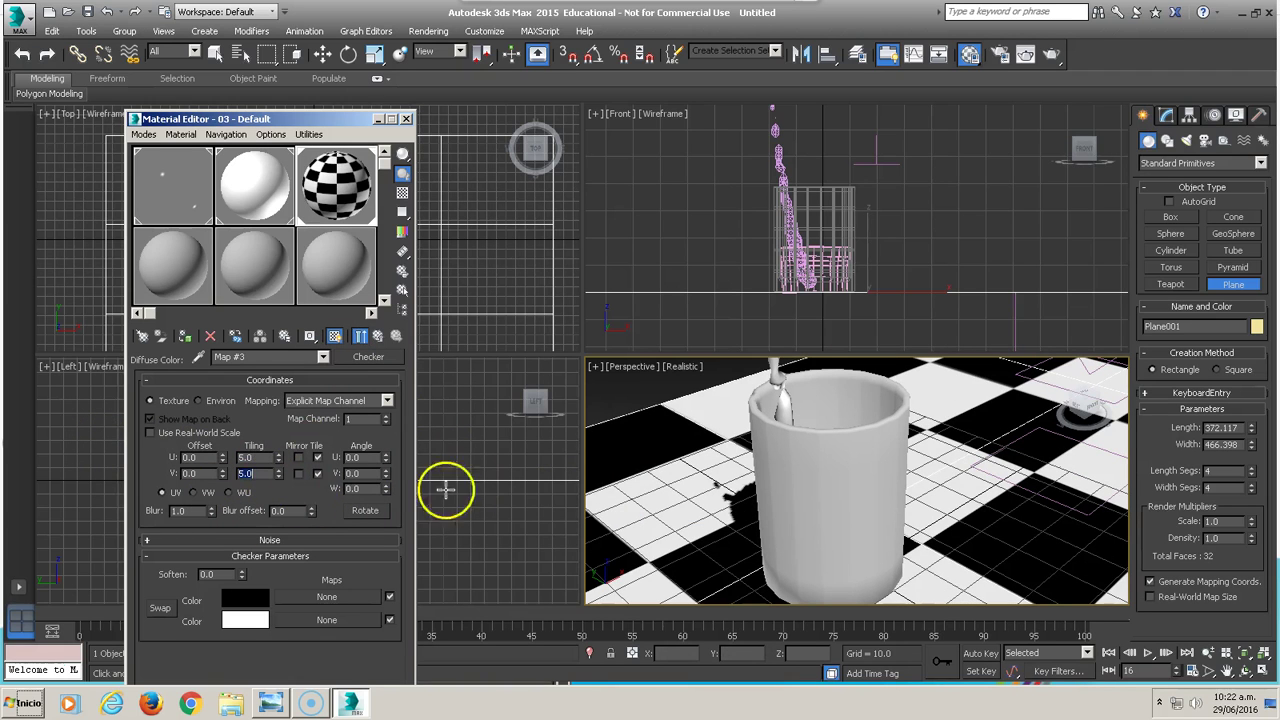
Recentre the cup in the Perspective view and advance to a later frame
left_click(693, 472)
scroll(718, 475, "down", 3)
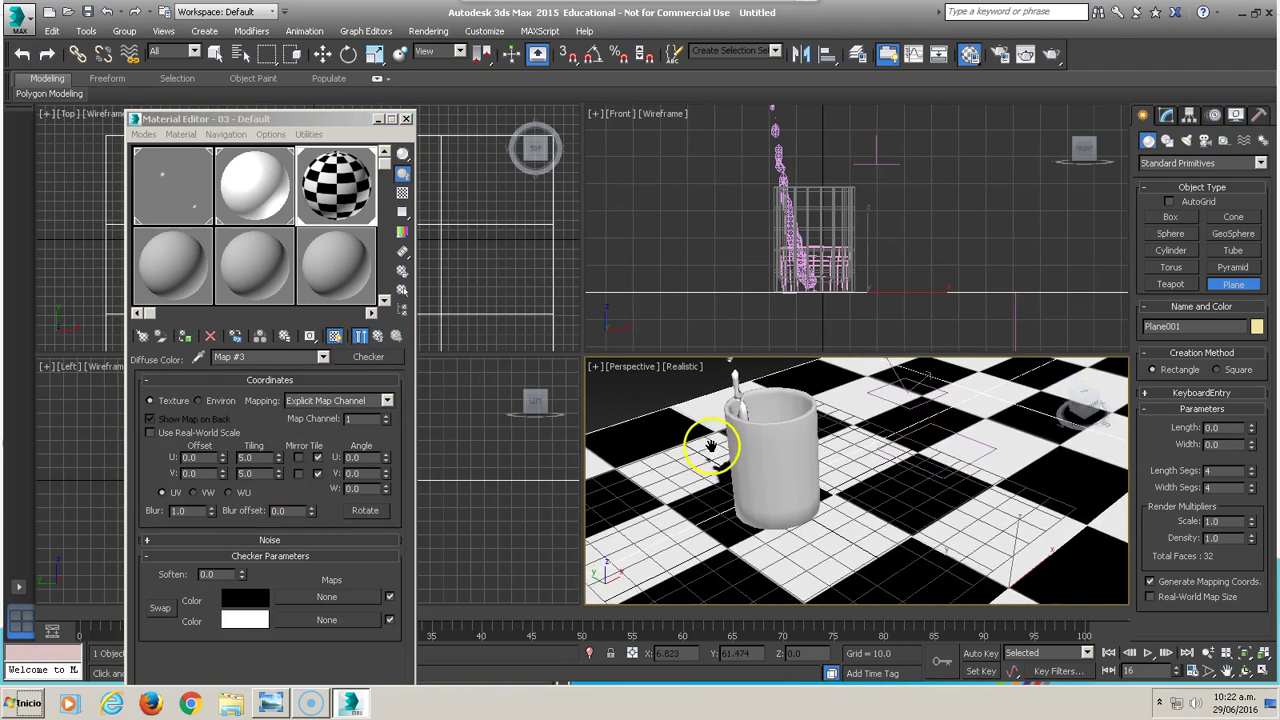
middle_click_drag(709, 443, 751, 457)
left_click_drag(695, 612, 280, 634)
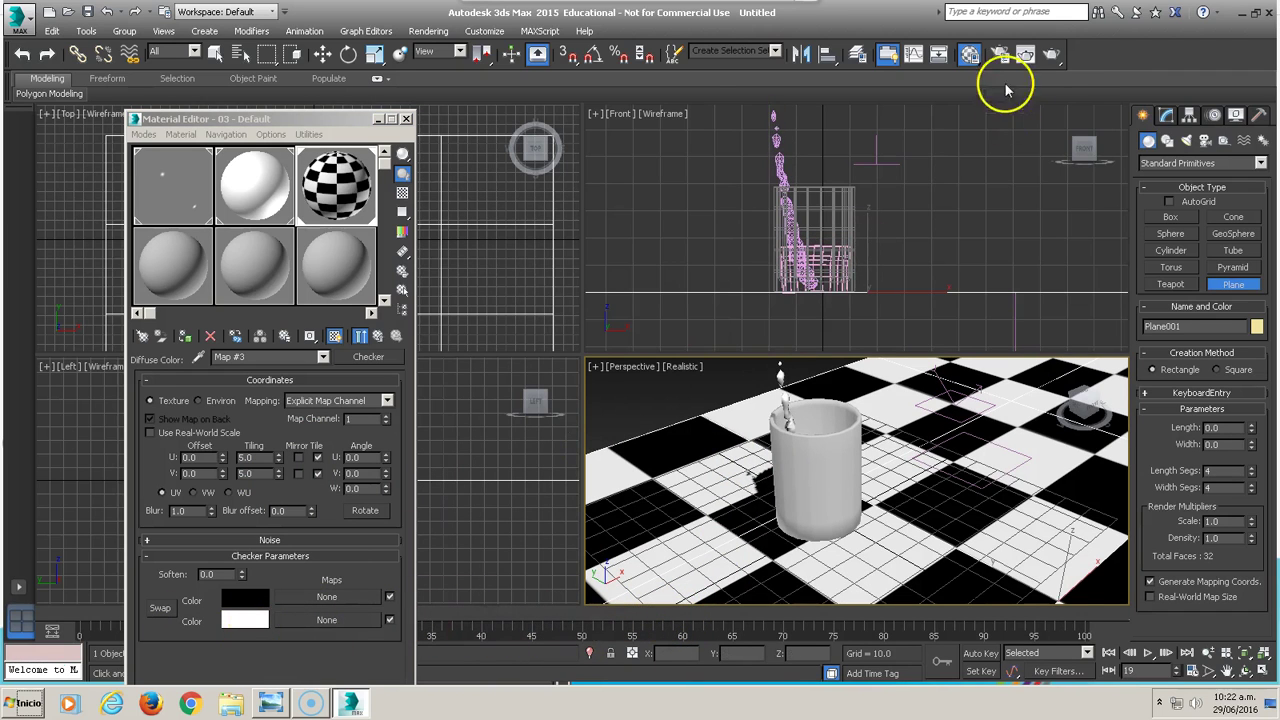
Test render, then assign material 02 - Default to the selected cup
left_click(1050, 55)
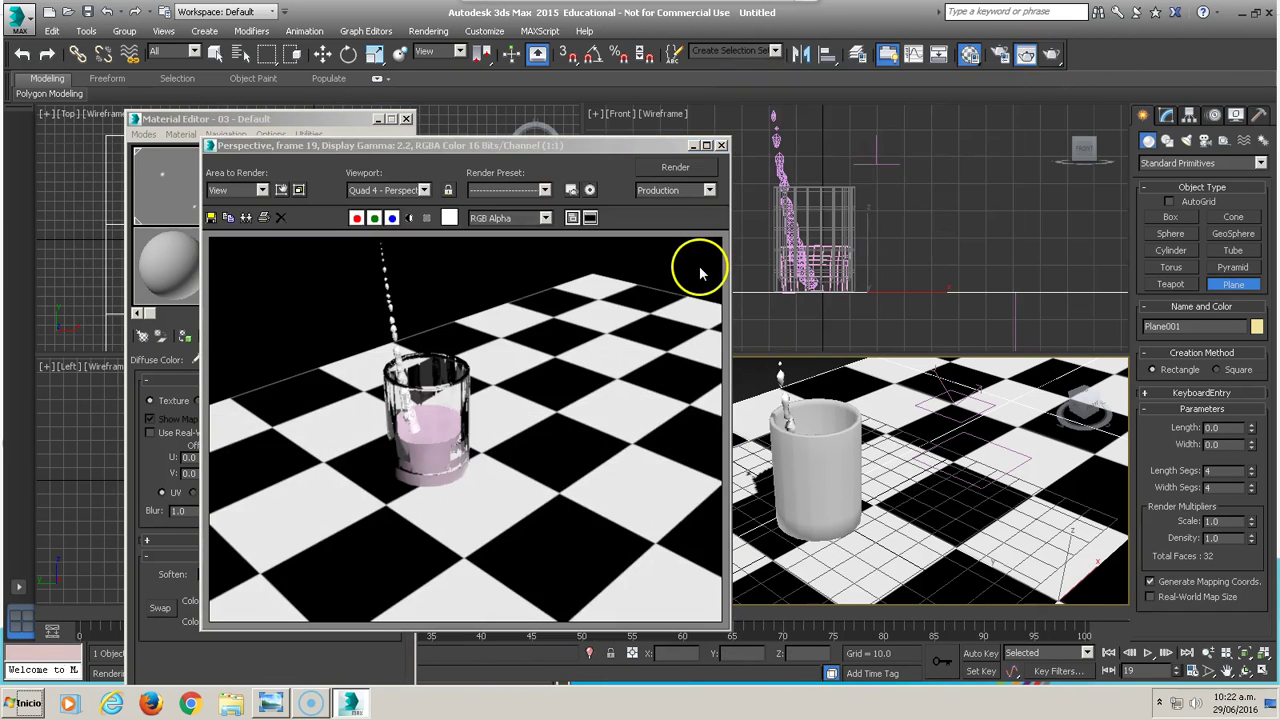
left_click(721, 145)
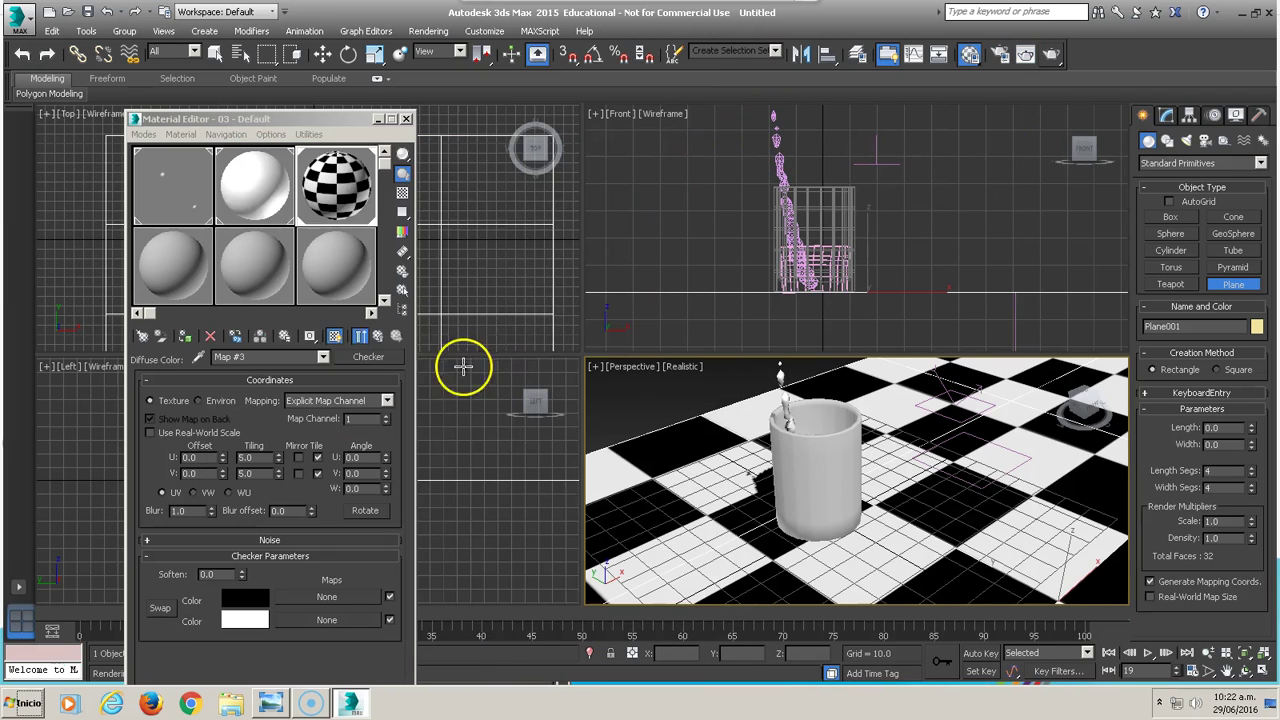
left_click(822, 262)
key("w")
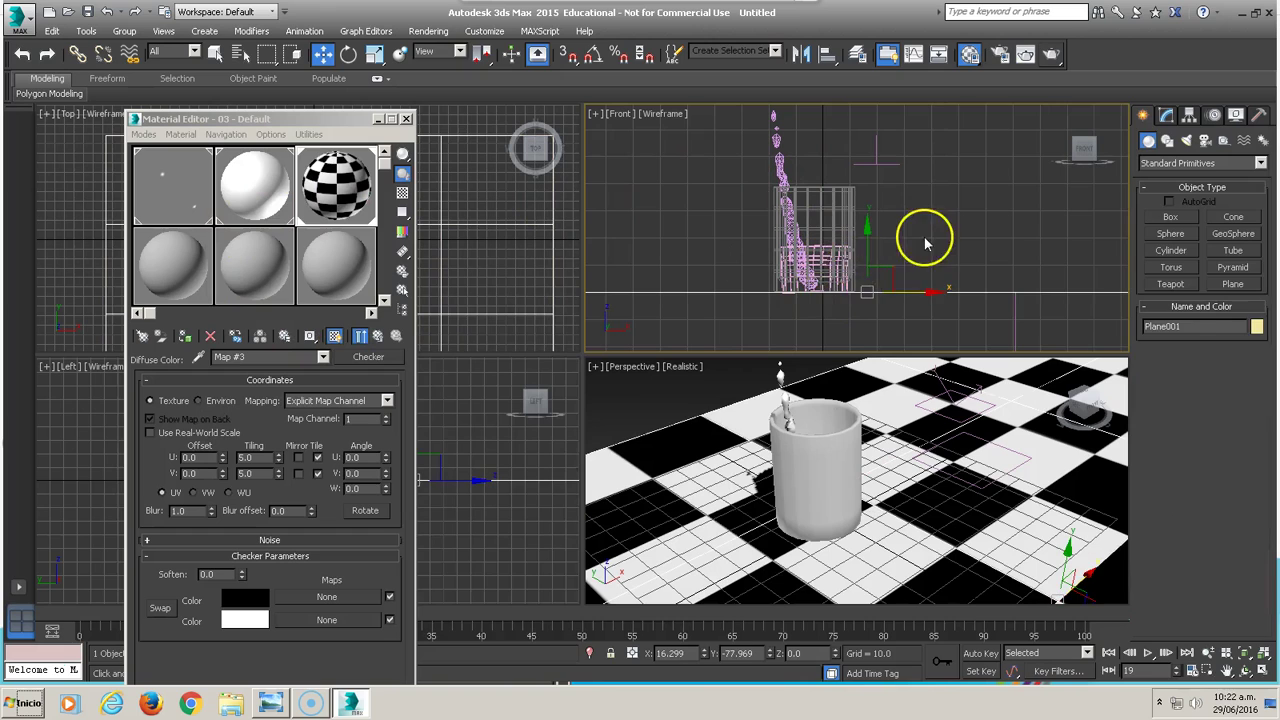
left_click(830, 257)
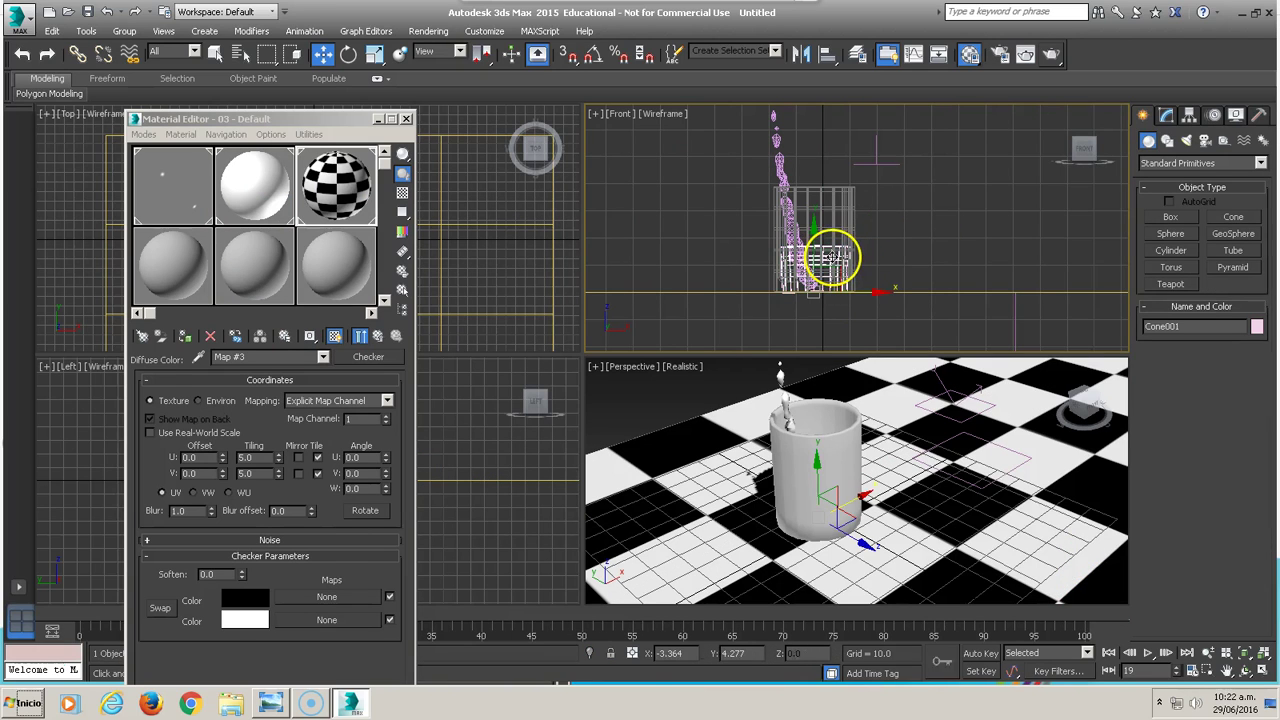
left_click(256, 192)
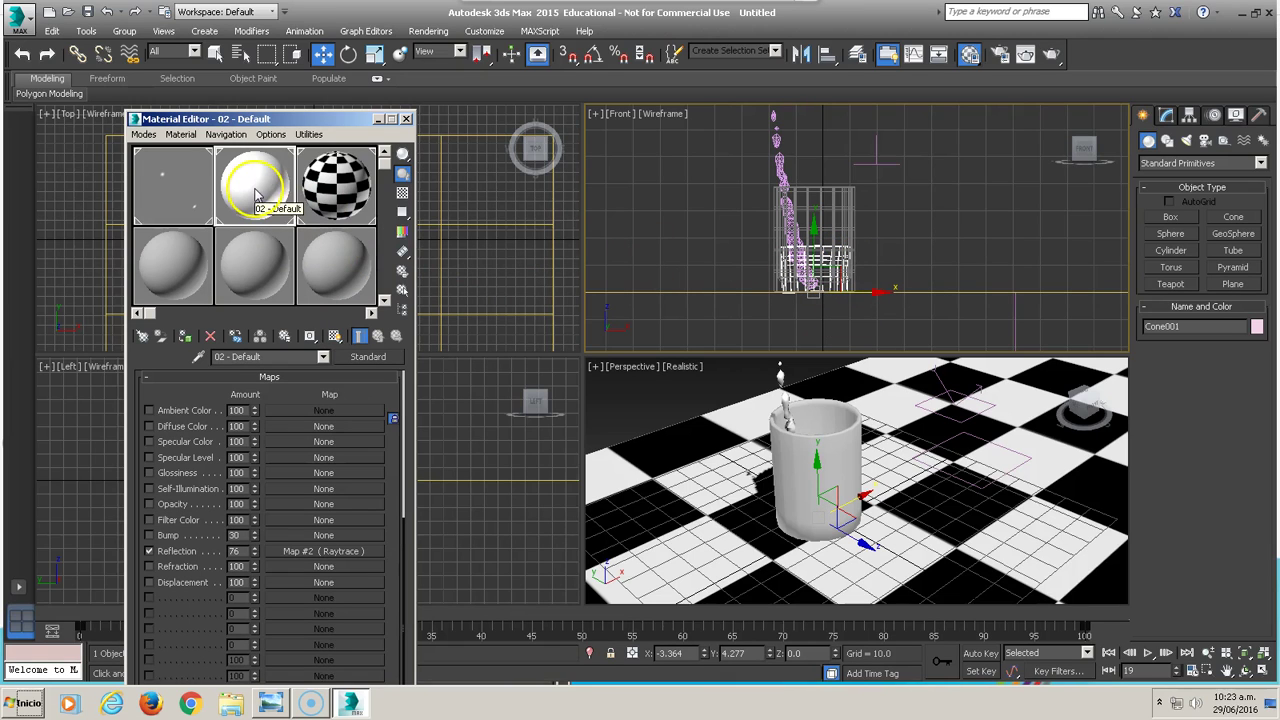
left_click(185, 340)
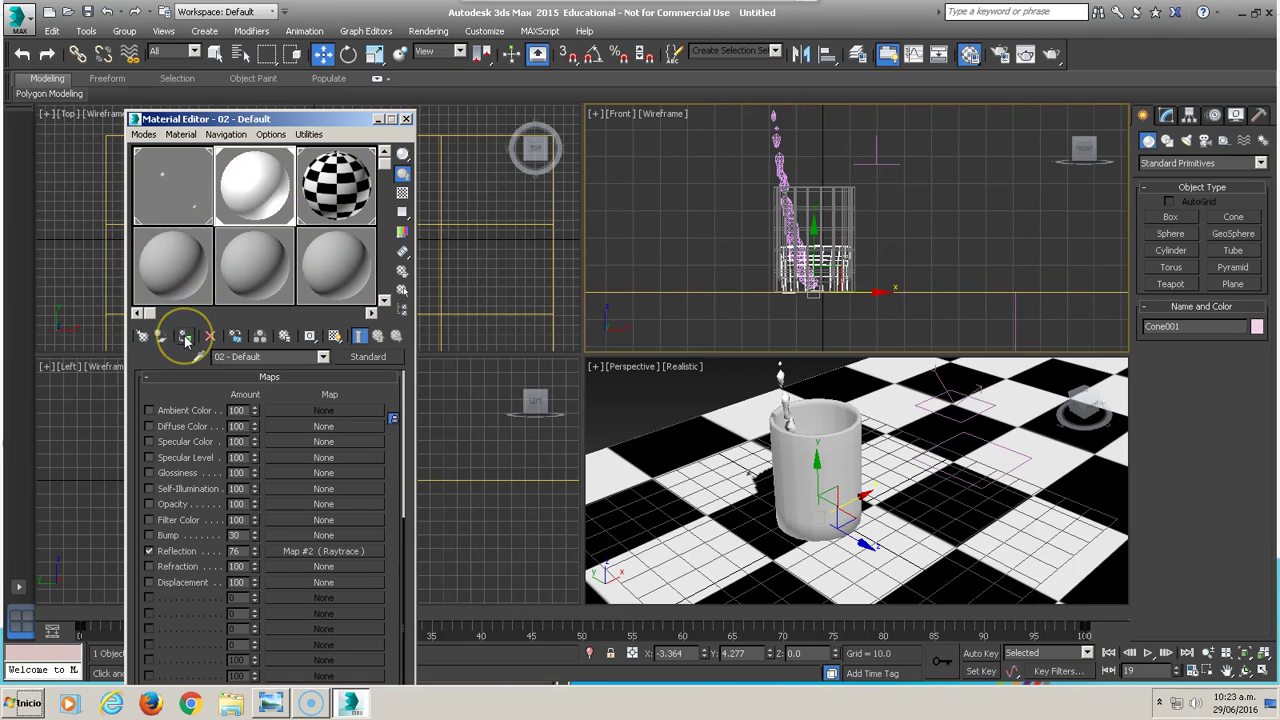
Select the floor plane and render the Perspective view again
left_click(863, 366)
left_click(1053, 53)
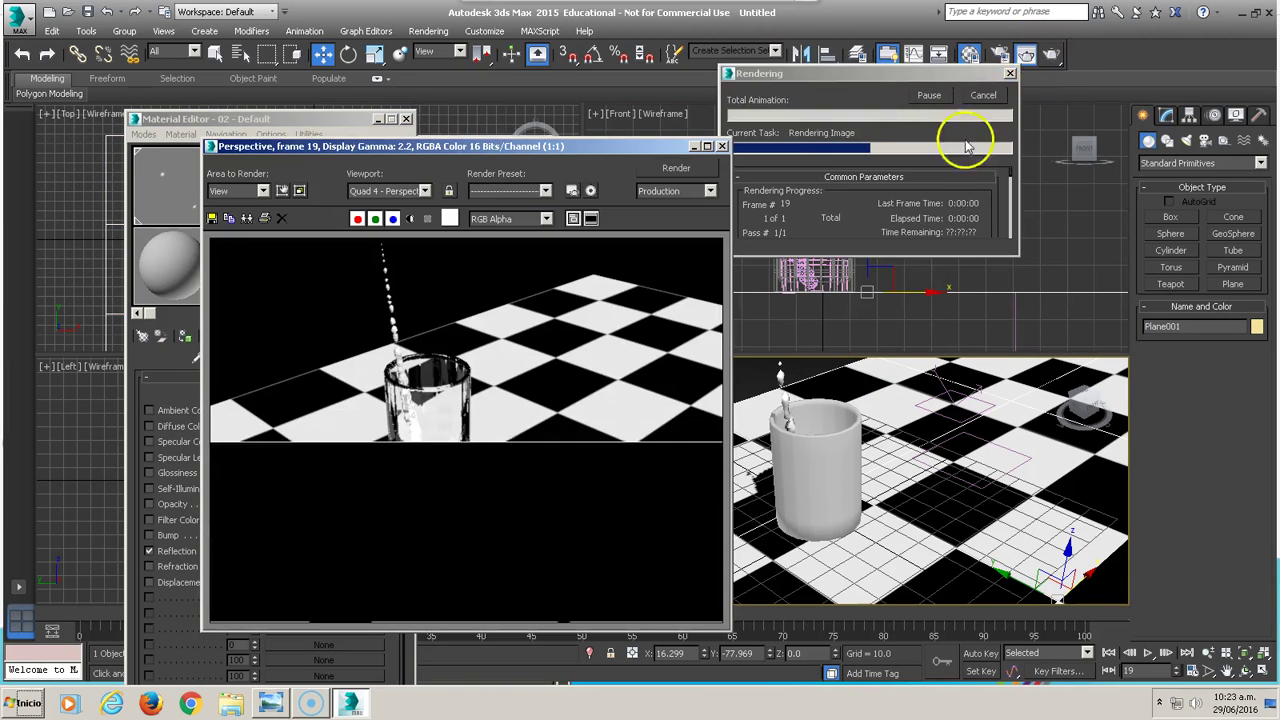
left_click(722, 146)
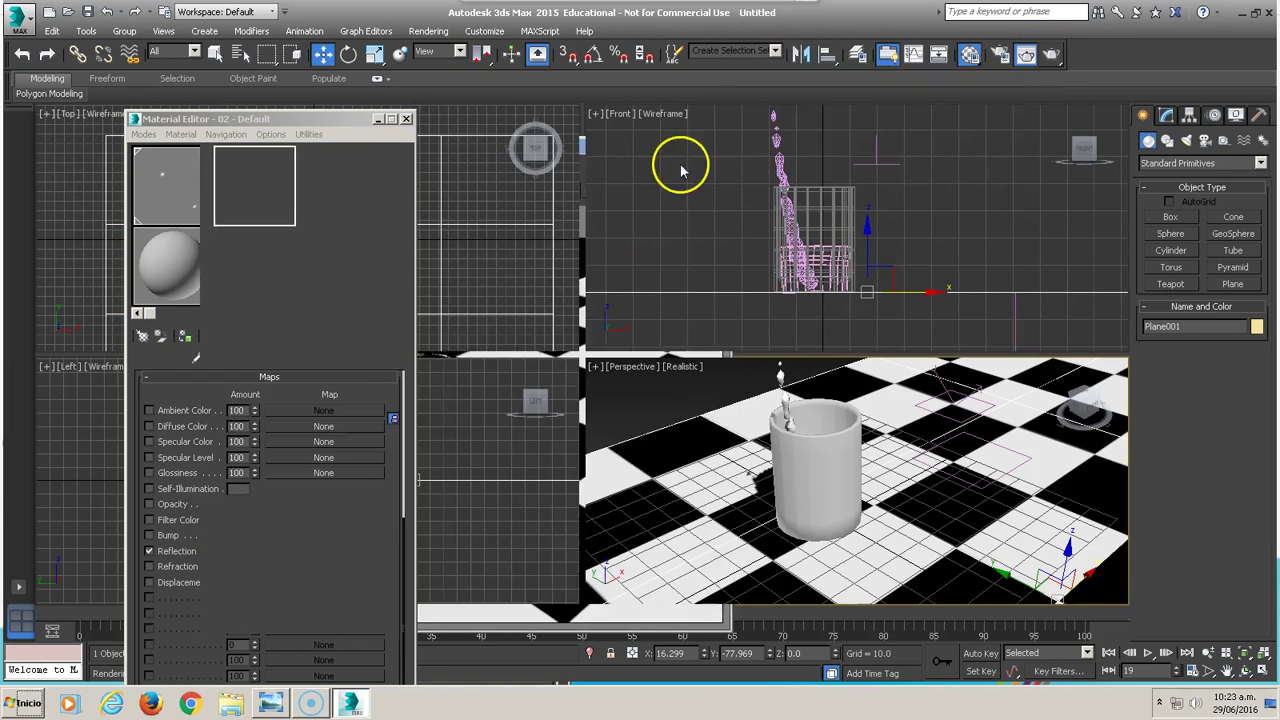
Create a standard Omni light near the cup
left_click(1188, 143)
left_click(1171, 163)
left_click(1166, 180)
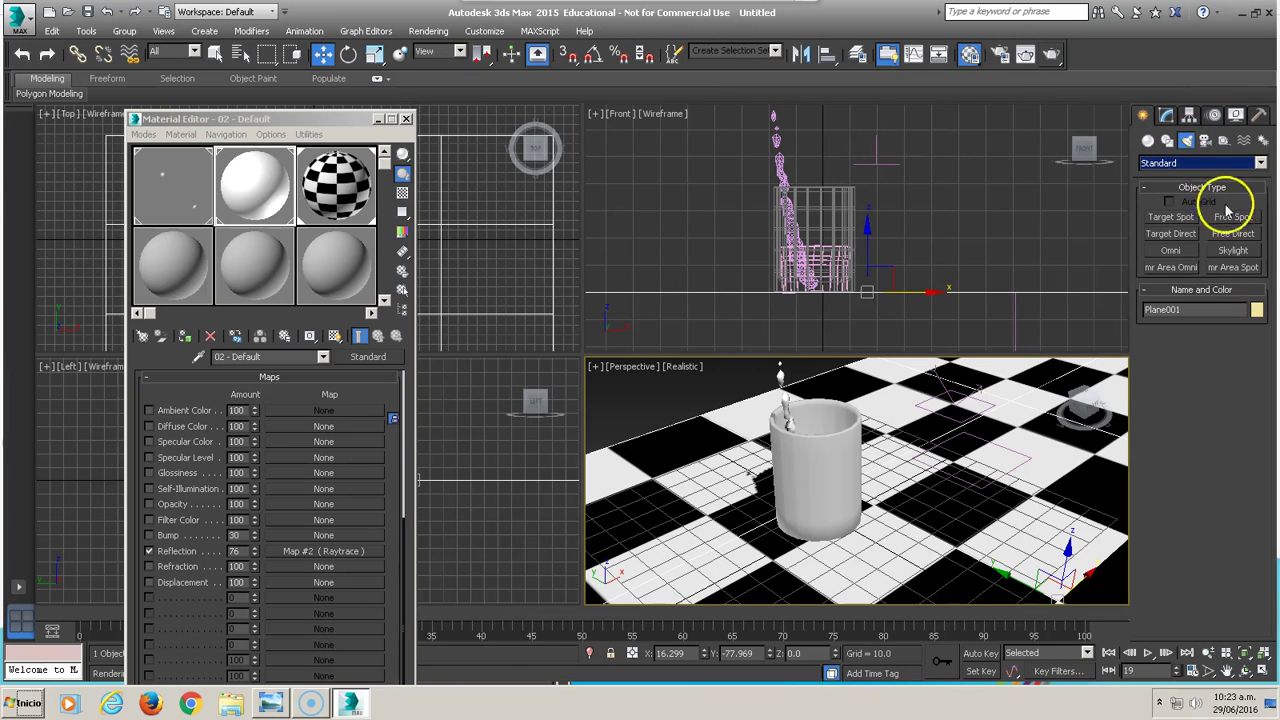
left_click(1171, 250)
left_click(737, 507)
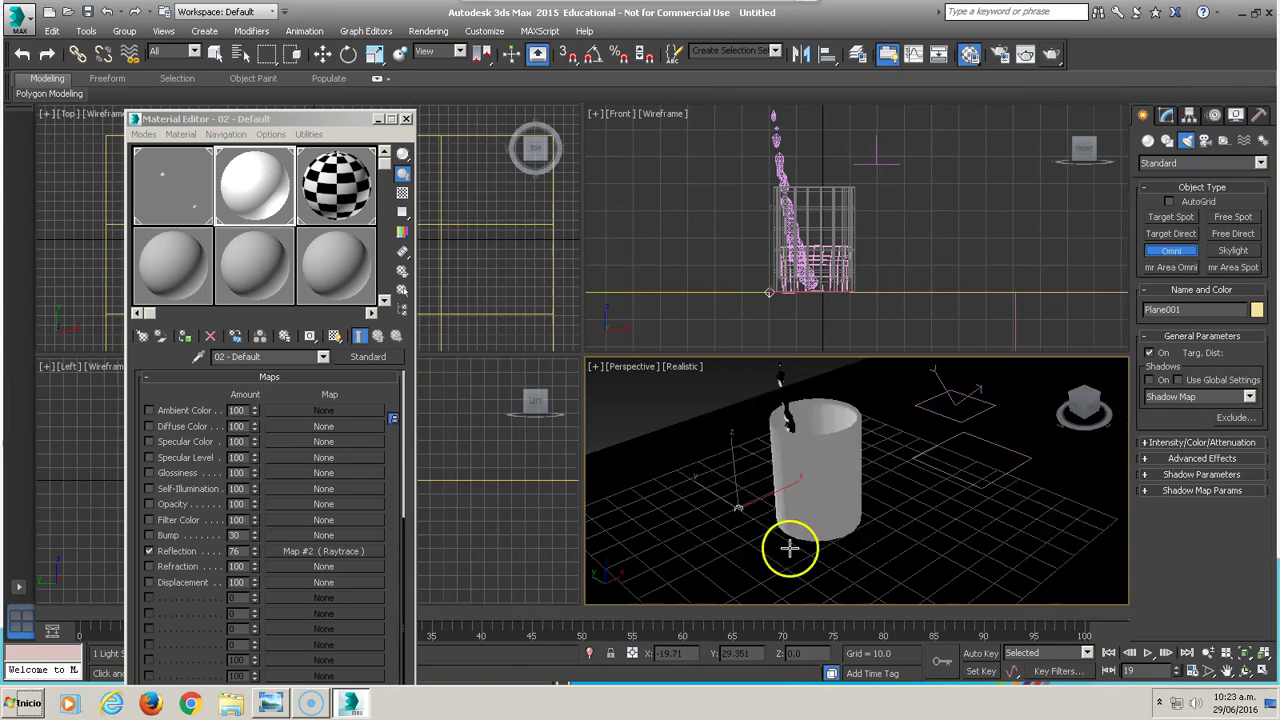
left_click(1171, 251)
Raise the omni above and right of the cup, then test render the Perspective view
left_click_drag(735, 468, 793, 205)
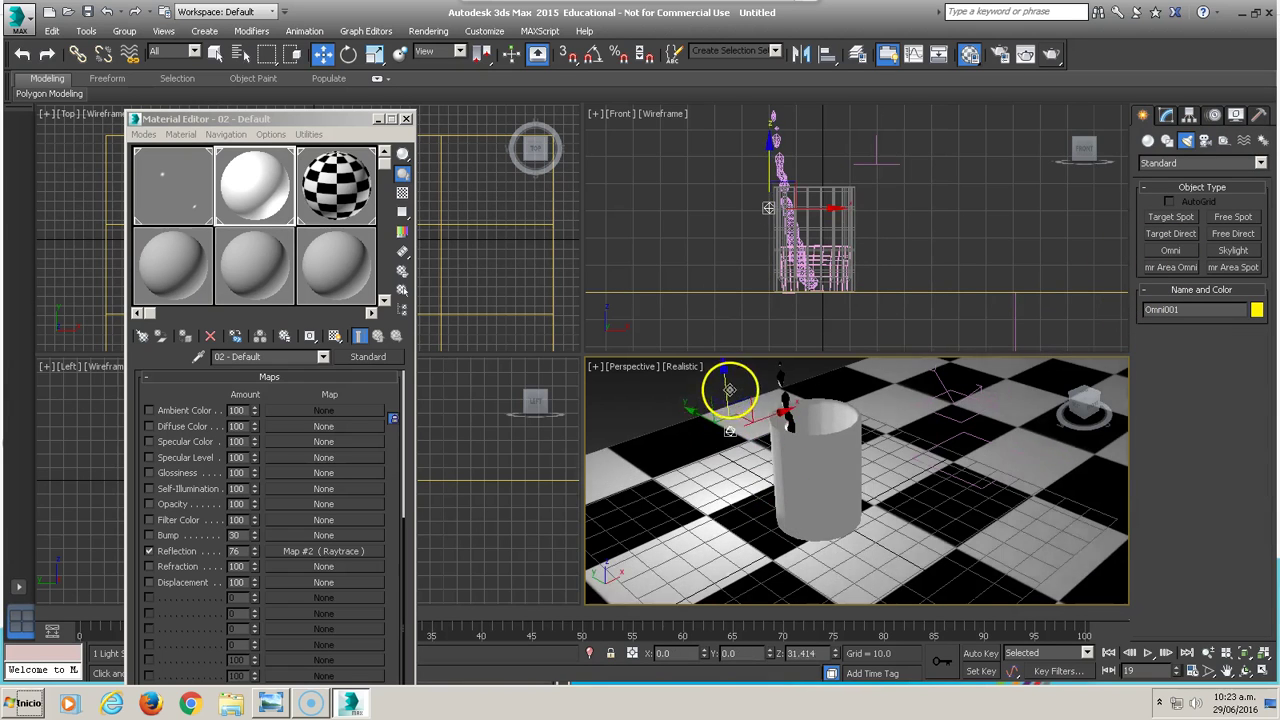
scroll(793, 205, "down", 2)
scroll(780, 229, "down", 2)
left_click_drag(791, 141, 827, 141)
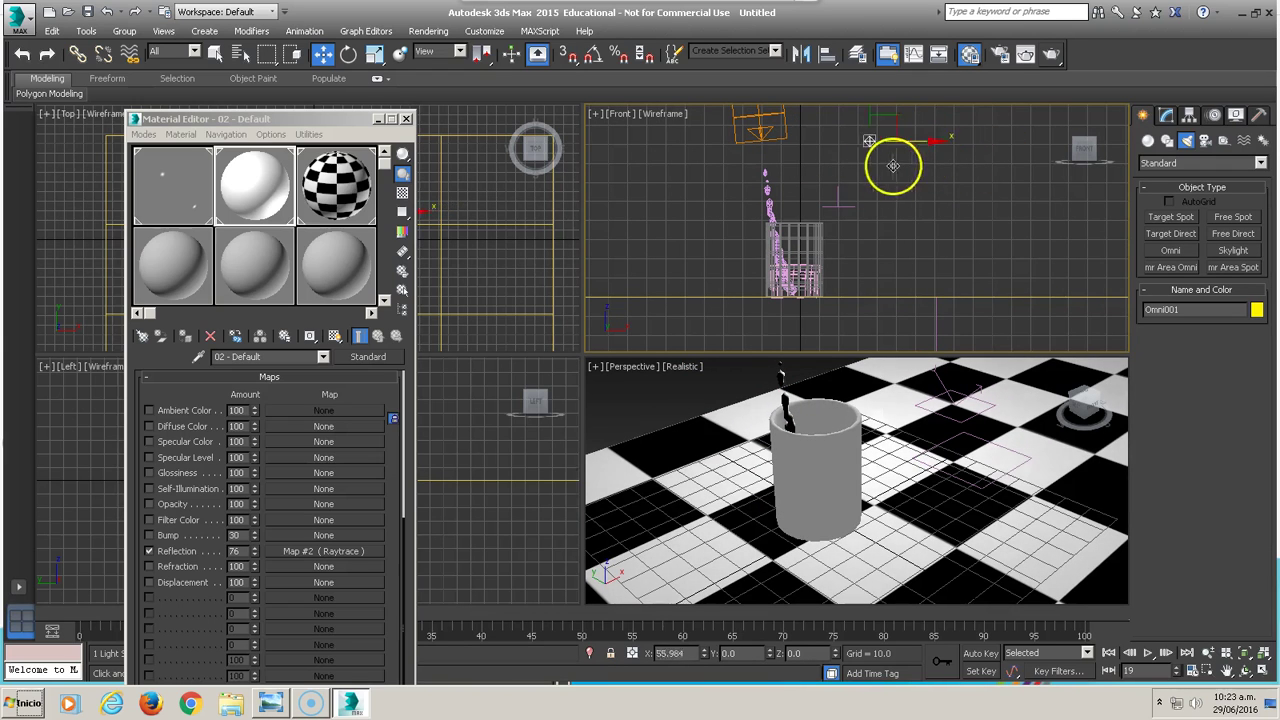
middle_click_drag(843, 380, 857, 386, "alt")
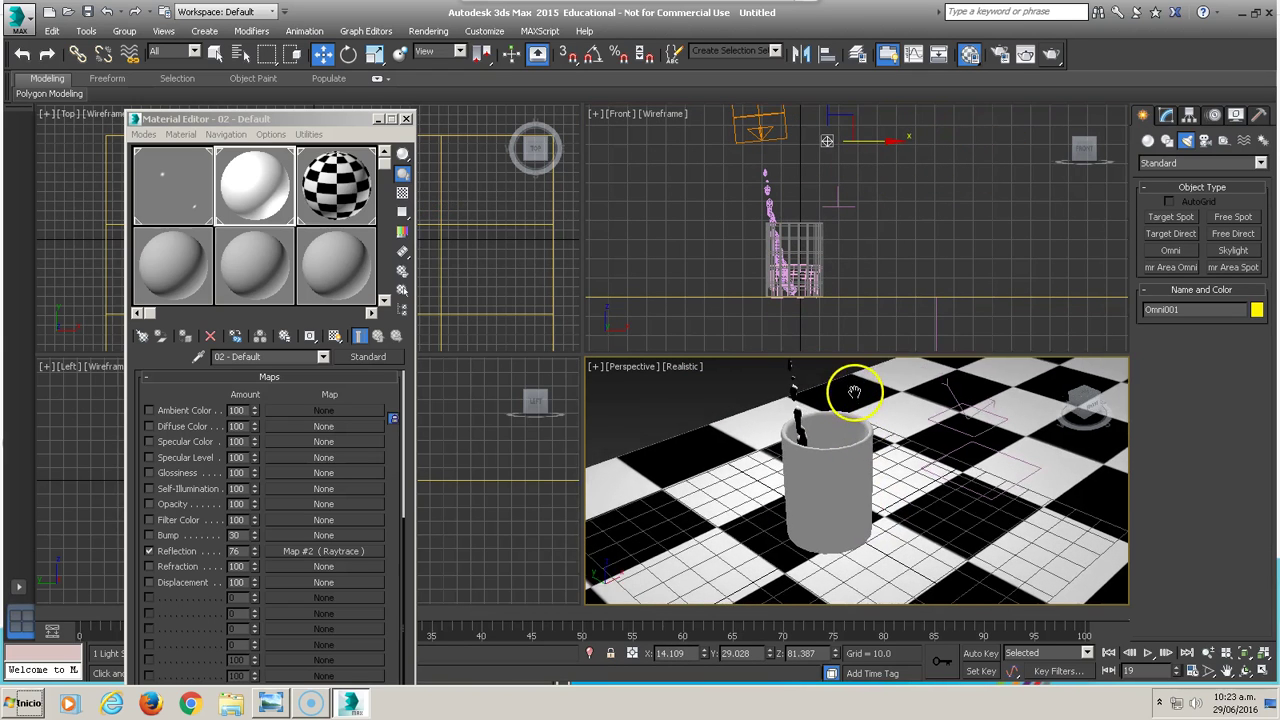
mouse_move(818, 463)
middle_mouse_down("alt")
mouse_move(826, 477)
mouse_move(697, 537)
mouse_move(780, 455)
mouse_move(709, 514)
mouse_move(766, 486)
middle_mouse_up("alt")
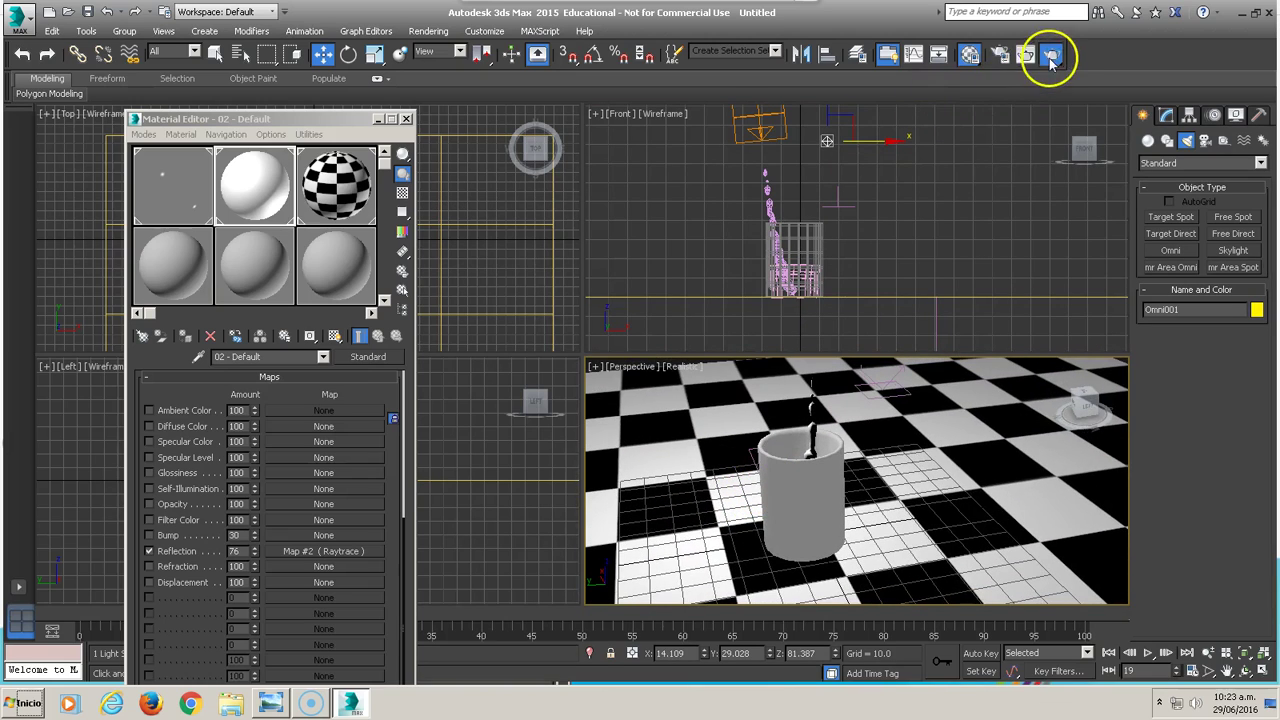
left_click(1051, 54)
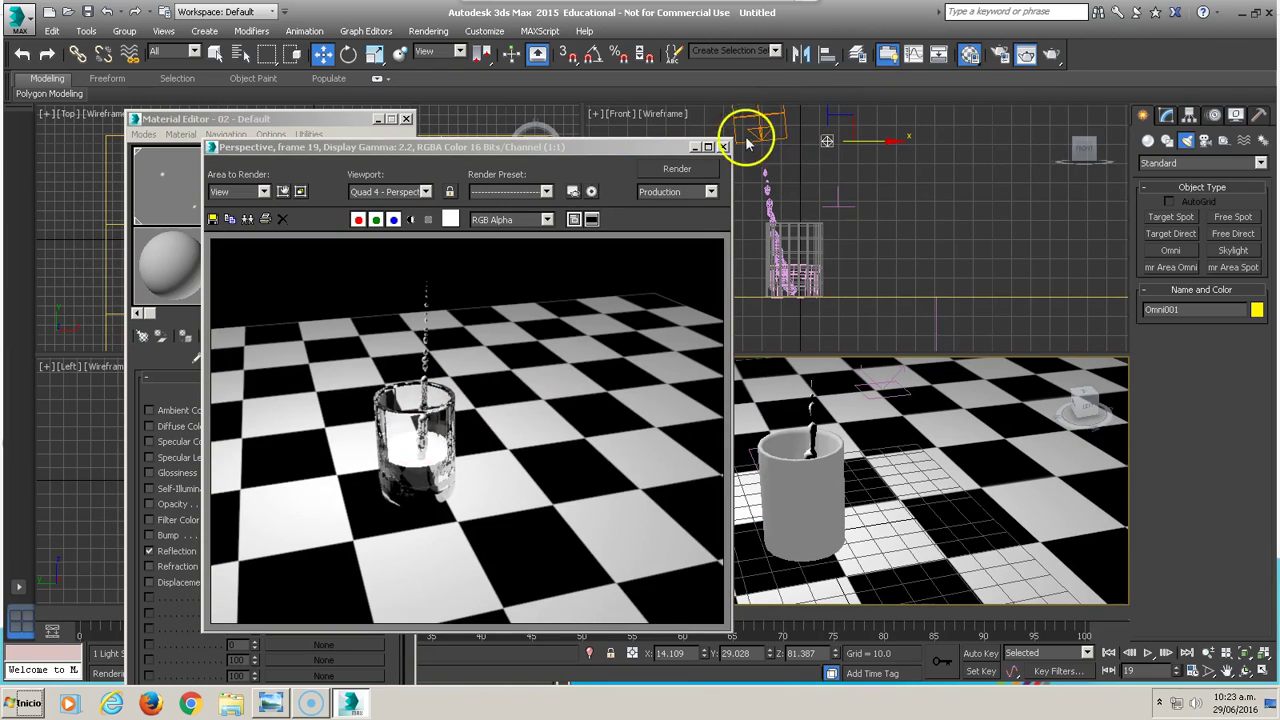
left_click(722, 147)
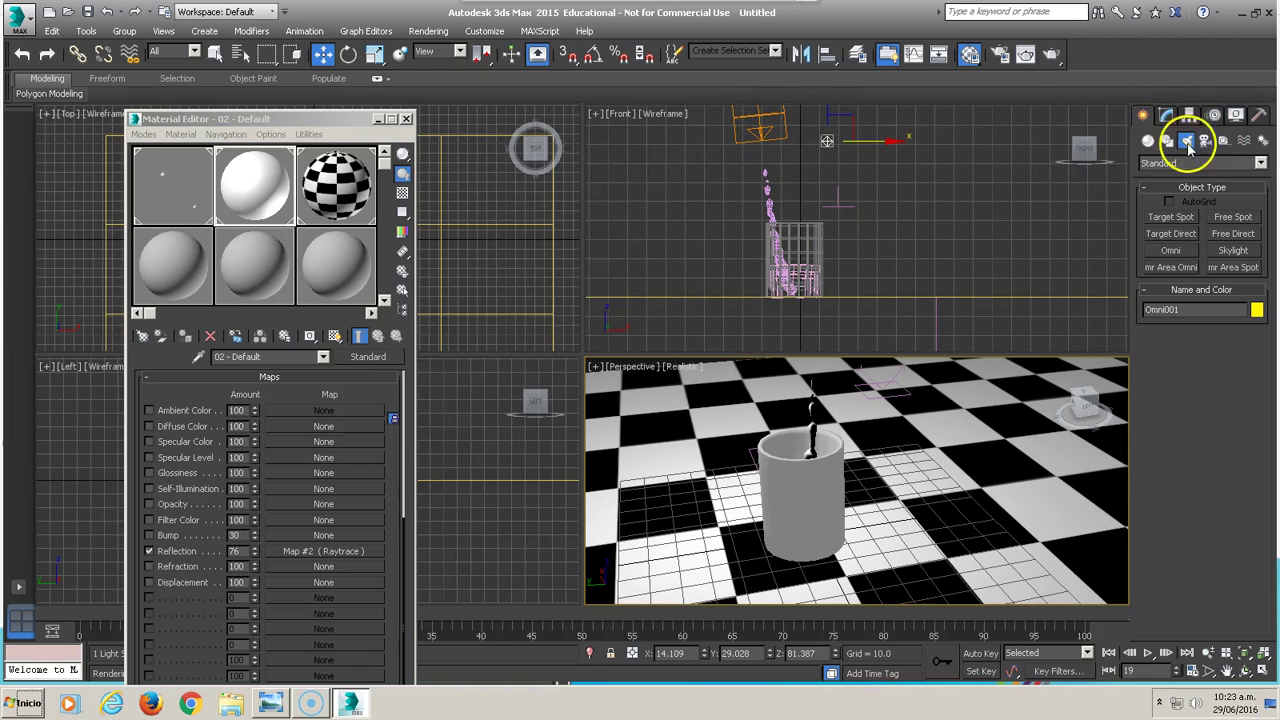
Place a Skylight with Cast Shadows turned on
left_click(1233, 250)
left_click(1153, 476)
left_click(968, 486)
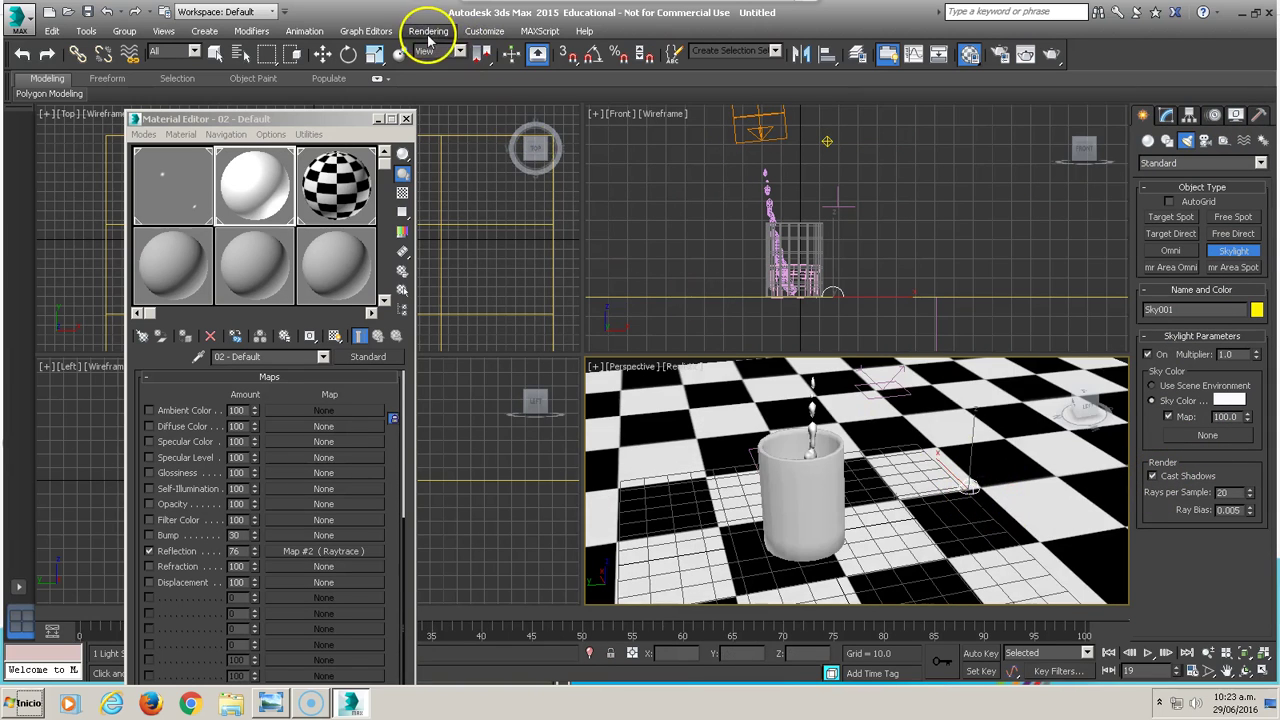
Switch advanced lighting to Light Tracer and start the render
left_click(428, 38)
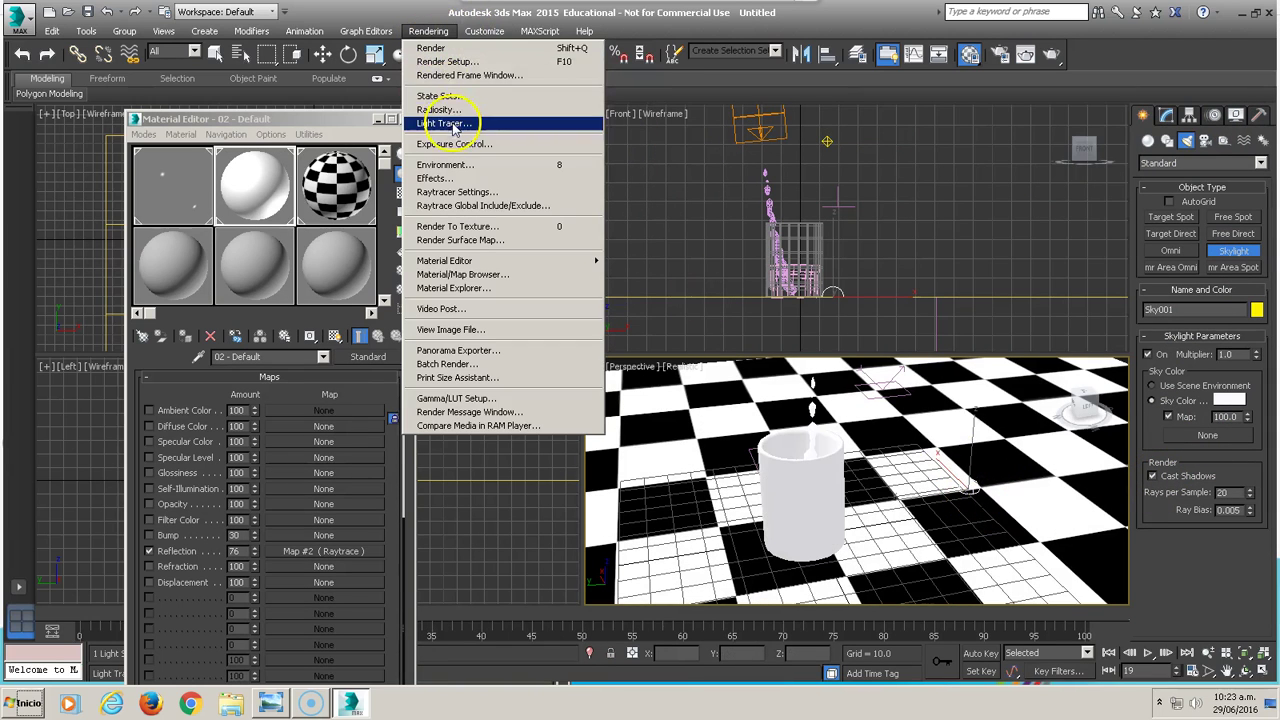
left_click(451, 121)
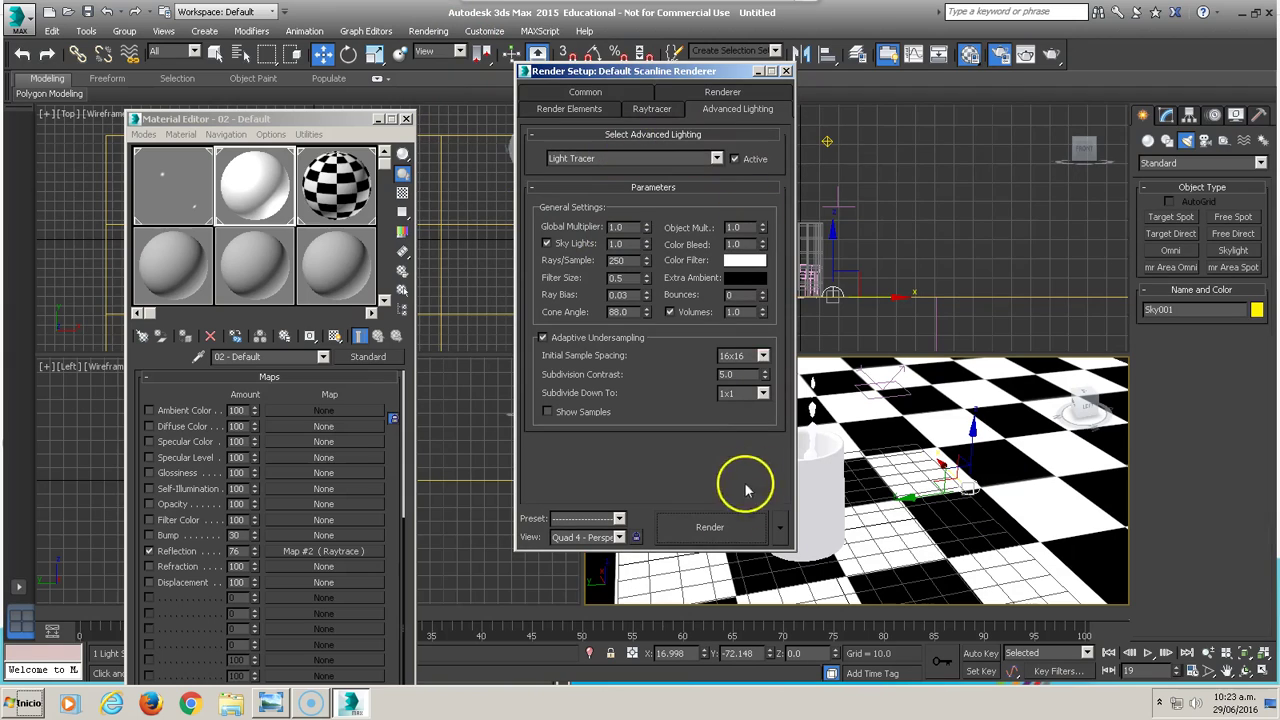
left_click(712, 527)
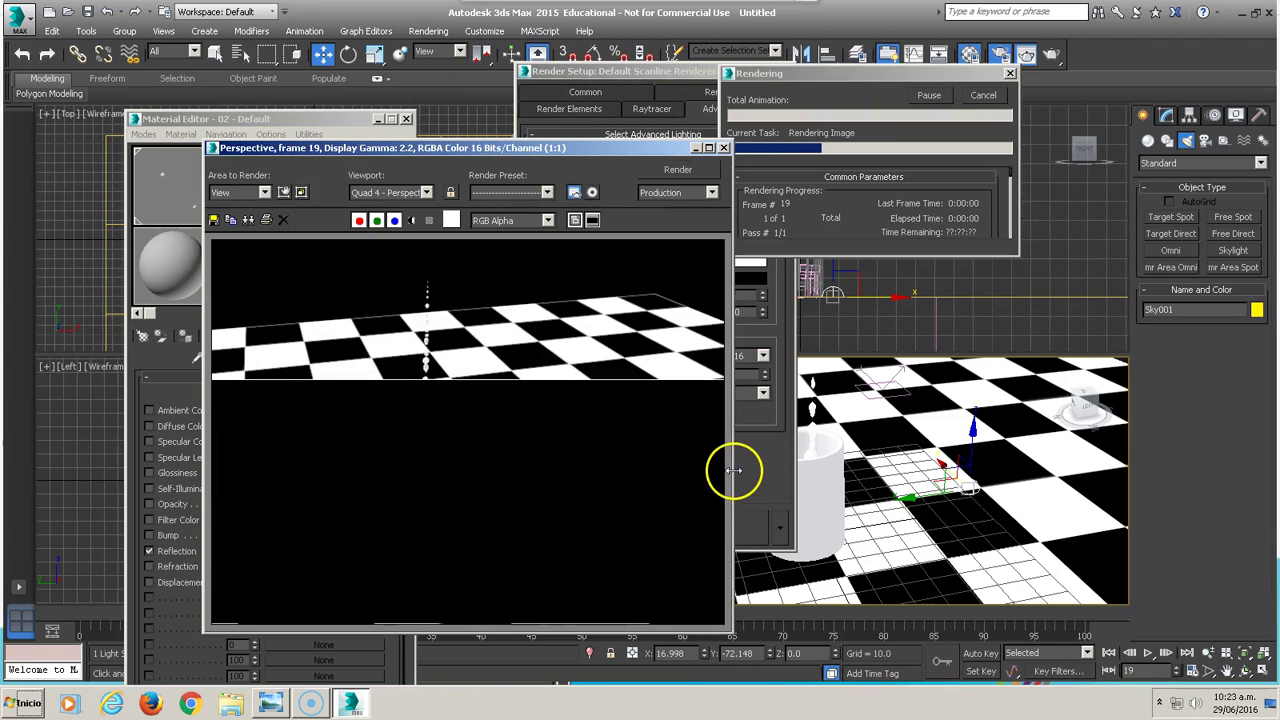